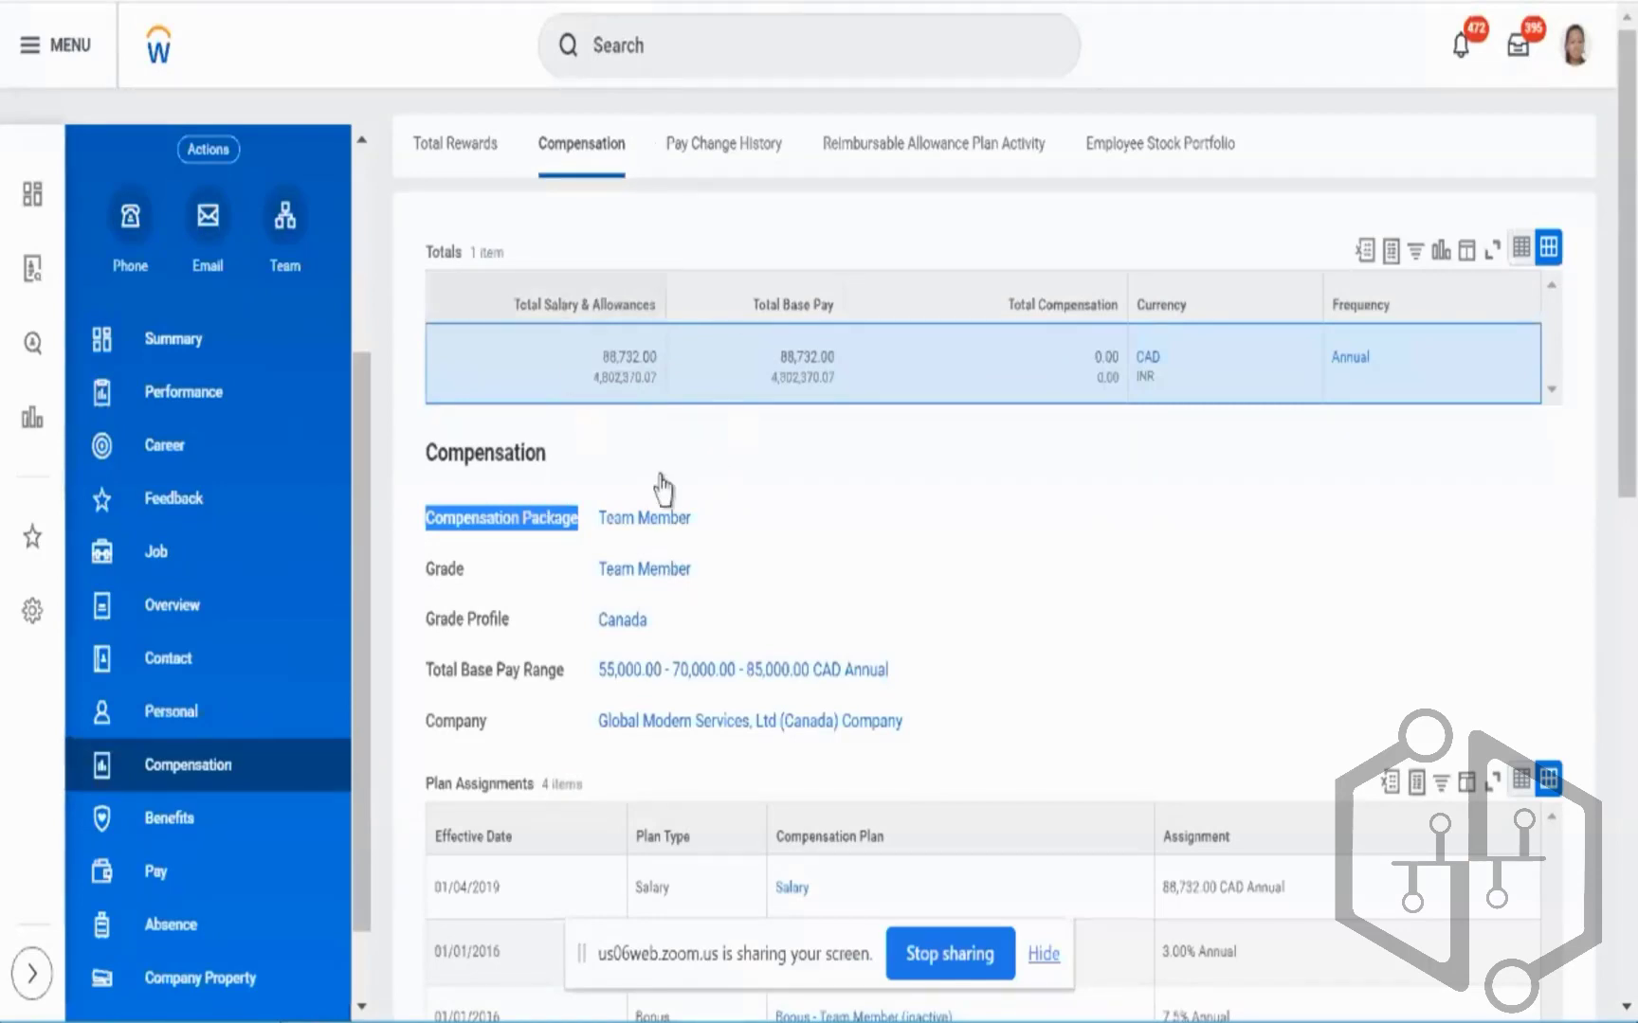
Open the worker's Team Member compensation package and preview its eligibility rule, Team Member (Management Level 7-8) NOT Sales
mouse_move(704, 529)
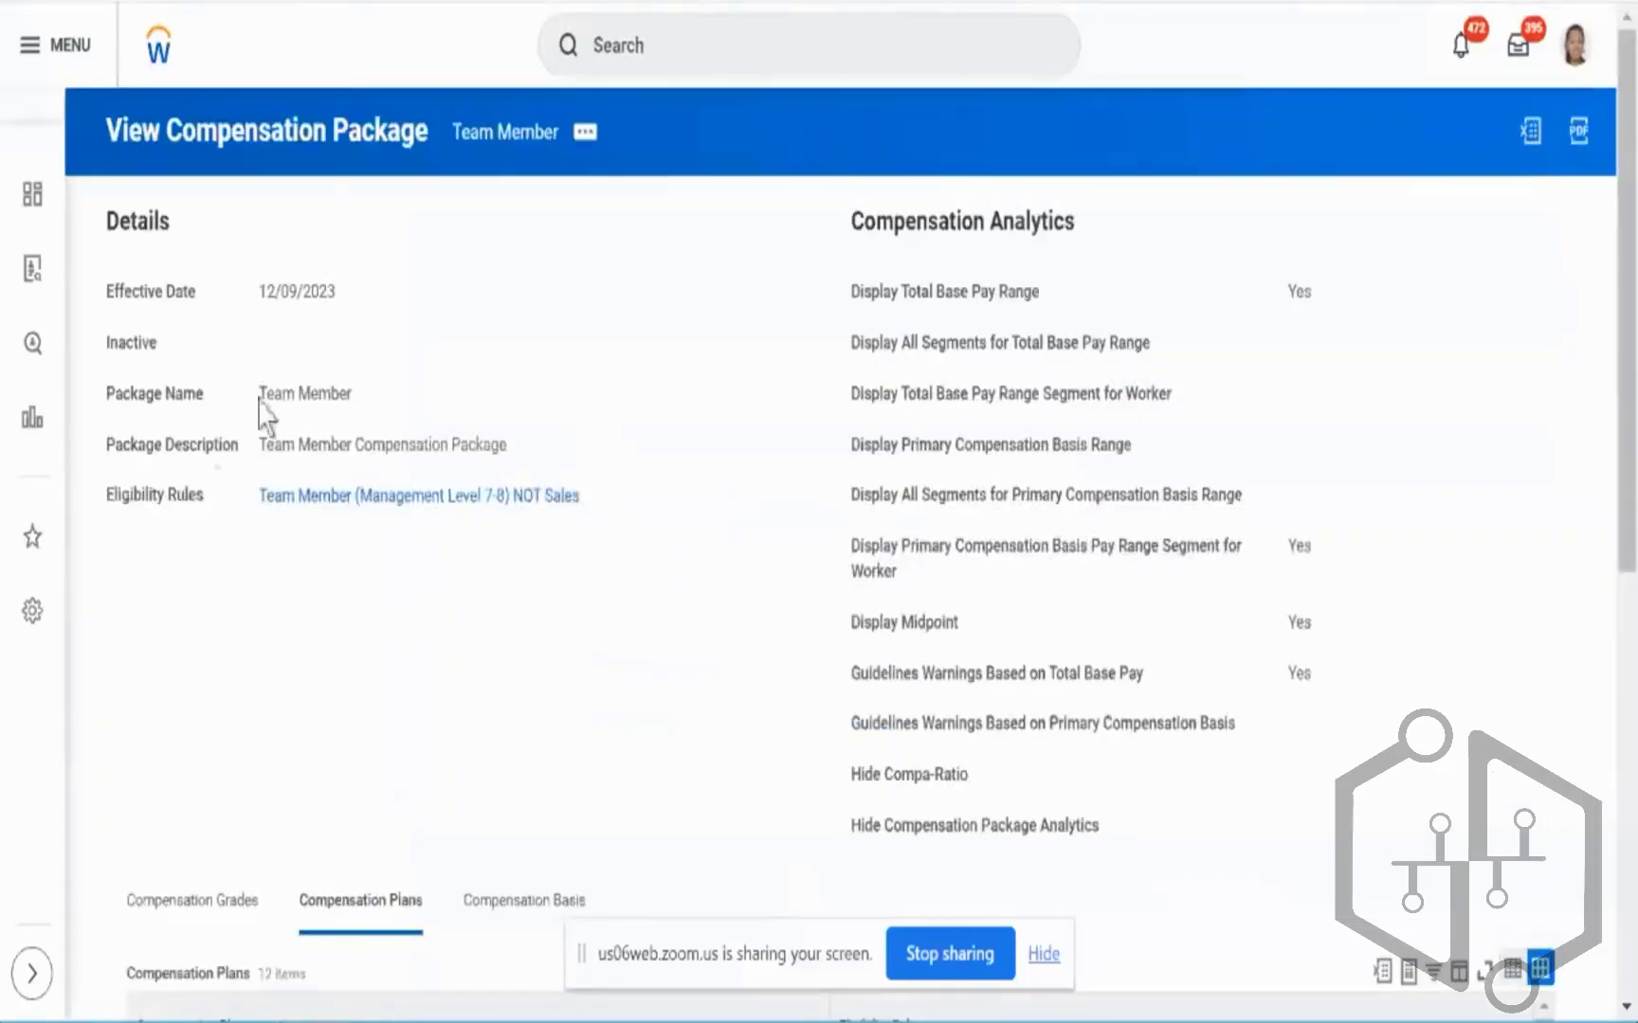
double_click(180, 524)
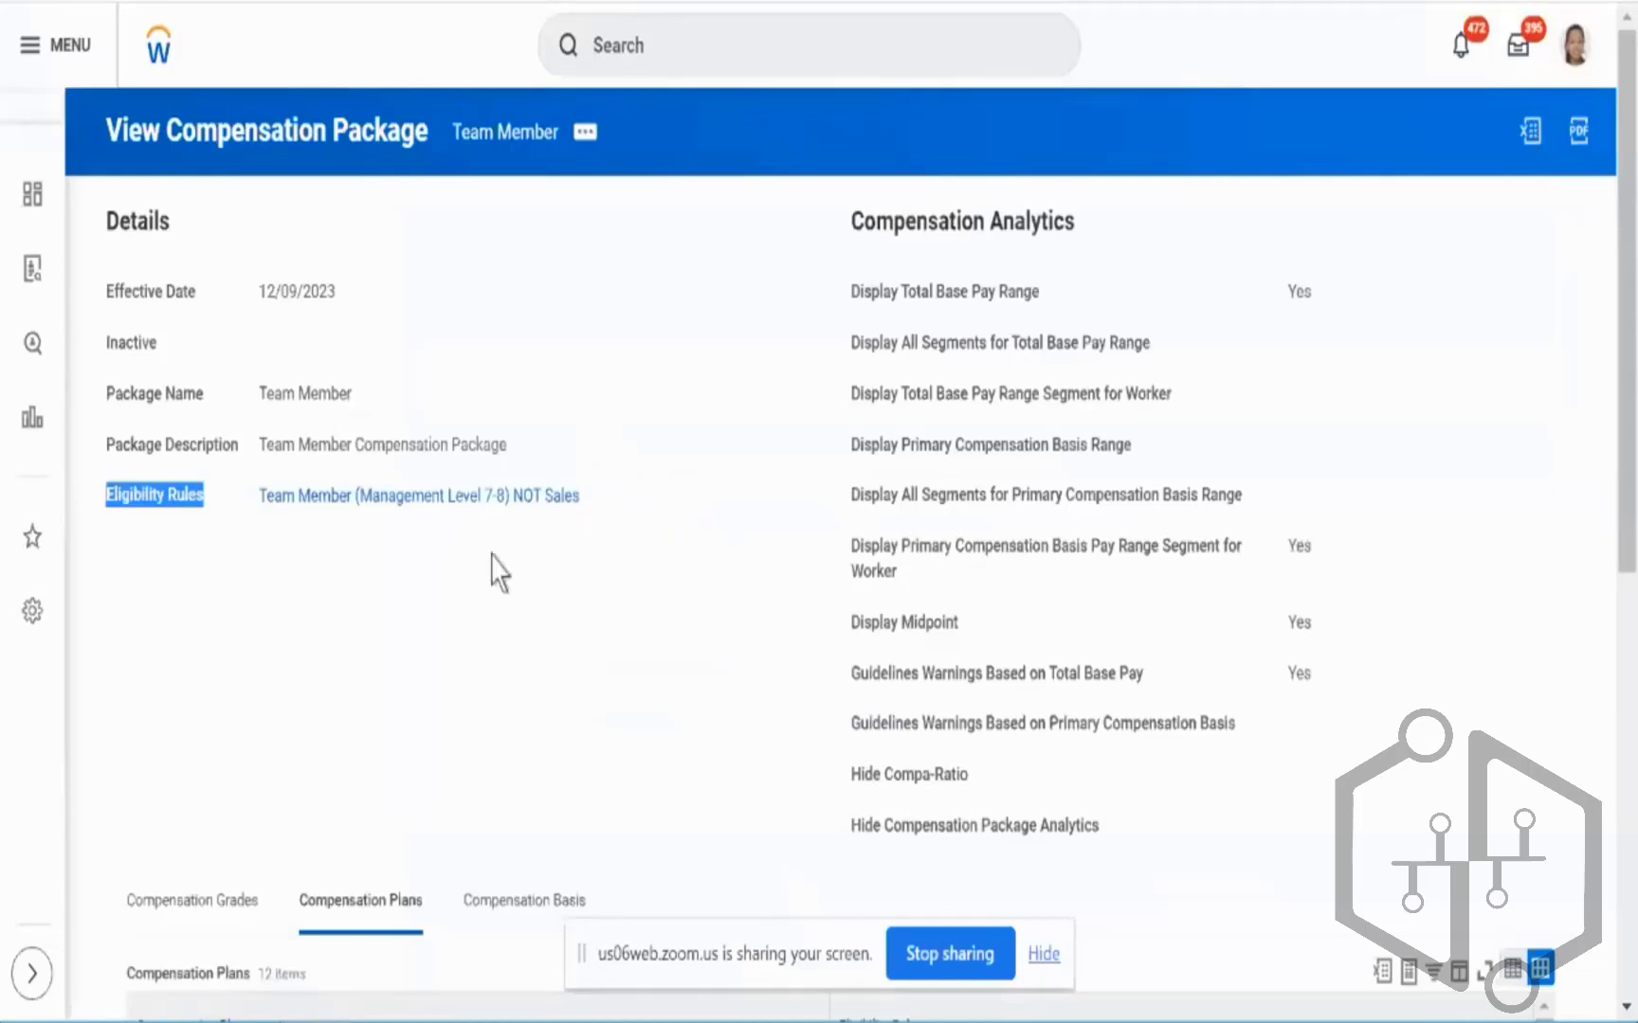
mouse_move(593, 517)
left_click(593, 502)
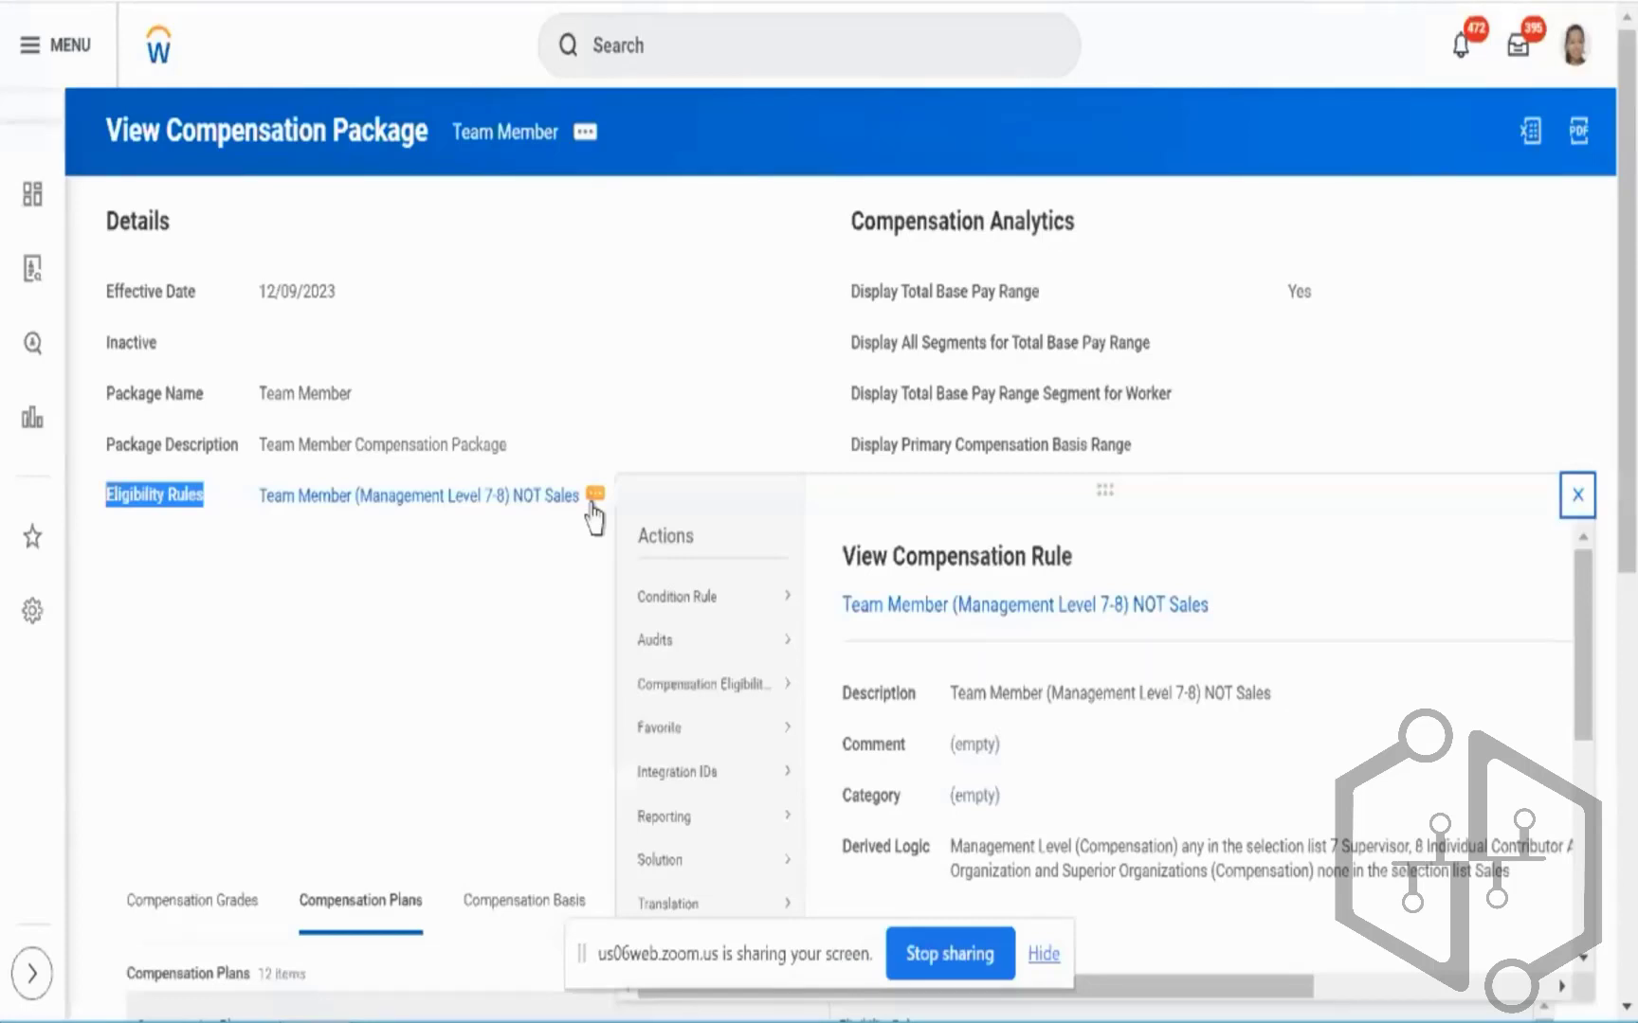
Examine the eligibility rule's management level and salaried job profile conditions, including their operators and comparison values
scroll(1323, 695, "down", 5)
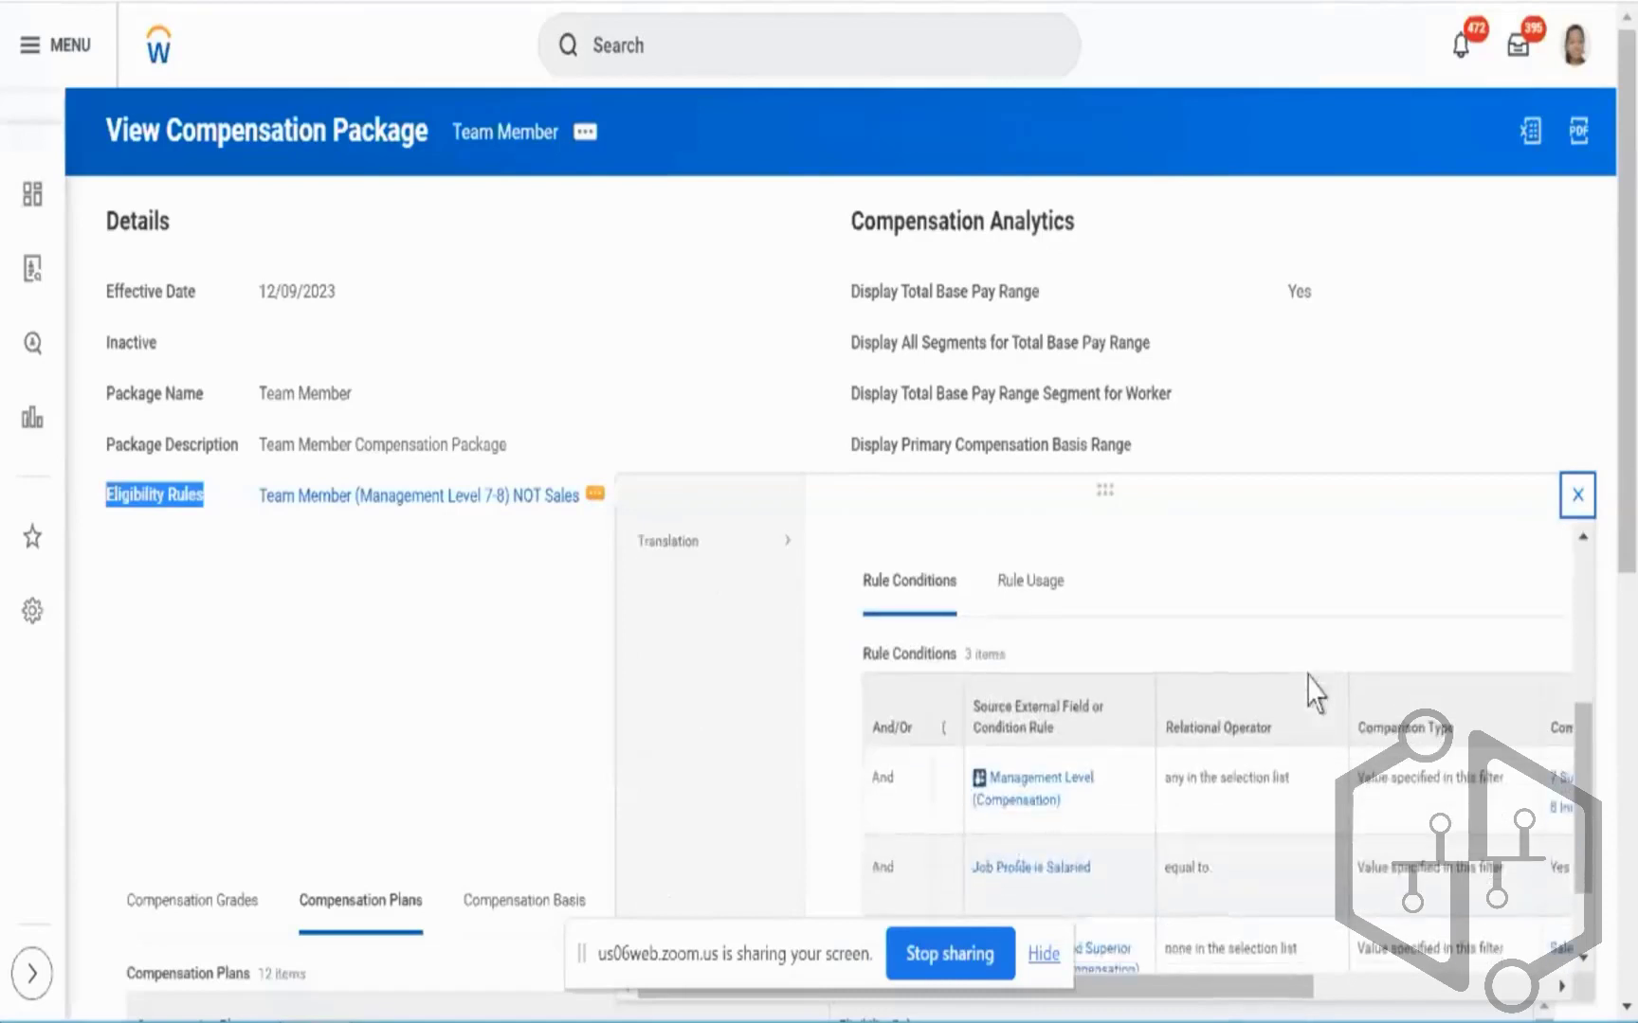
scroll(1316, 692, "right", 5)
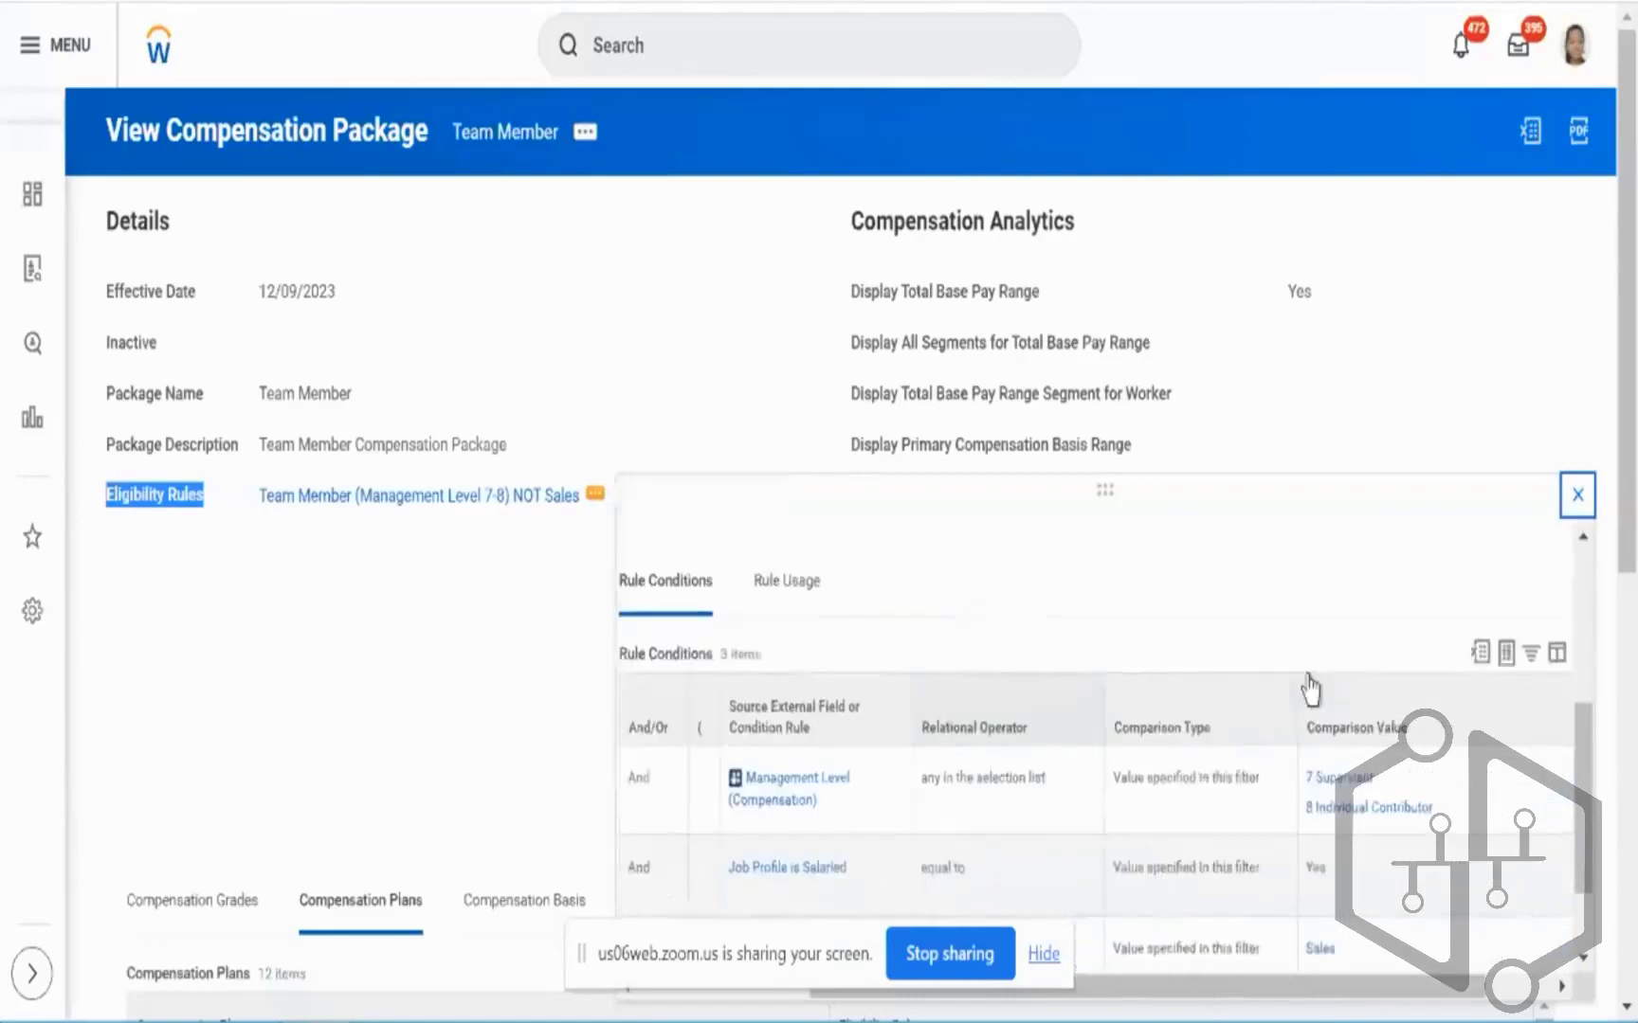
left_click(1381, 810)
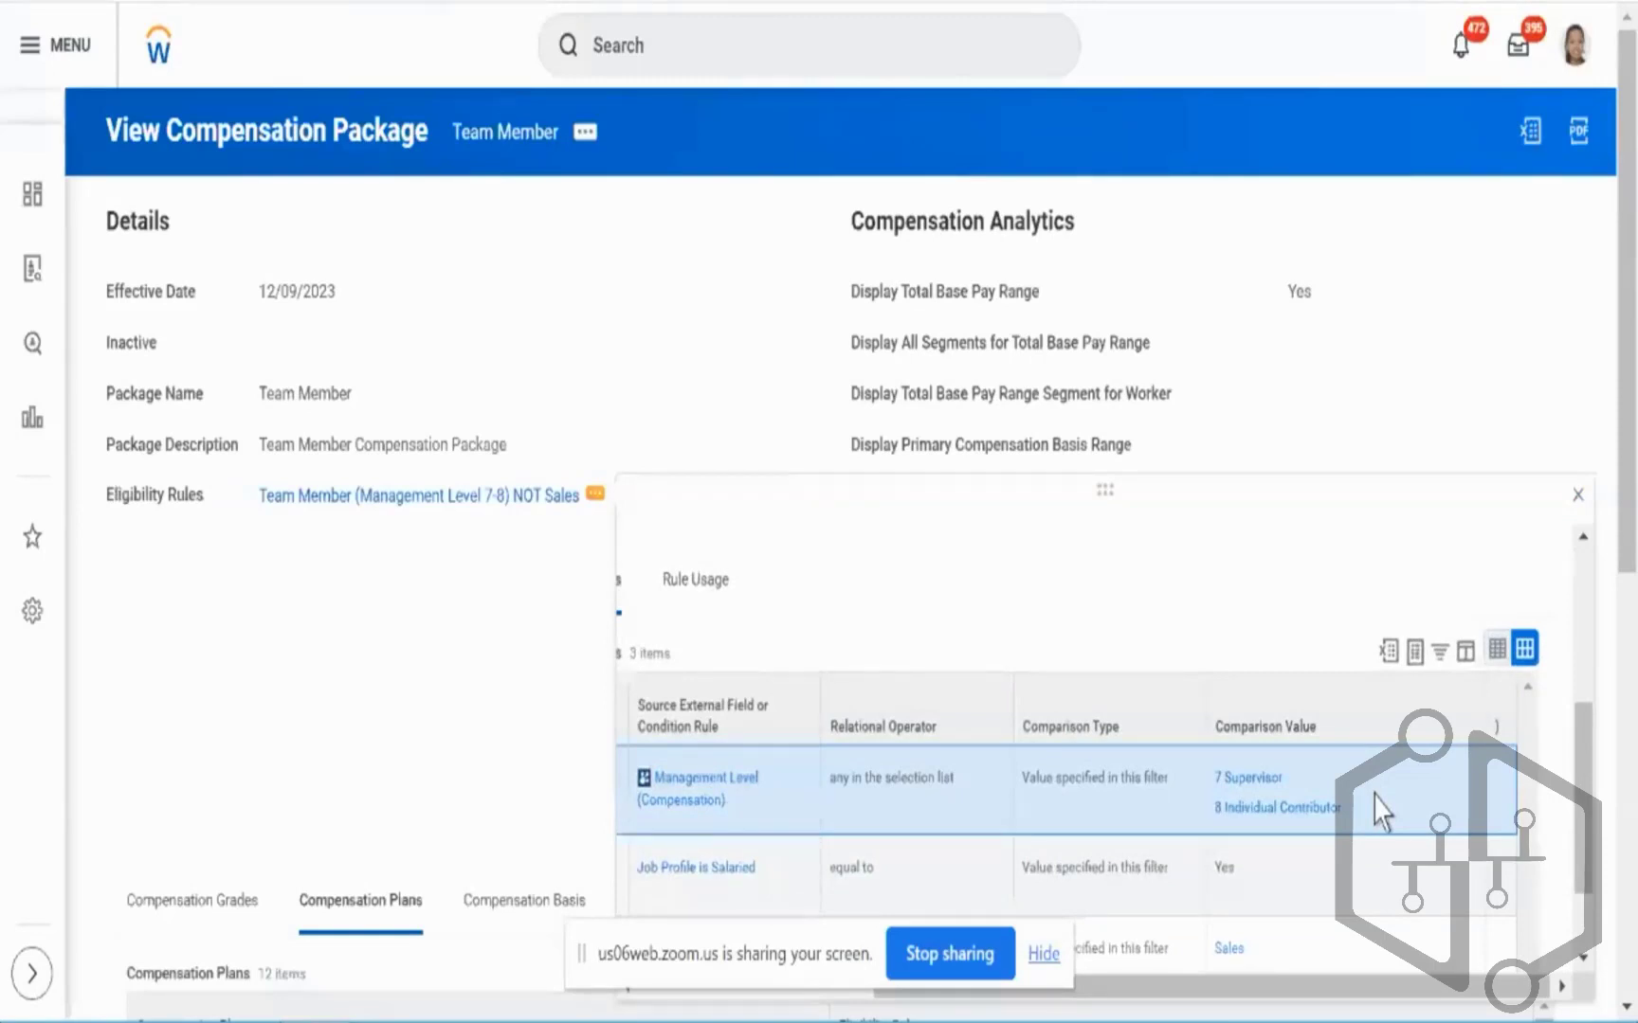
scroll(1327, 824, "down", 1)
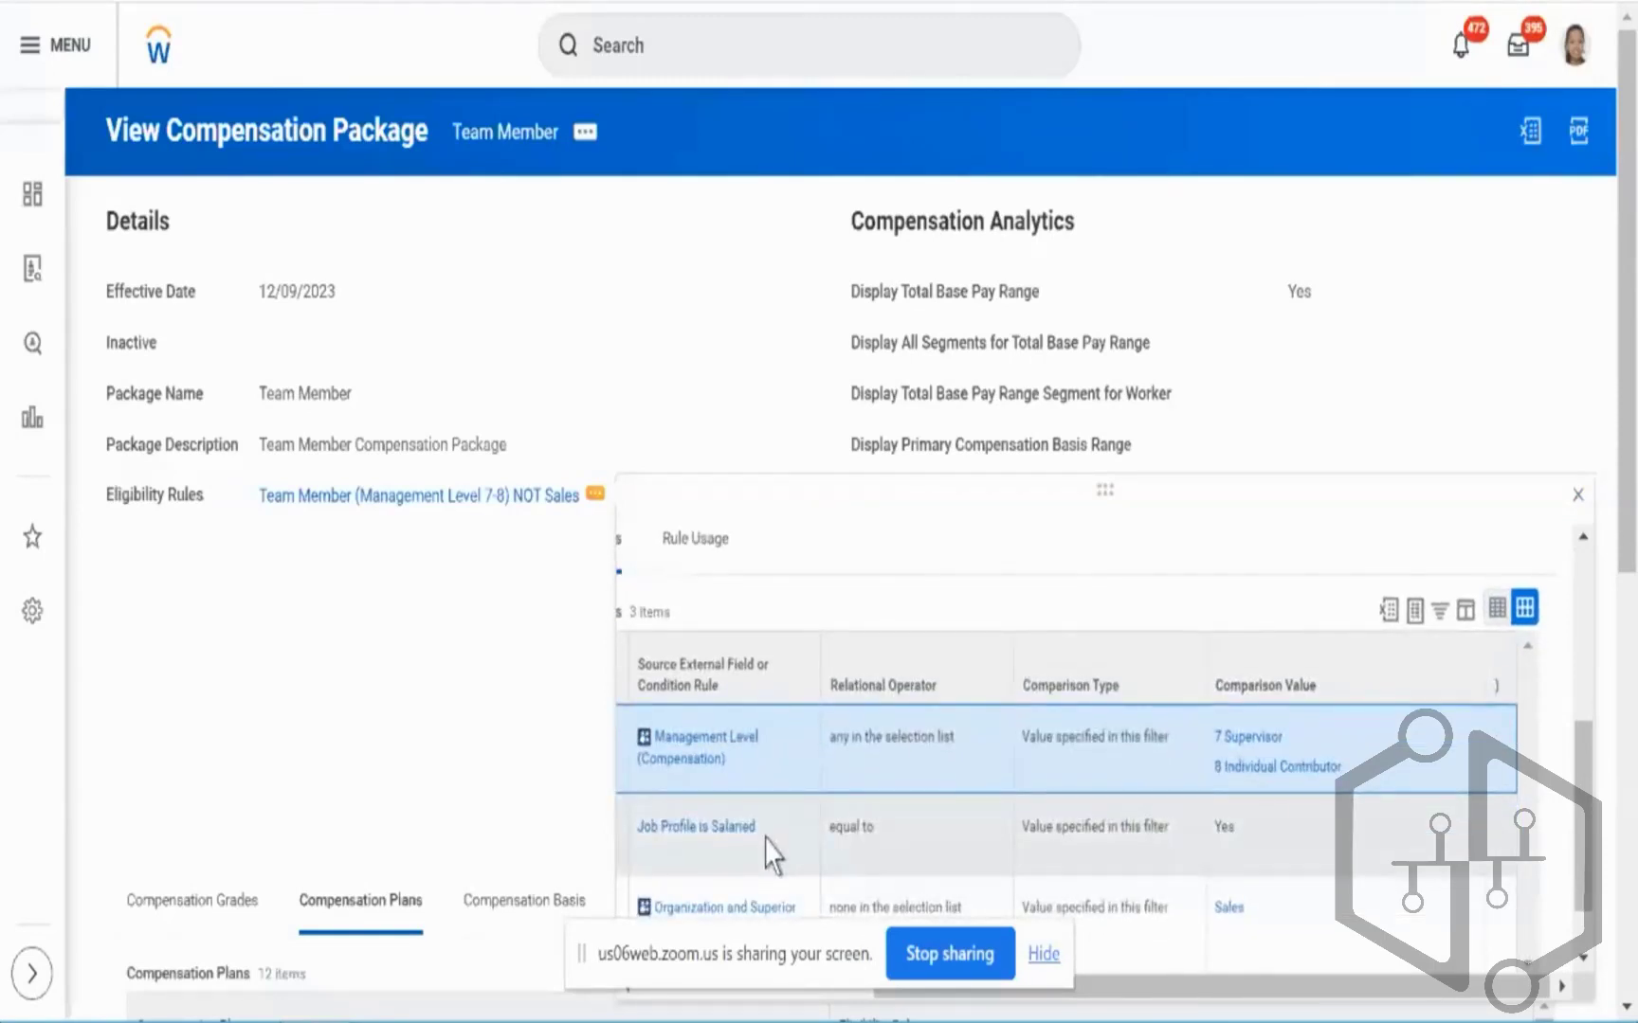
scroll(773, 853, "left", 1)
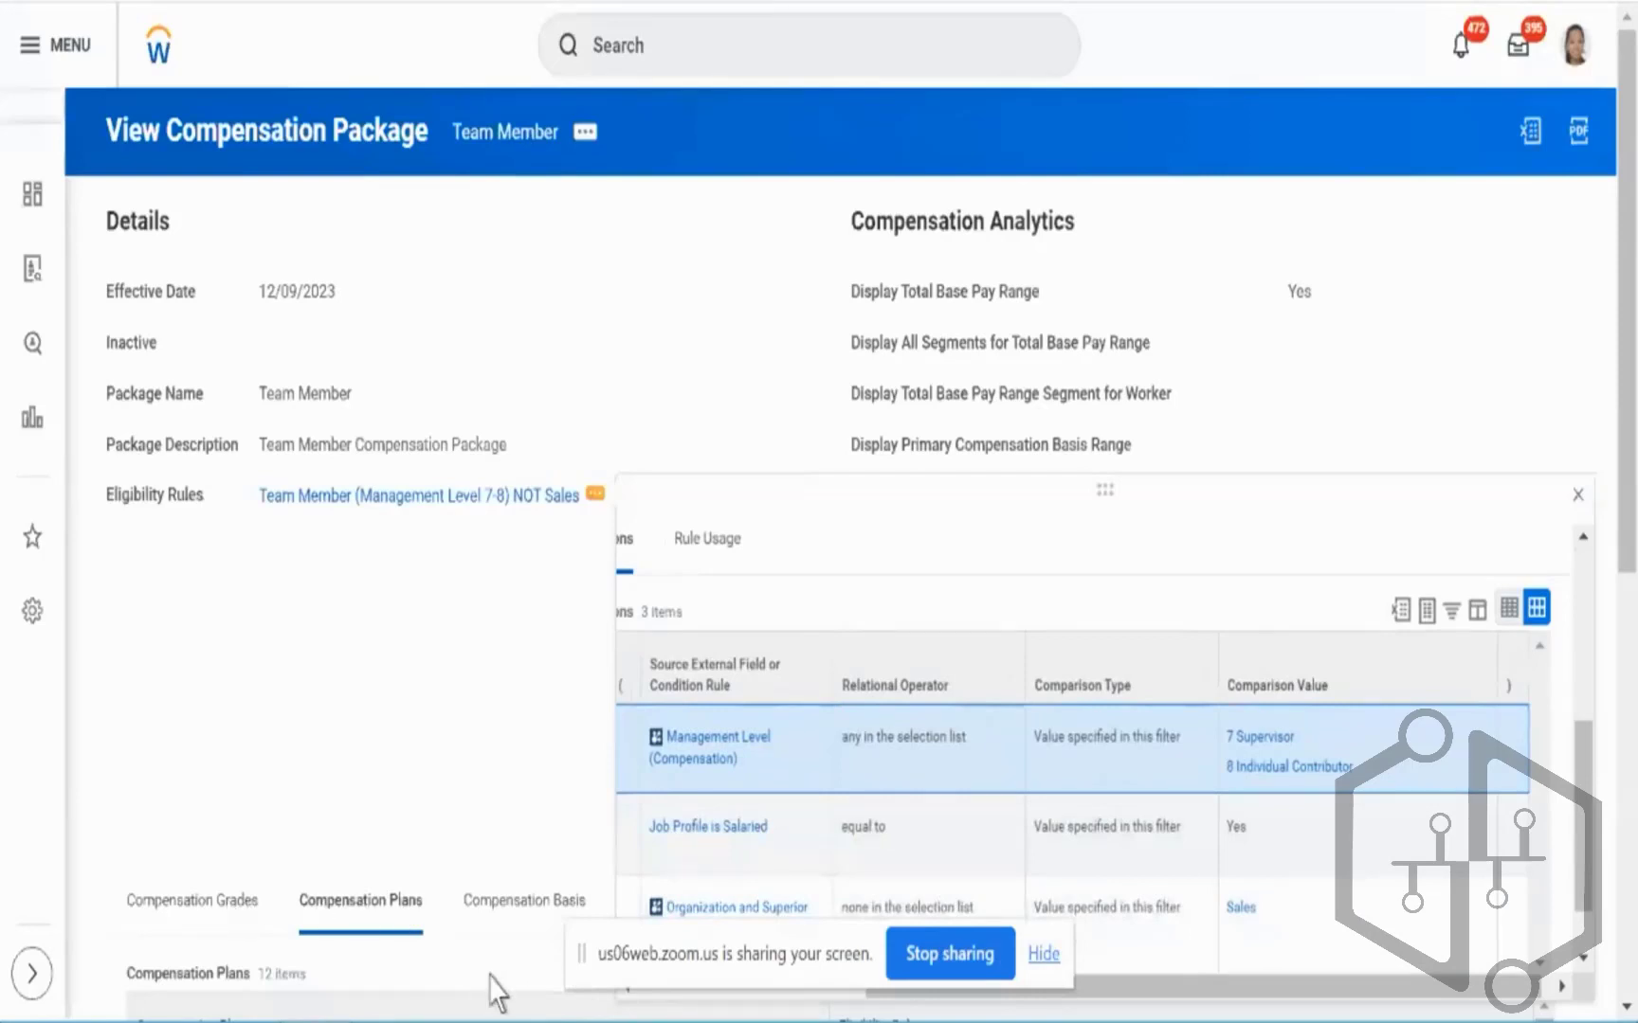
Examine the rule's Organization and Superior Organizations condition with its operator and comparison value, and close the rule preview
left_click_drag(579, 960, 4, 847)
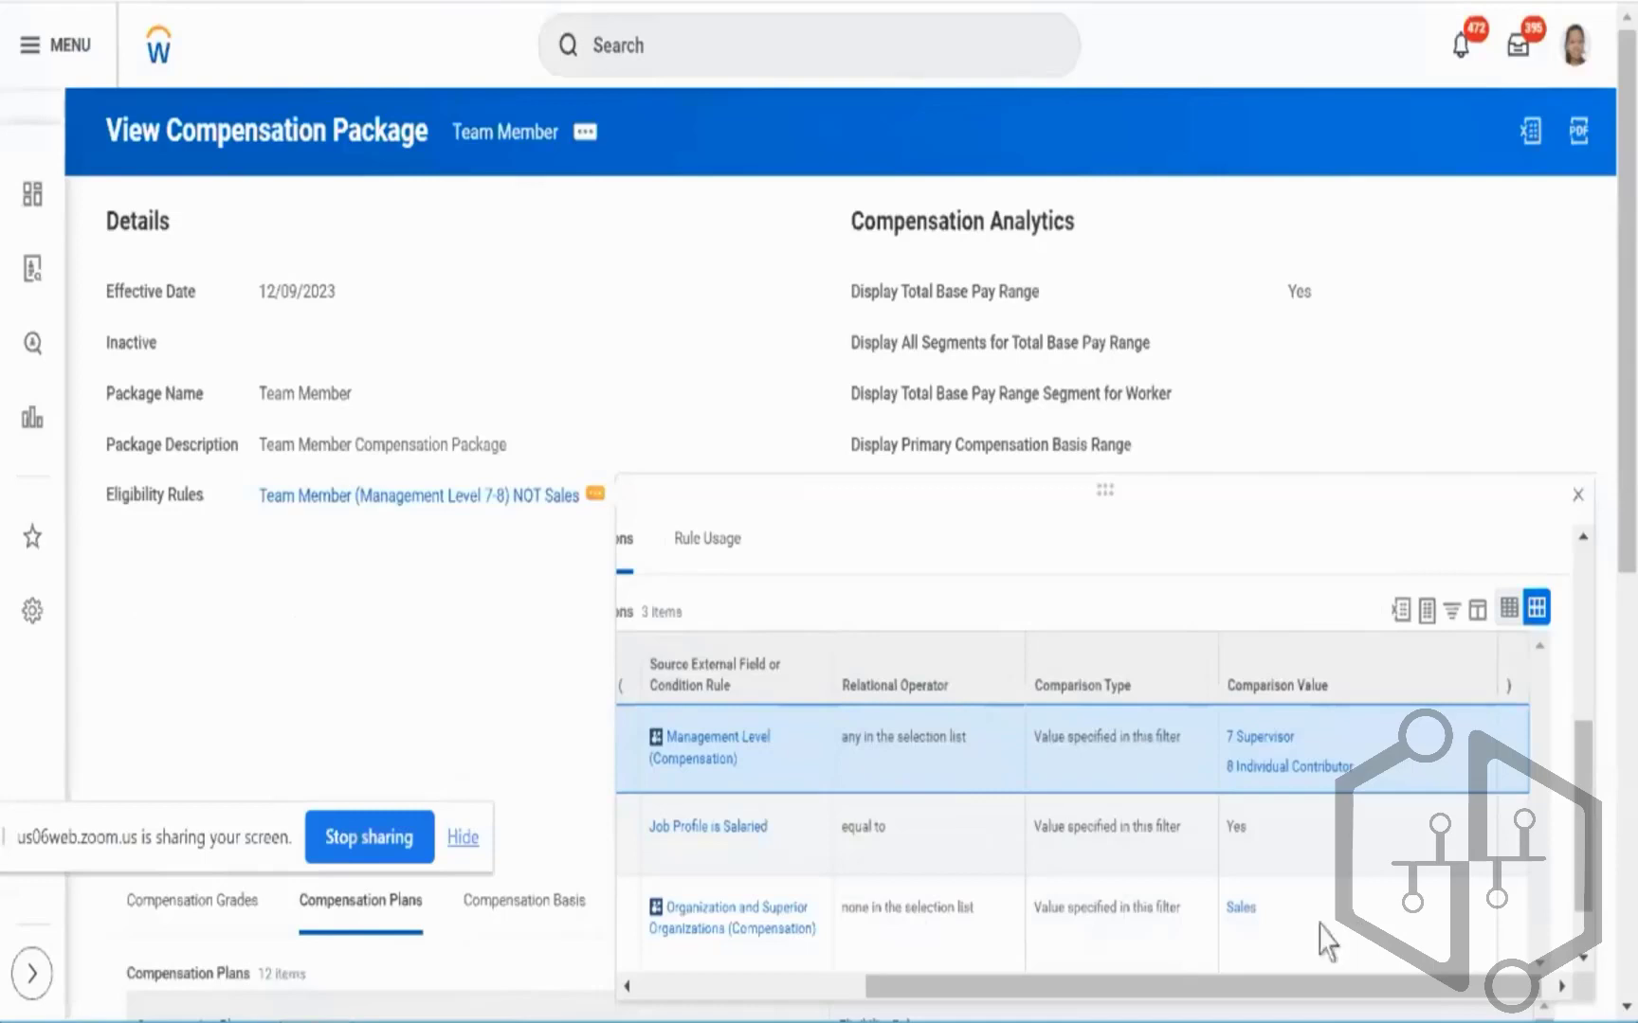
left_click(823, 987)
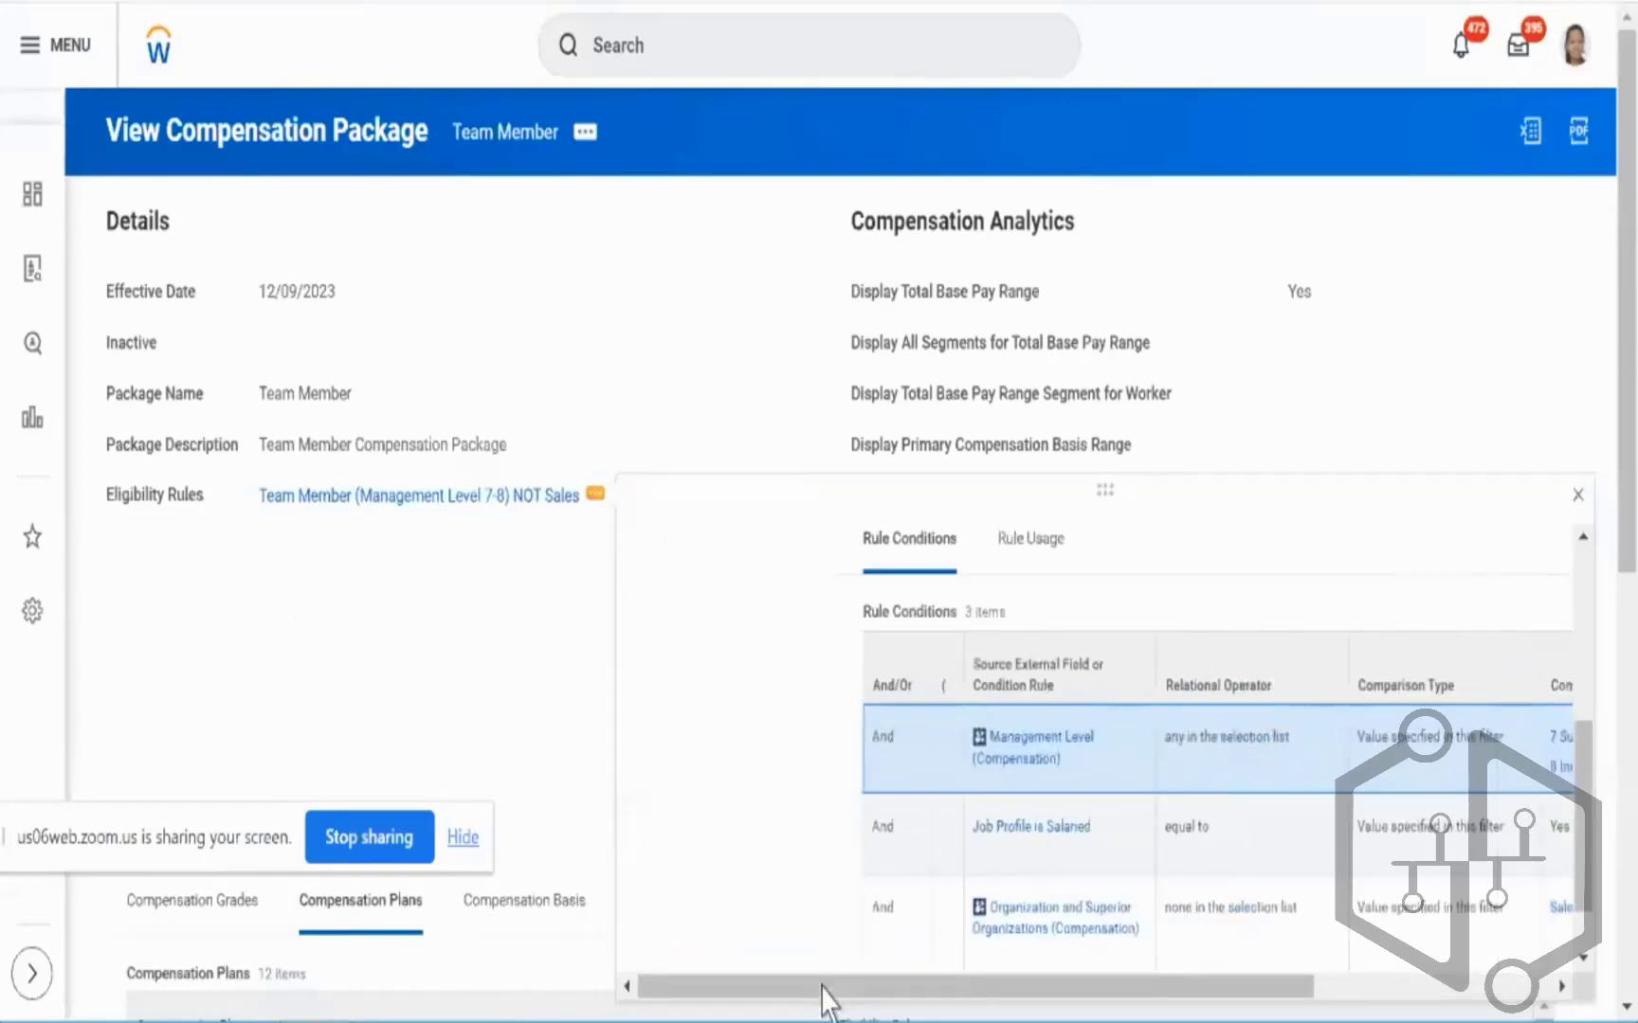
scroll(1150, 885, "down", 2)
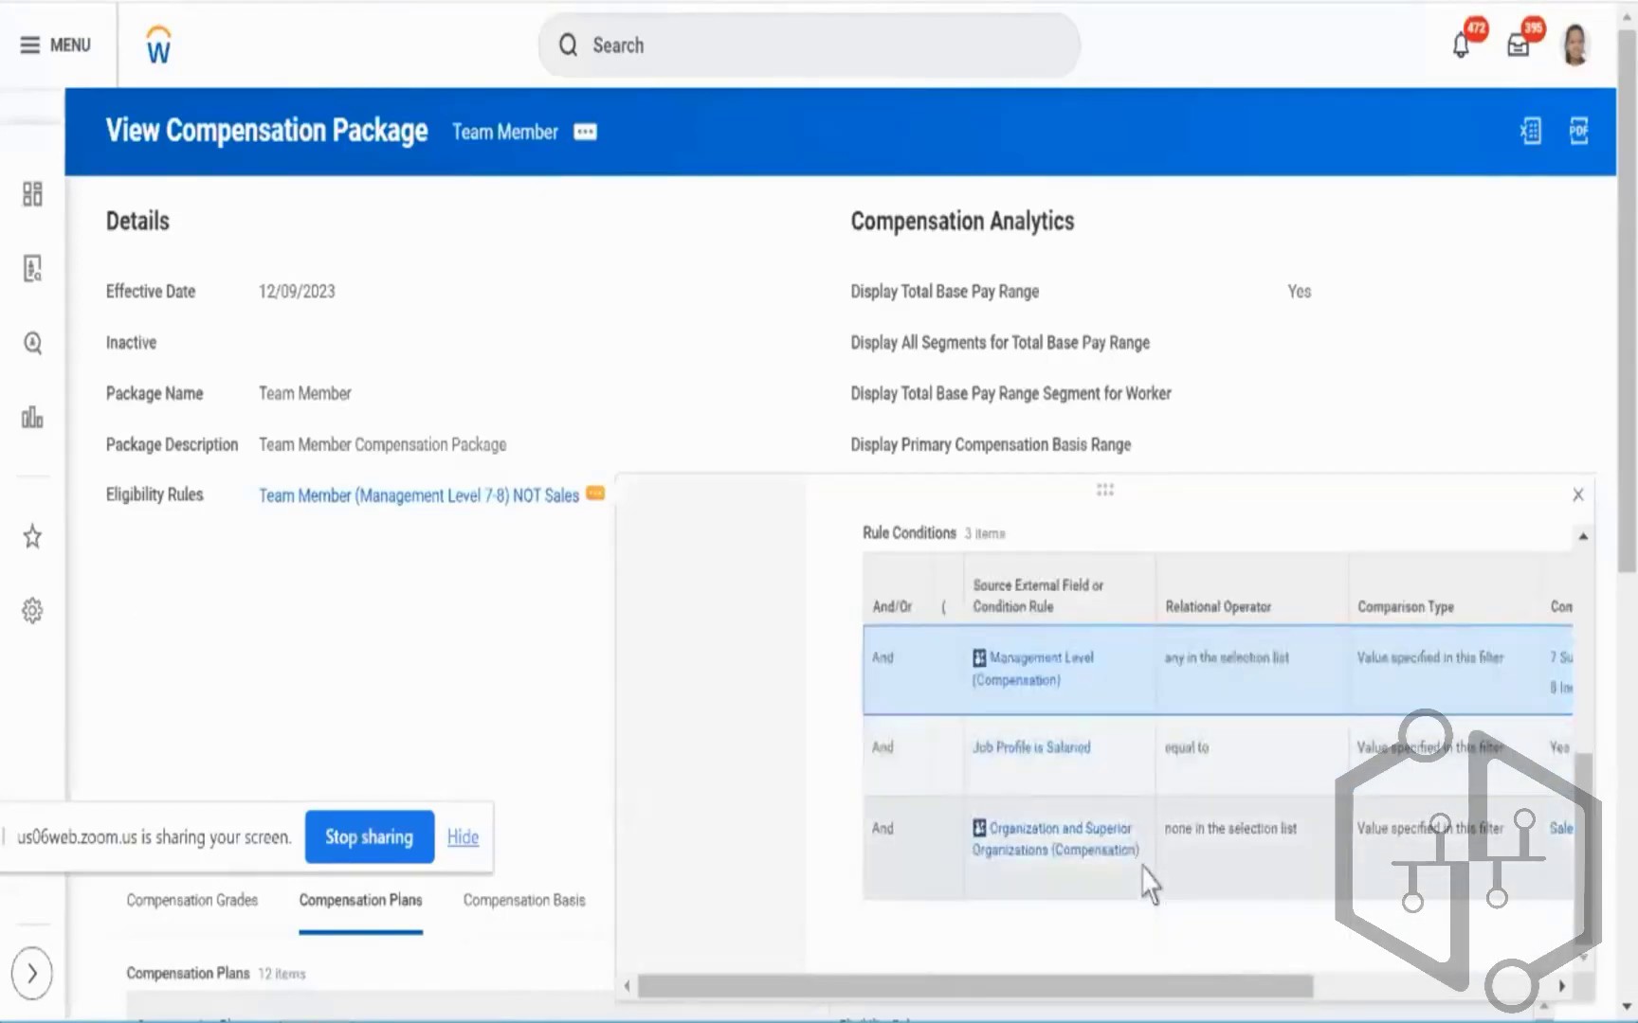
scroll(1149, 884, "right", 3)
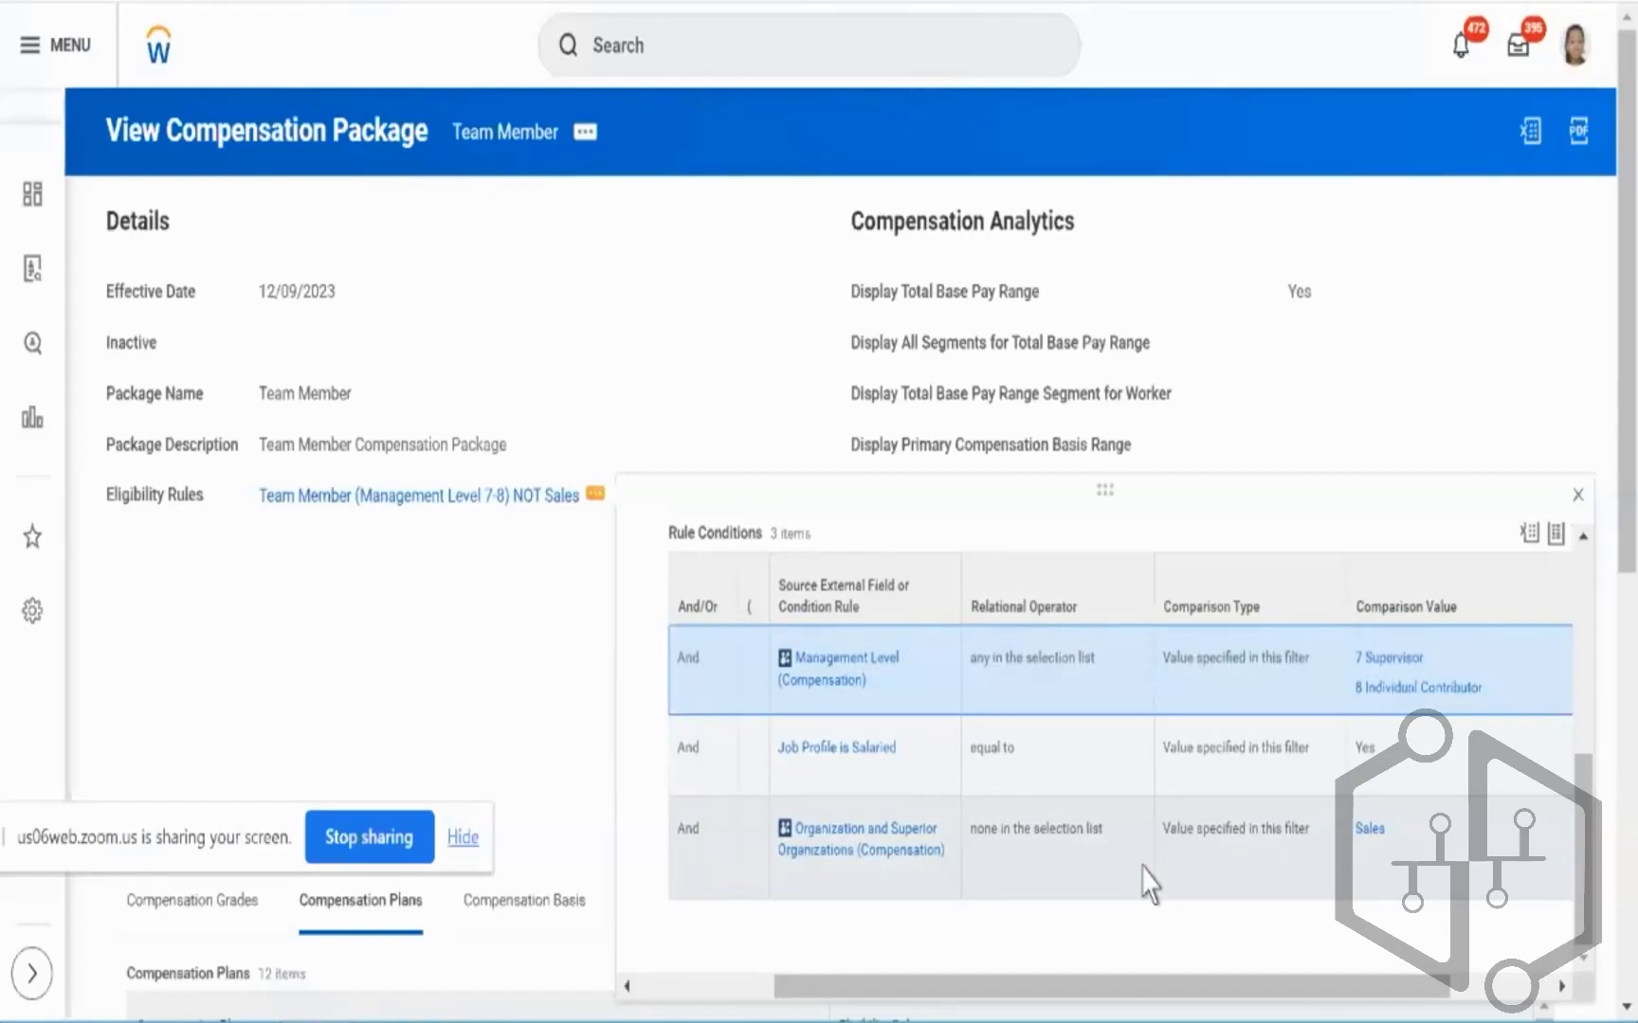
left_click(1150, 884)
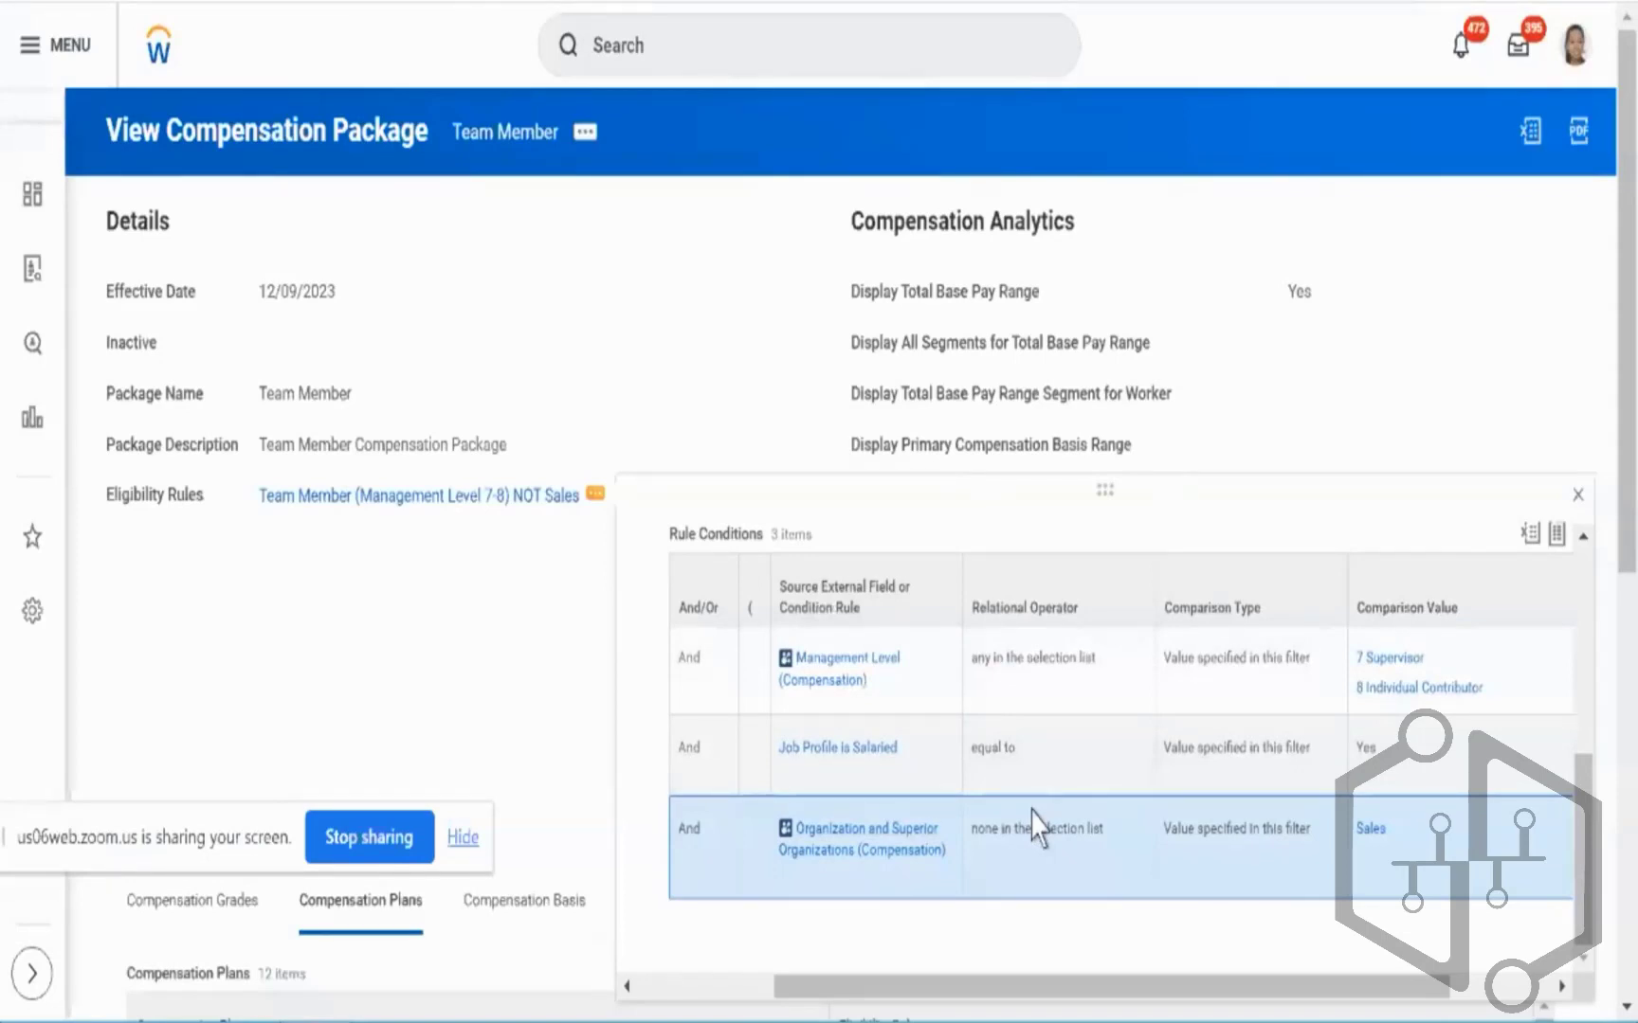
left_click(447, 123)
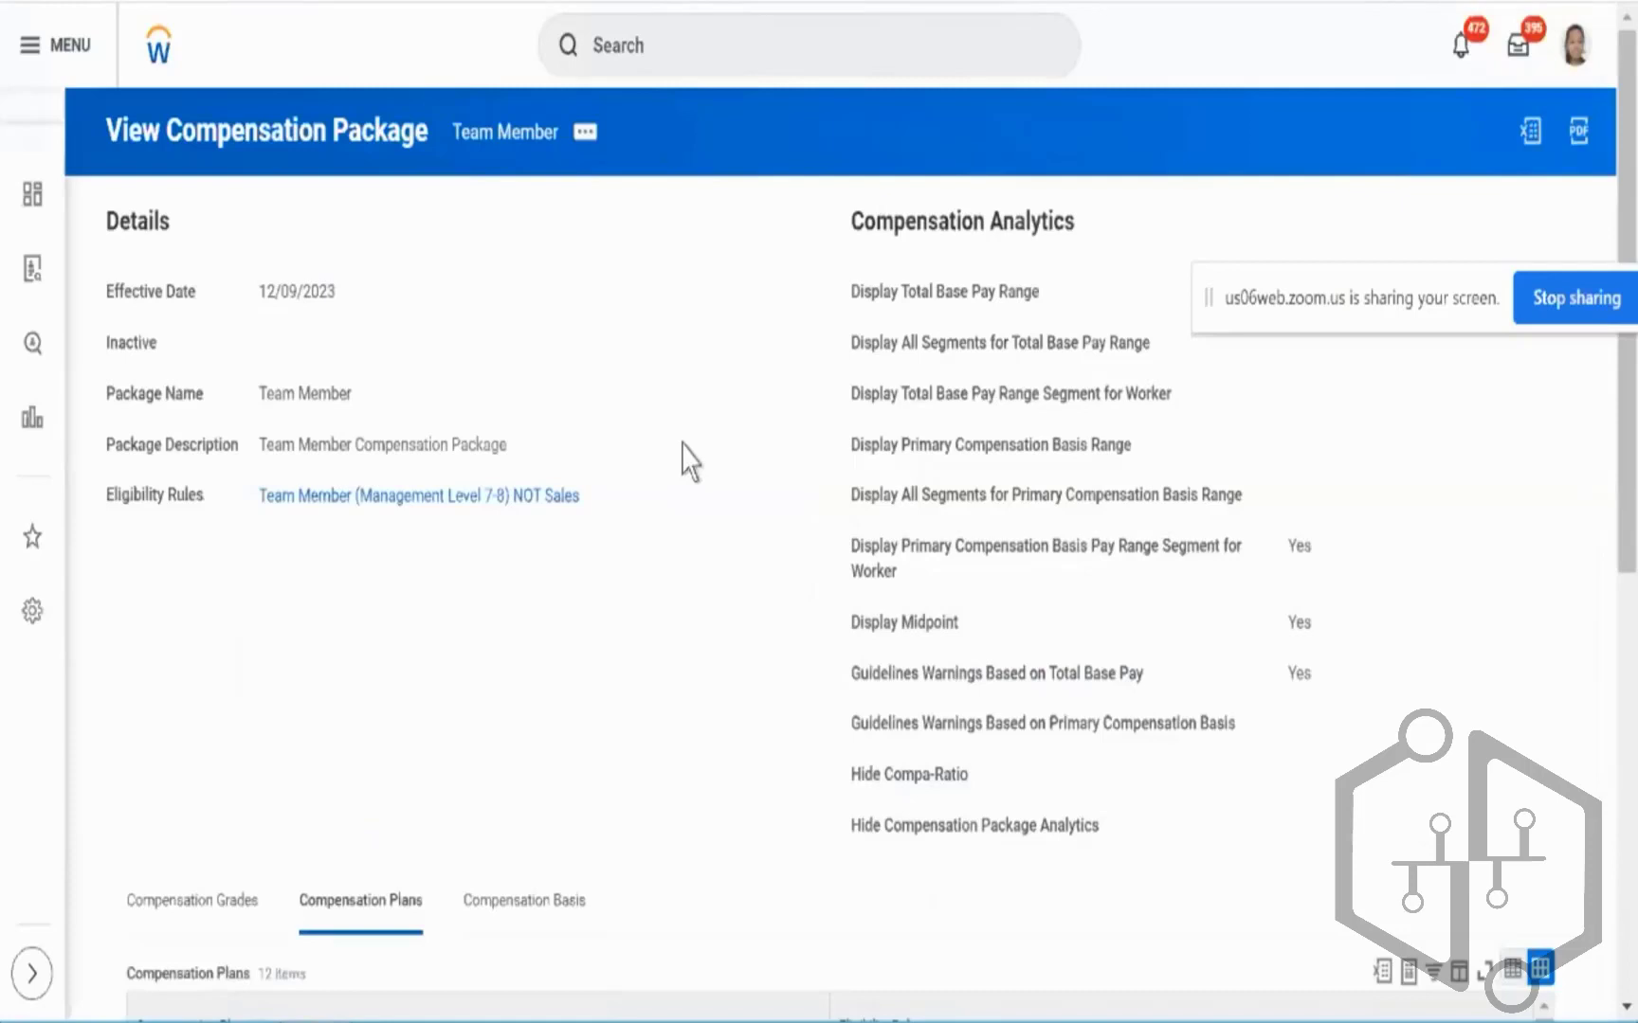
Review the package's effective date and package description in its details
triple_click(178, 301)
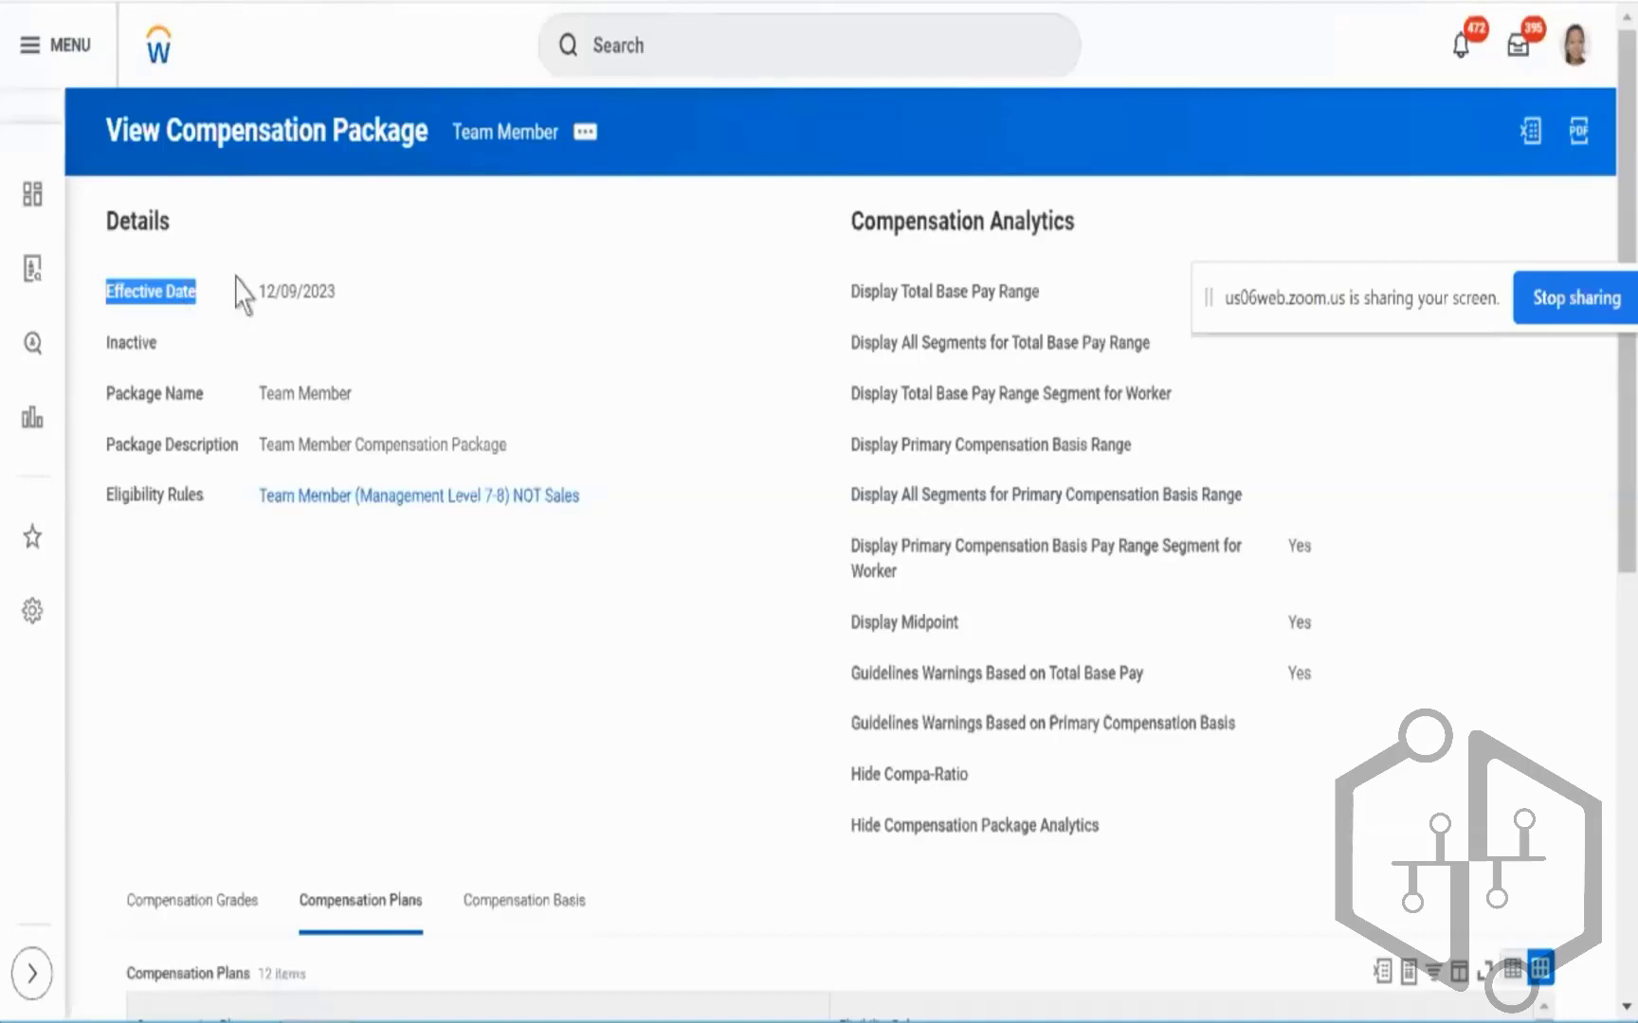
triple_click(278, 308)
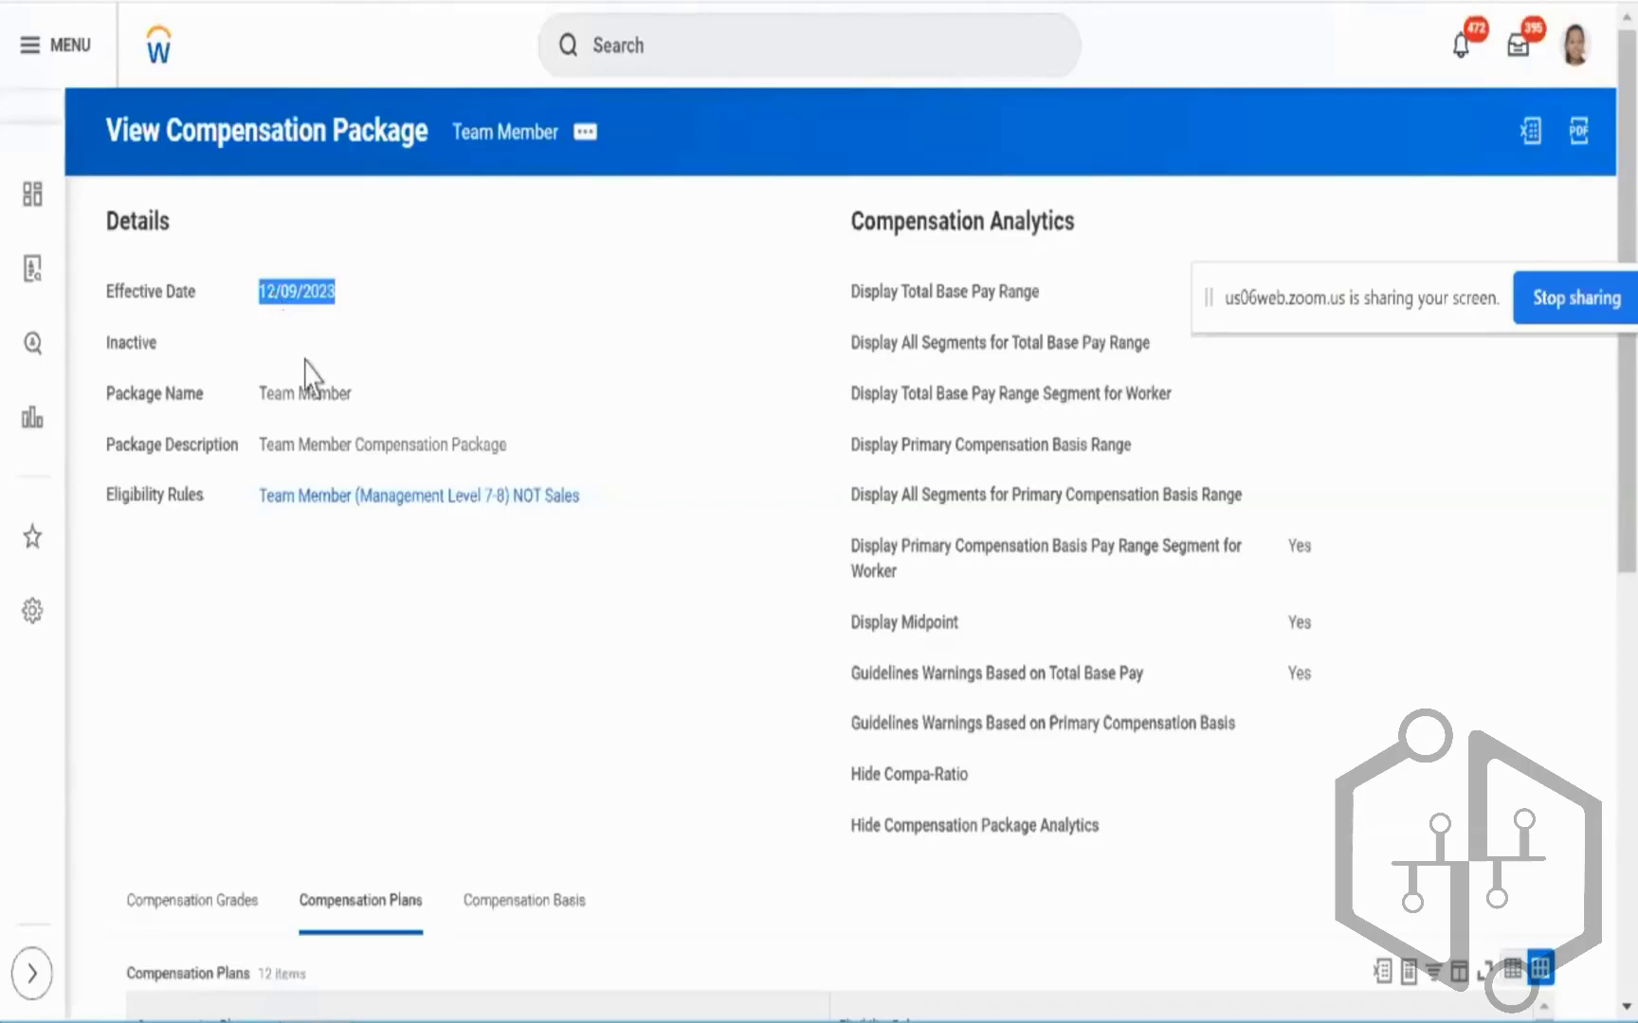
double_click(351, 438)
triple_click(351, 437)
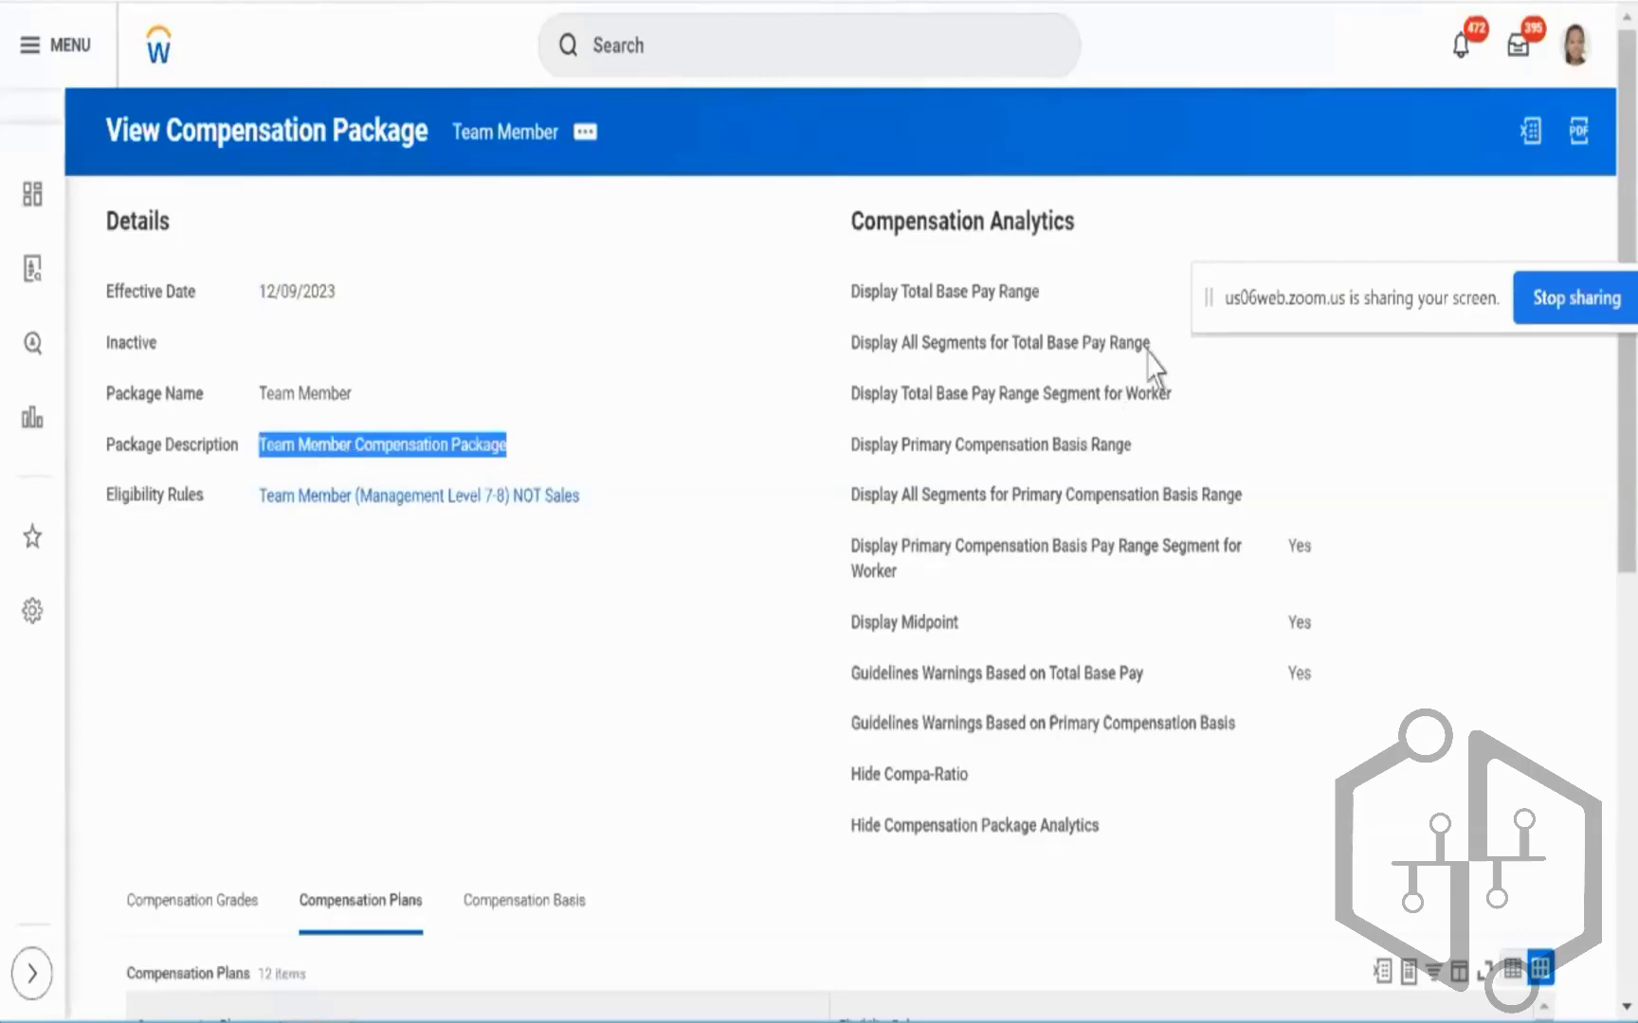
Review the package's compensation analytics settings for total base pay range, primary compensation basis pay range segment and midpoint display
left_click_drag(1211, 290, 1143, 132)
triple_click(1007, 290)
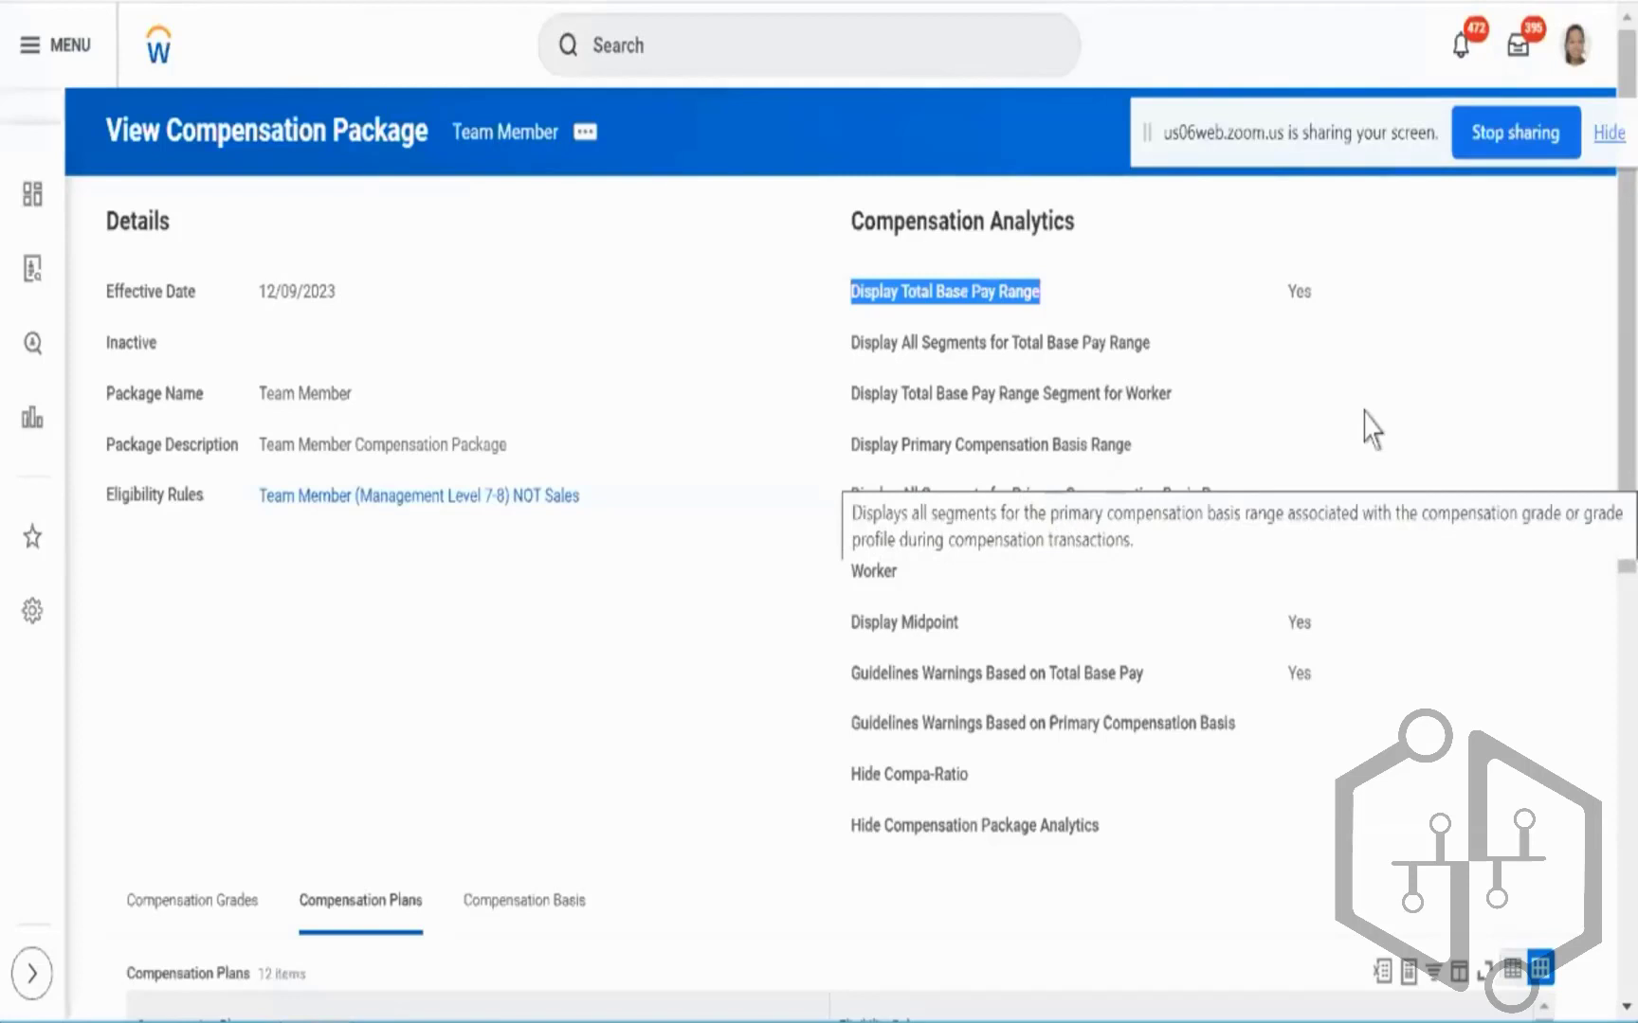
scroll(1431, 543, "down", 1)
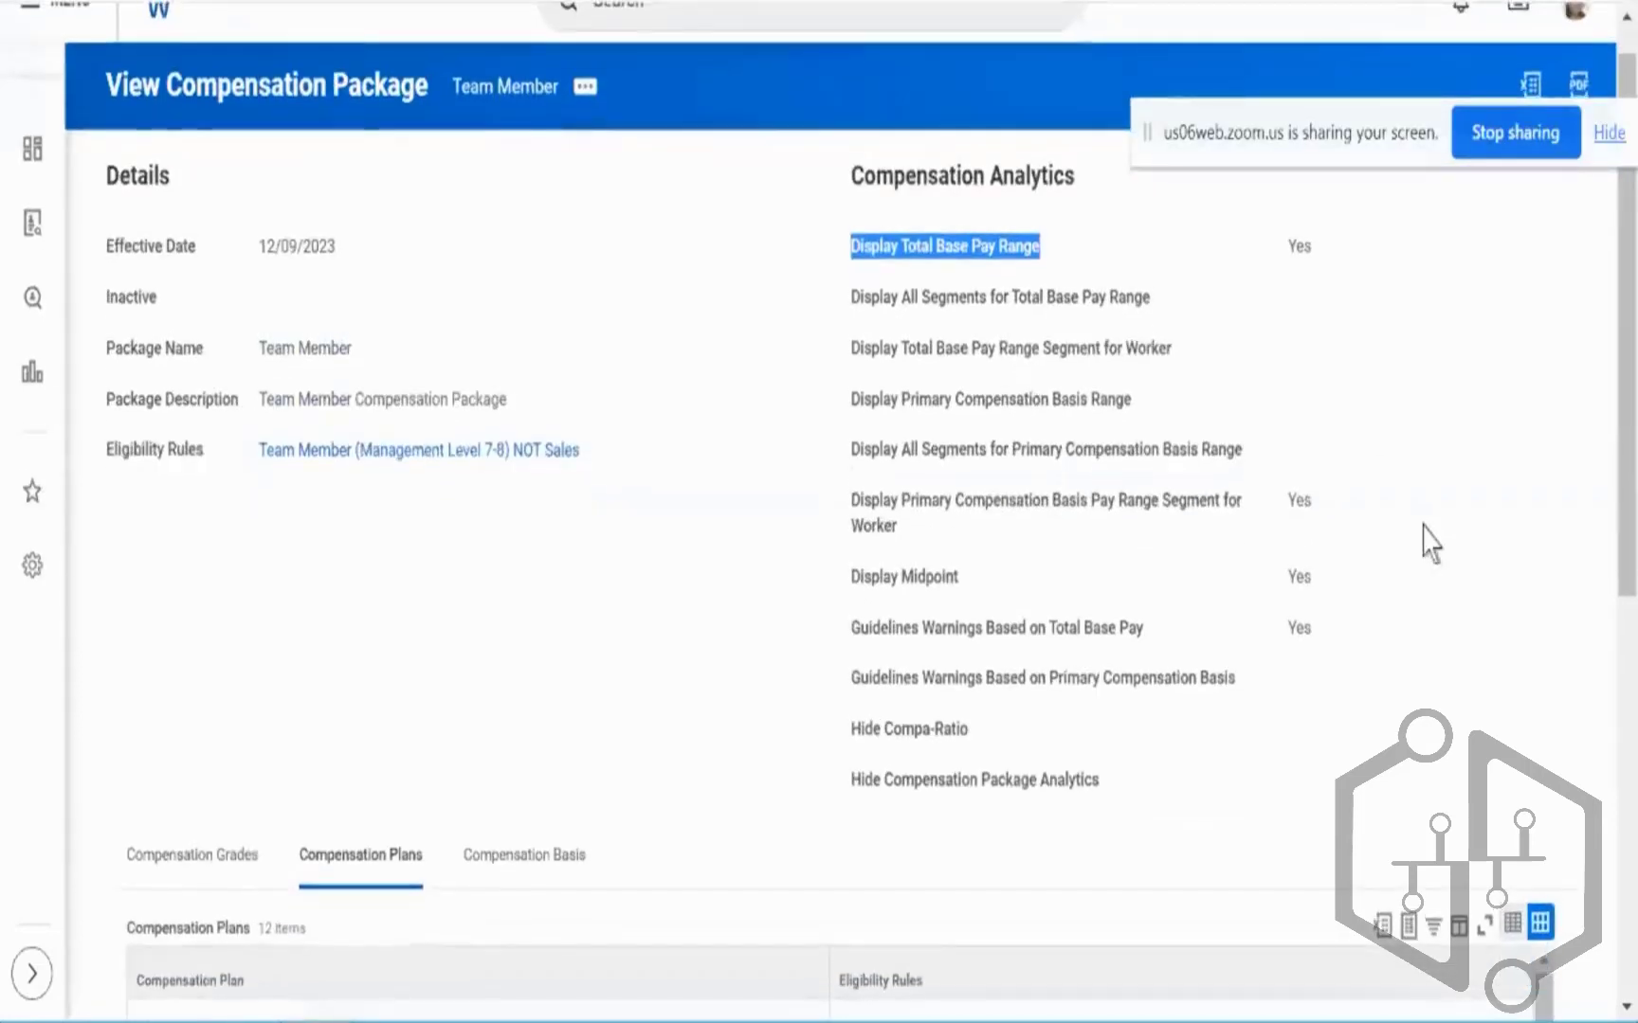
scroll(1431, 543, "down", 1)
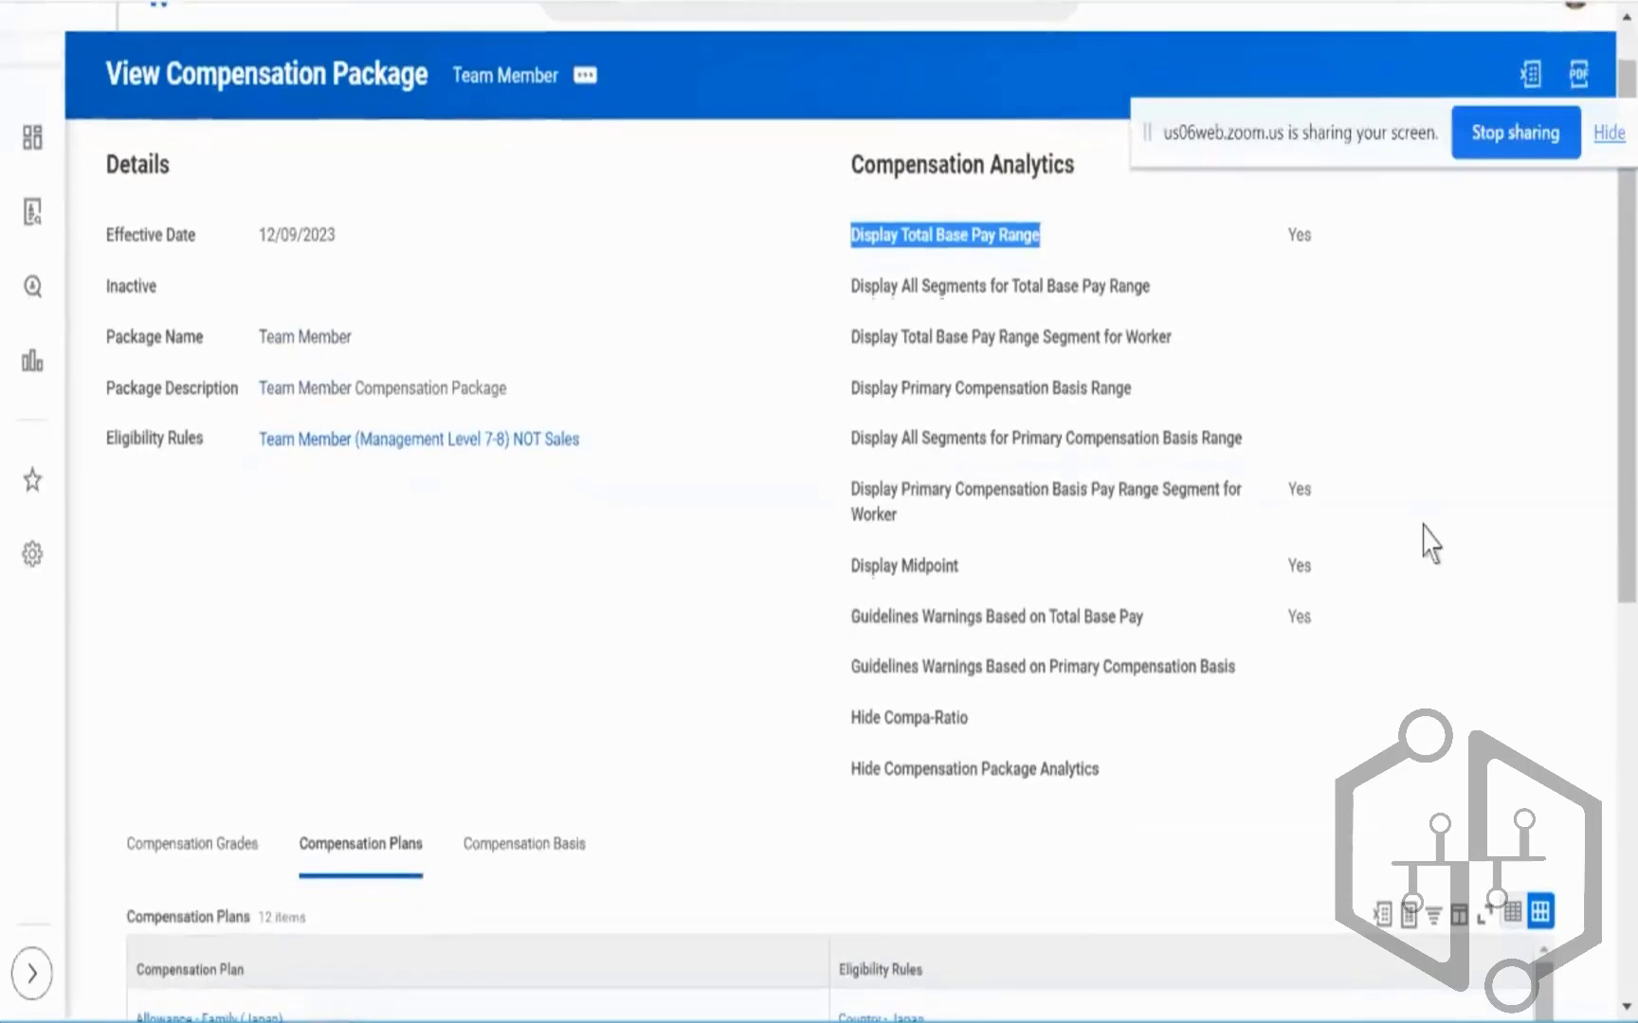
triple_click(918, 507)
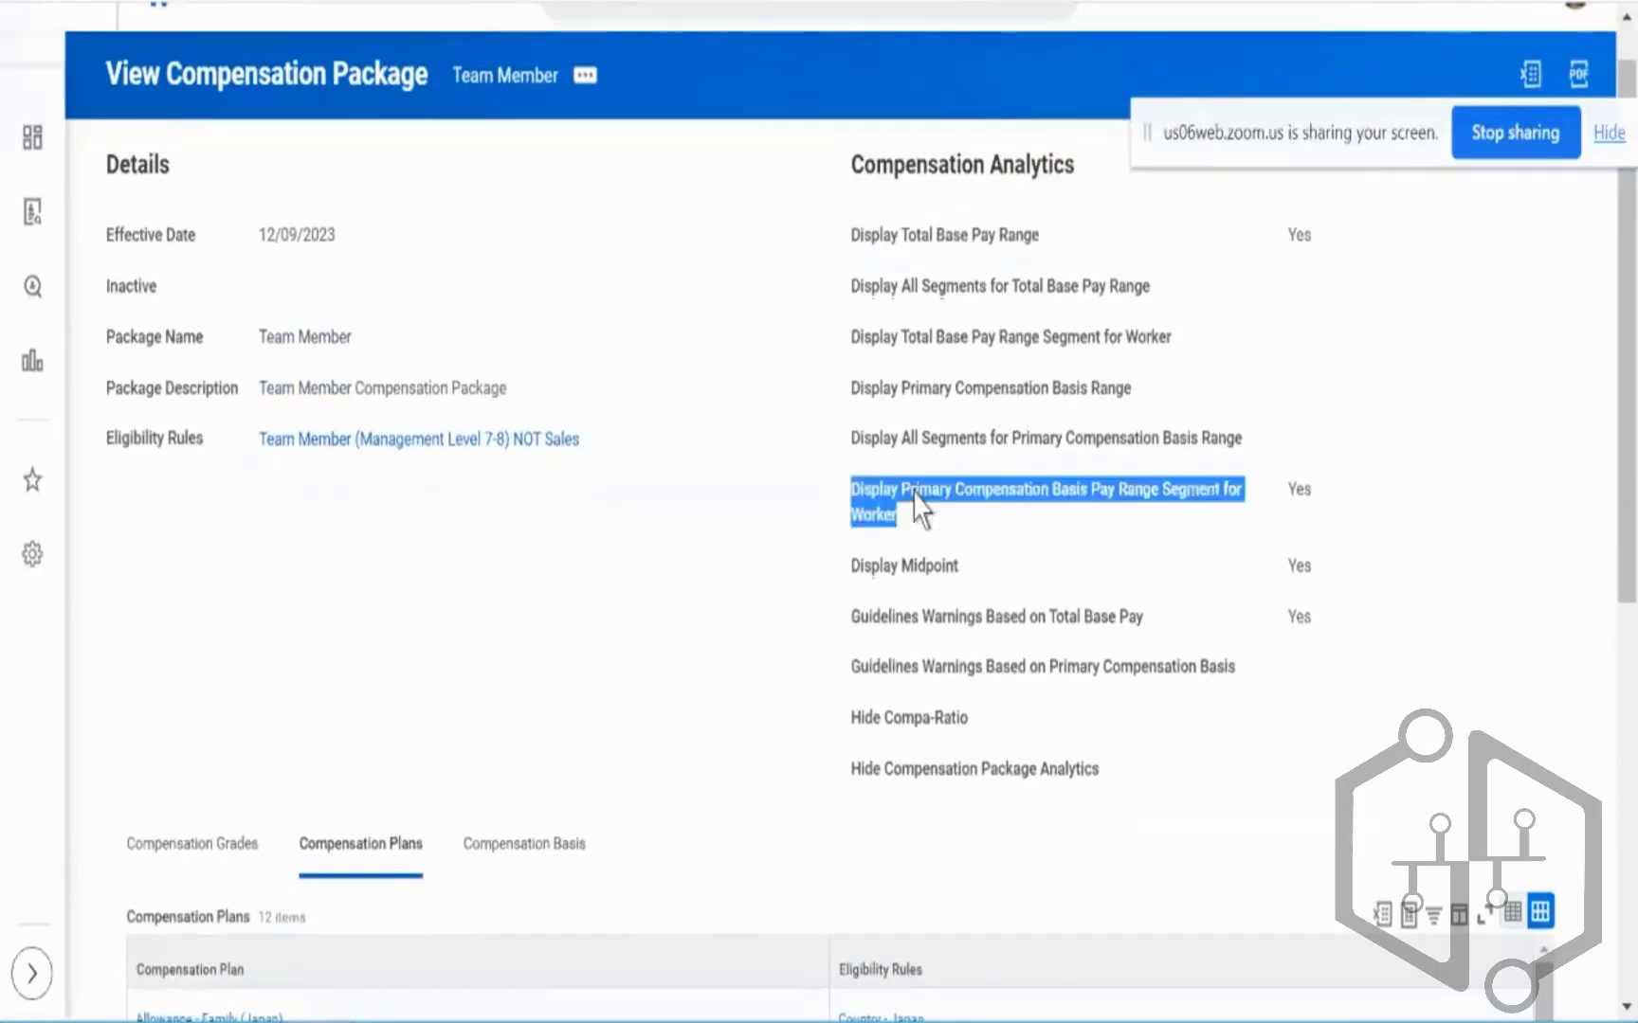
mouse_move(1142, 526)
triple_click(953, 565)
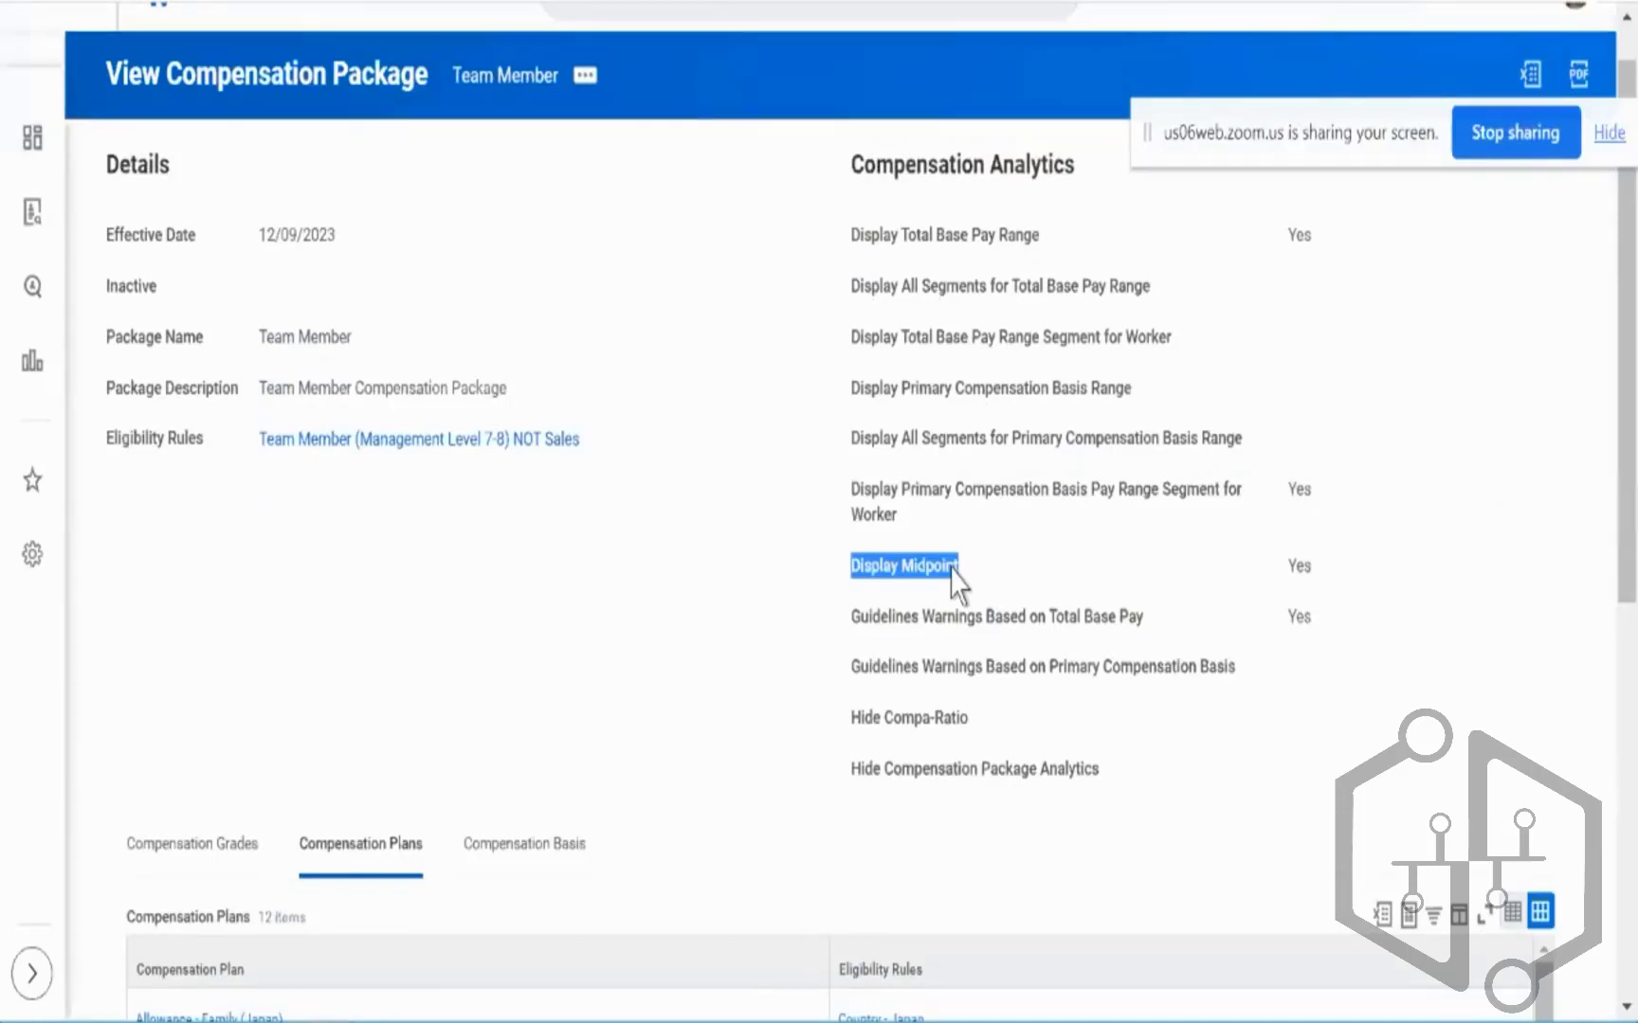
Review the package name and the list of compensation plans included in the package
scroll(953, 569, "down", 2)
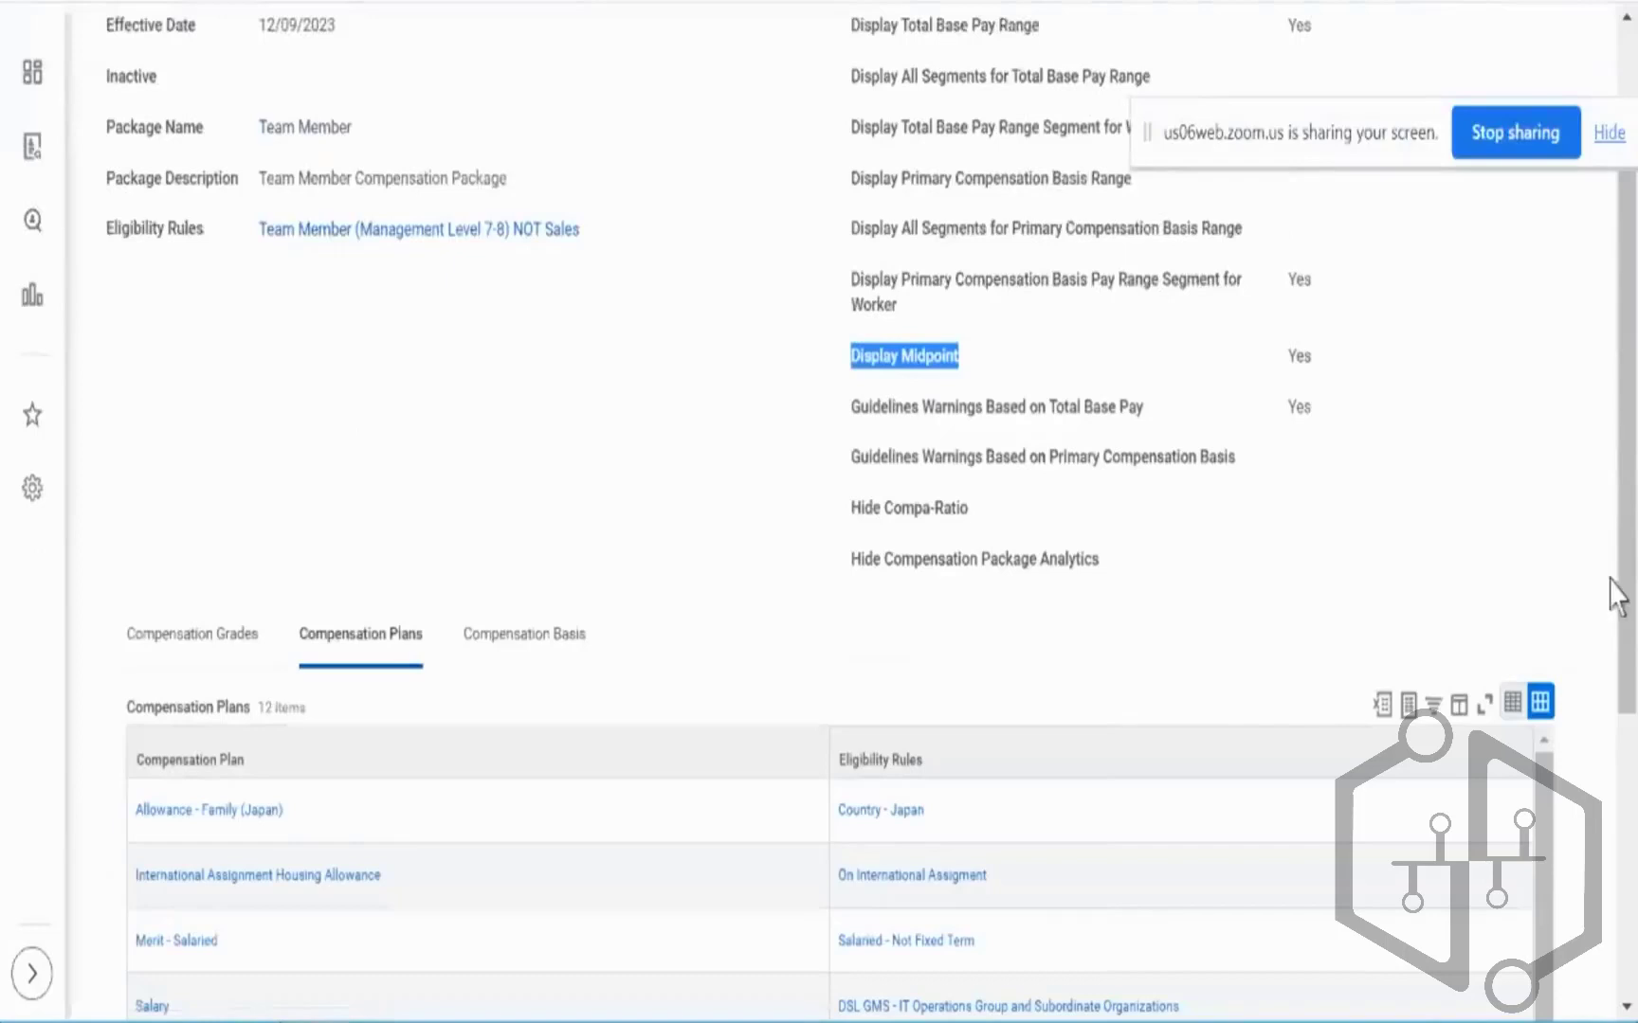
scroll(1600, 580, "down", 3)
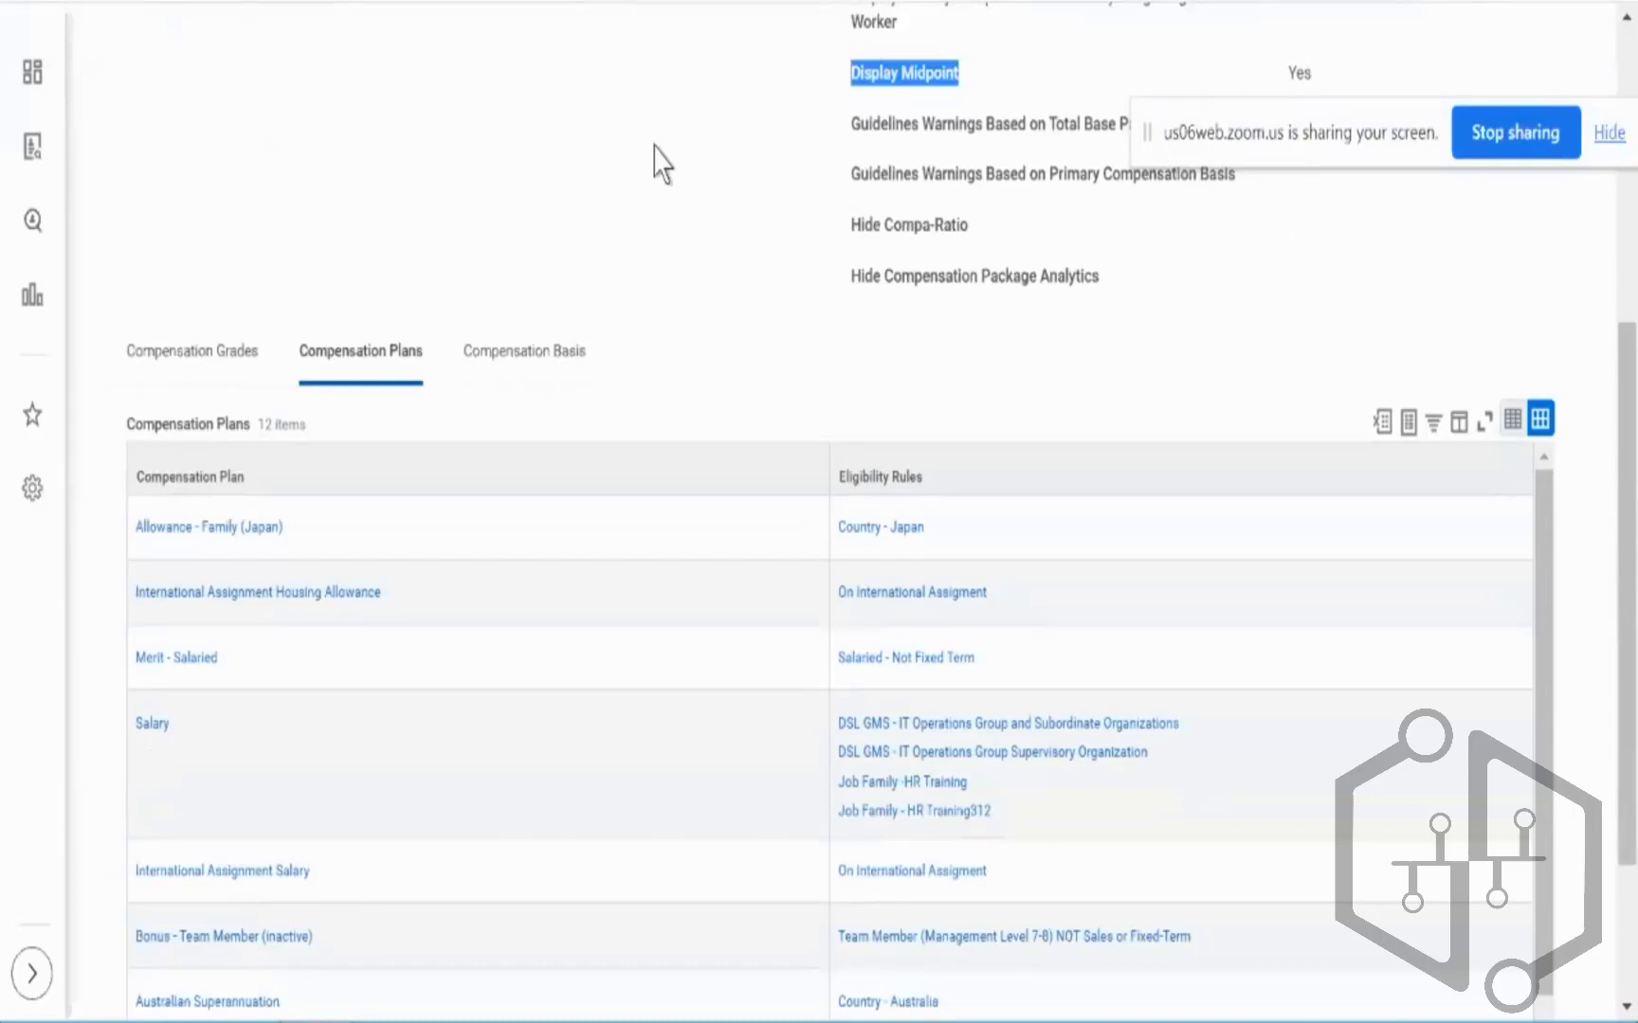
scroll(660, 163, "up", 5)
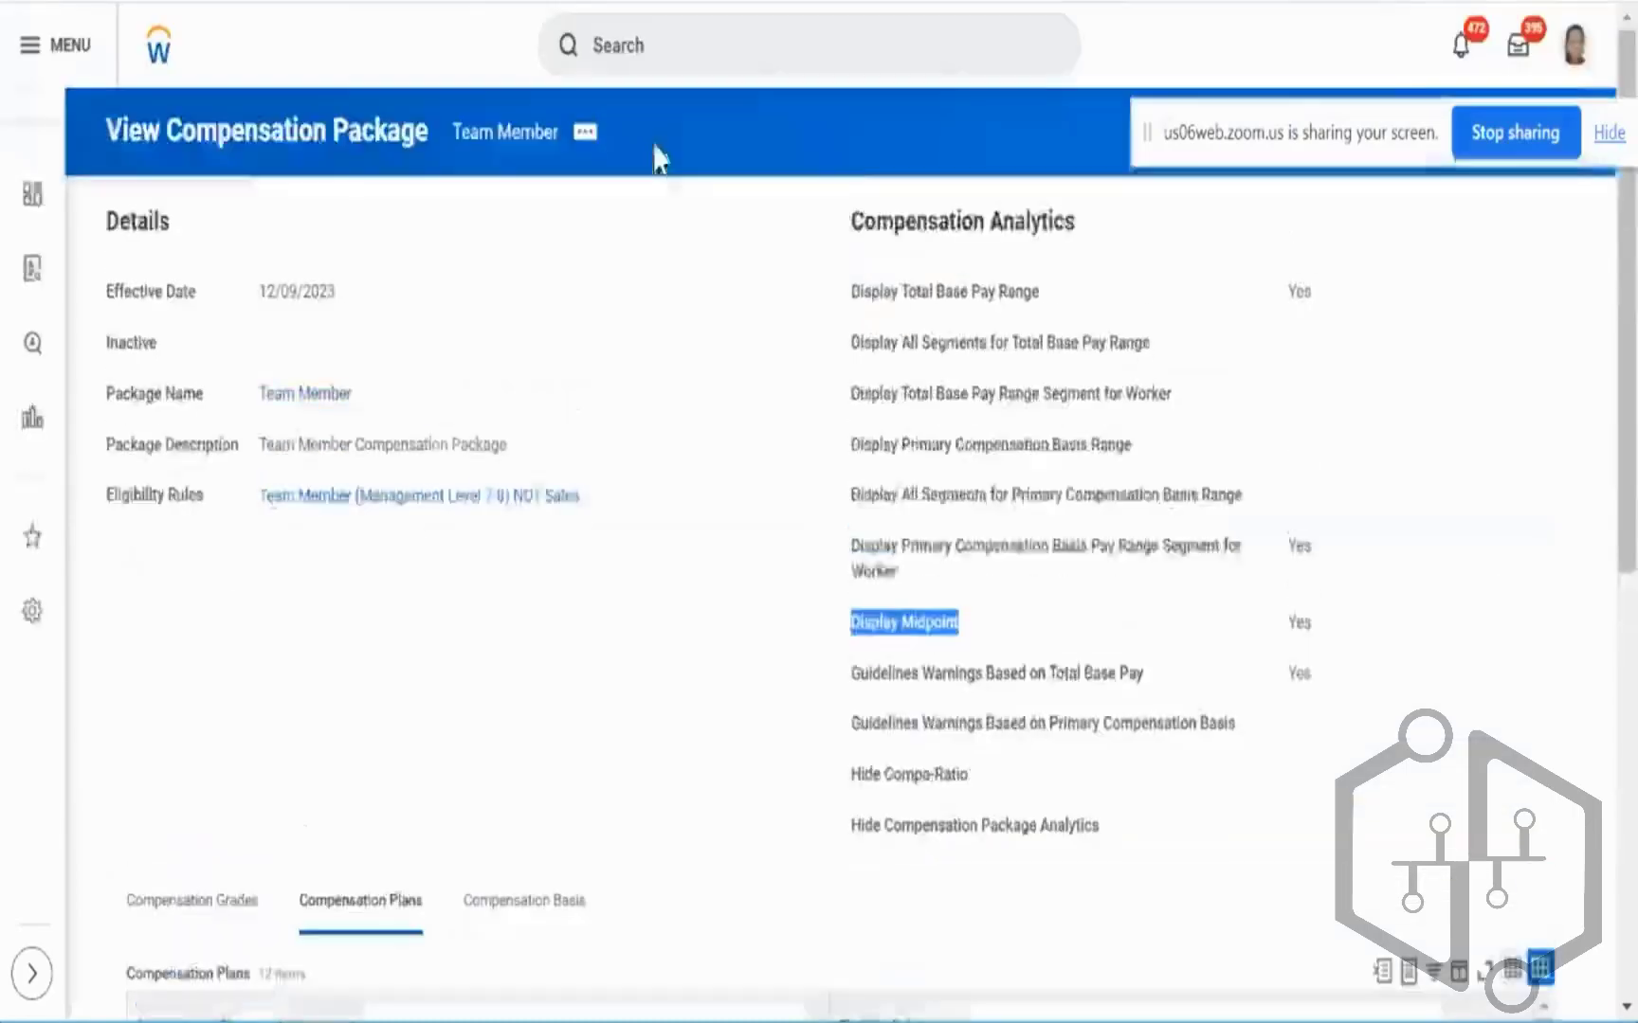
triple_click(323, 393)
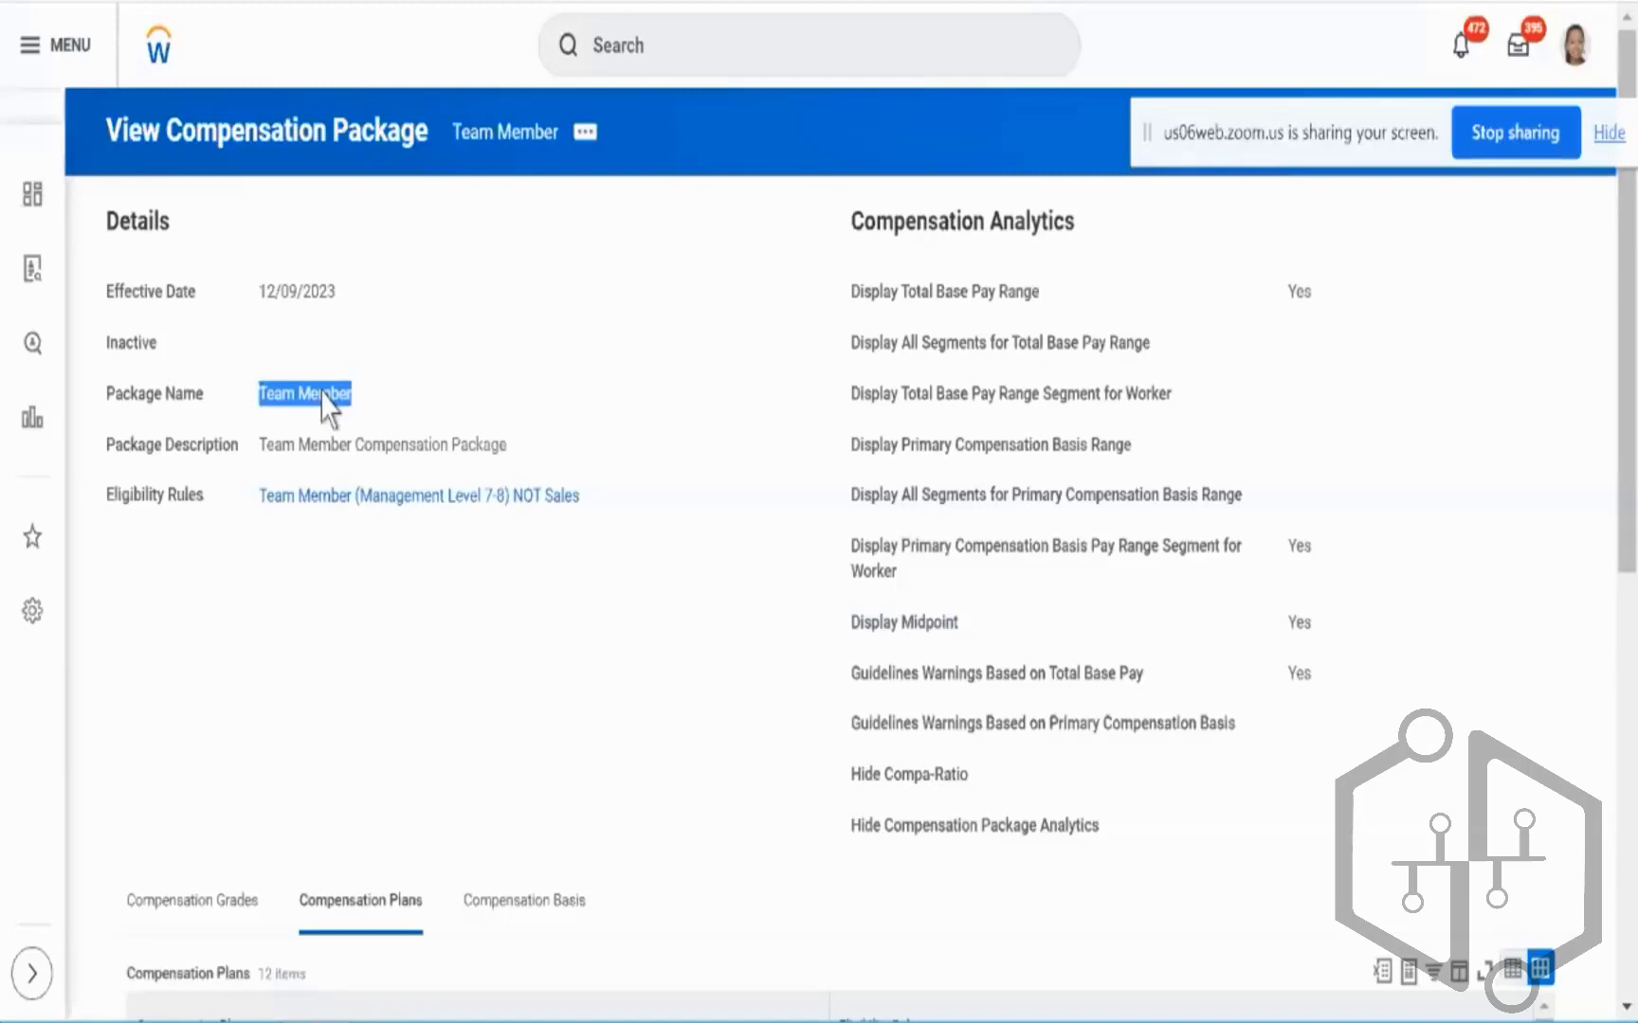
scroll(656, 680, "down", 4)
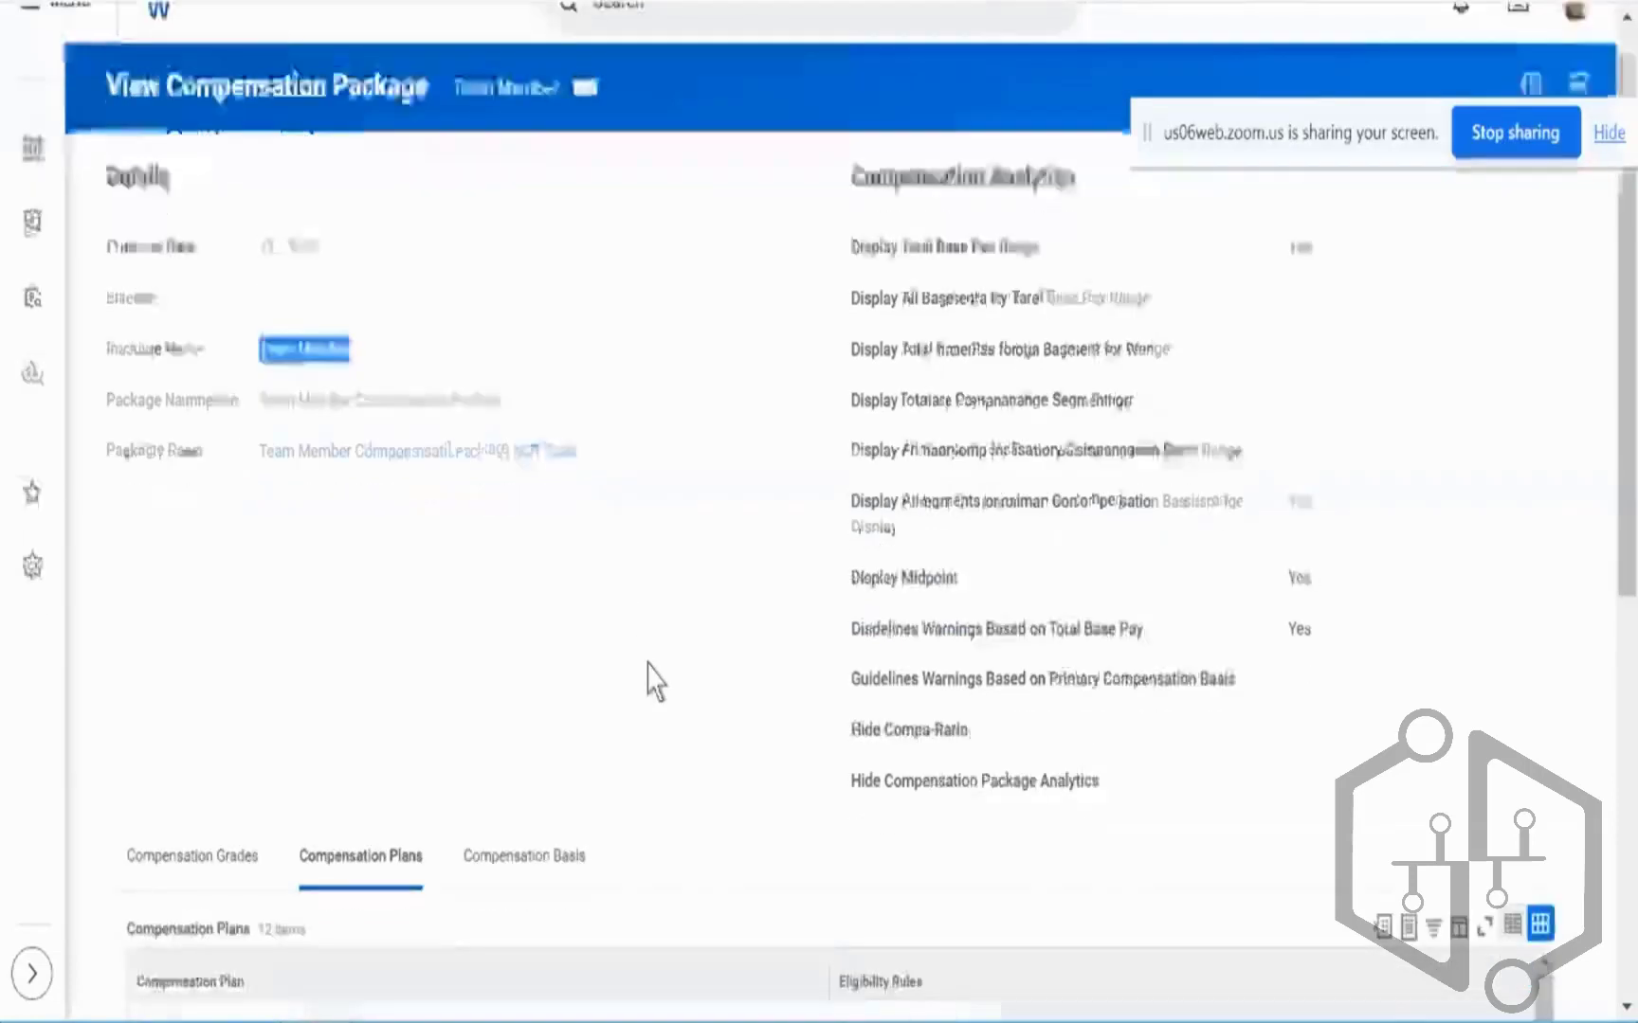
scroll(764, 616, "down", 5)
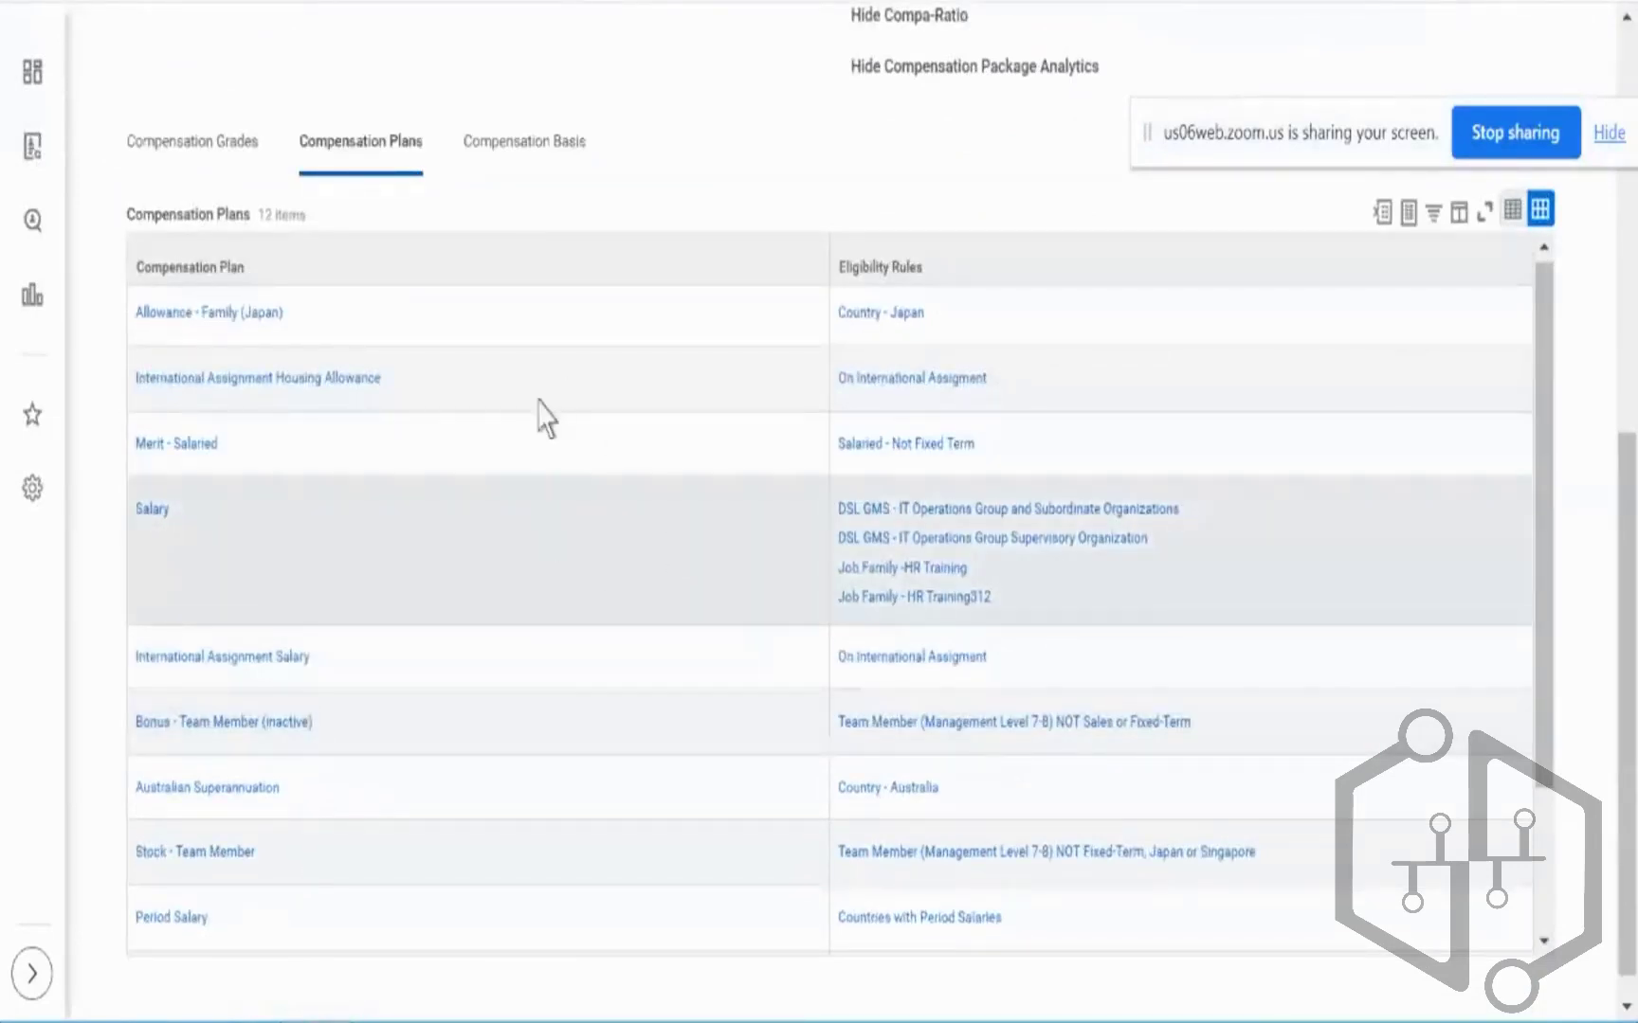
Show the related actions for the Country - Japan eligibility rule of the Allowance - Family (Japan) plan, and close them
left_click(512, 341)
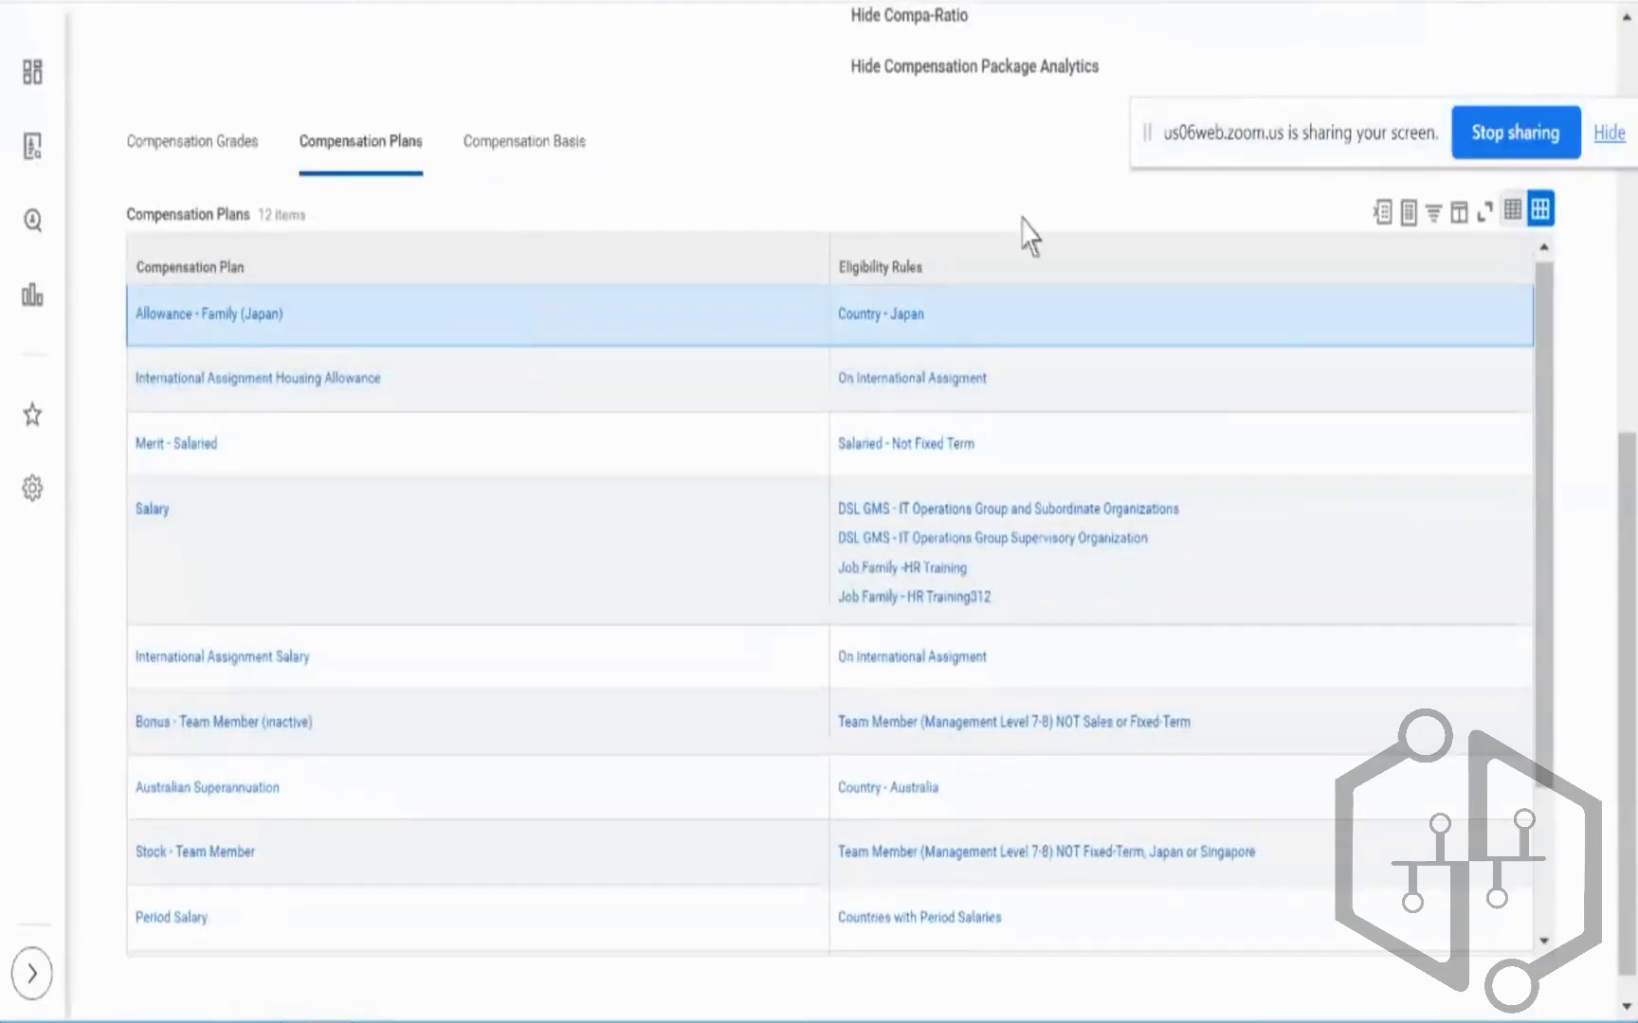
mouse_move(938, 322)
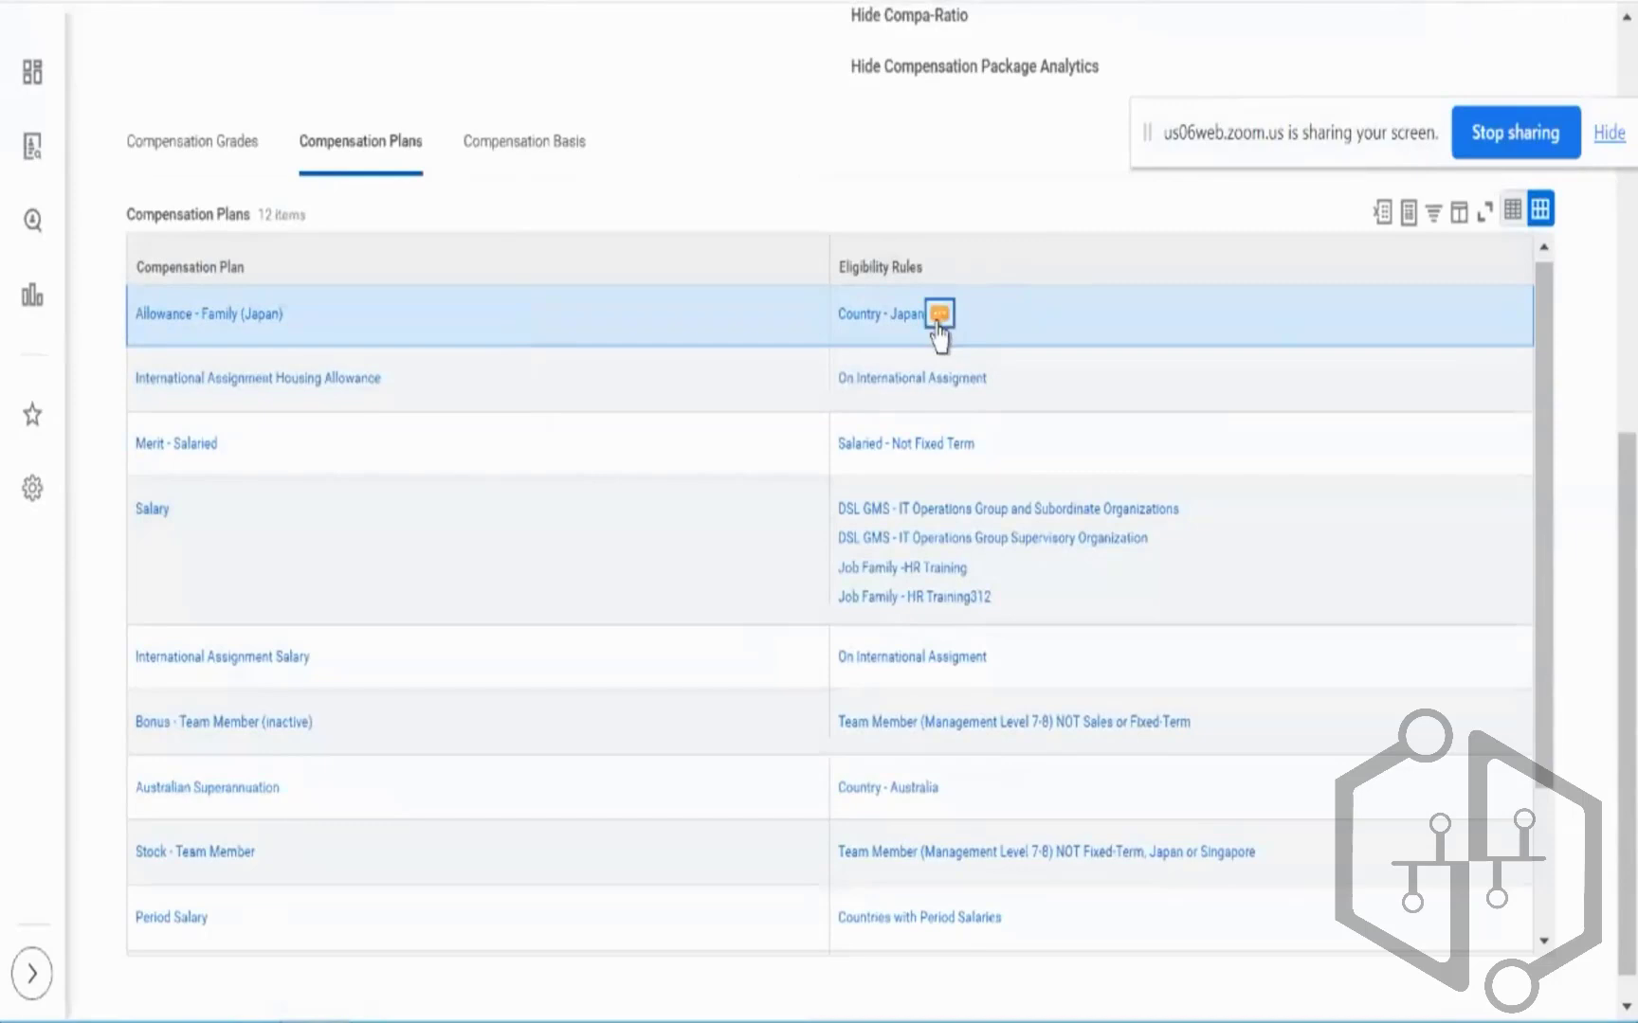
left_click(939, 316)
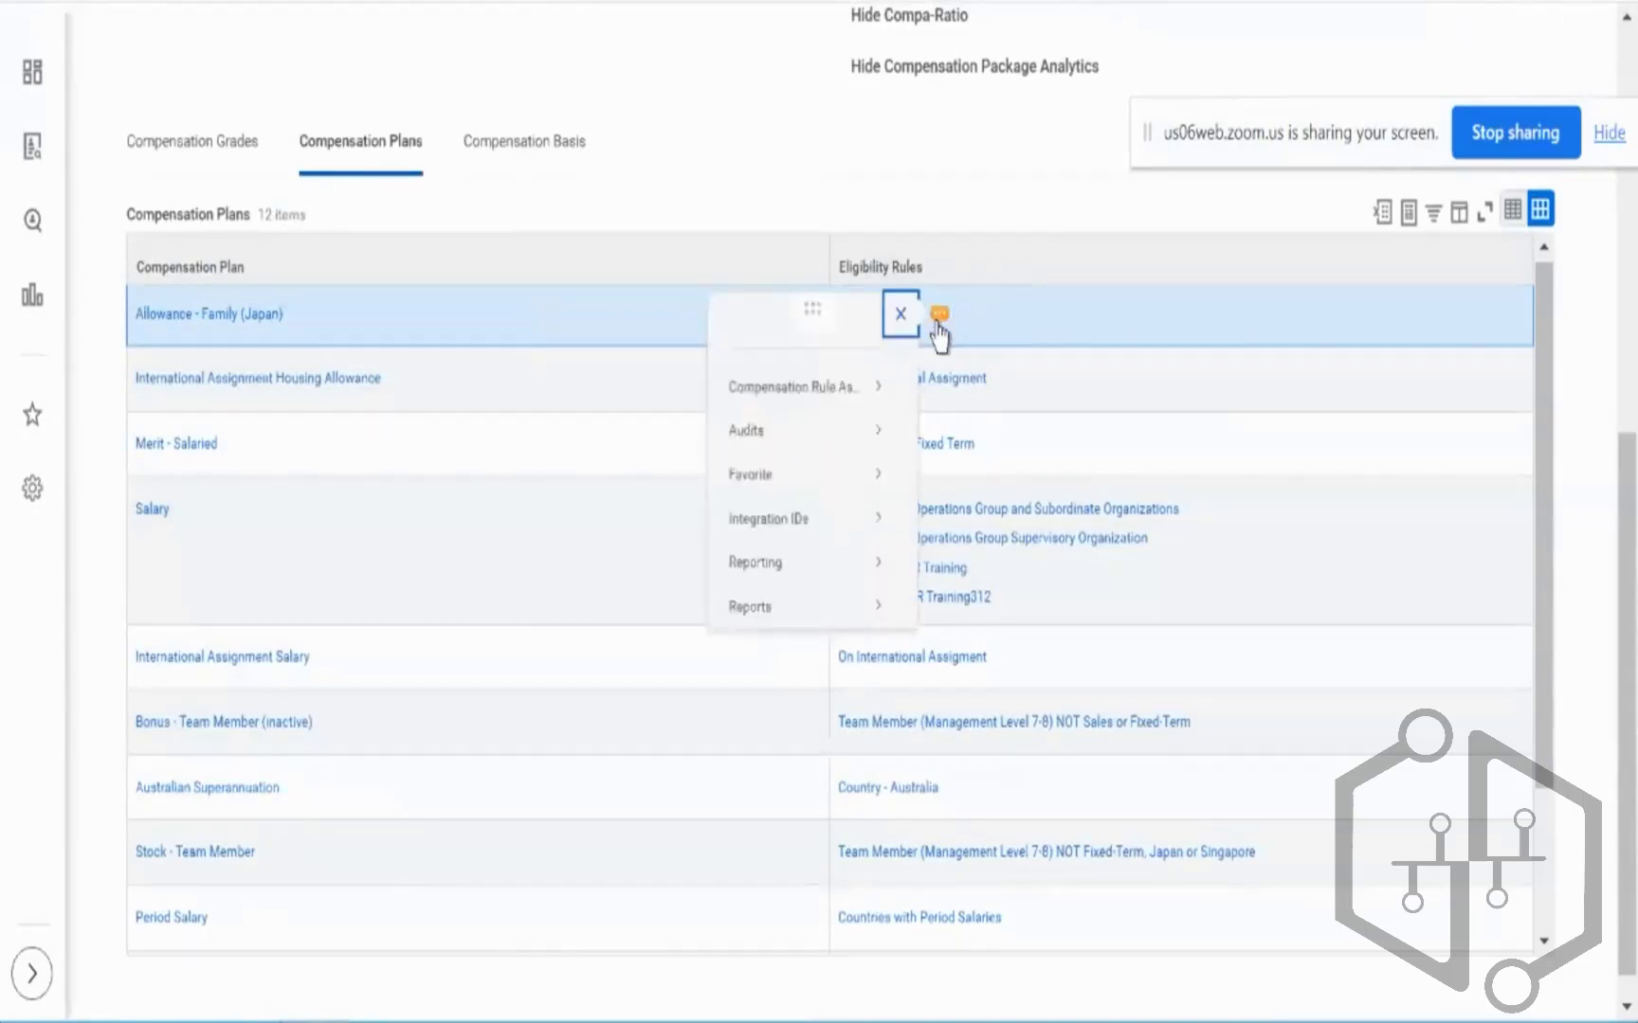
left_click(1027, 340)
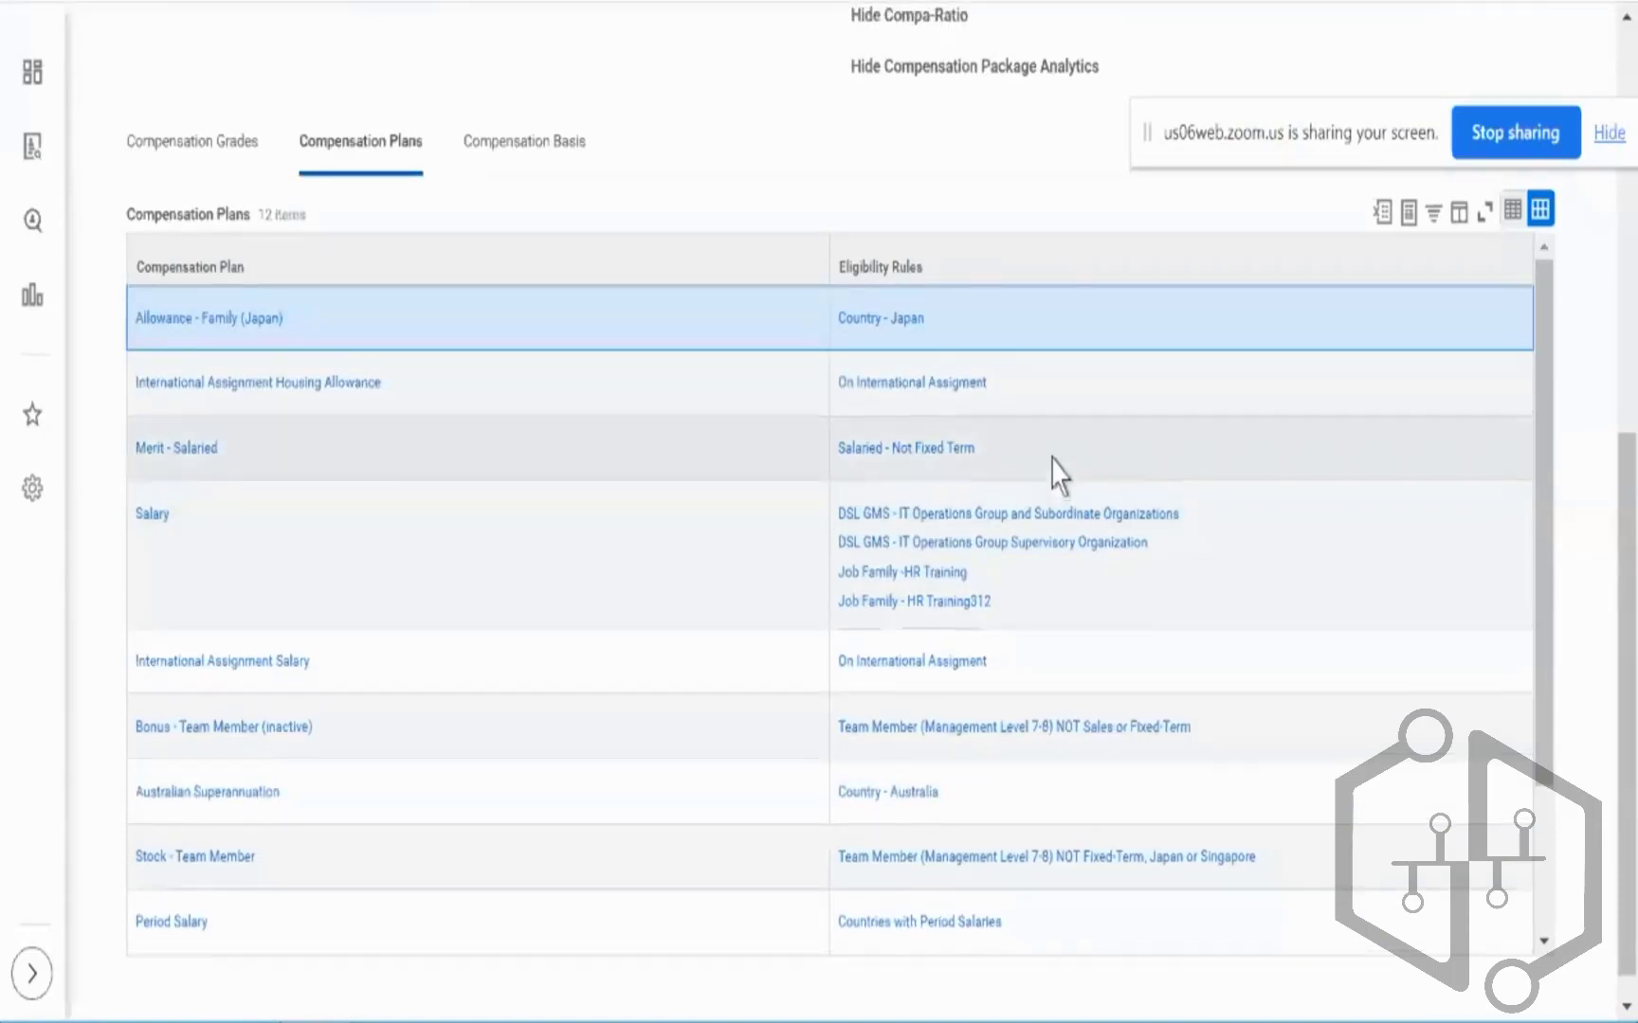
Compare the package's own eligibility rule with the eligibility rules of its individual compensation plans
scroll(786, 136, "up", 5)
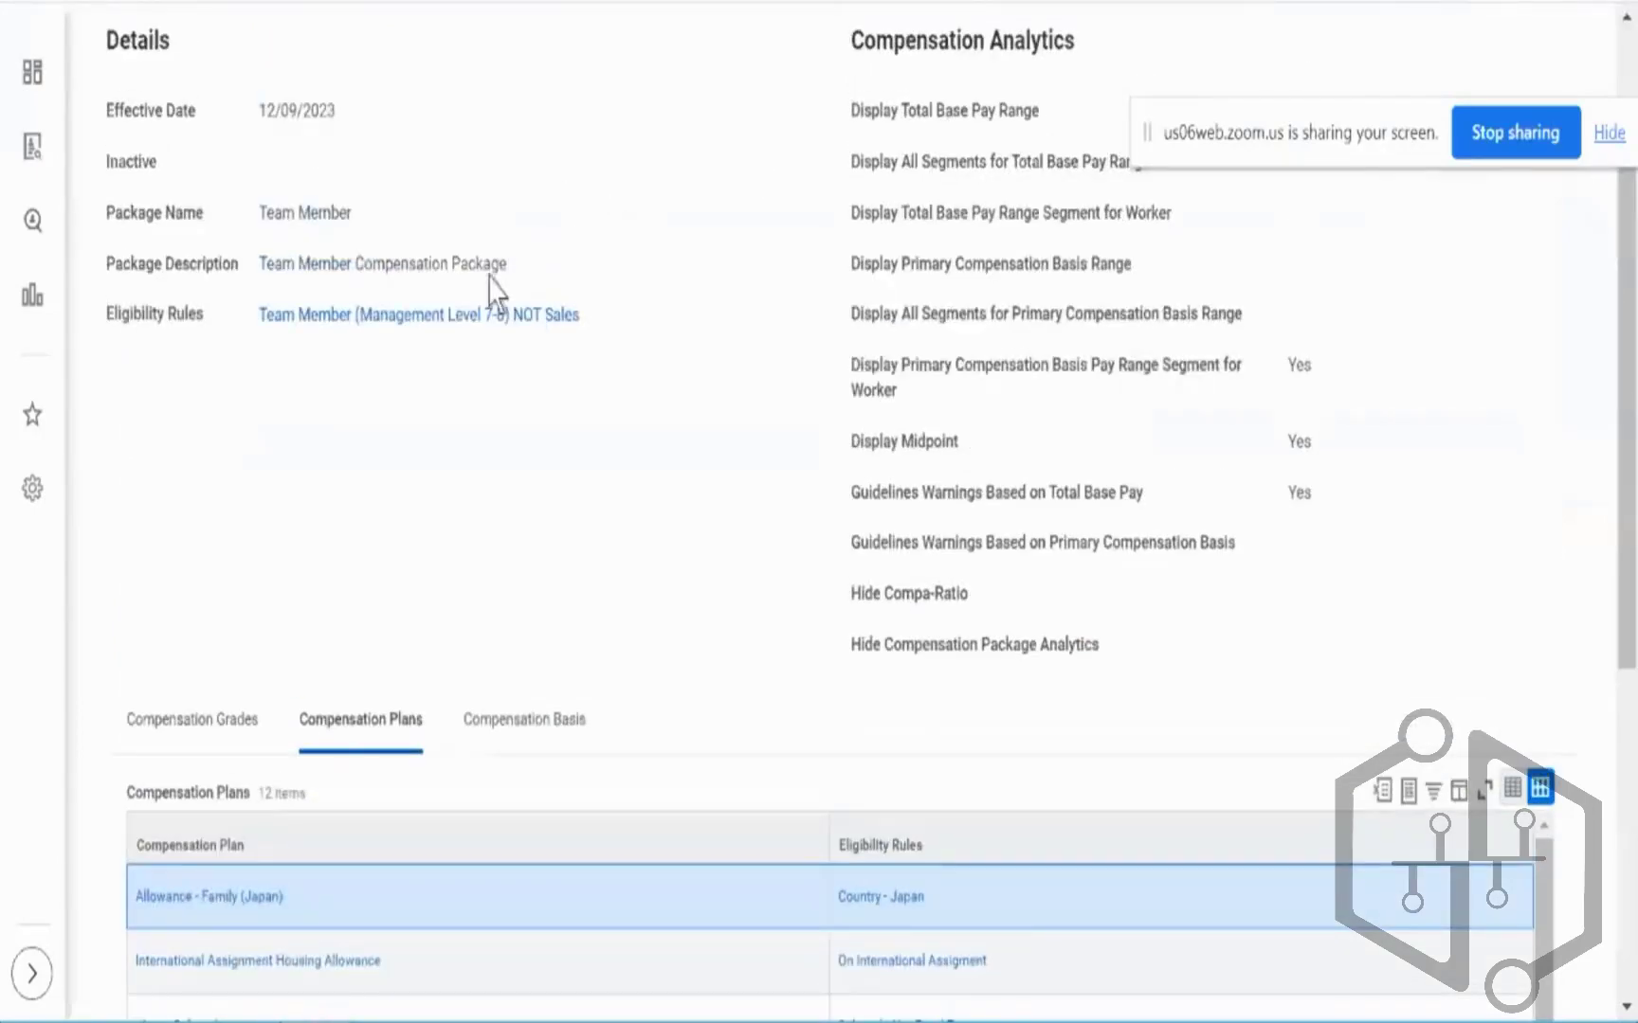
scroll(717, 436, "down", 3)
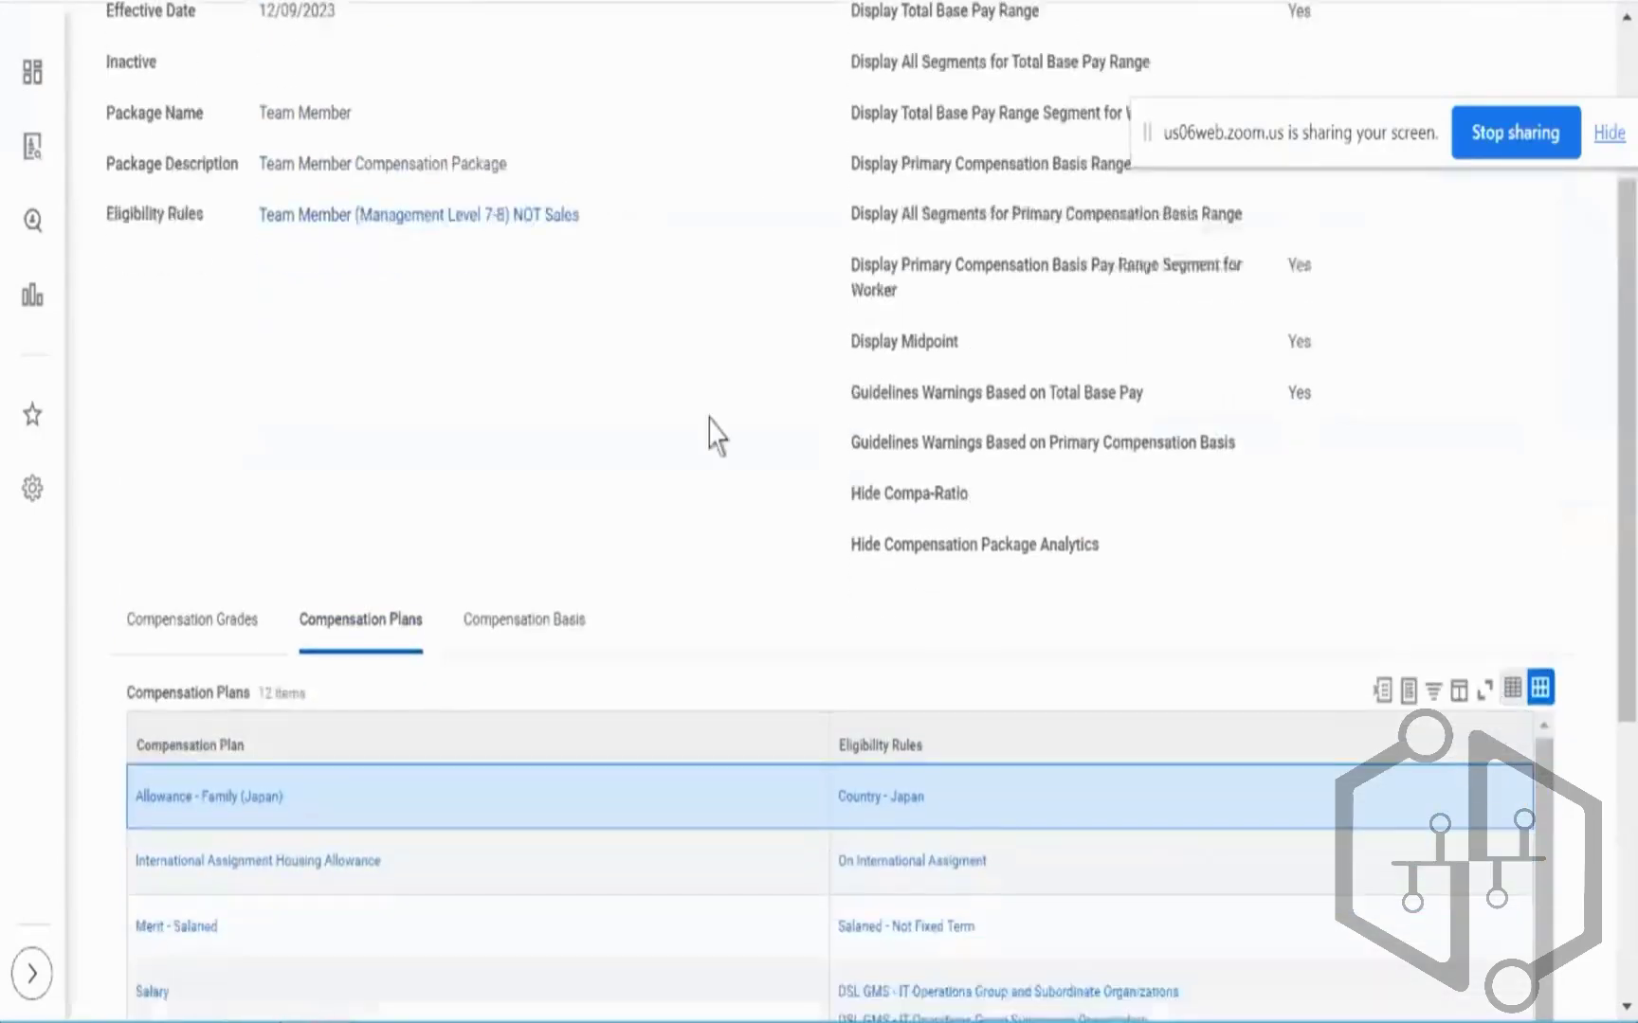
scroll(717, 436, "down", 5)
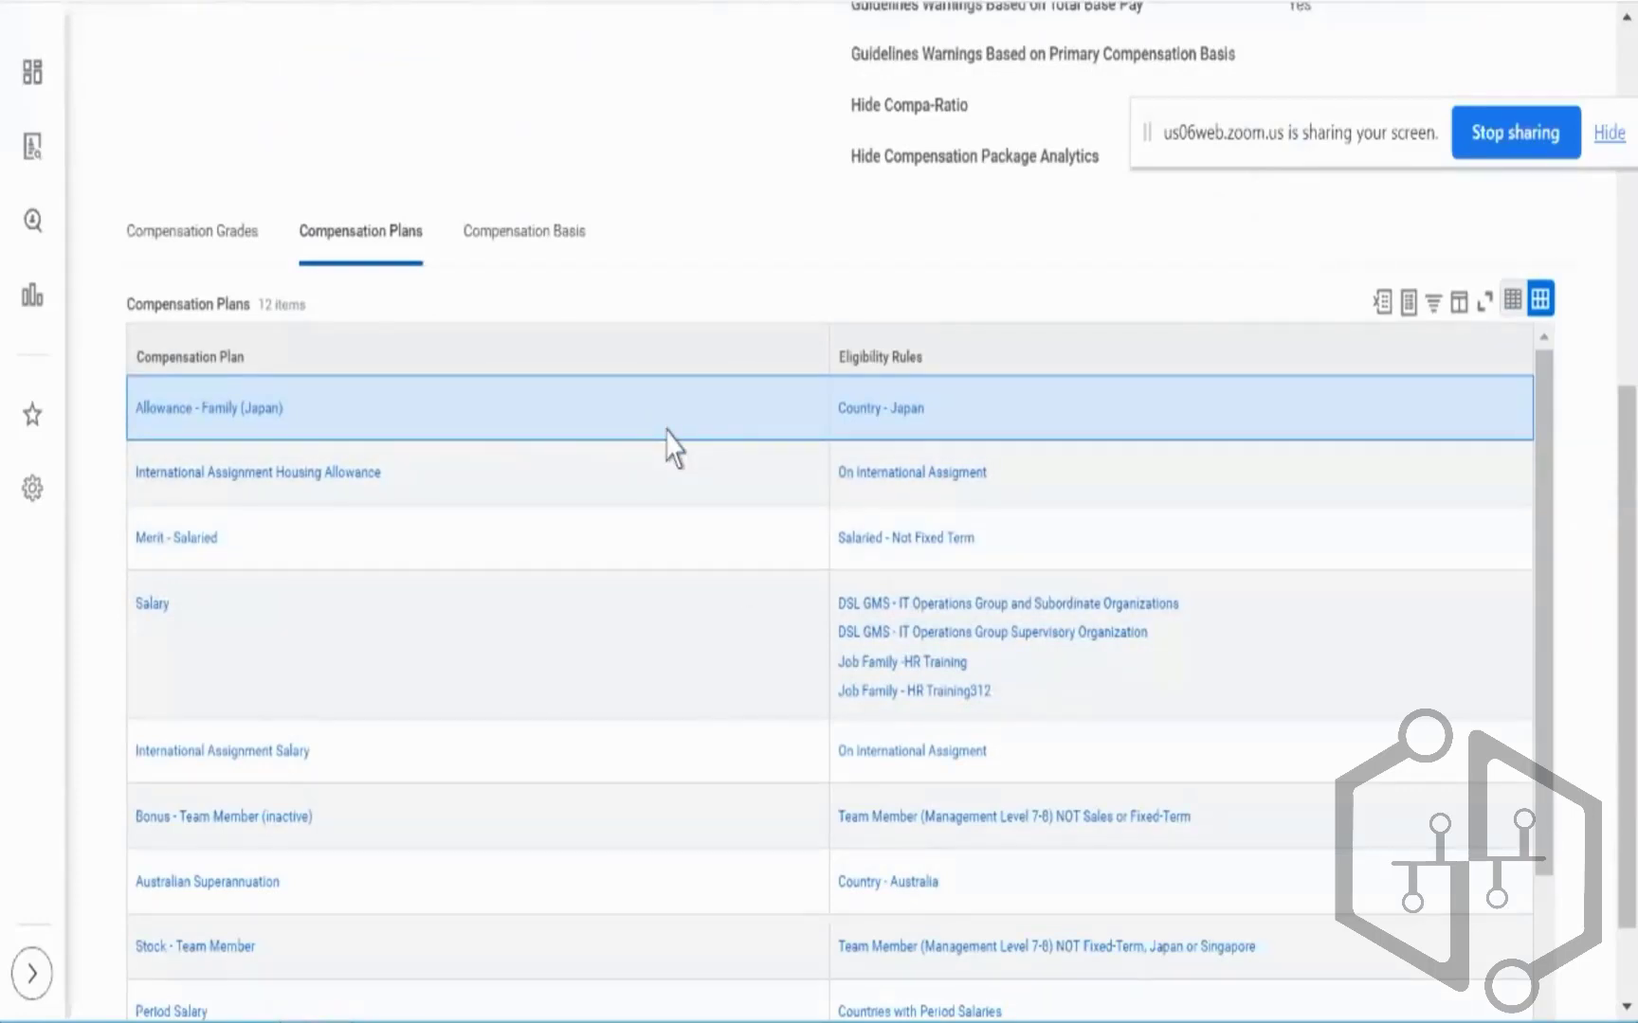
Open the Salary plan and the Allowance - Family (Japan) plan from the package's compensation plans list, each in a new tab
scroll(673, 445, "down", 1)
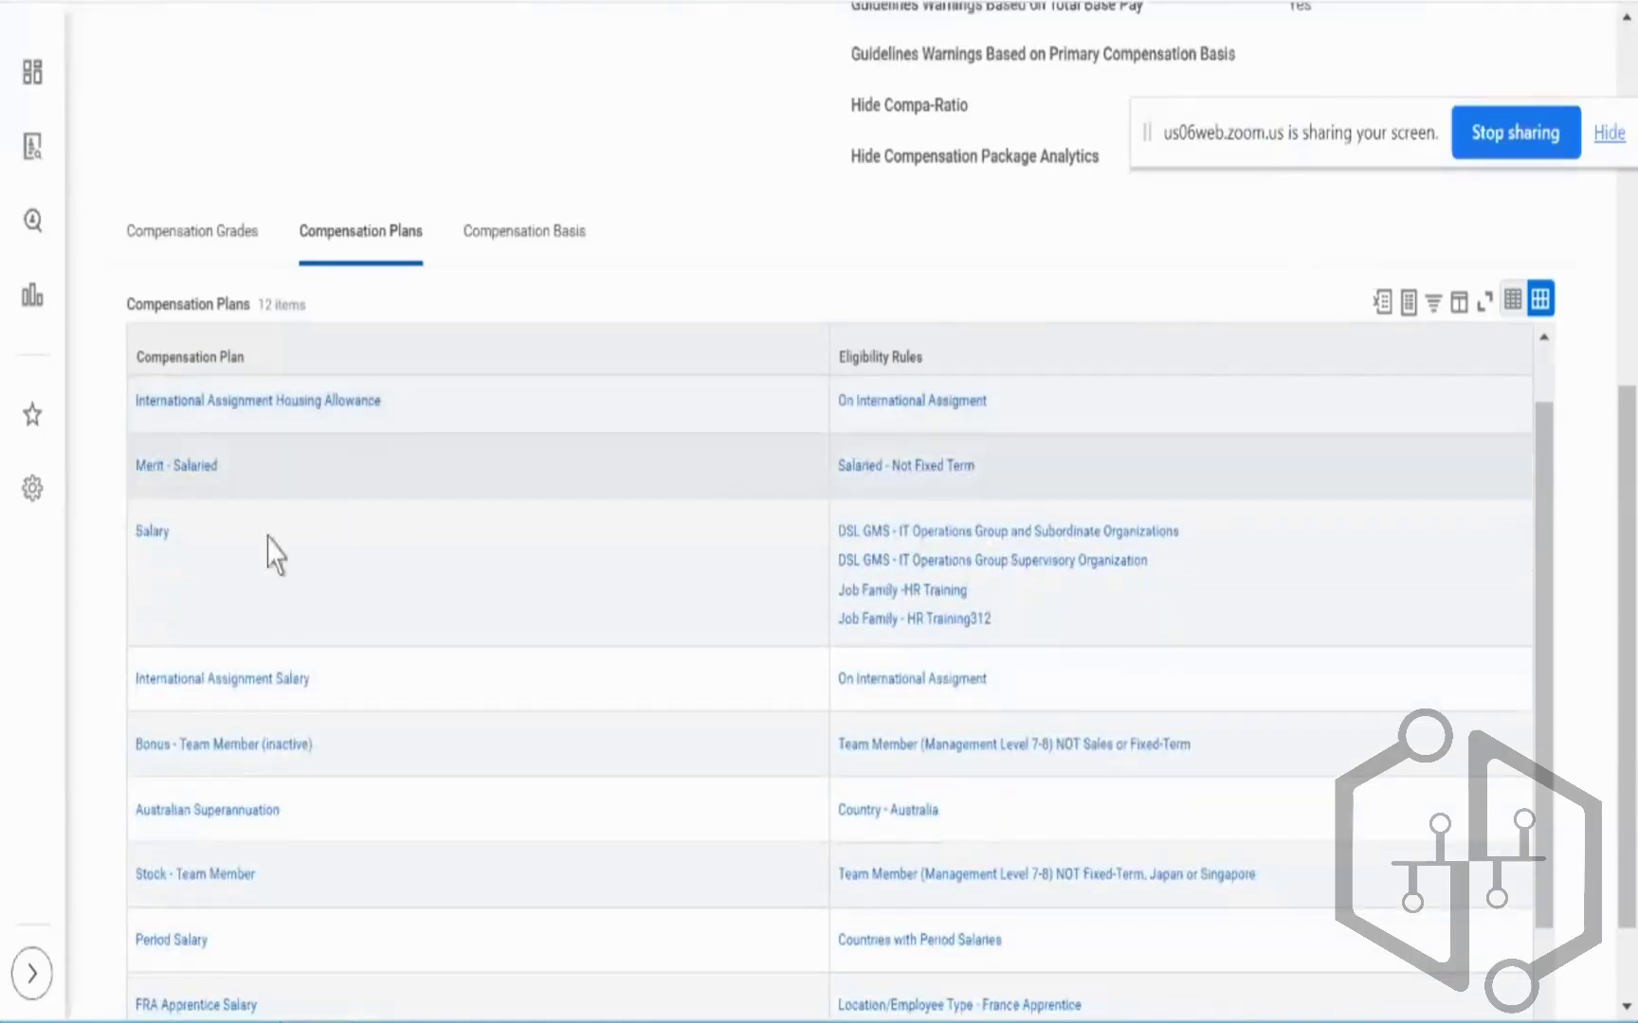
right_click(163, 537)
left_click(190, 558)
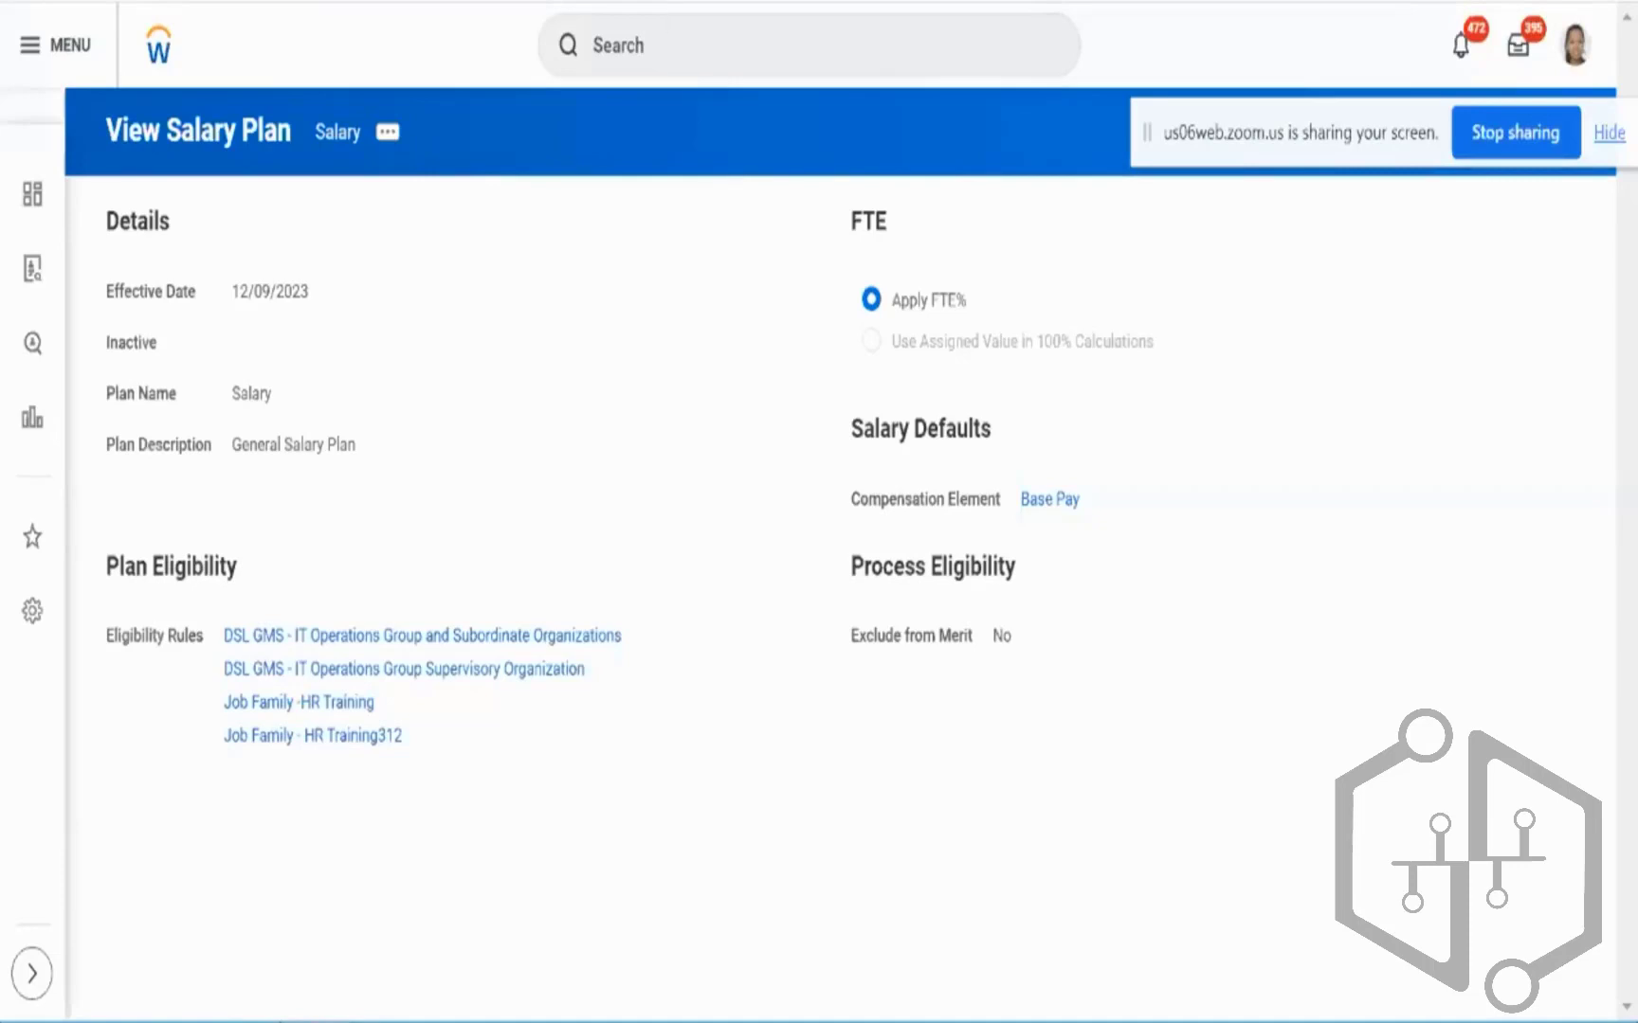
key("alt+Left")
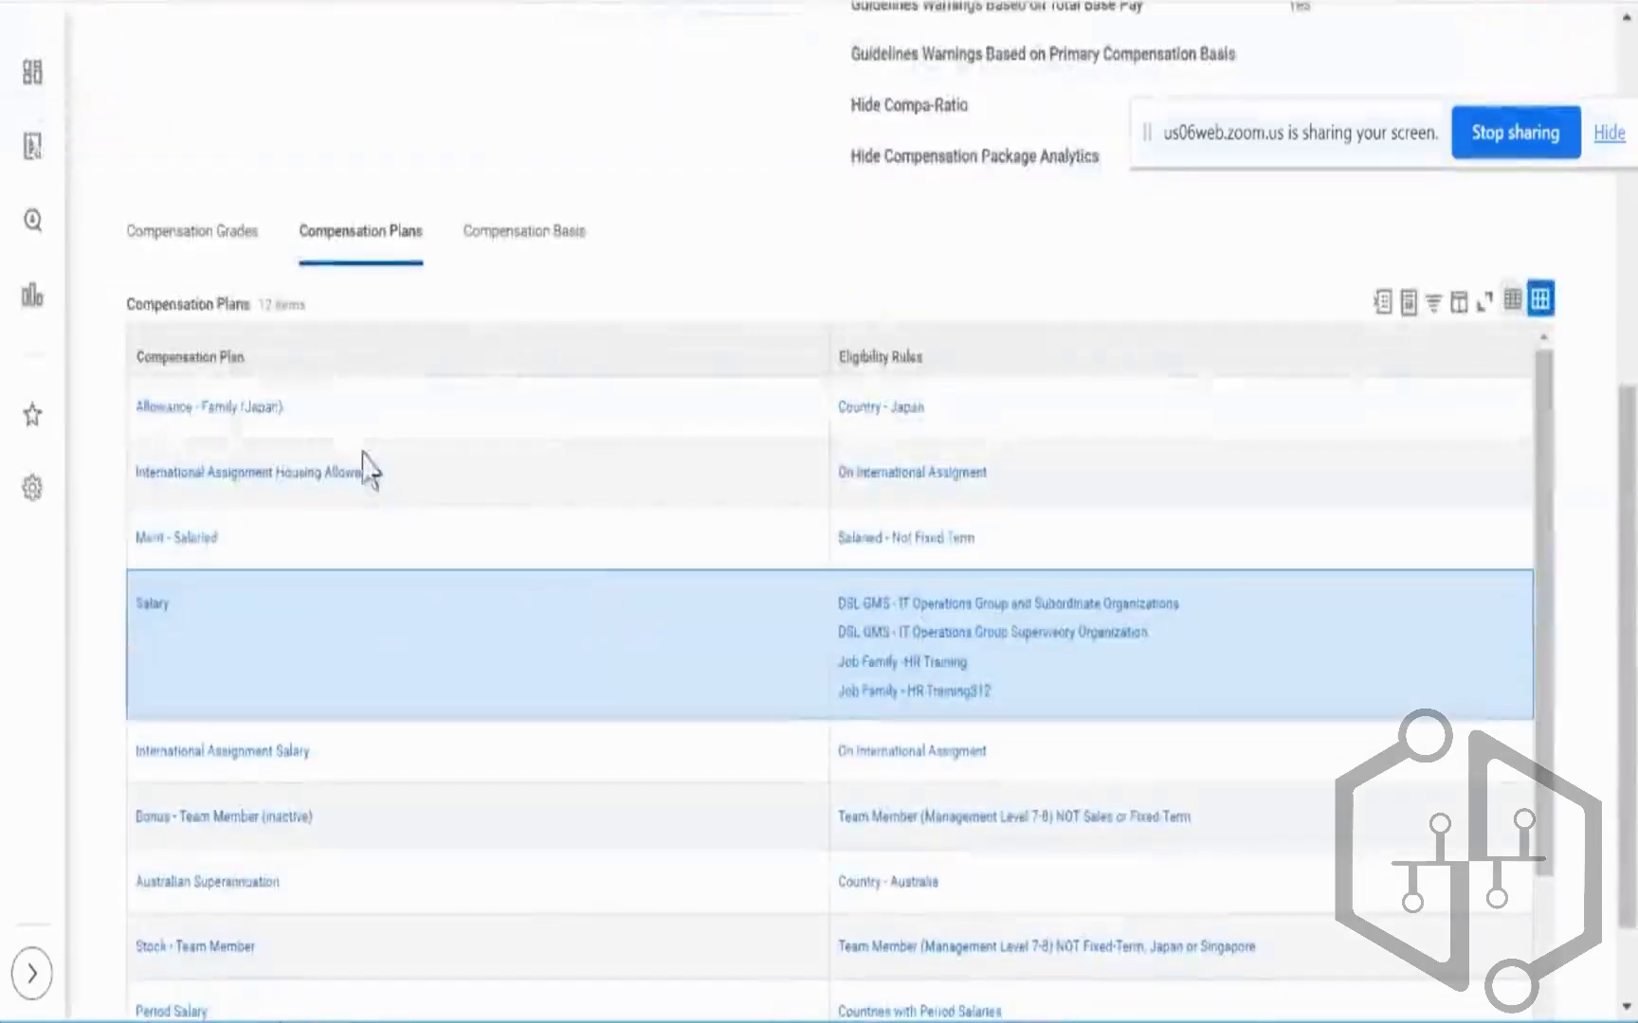
right_click(272, 432)
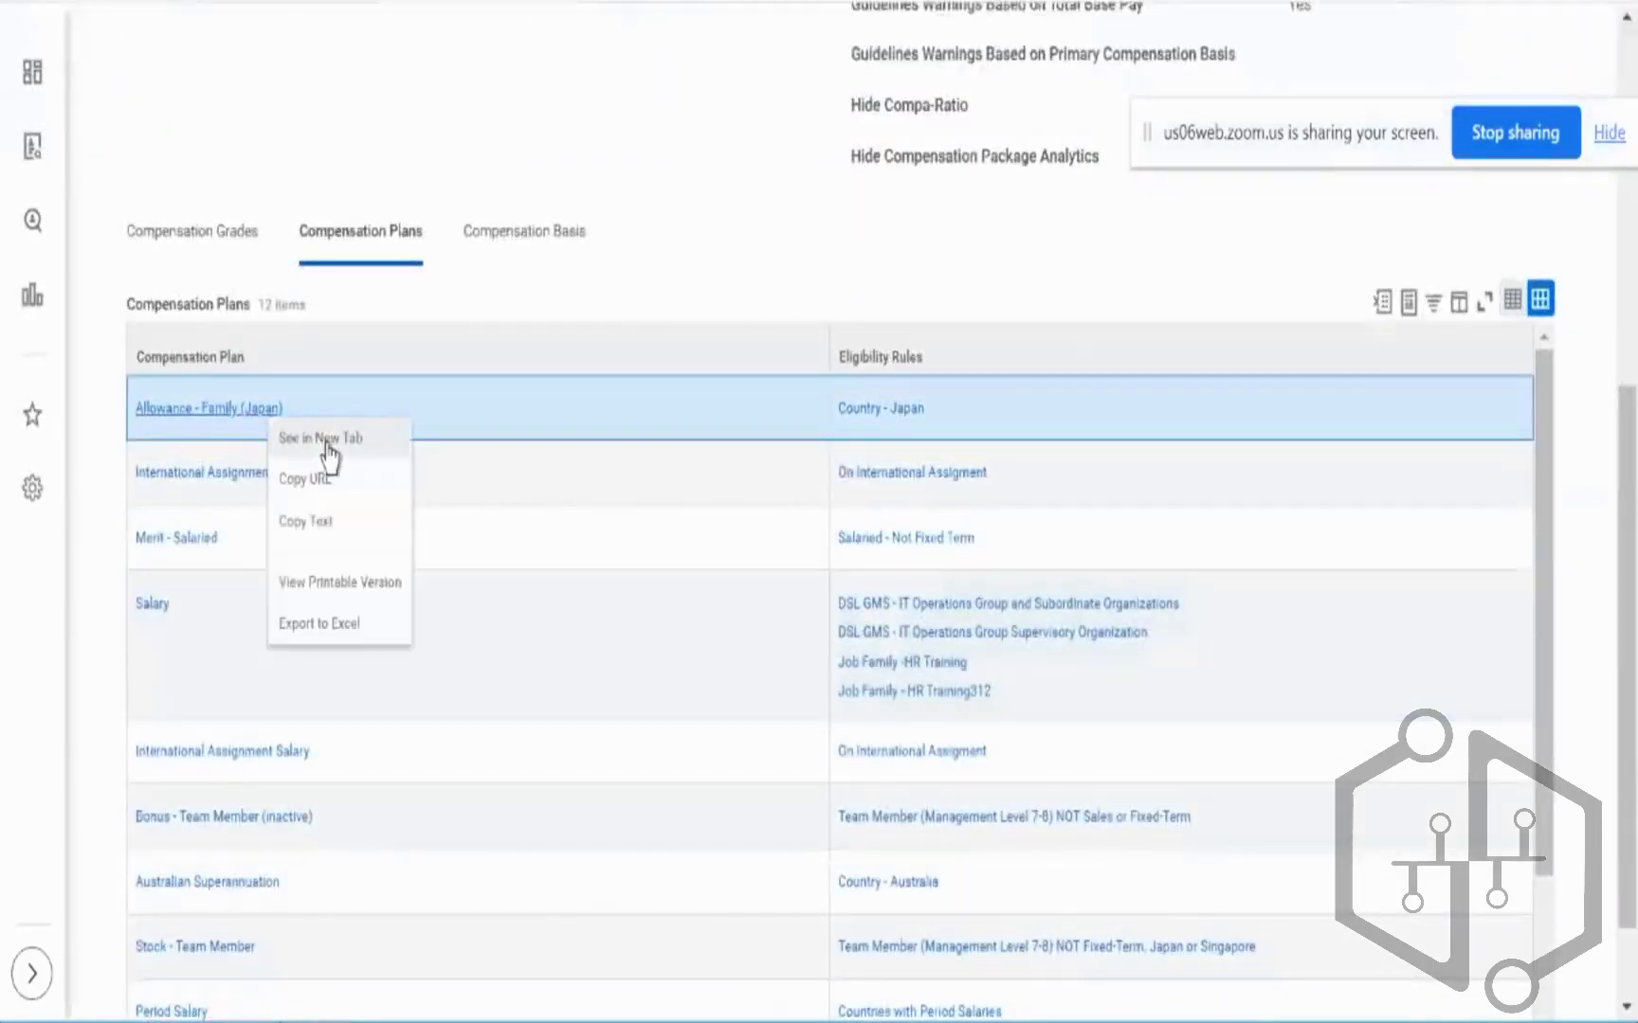
left_click(327, 442)
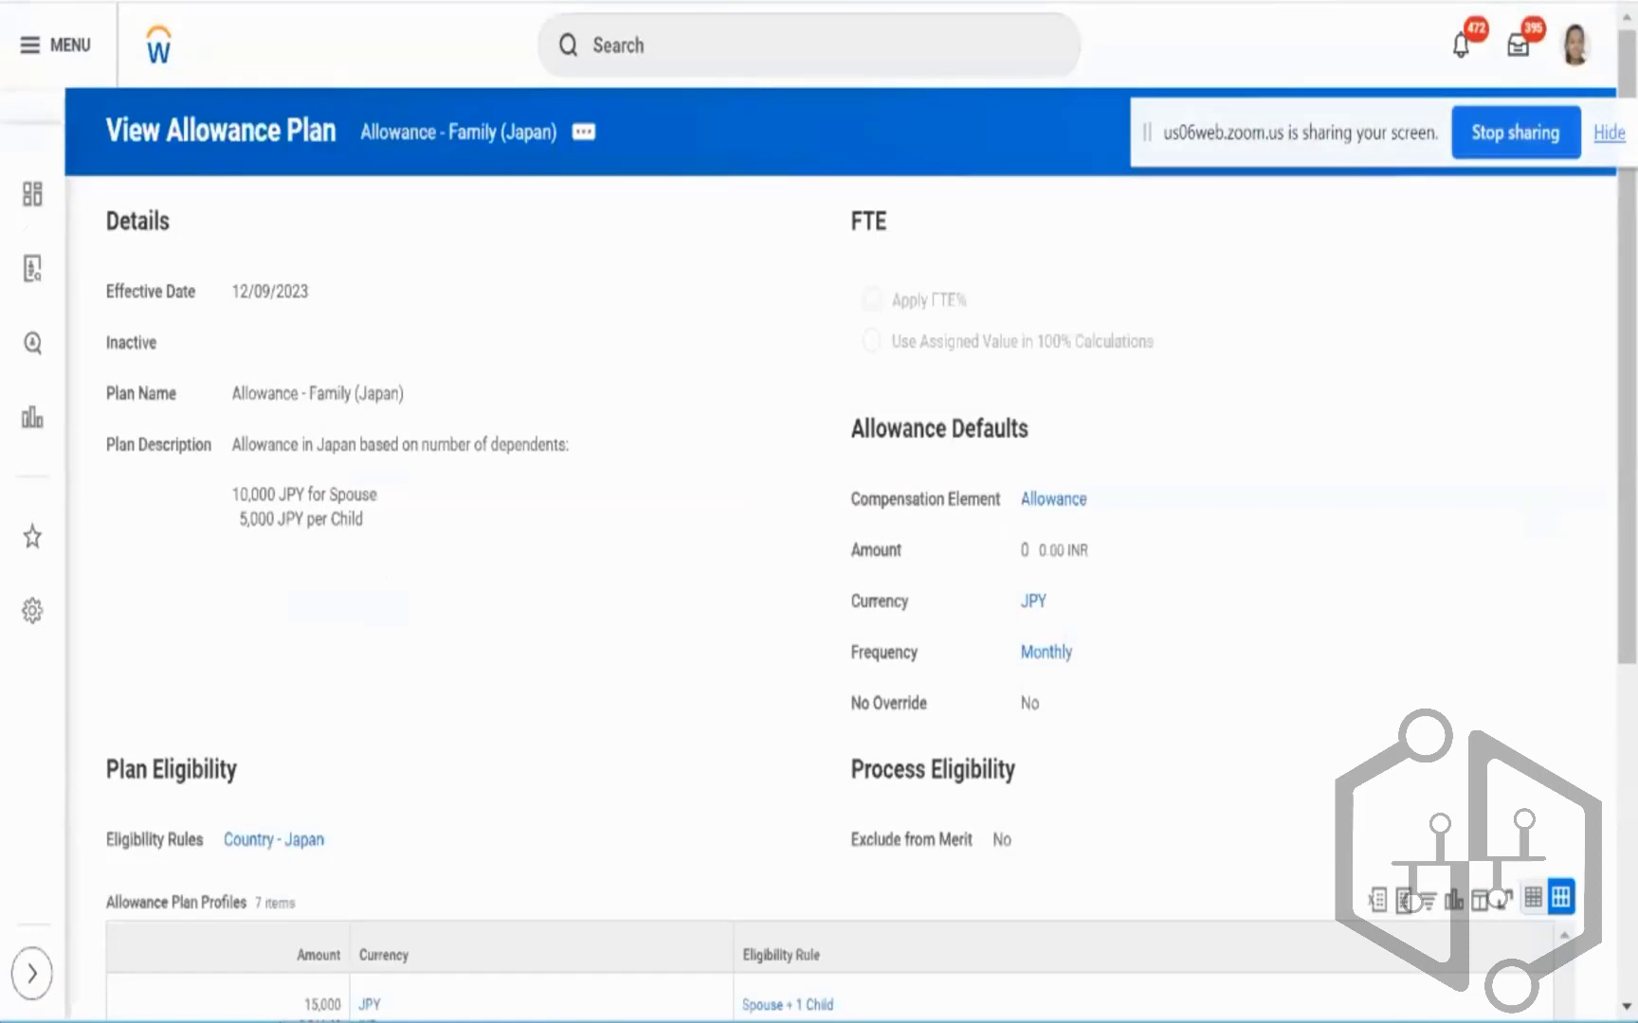
Compare the default compensation element of the Allowance - Family (Japan) plan with that of the Salary plan
left_click(815, 0)
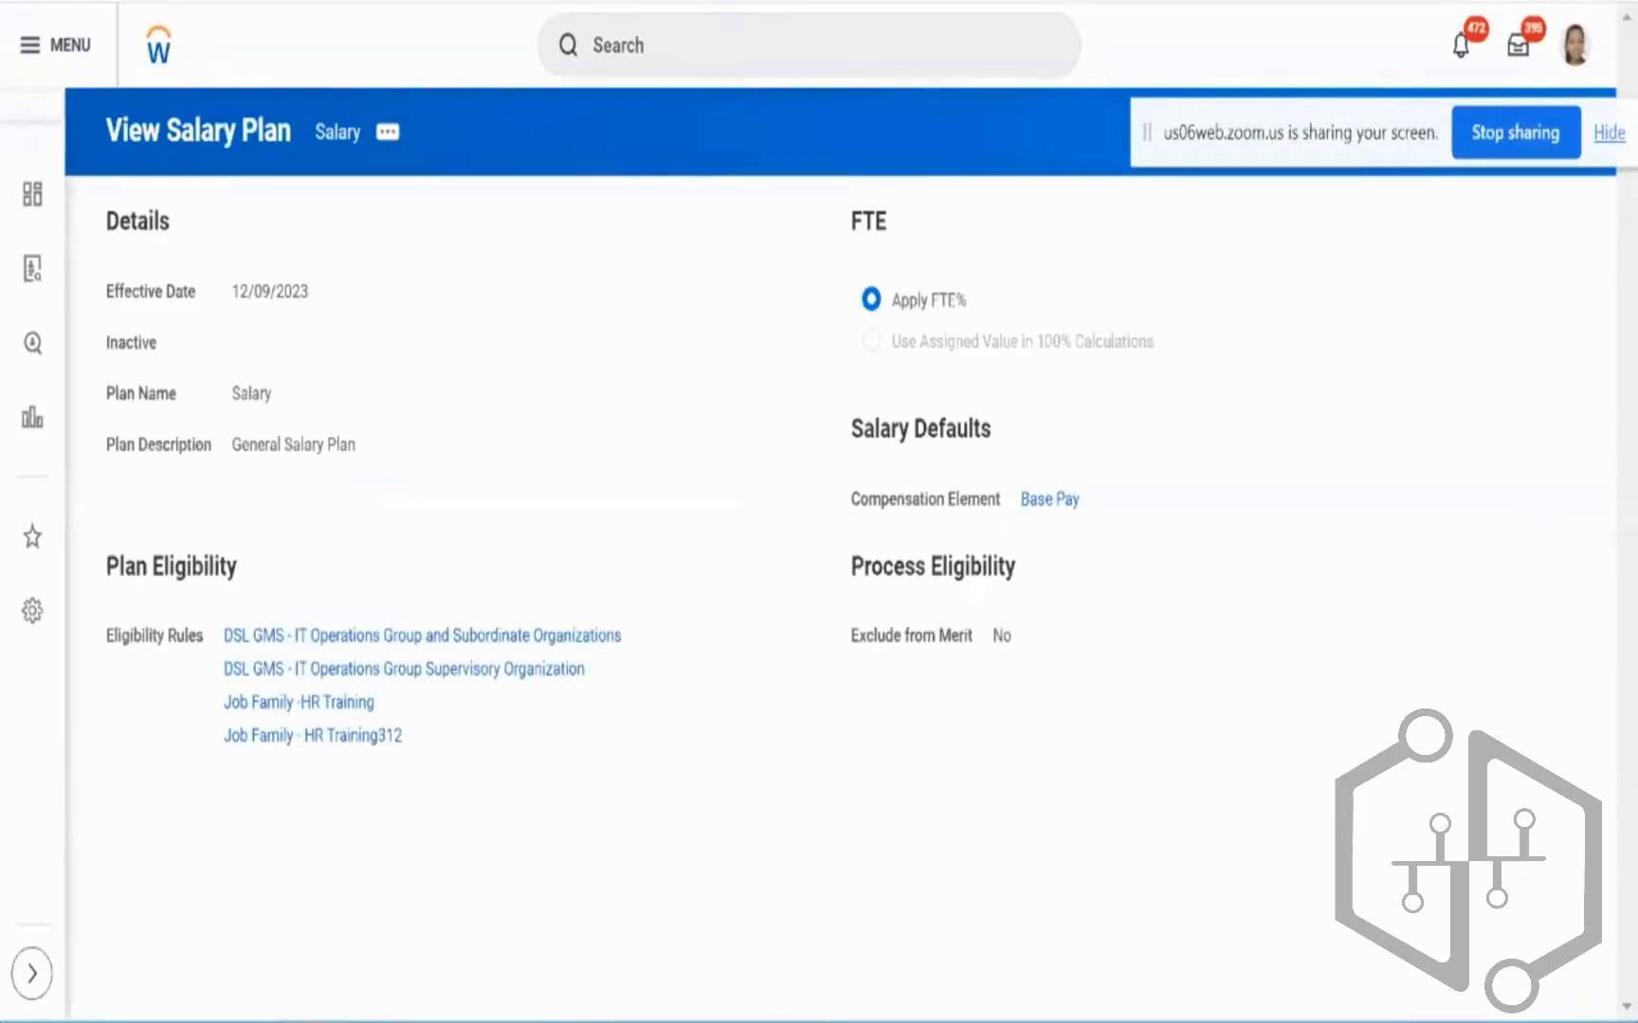
left_click(815, 0)
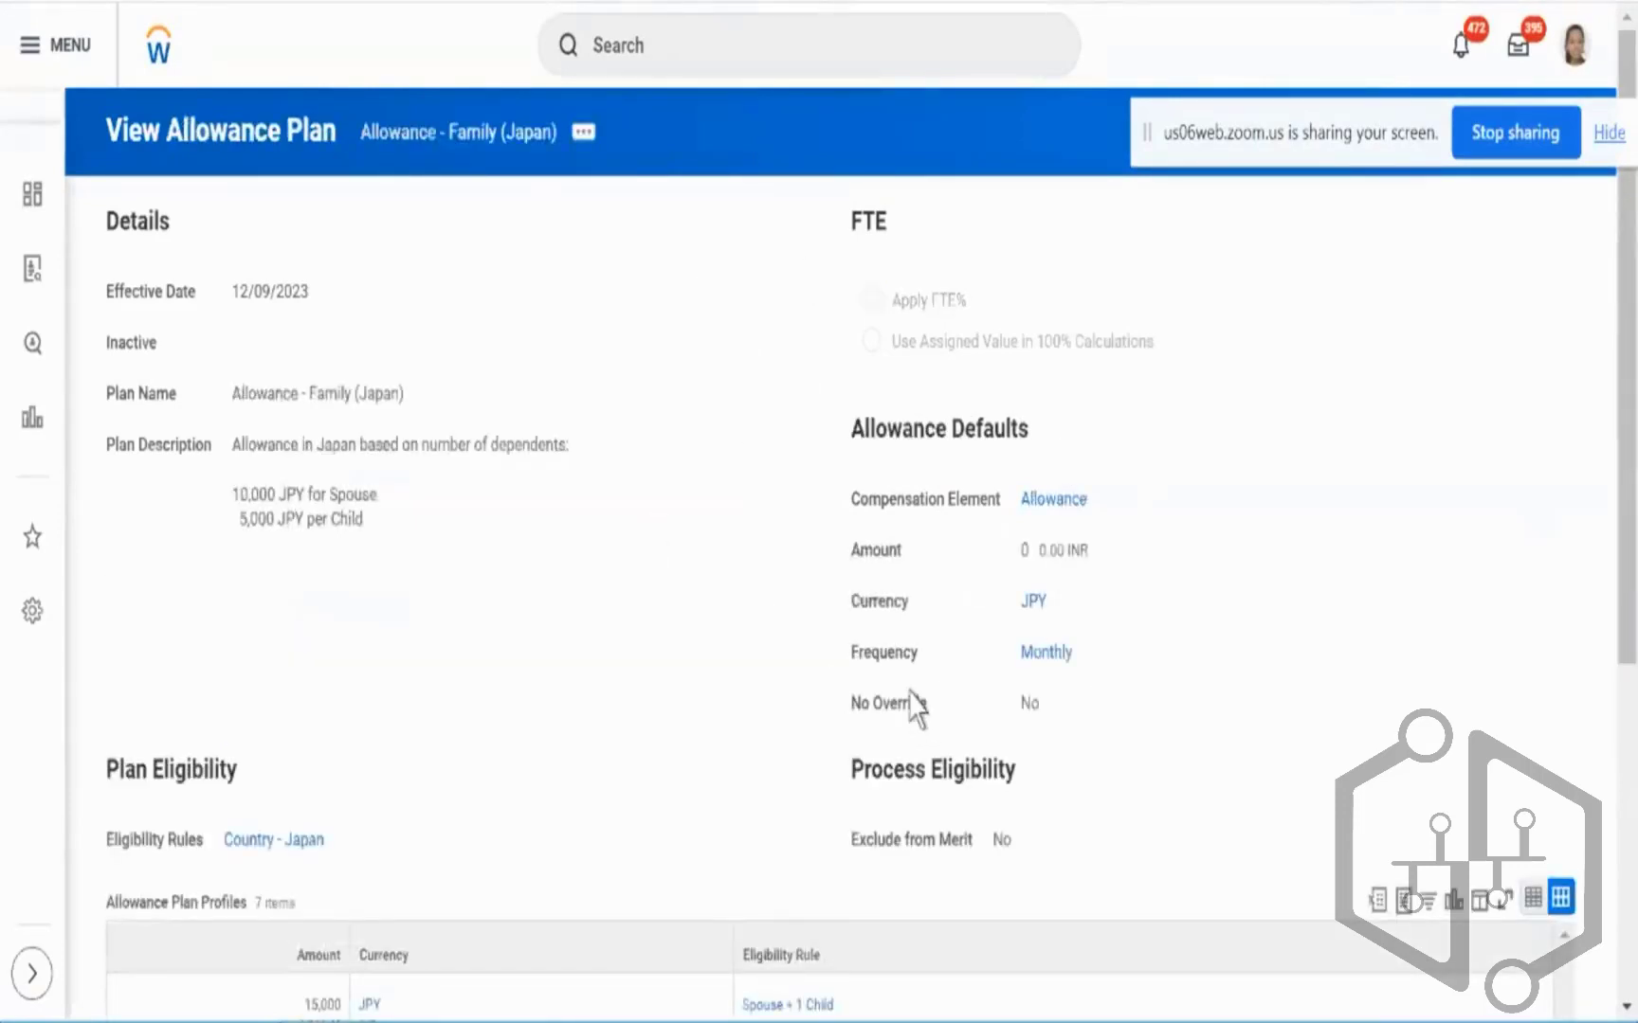
triple_click(890, 503)
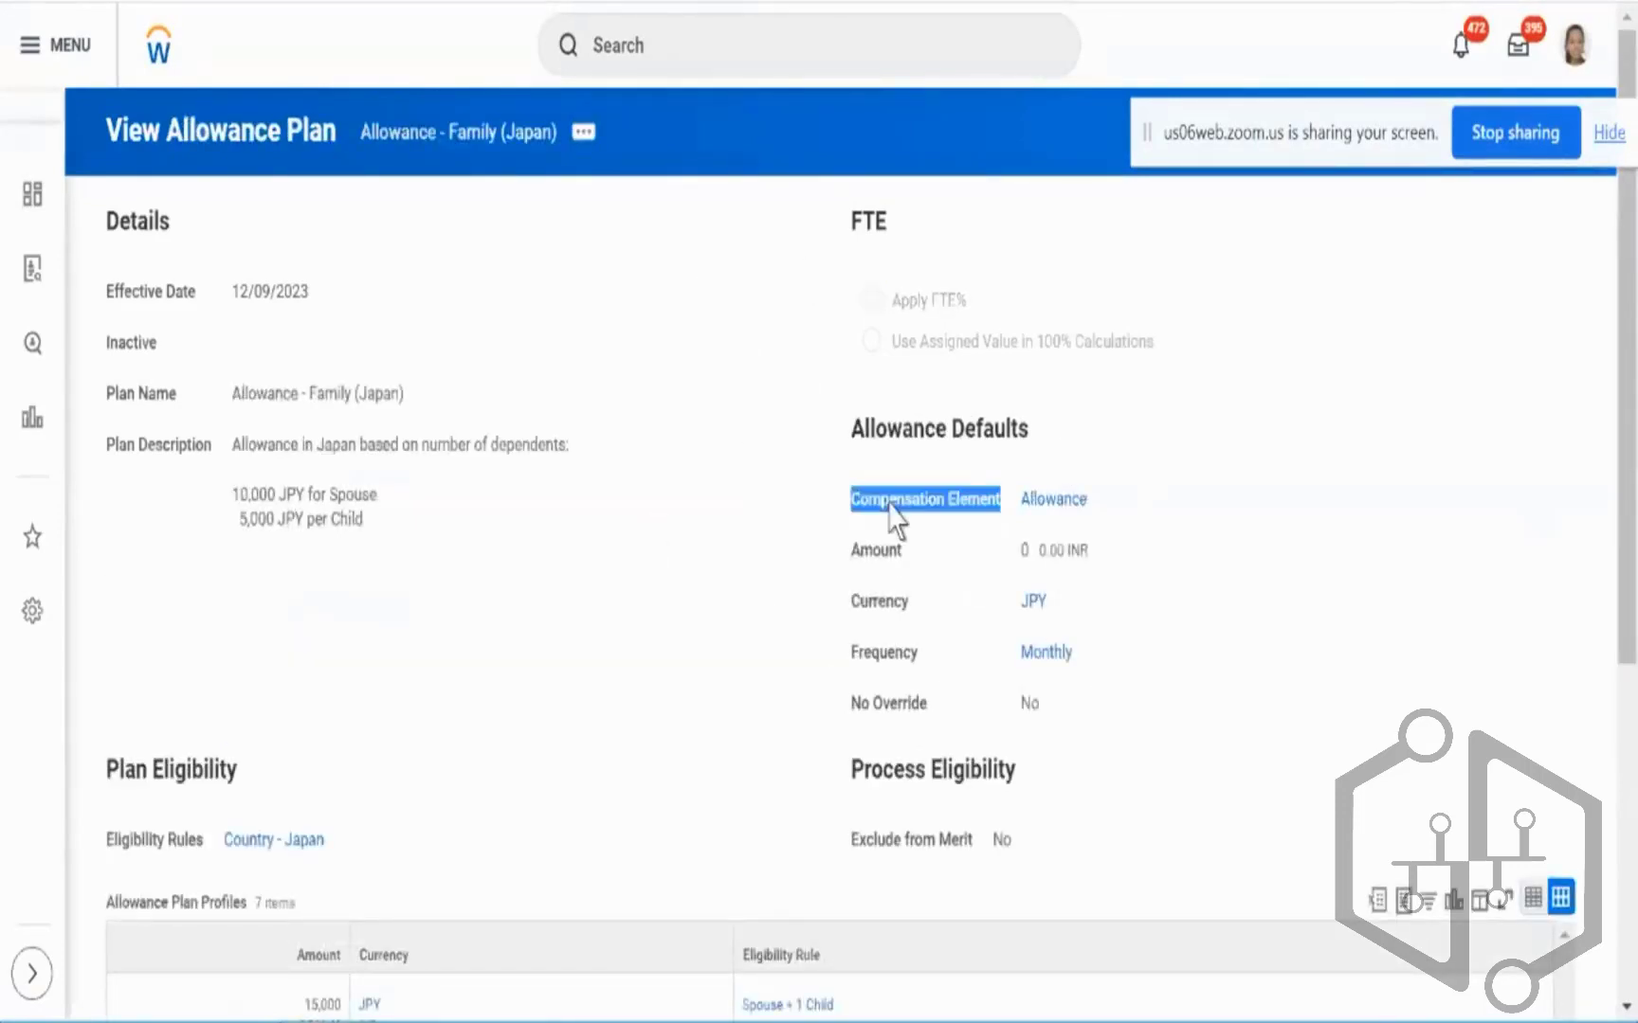
left_click(358, 142)
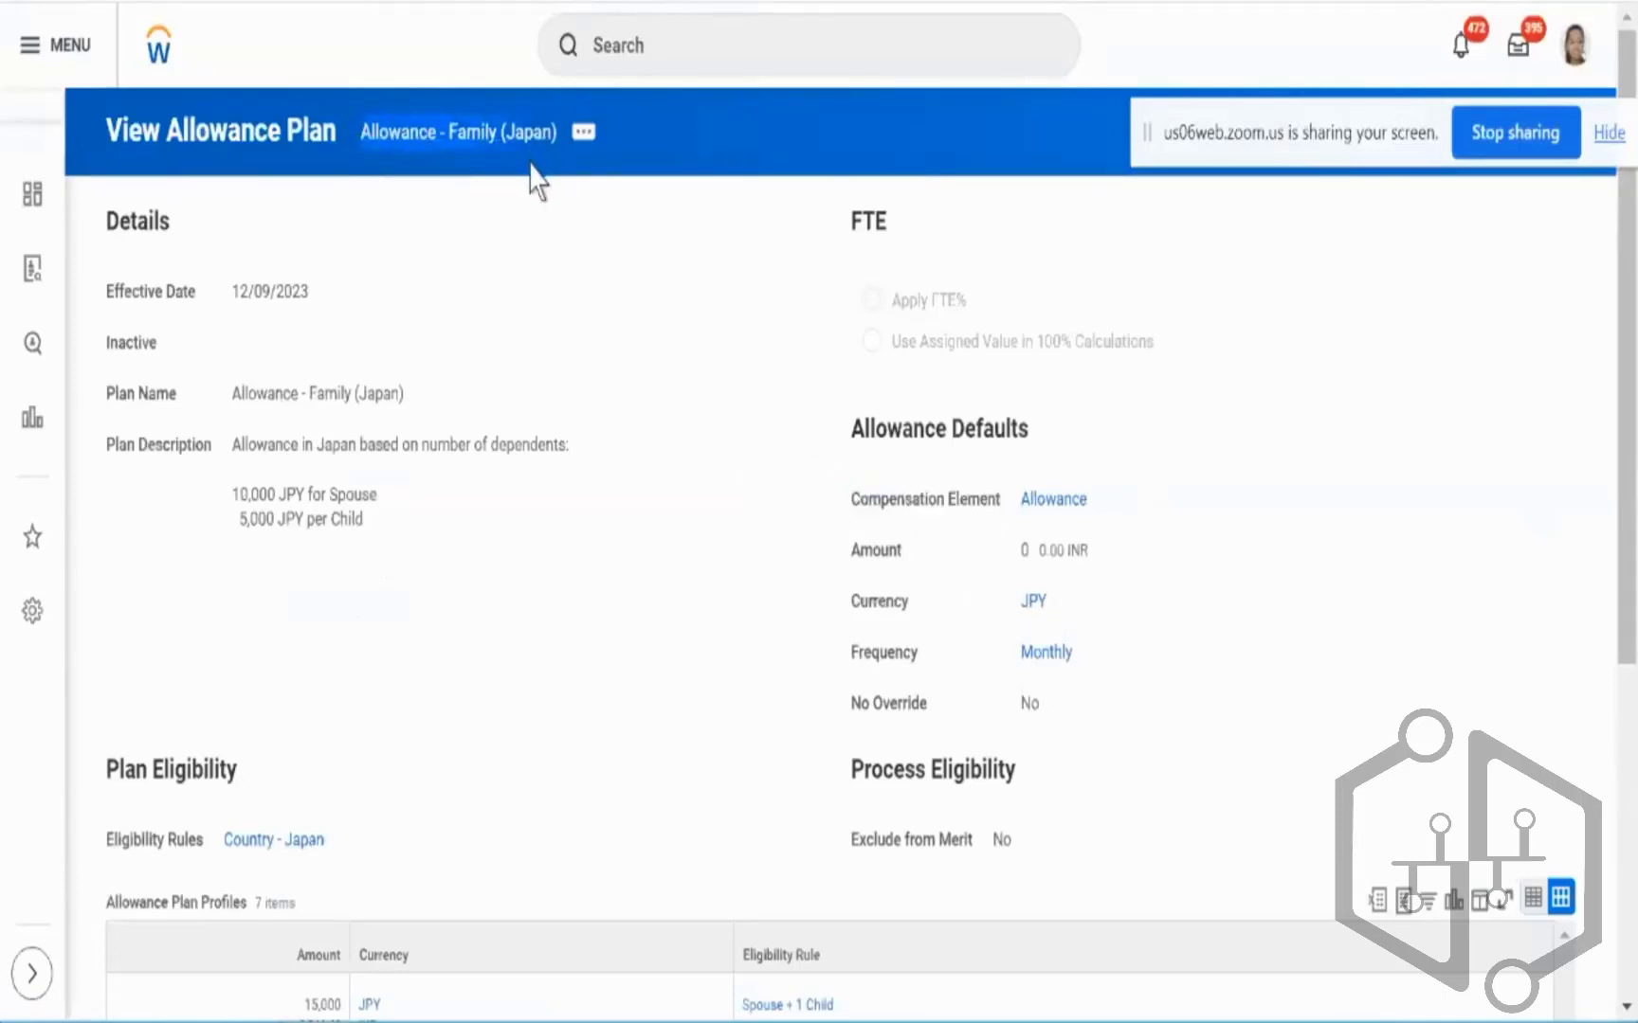
triple_click(896, 503)
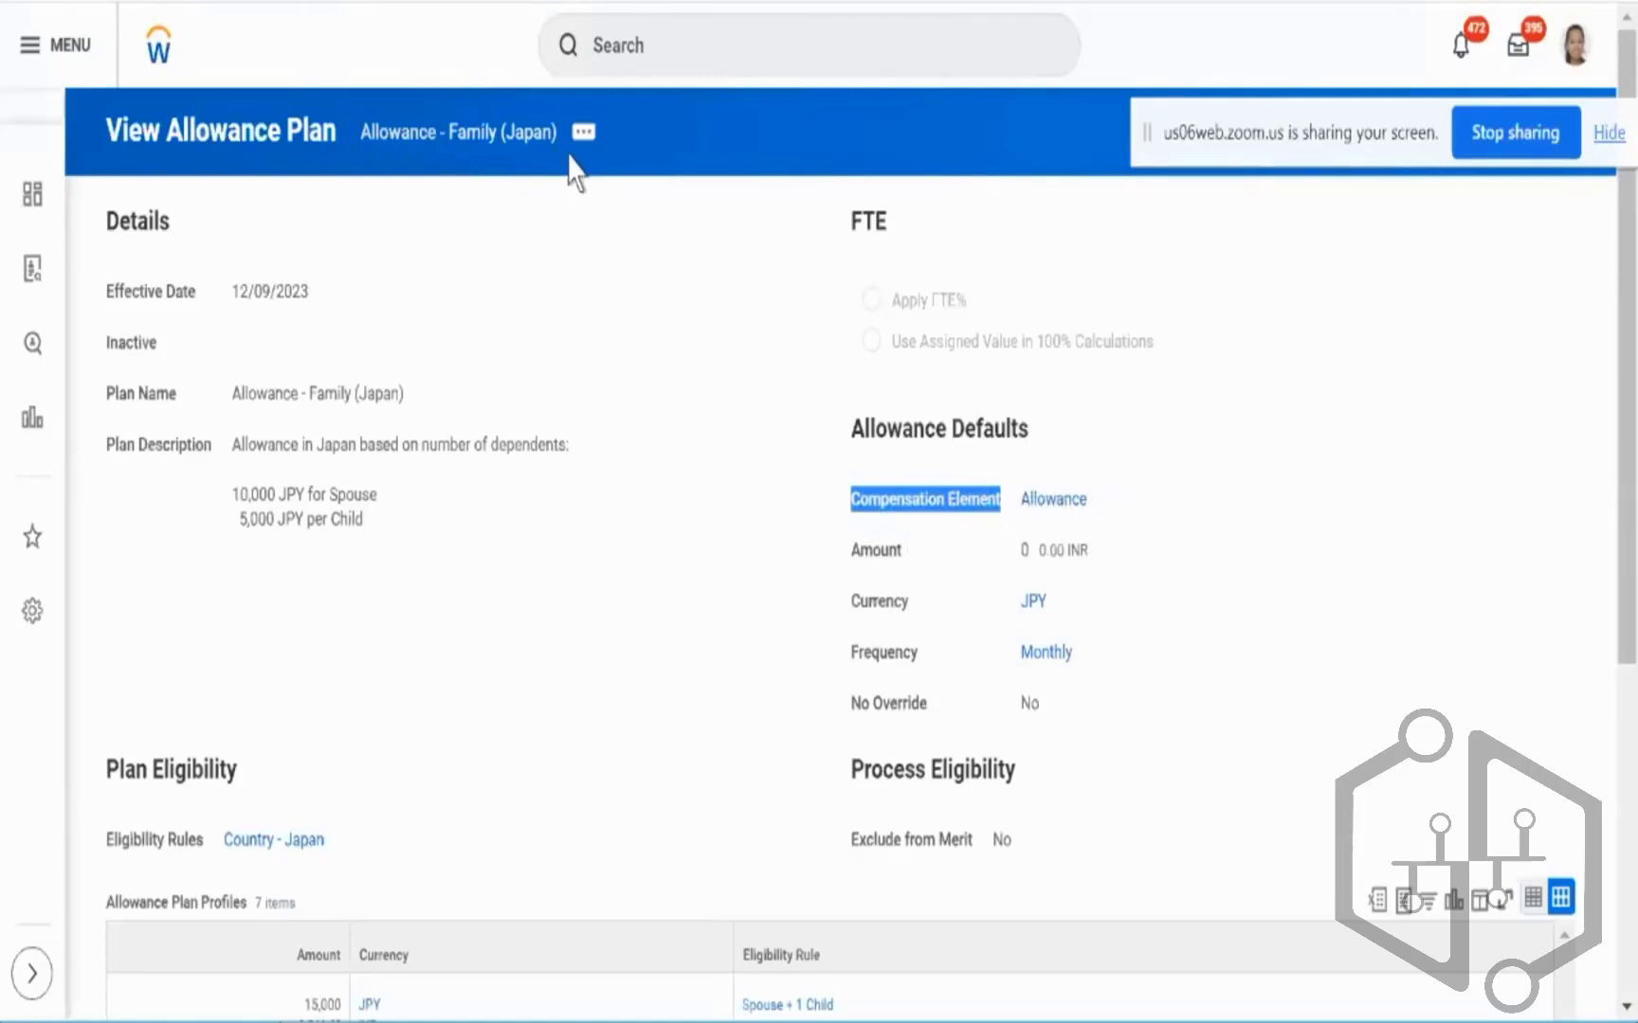
left_click(675, 337)
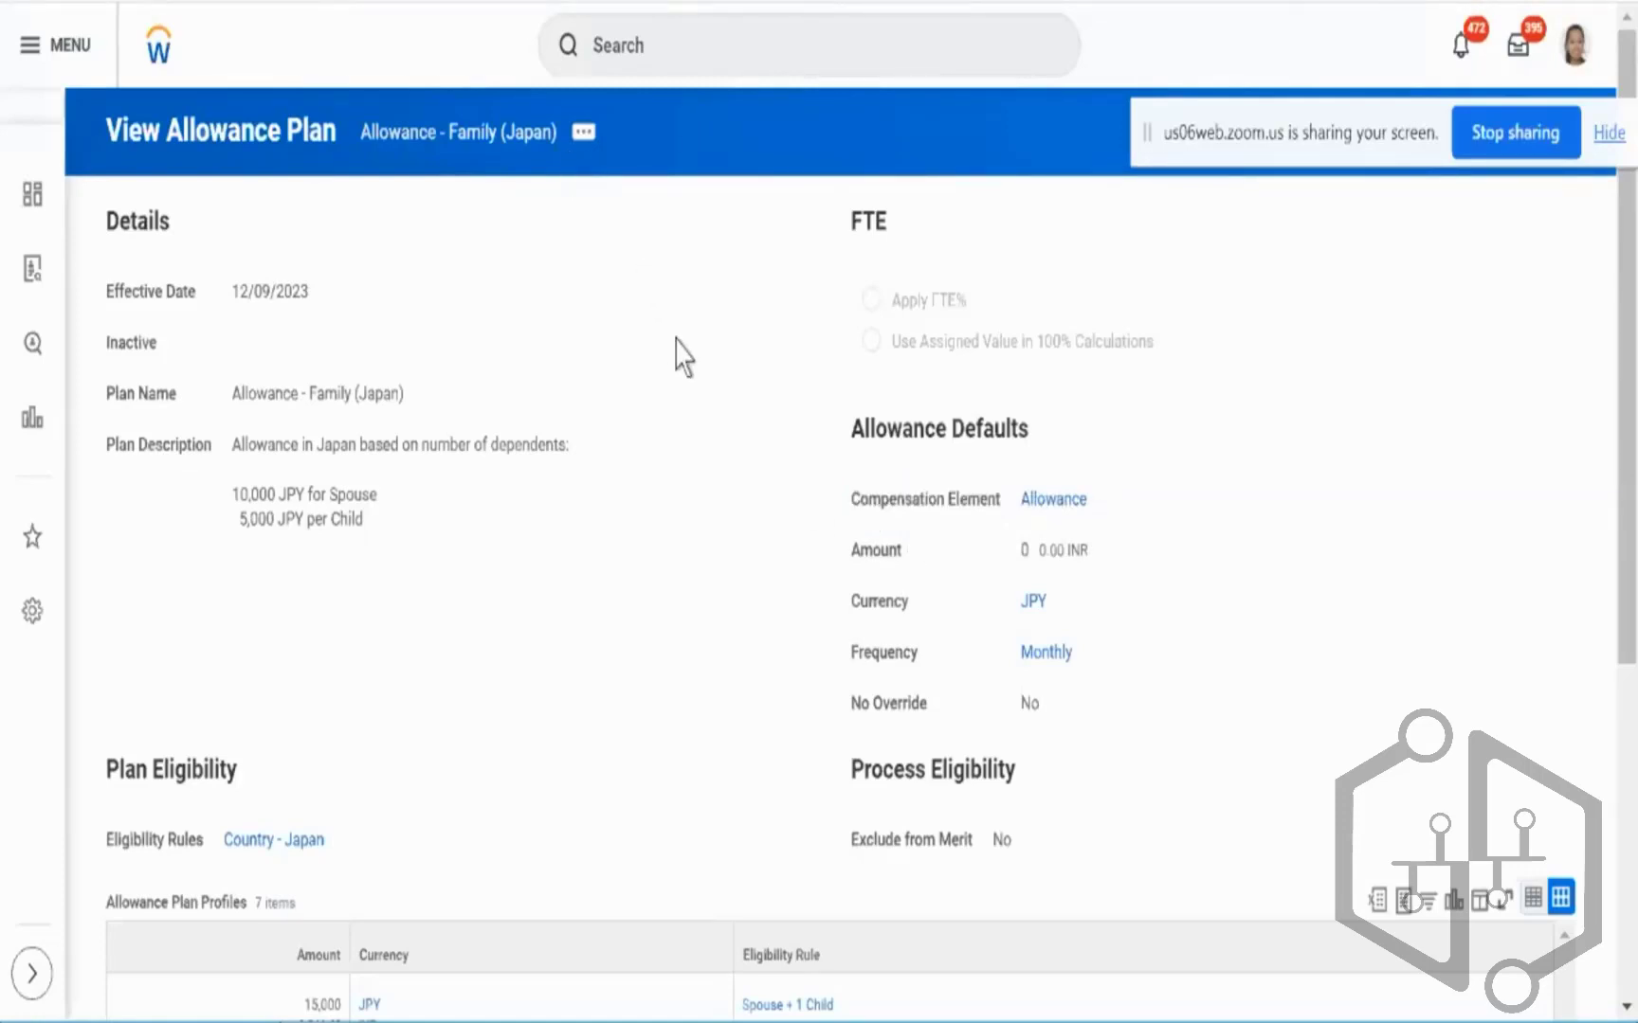
double_click(903, 495)
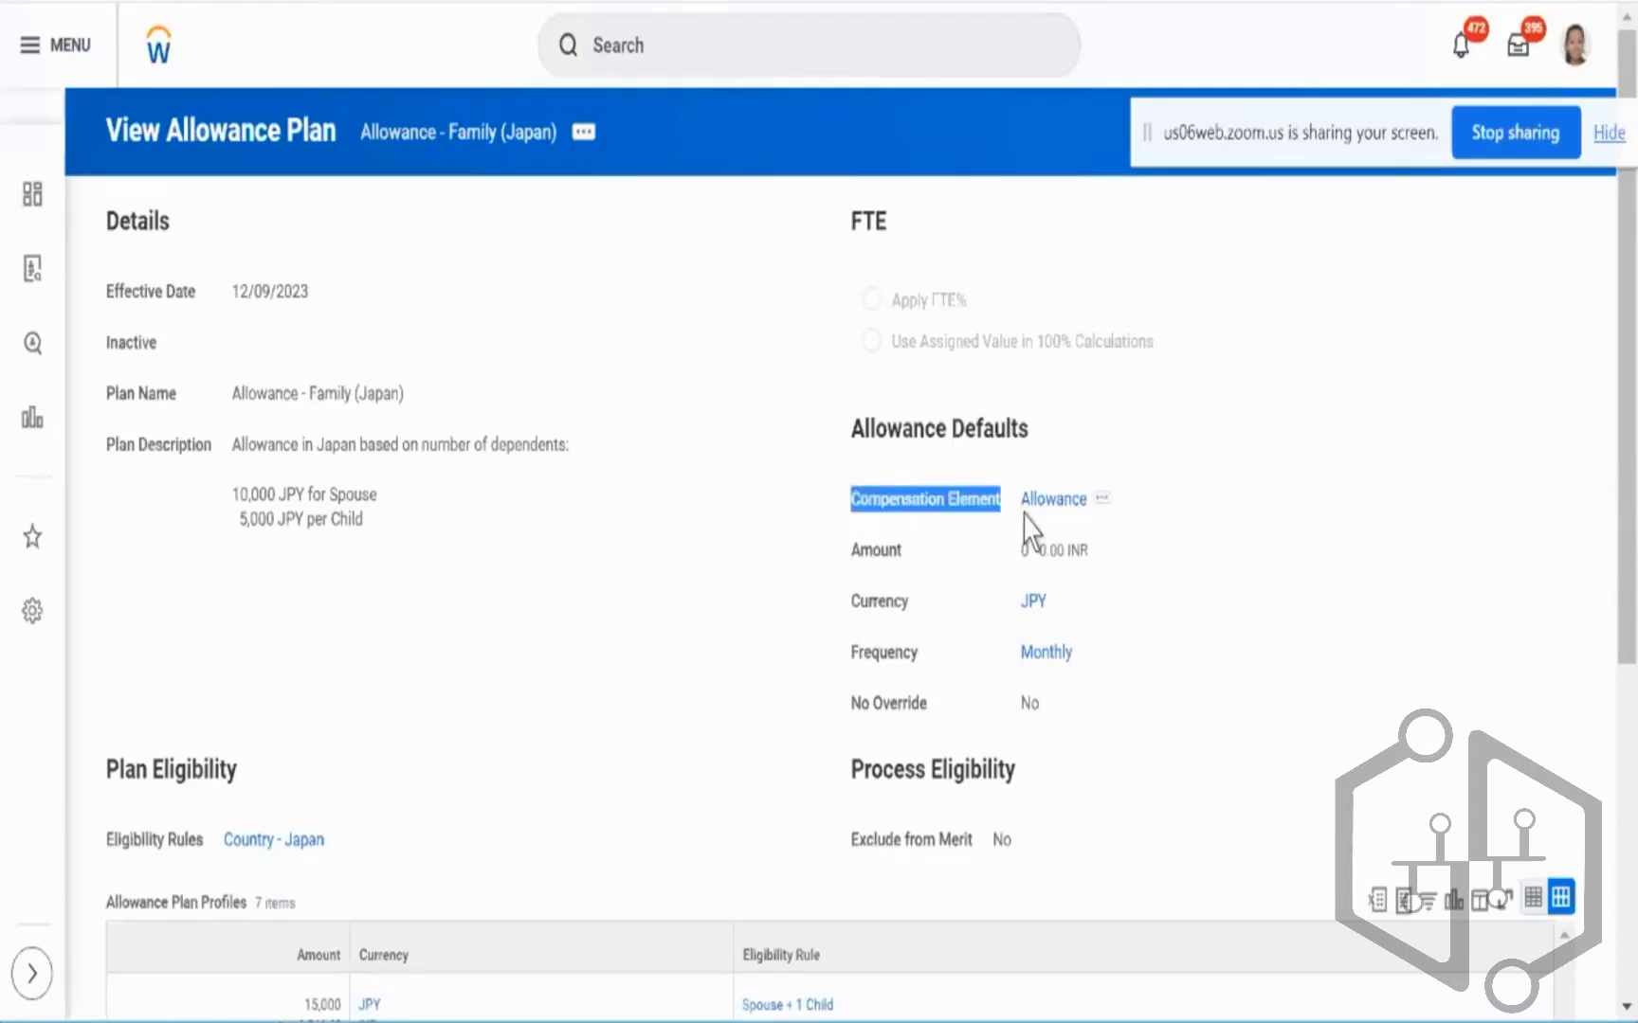
scroll(1027, 524, "down", 1)
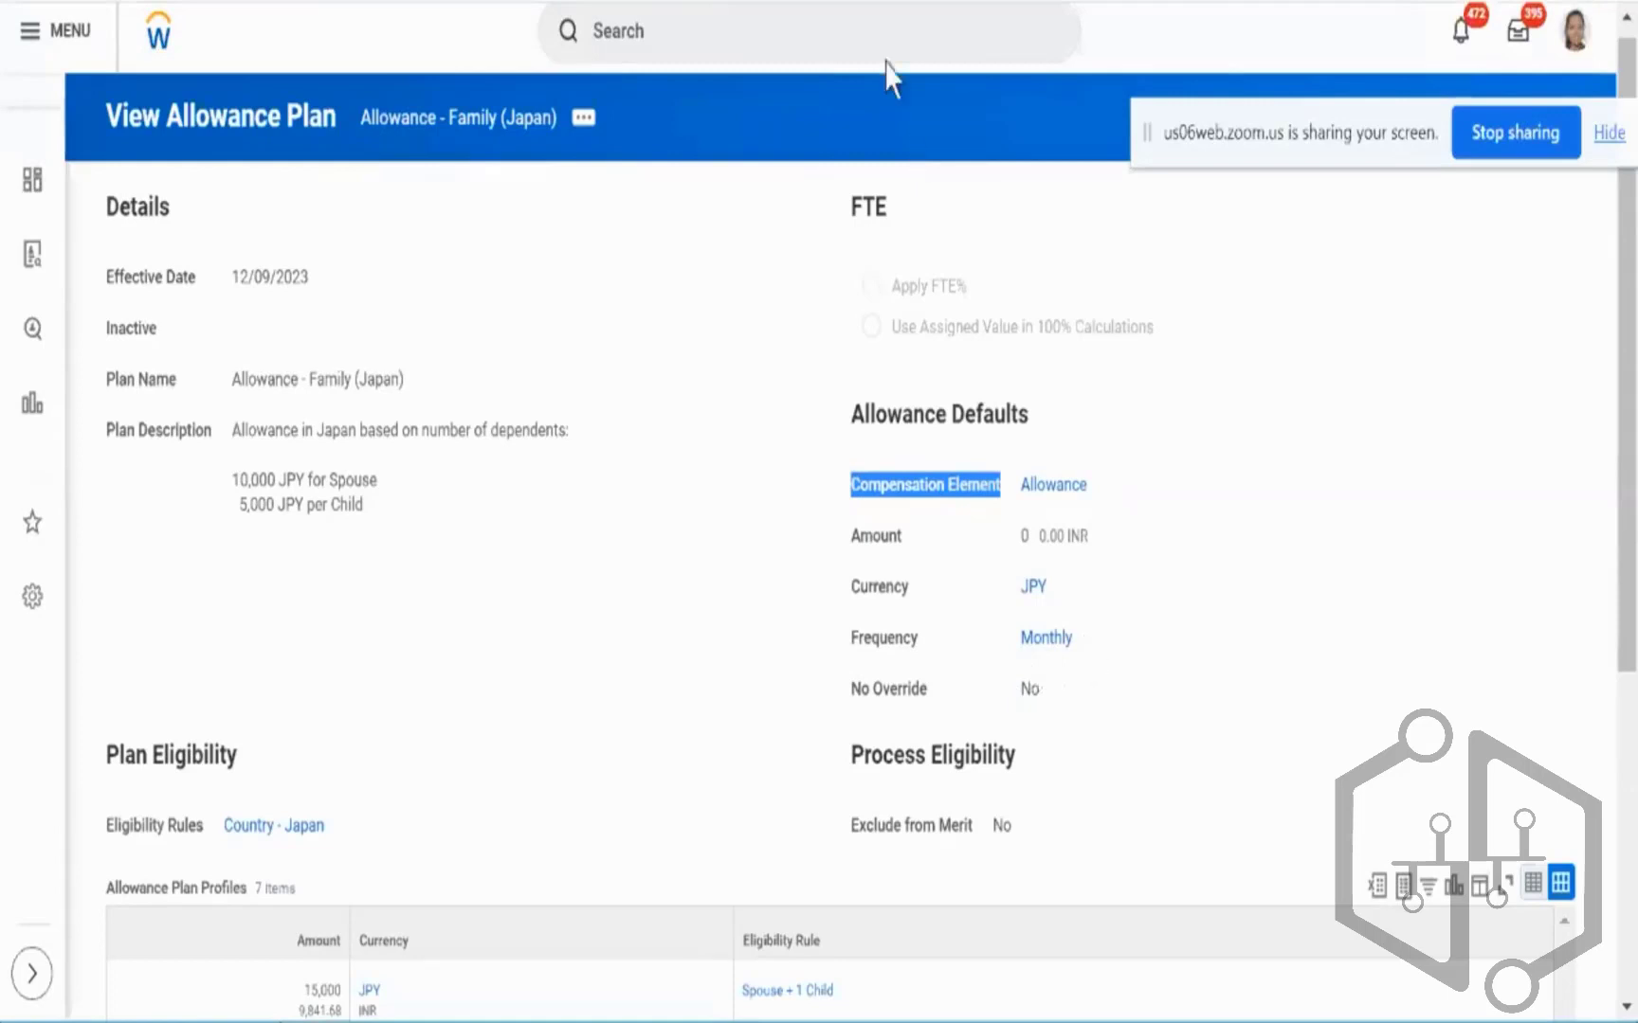
key("alt+Left")
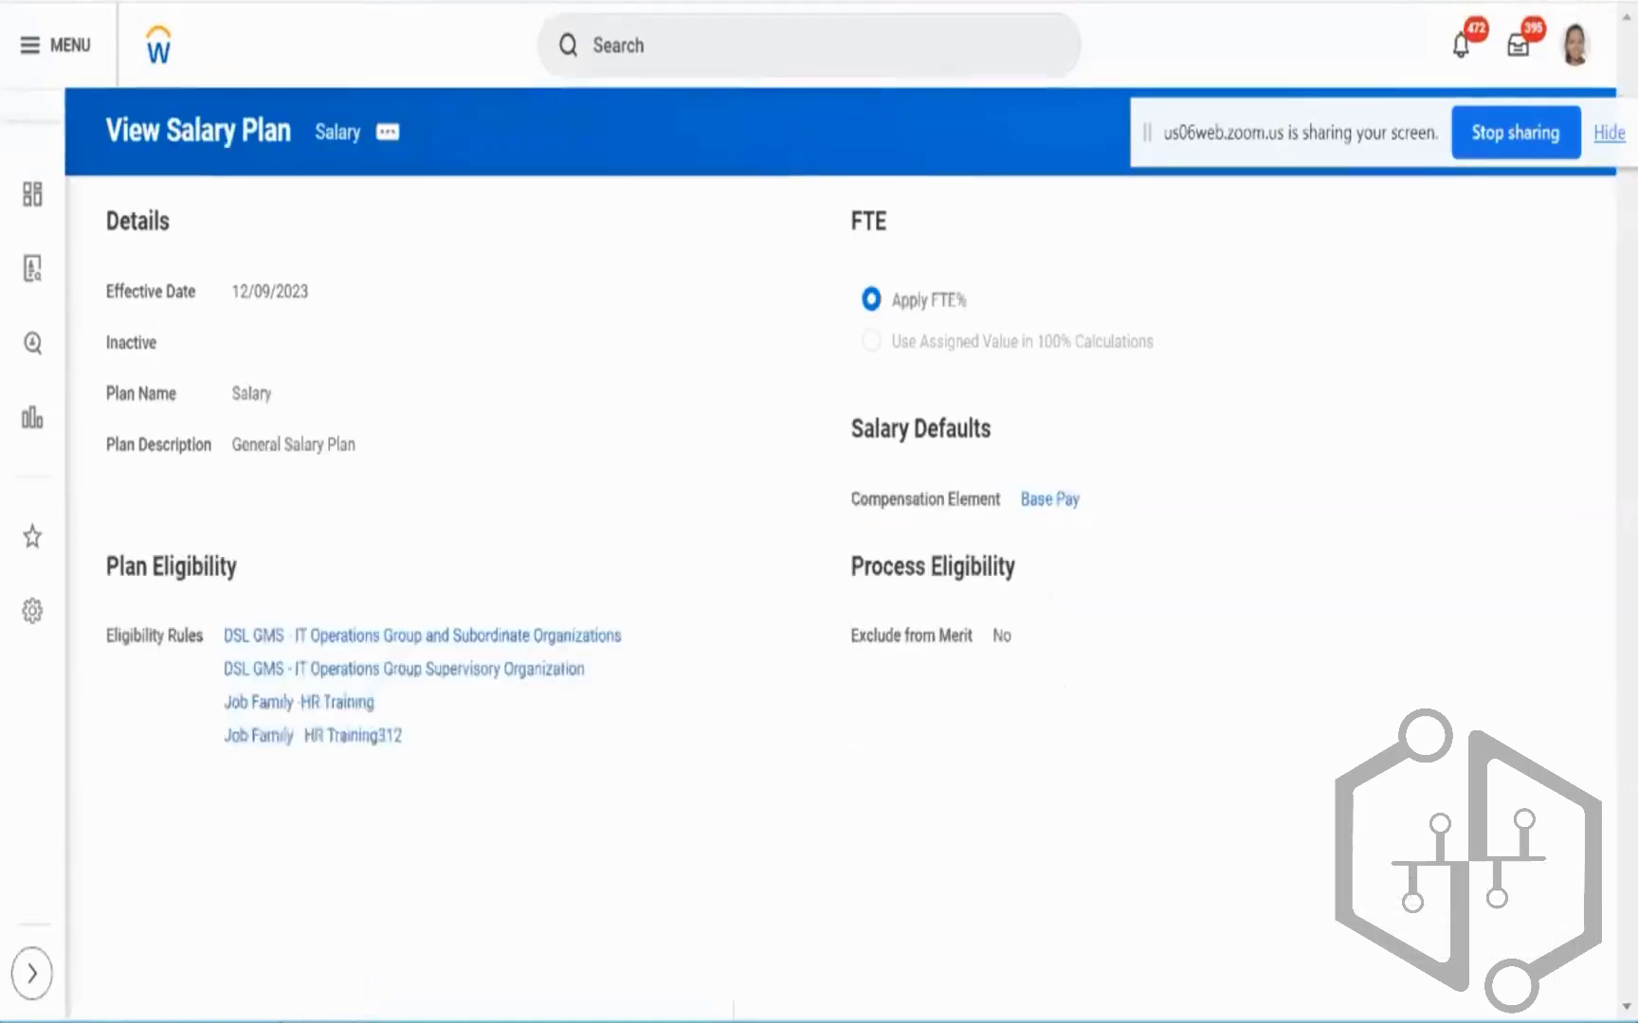
triple_click(870, 510)
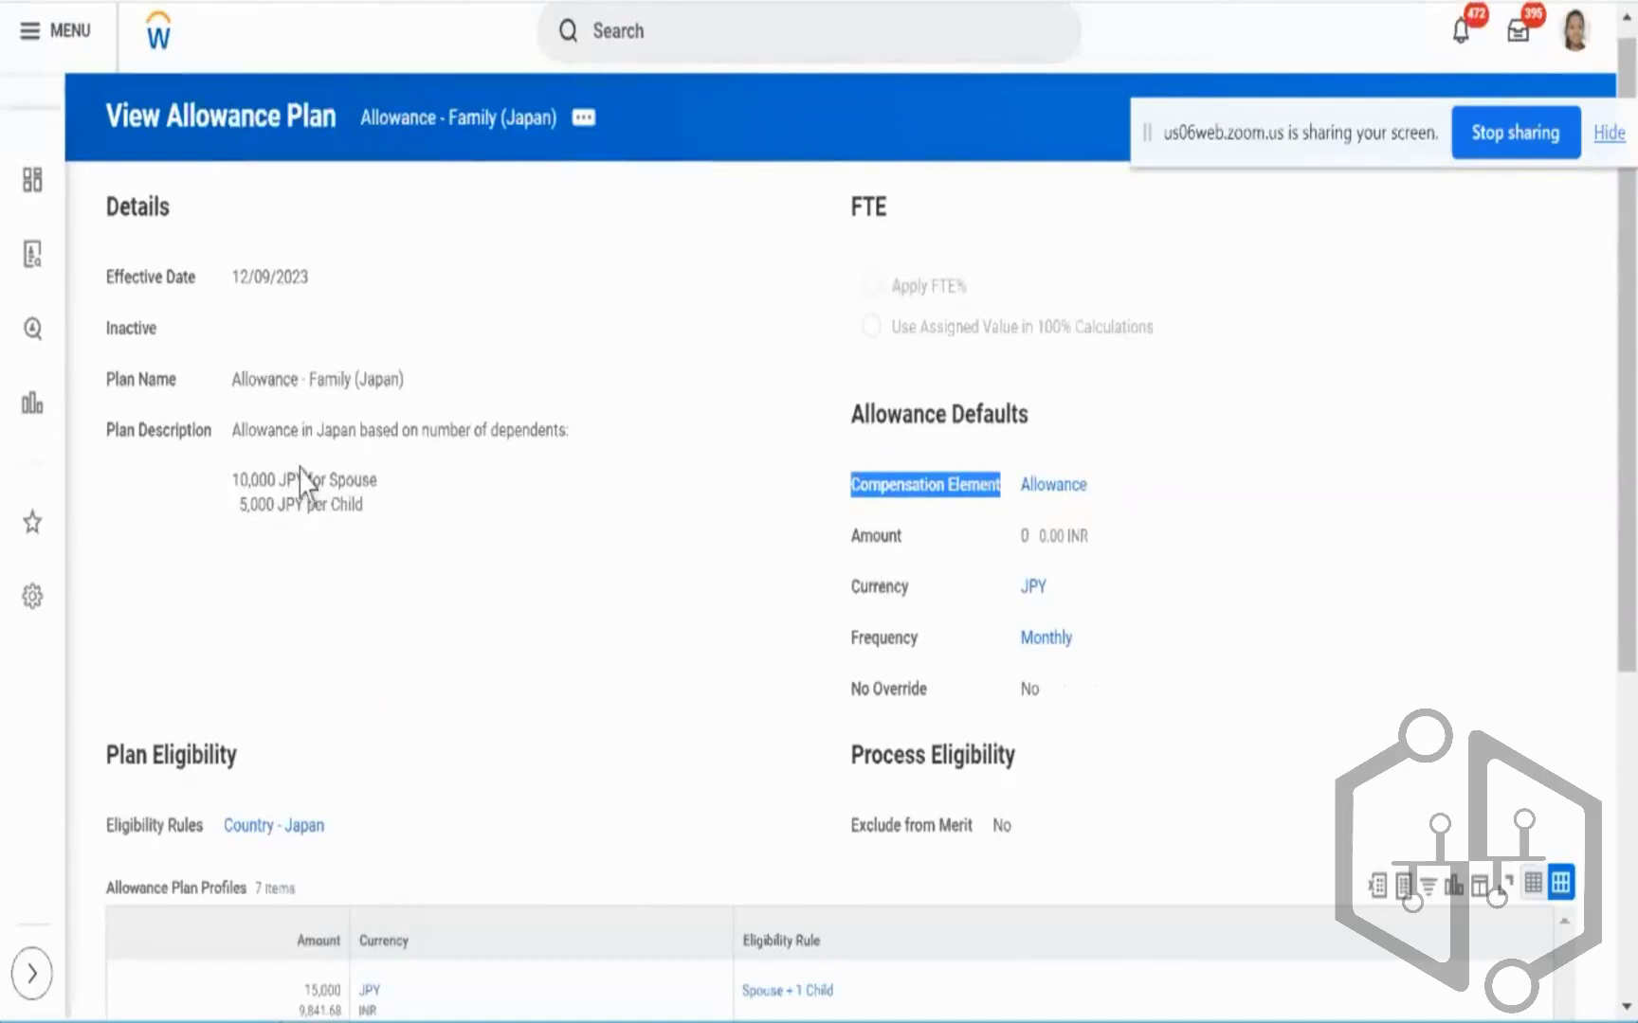
Review the family allowance's plan description and the amount, currency and eligibility rule of each allowance plan profile
triple_click(263, 435)
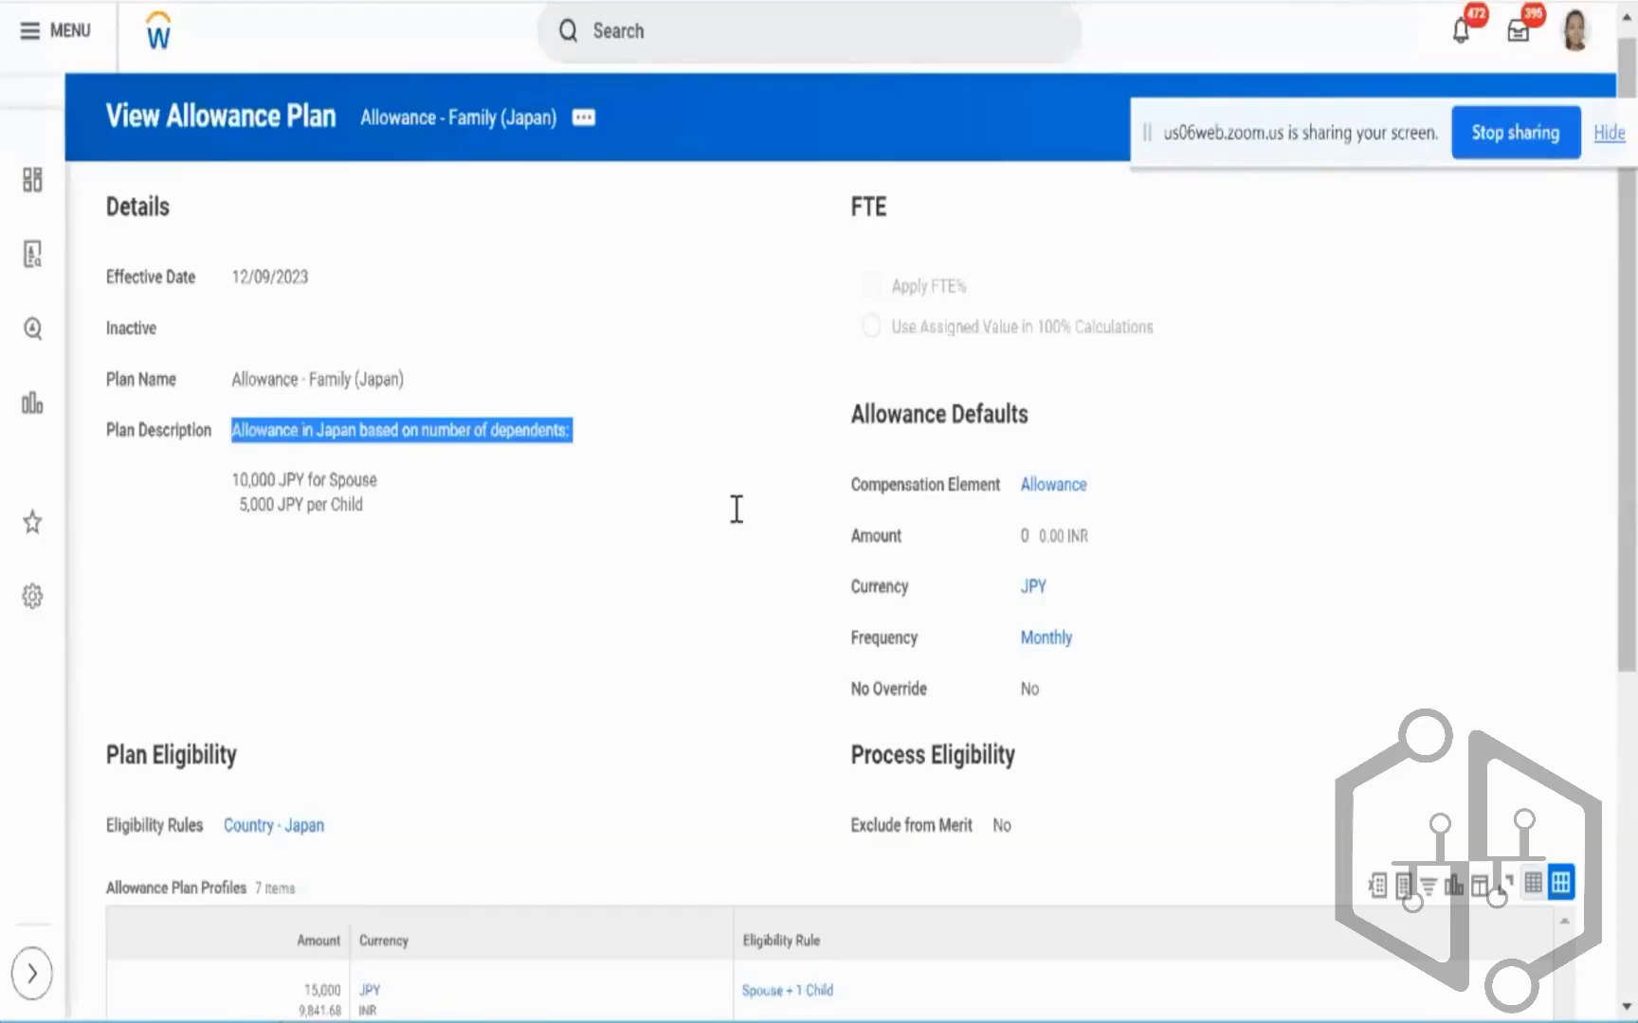
scroll(767, 583, "down", 4)
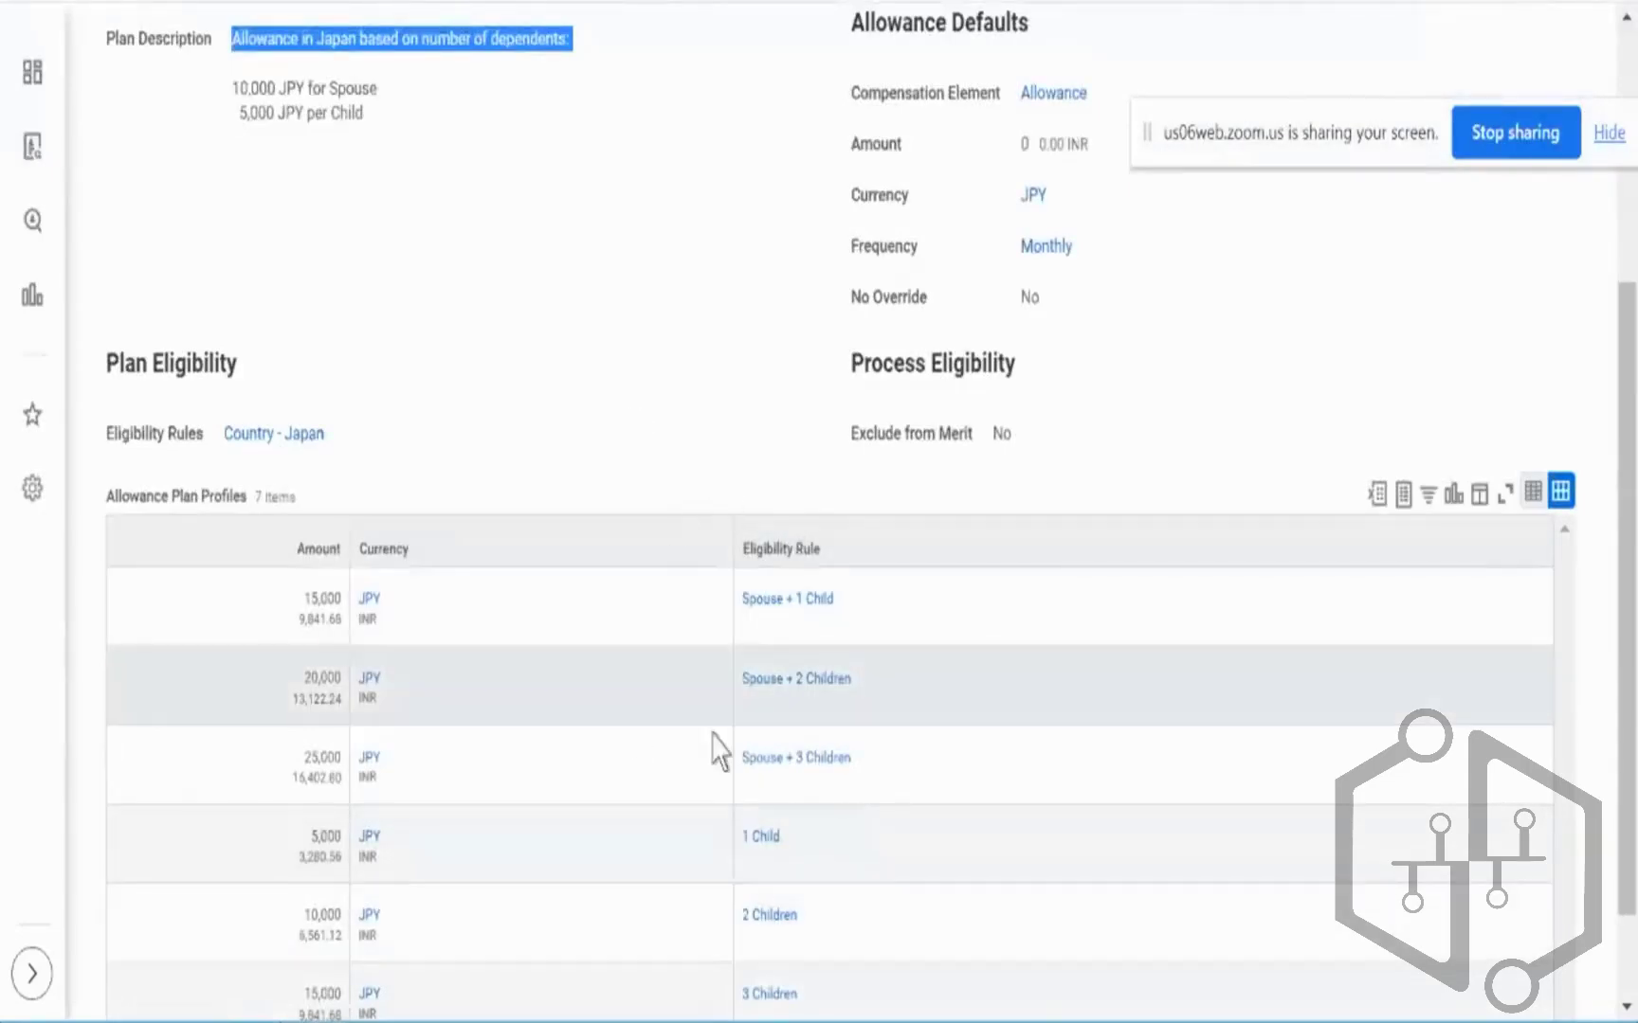
scroll(628, 457, "down", 1)
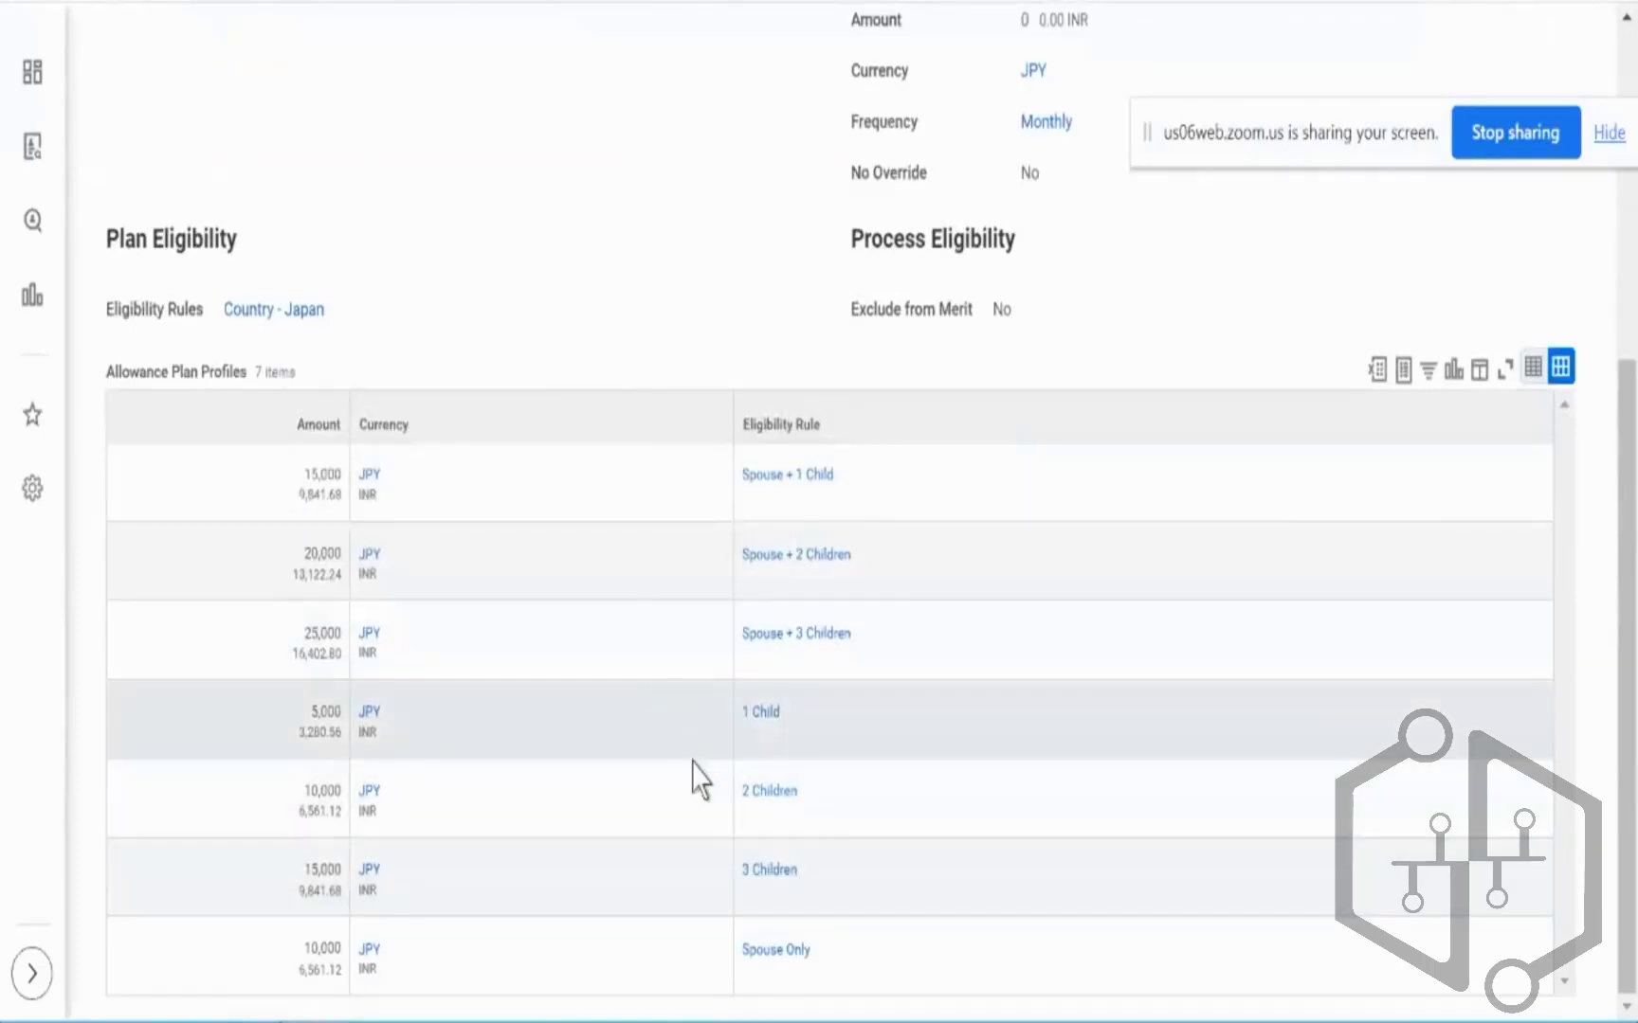
left_click(643, 504)
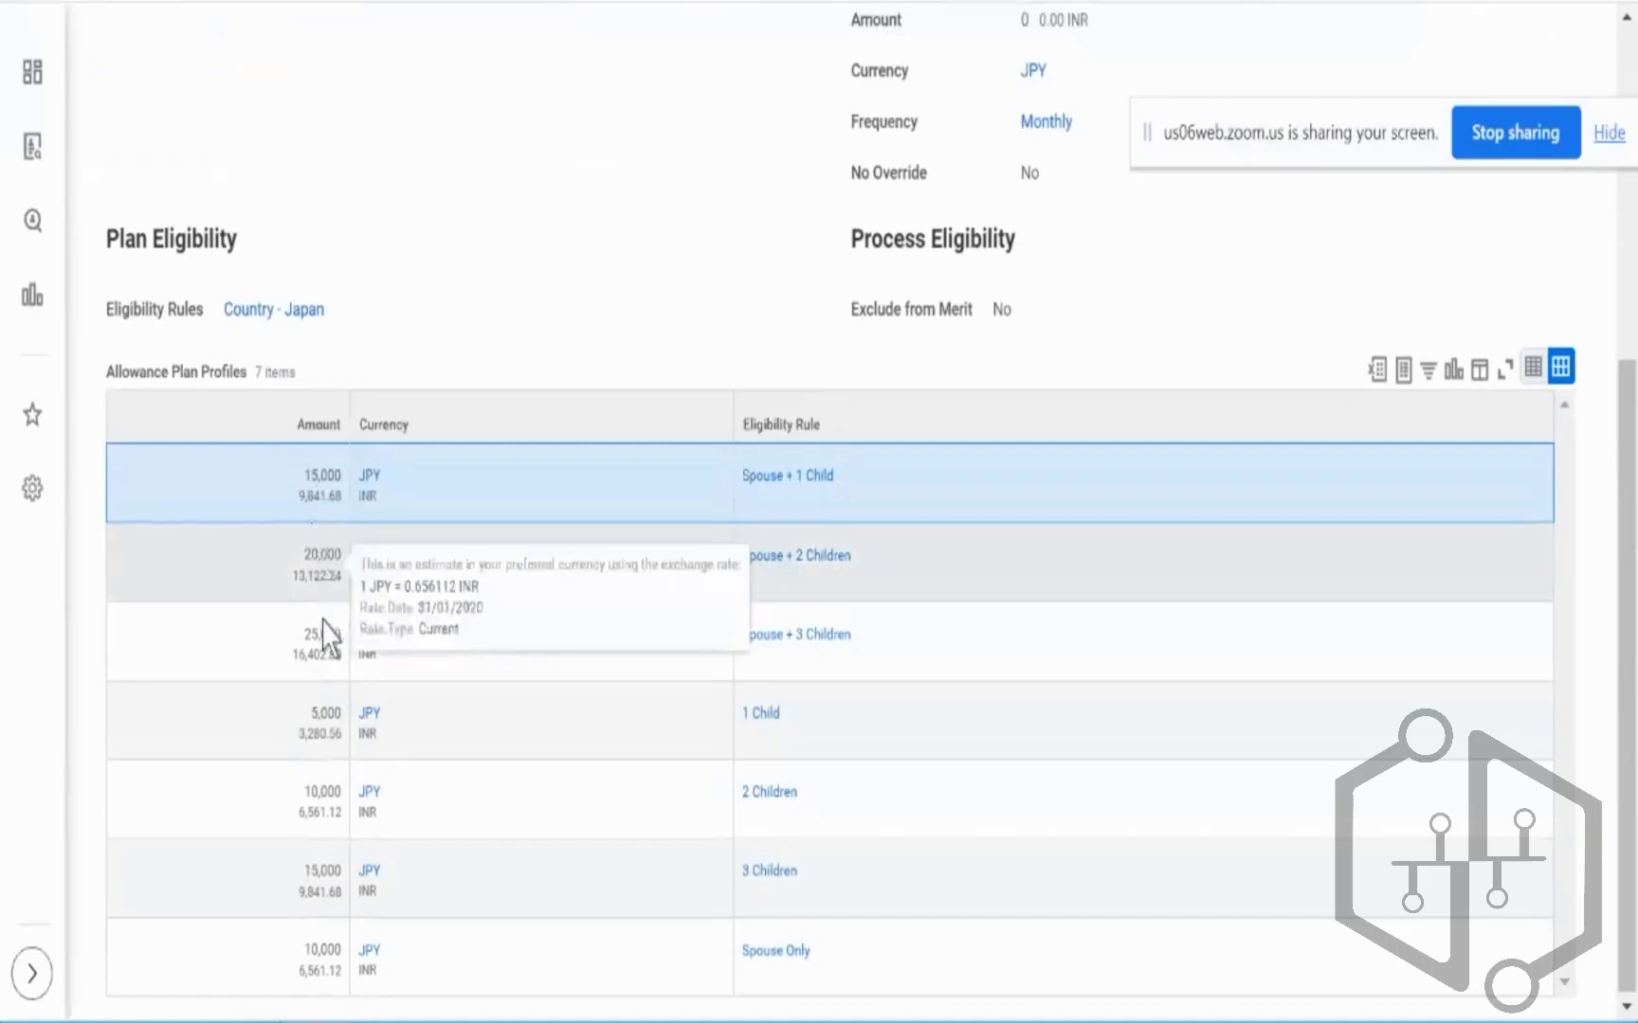
mouse_move(327, 654)
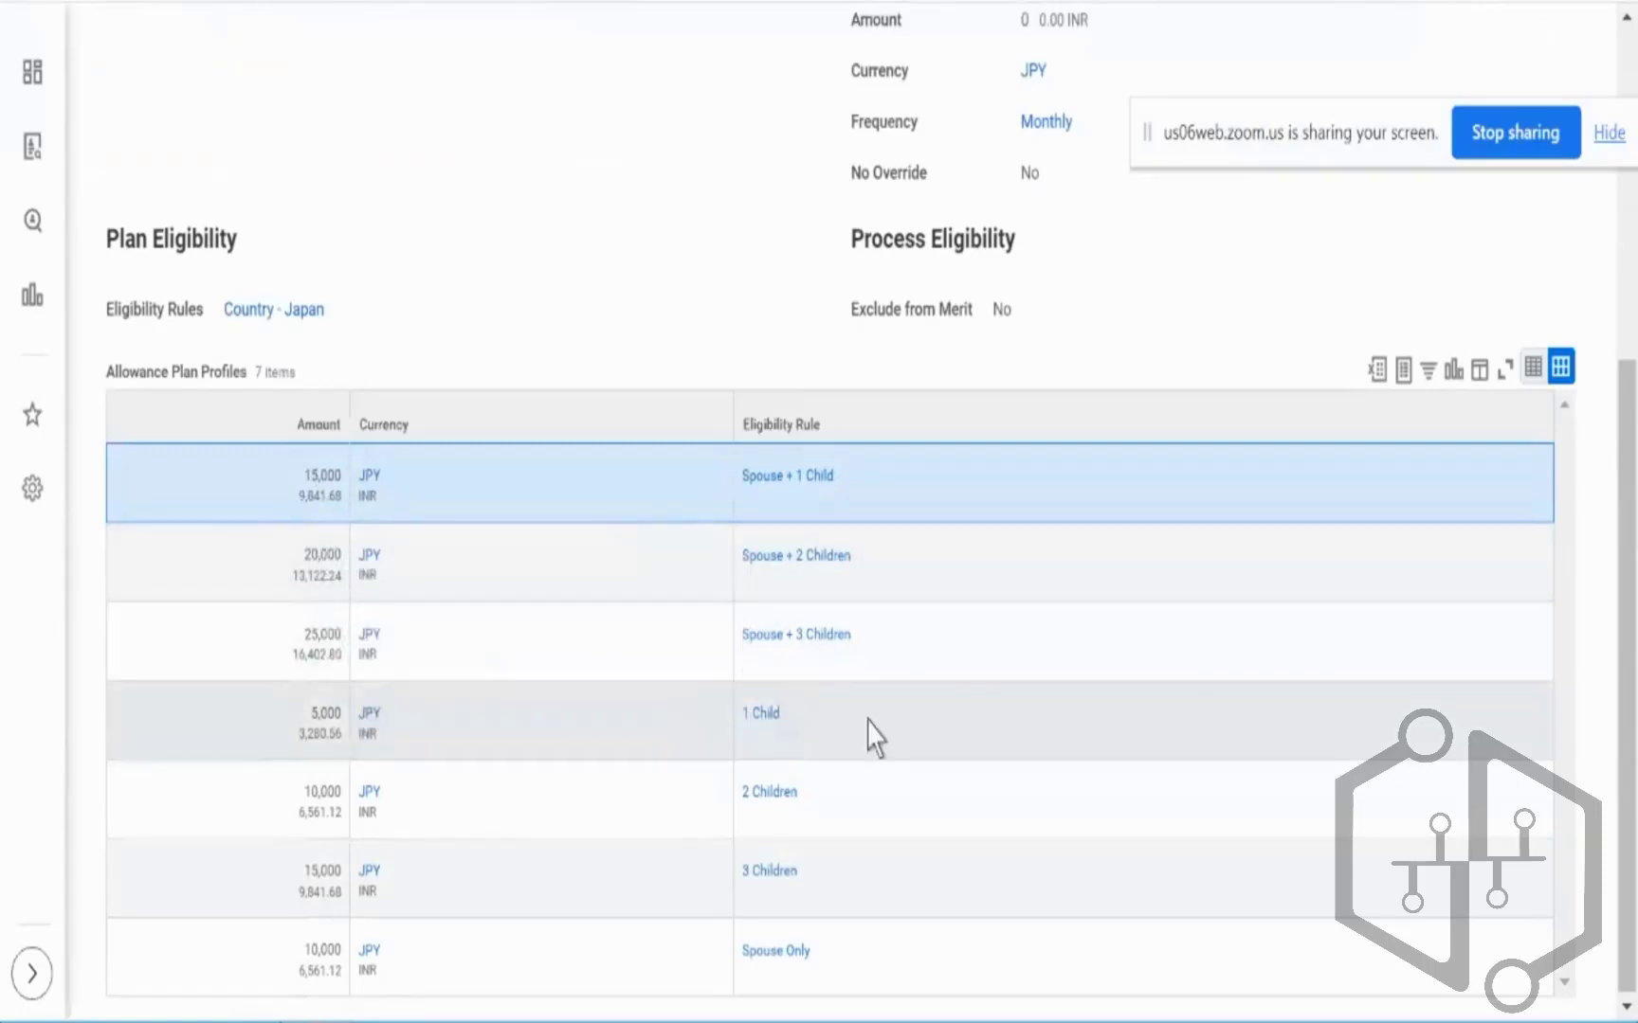
mouse_move(318, 706)
mouse_move(329, 807)
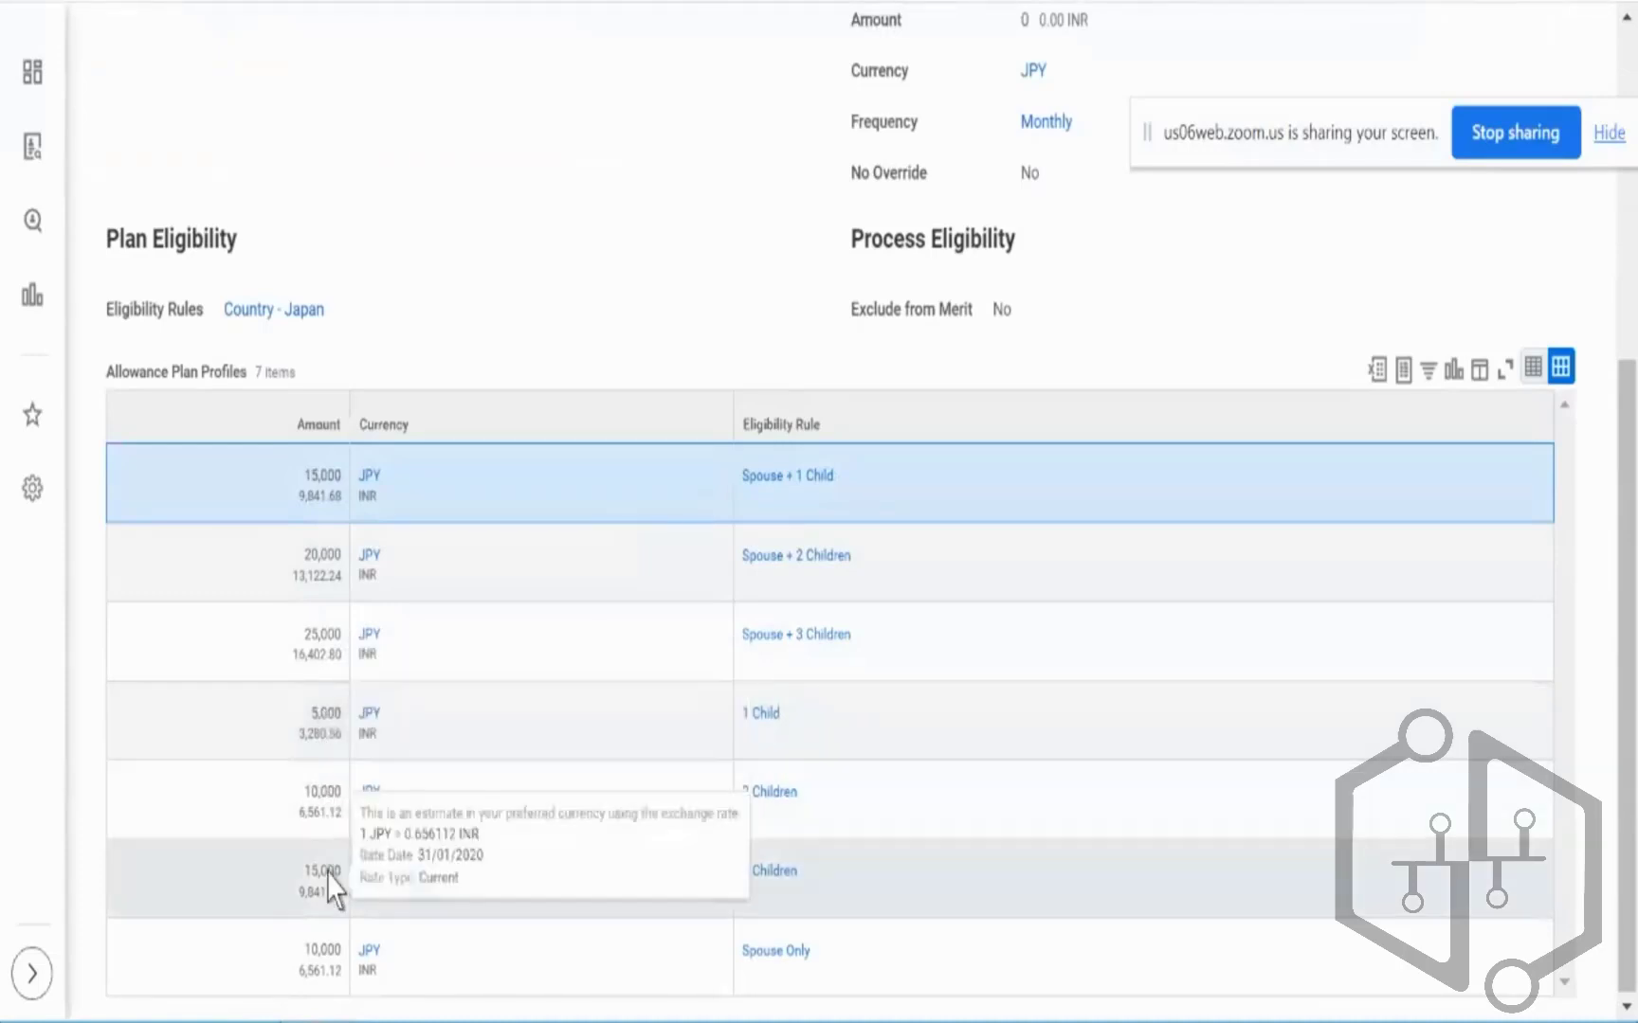
left_click(882, 976)
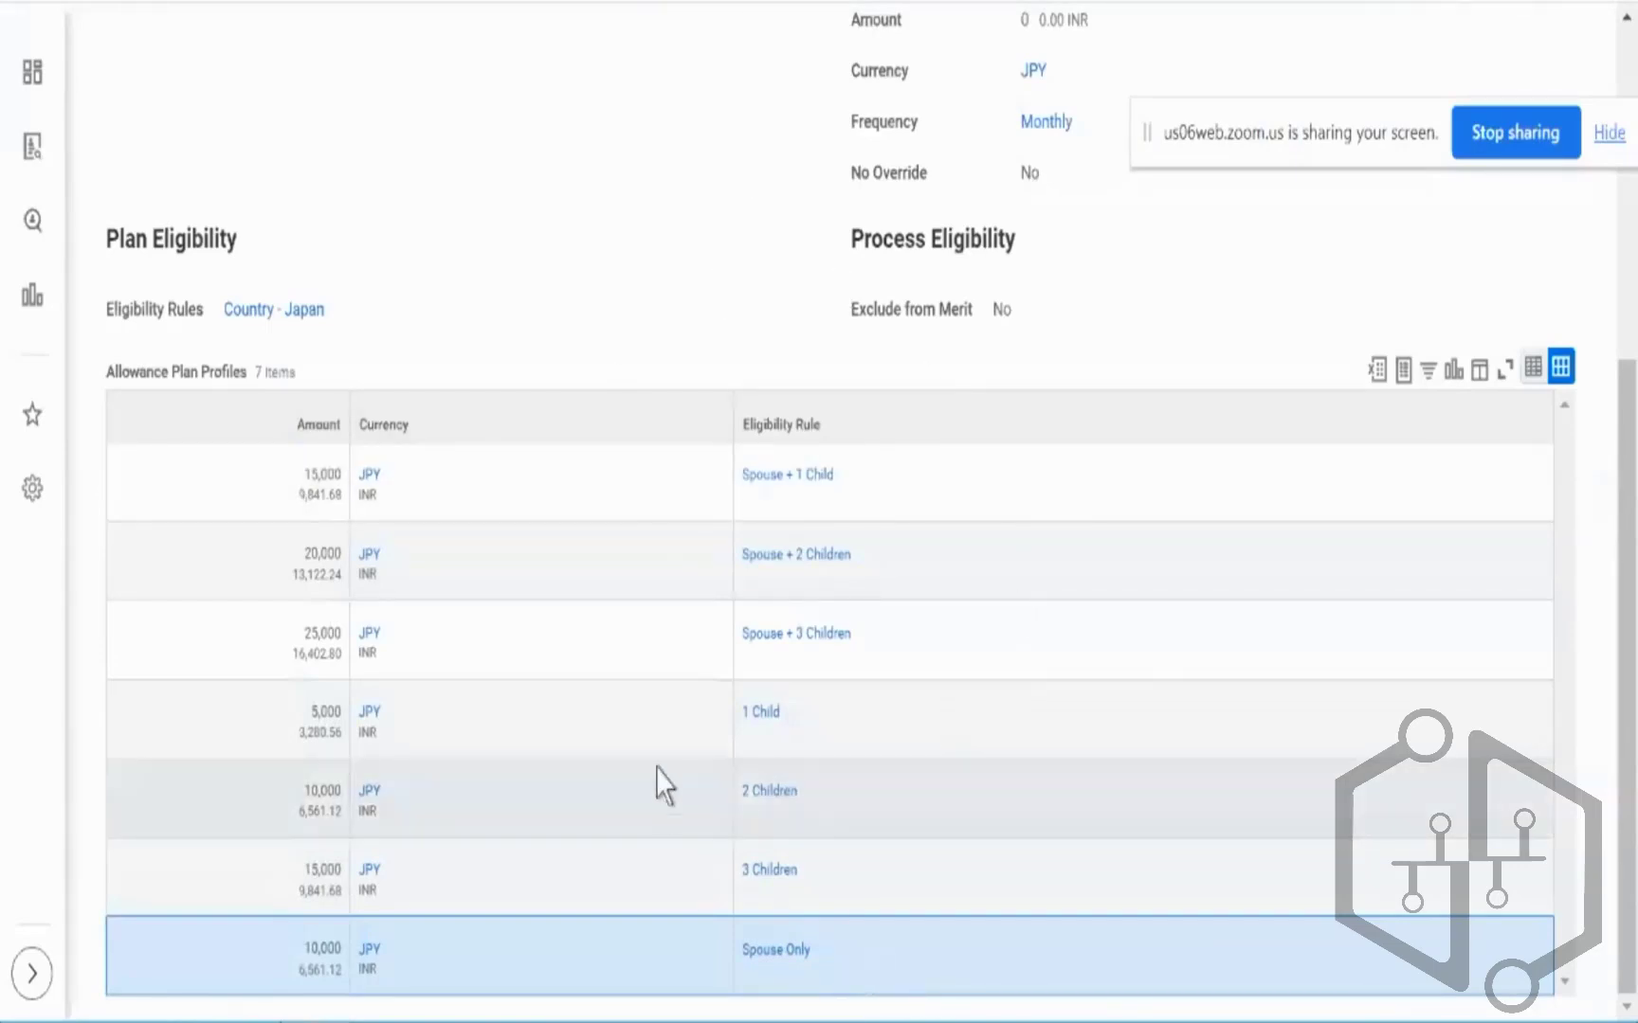
Revisit the Team Member compensation package's details and grades, and return to the Allowance - Family (Japan) plan's defaults and profiles
scroll(667, 284, "up", 5)
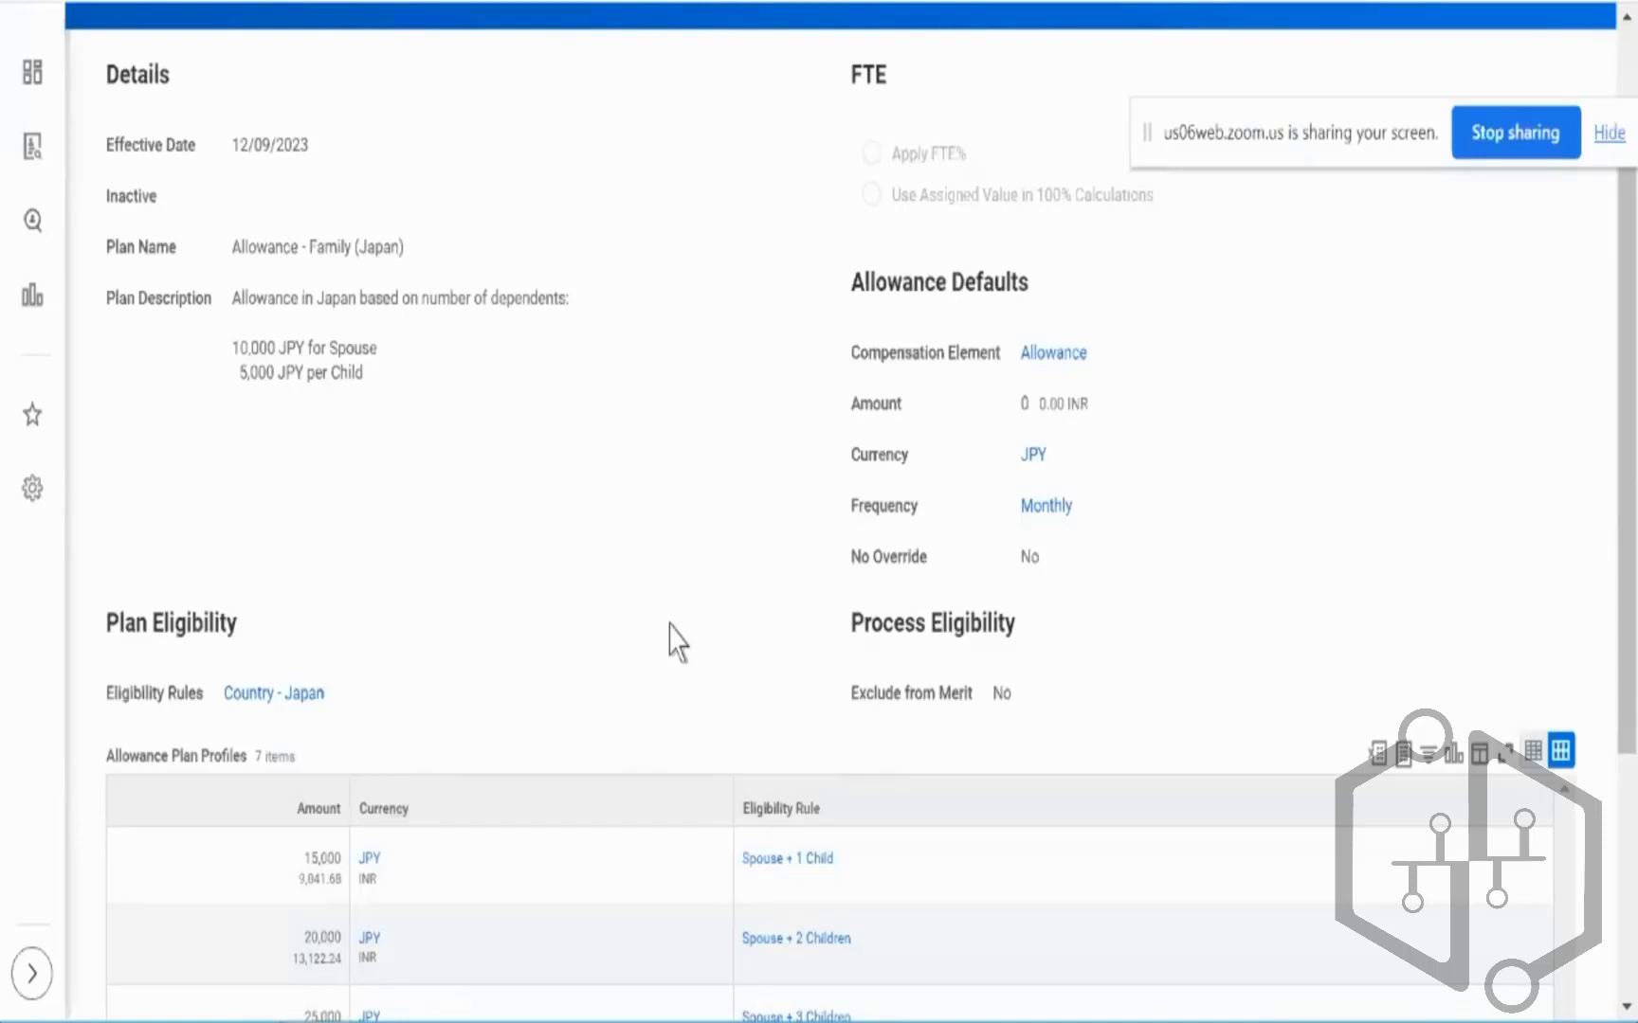
scroll(677, 642, "up", 3)
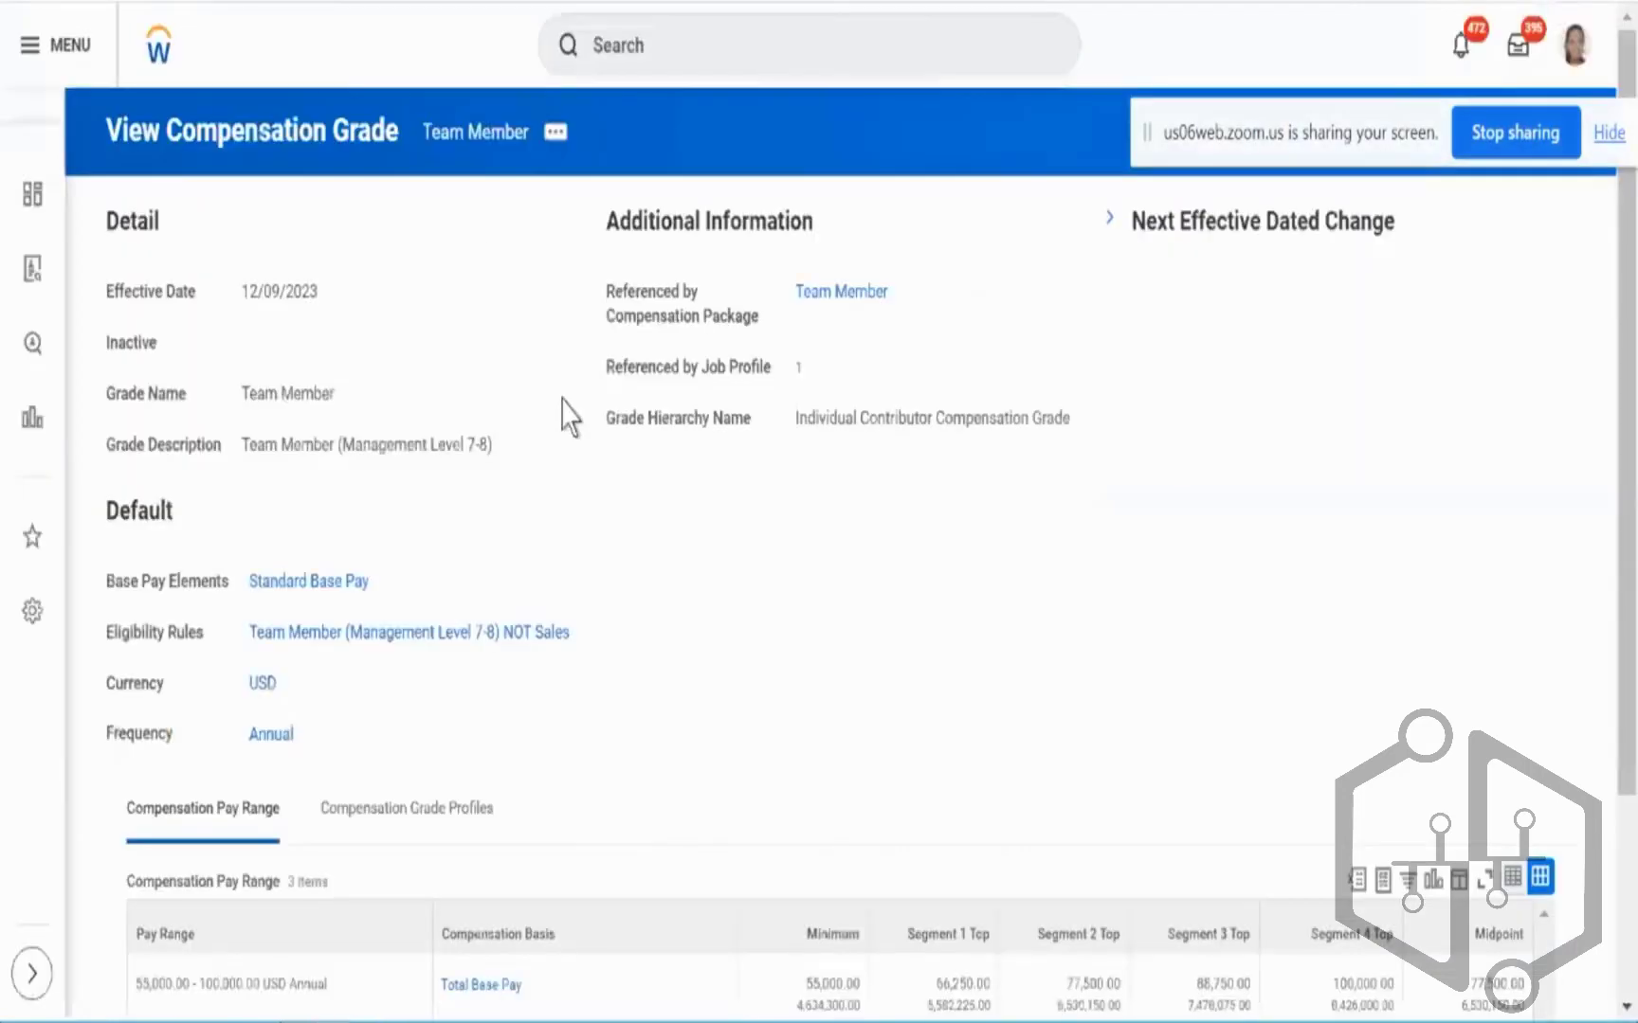
key("alt+Left")
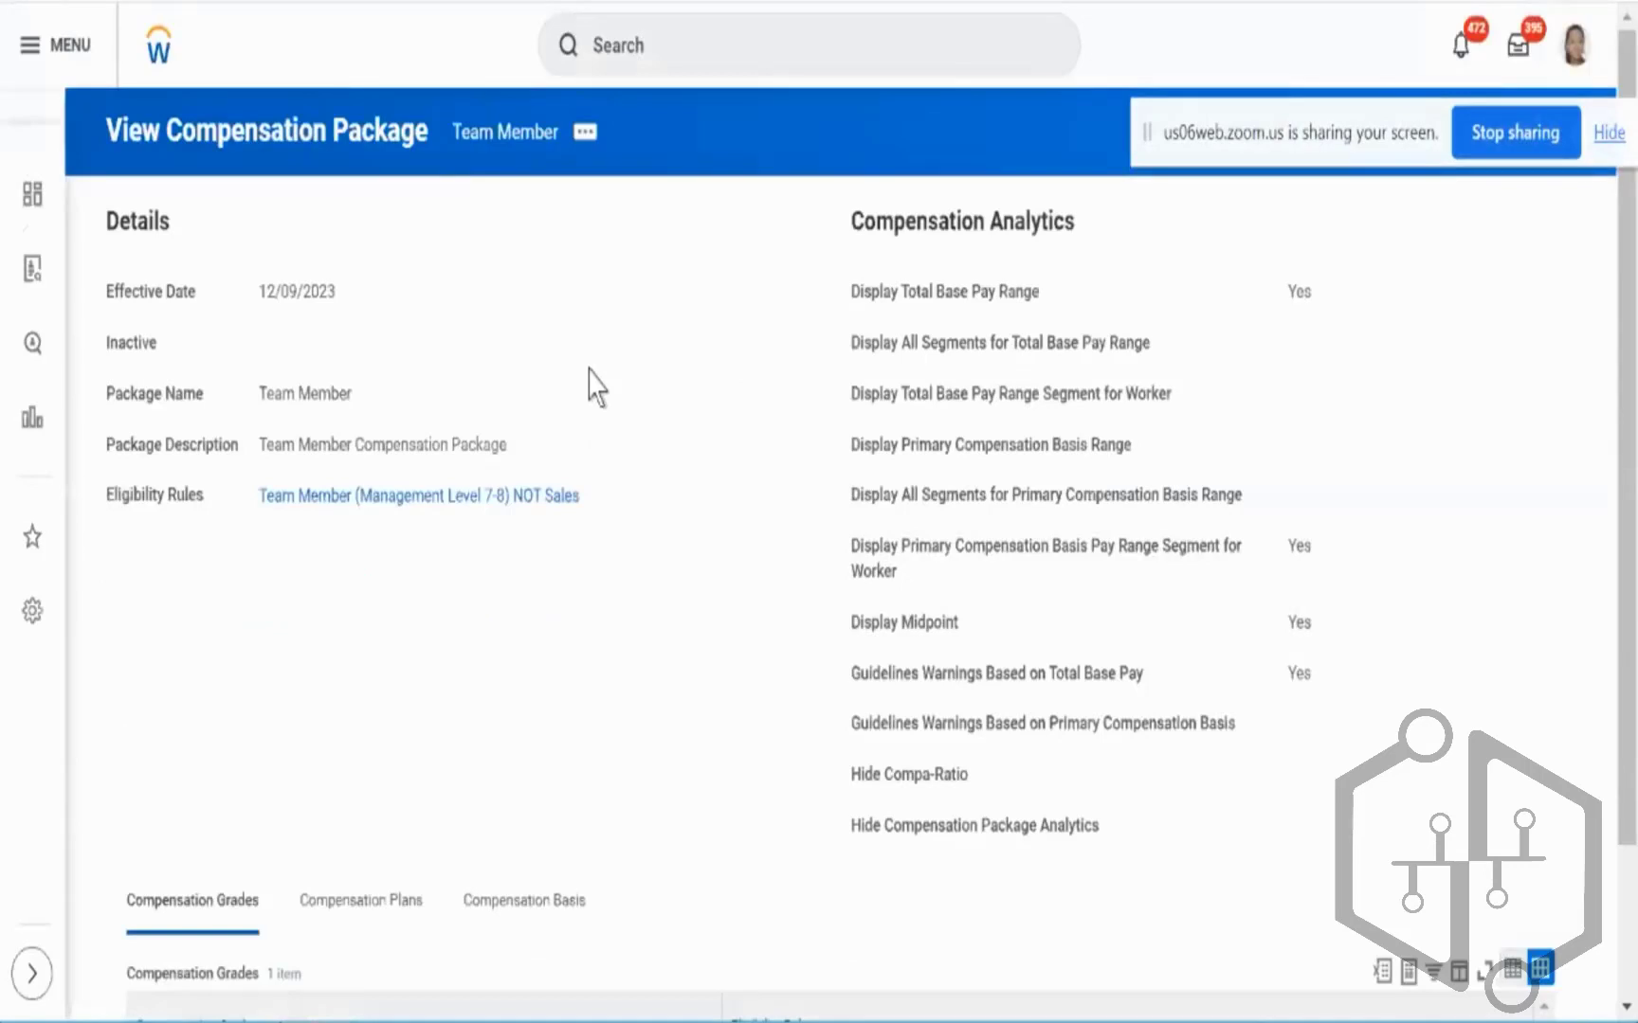
scroll(588, 379, "down", 2)
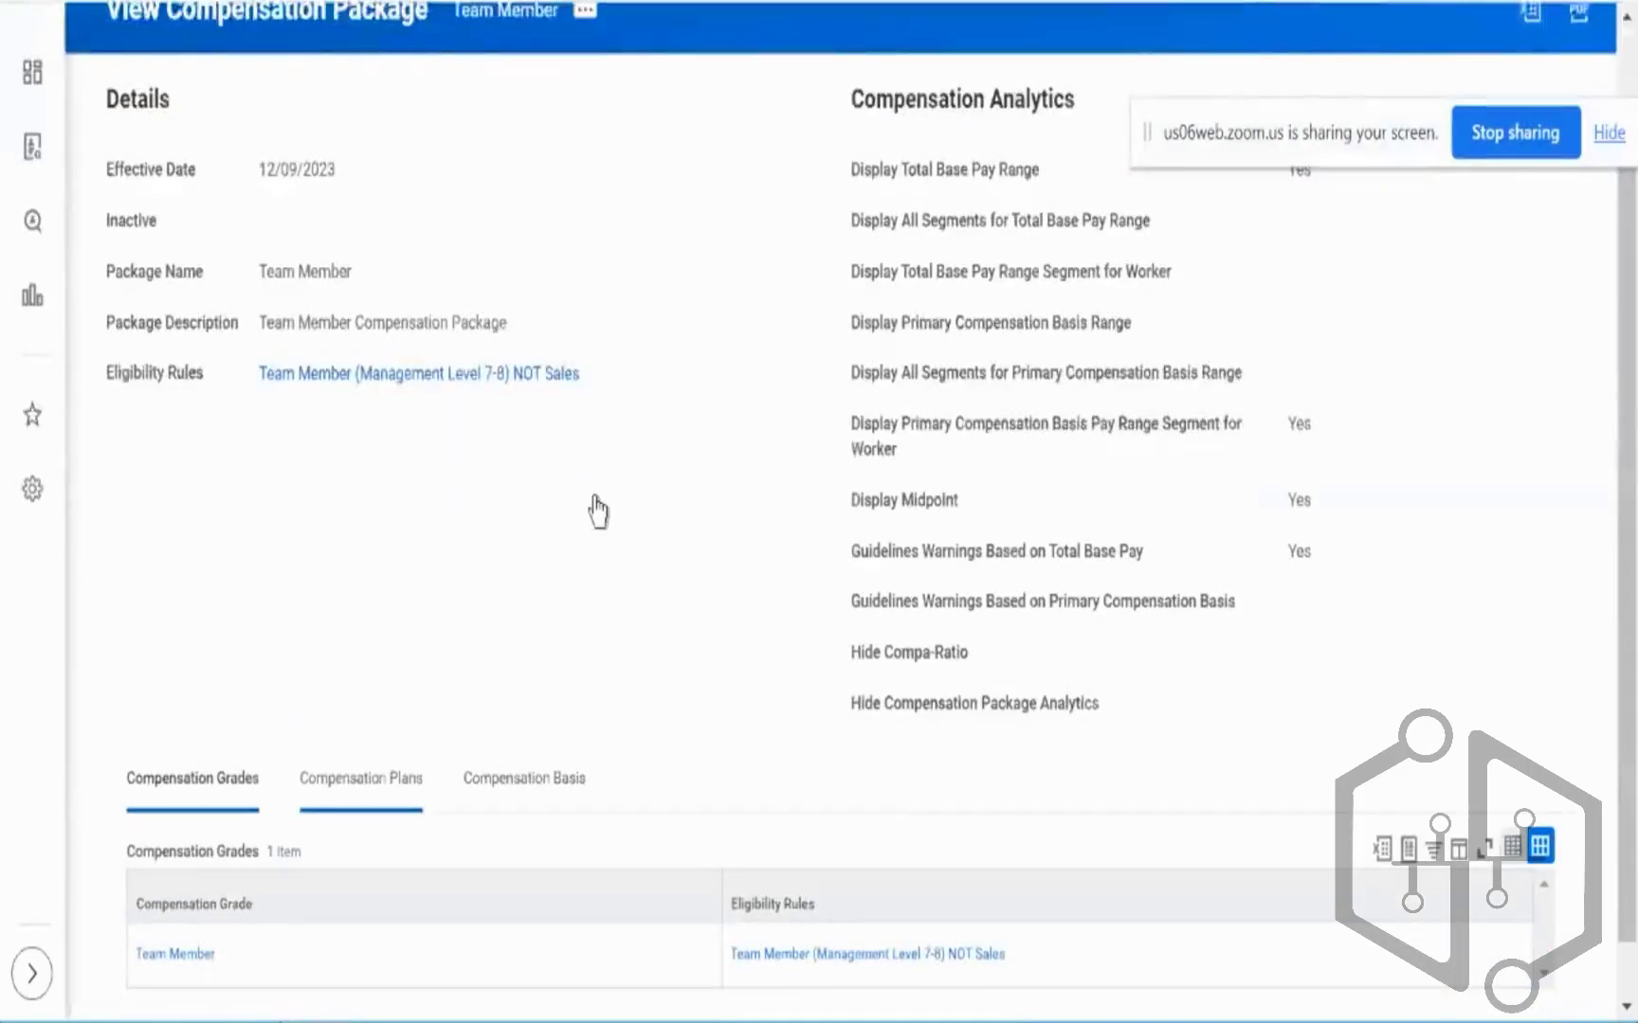
scroll(606, 502, "down", 6)
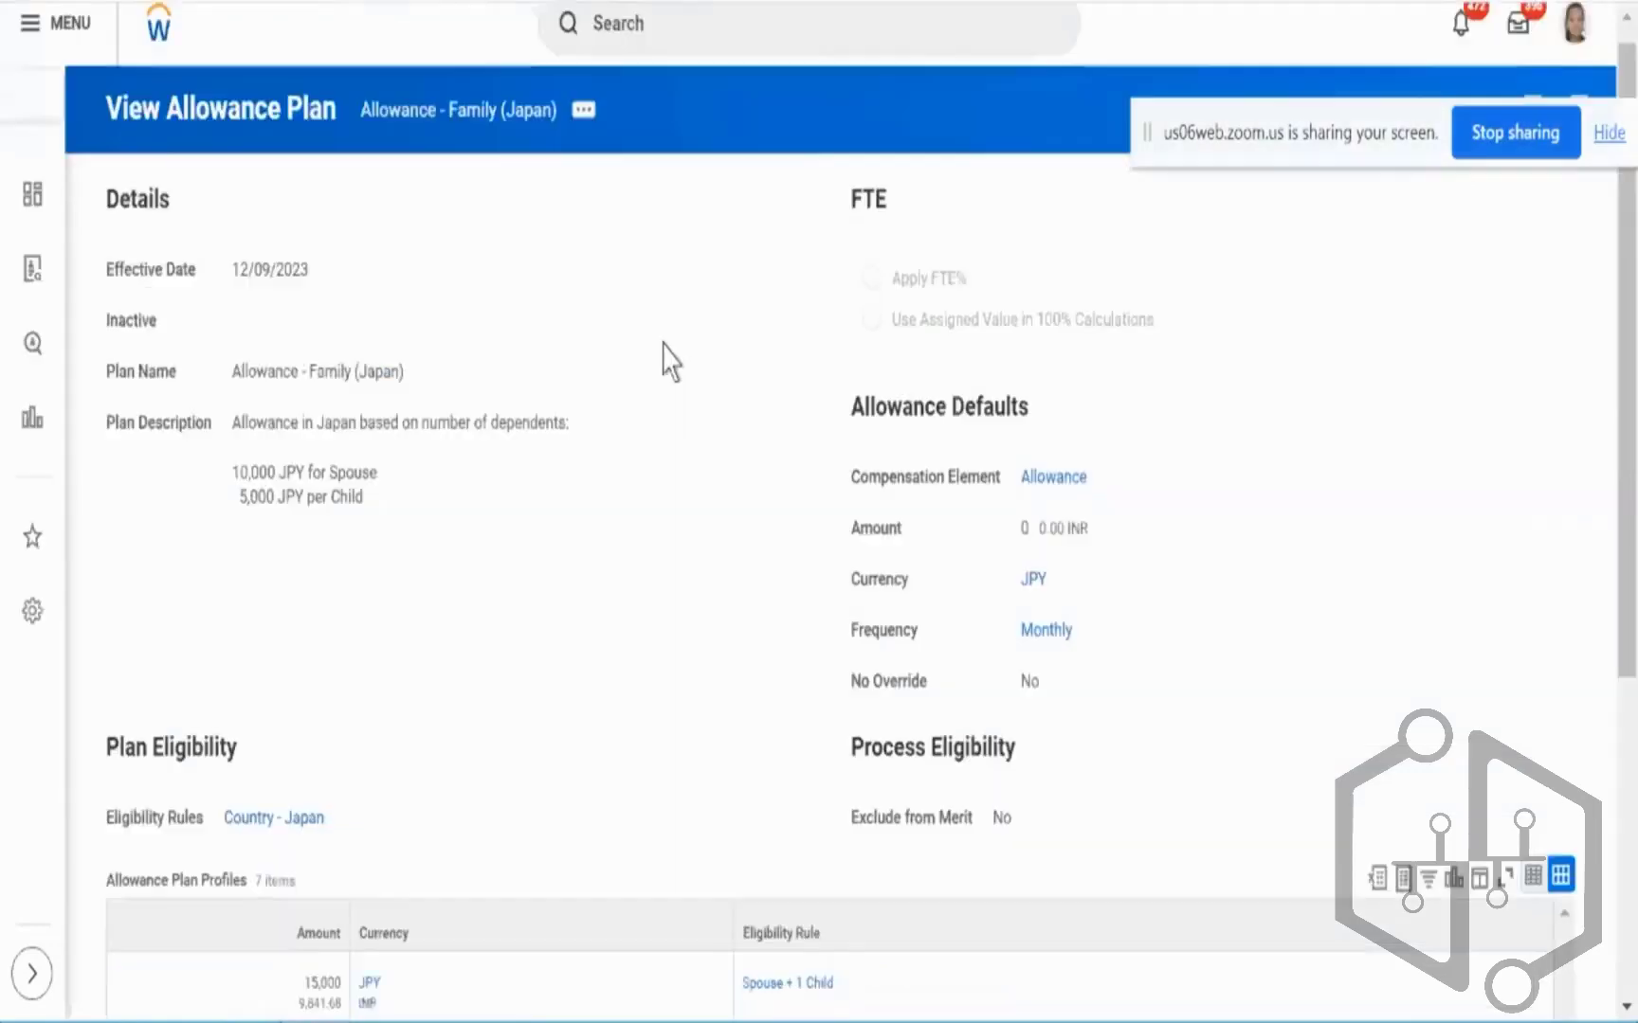
scroll(380, 980, "down", 1)
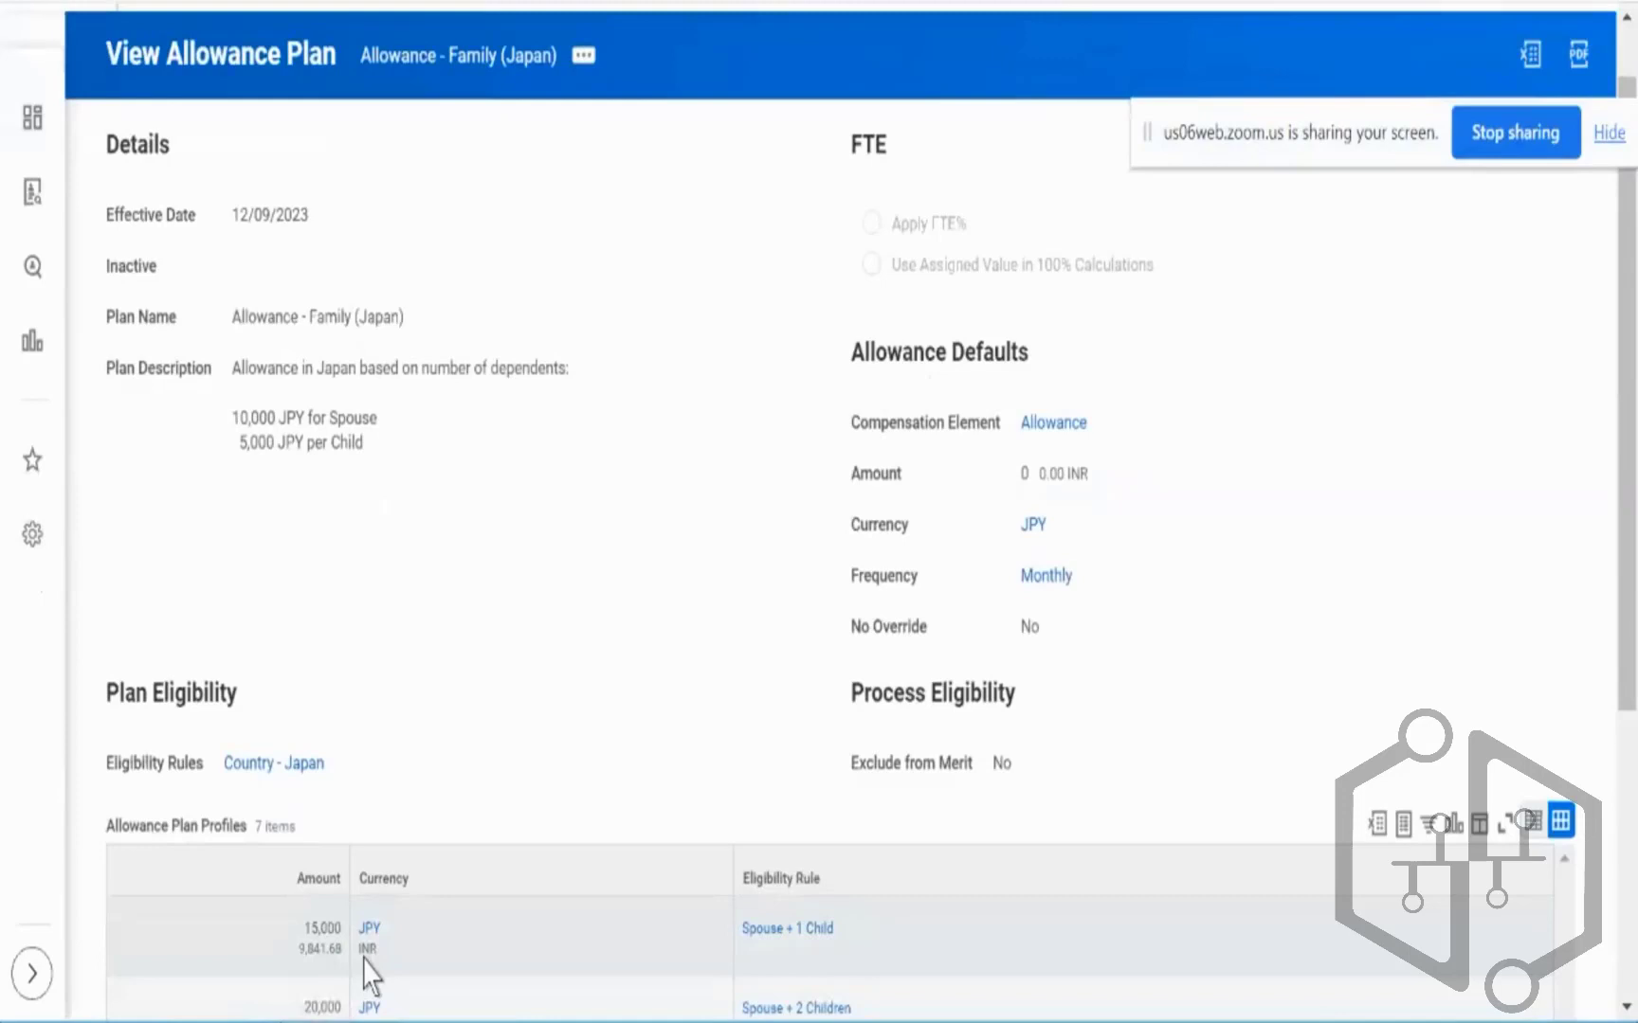
scroll(741, 384, "down", 3)
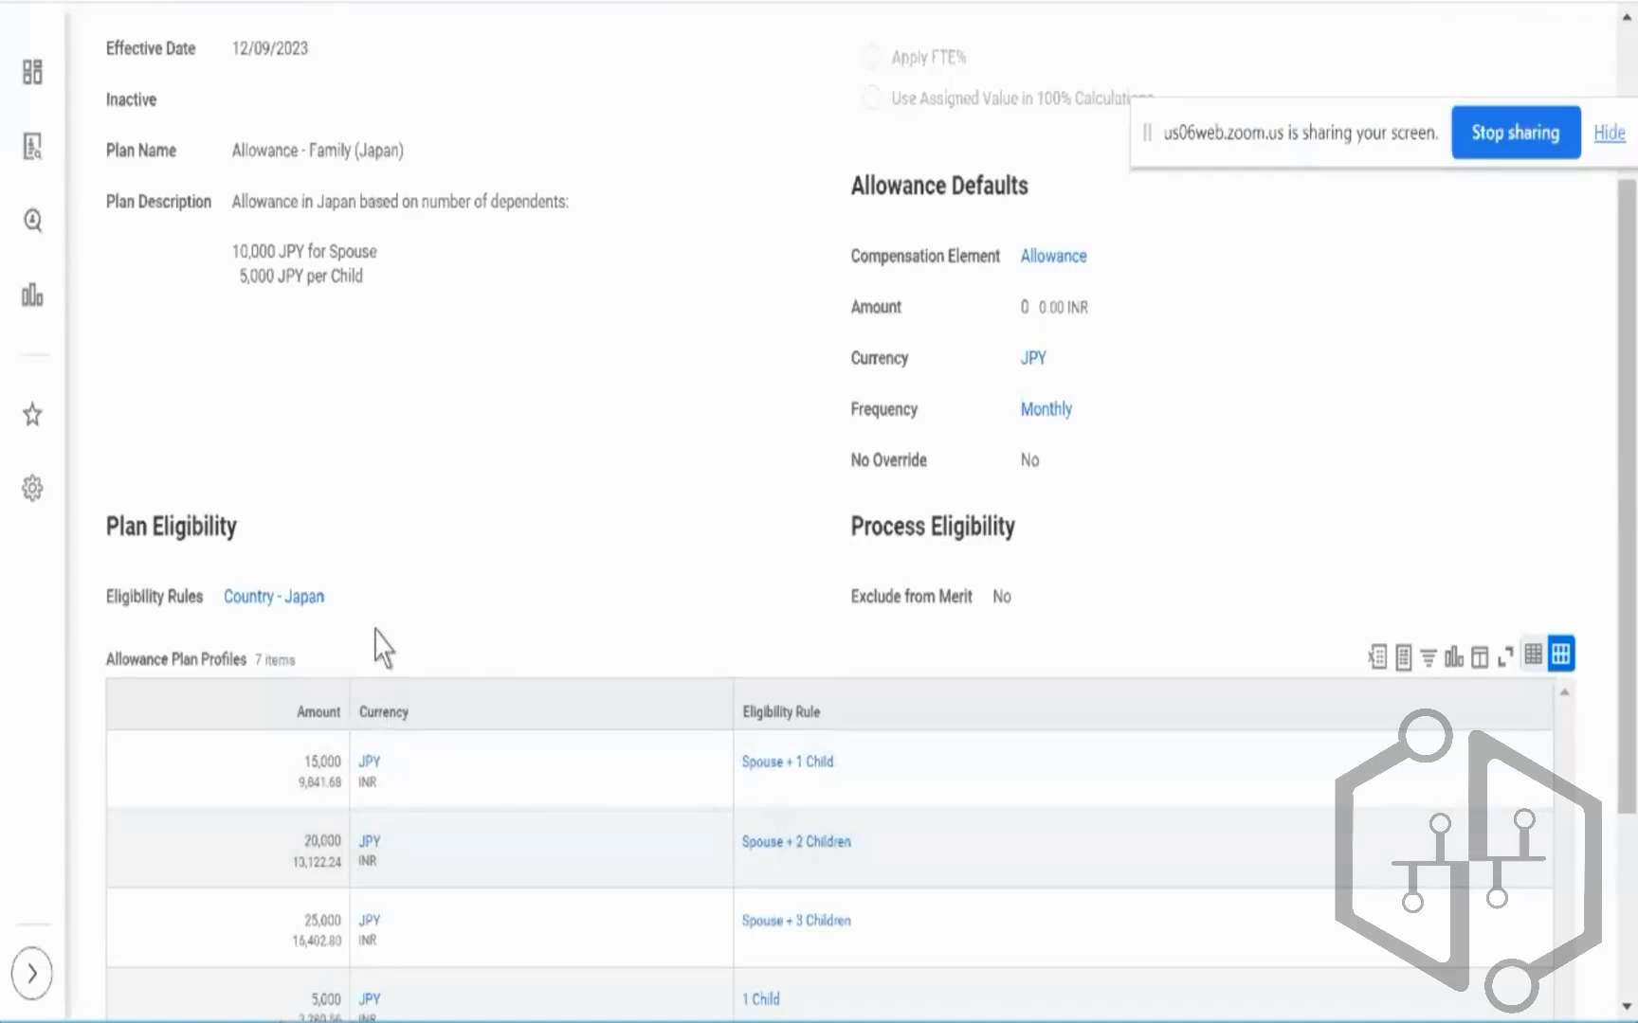
Return to the Team Member compensation package and review its details, analytics settings and list of compensation plans
key("alt+Left")
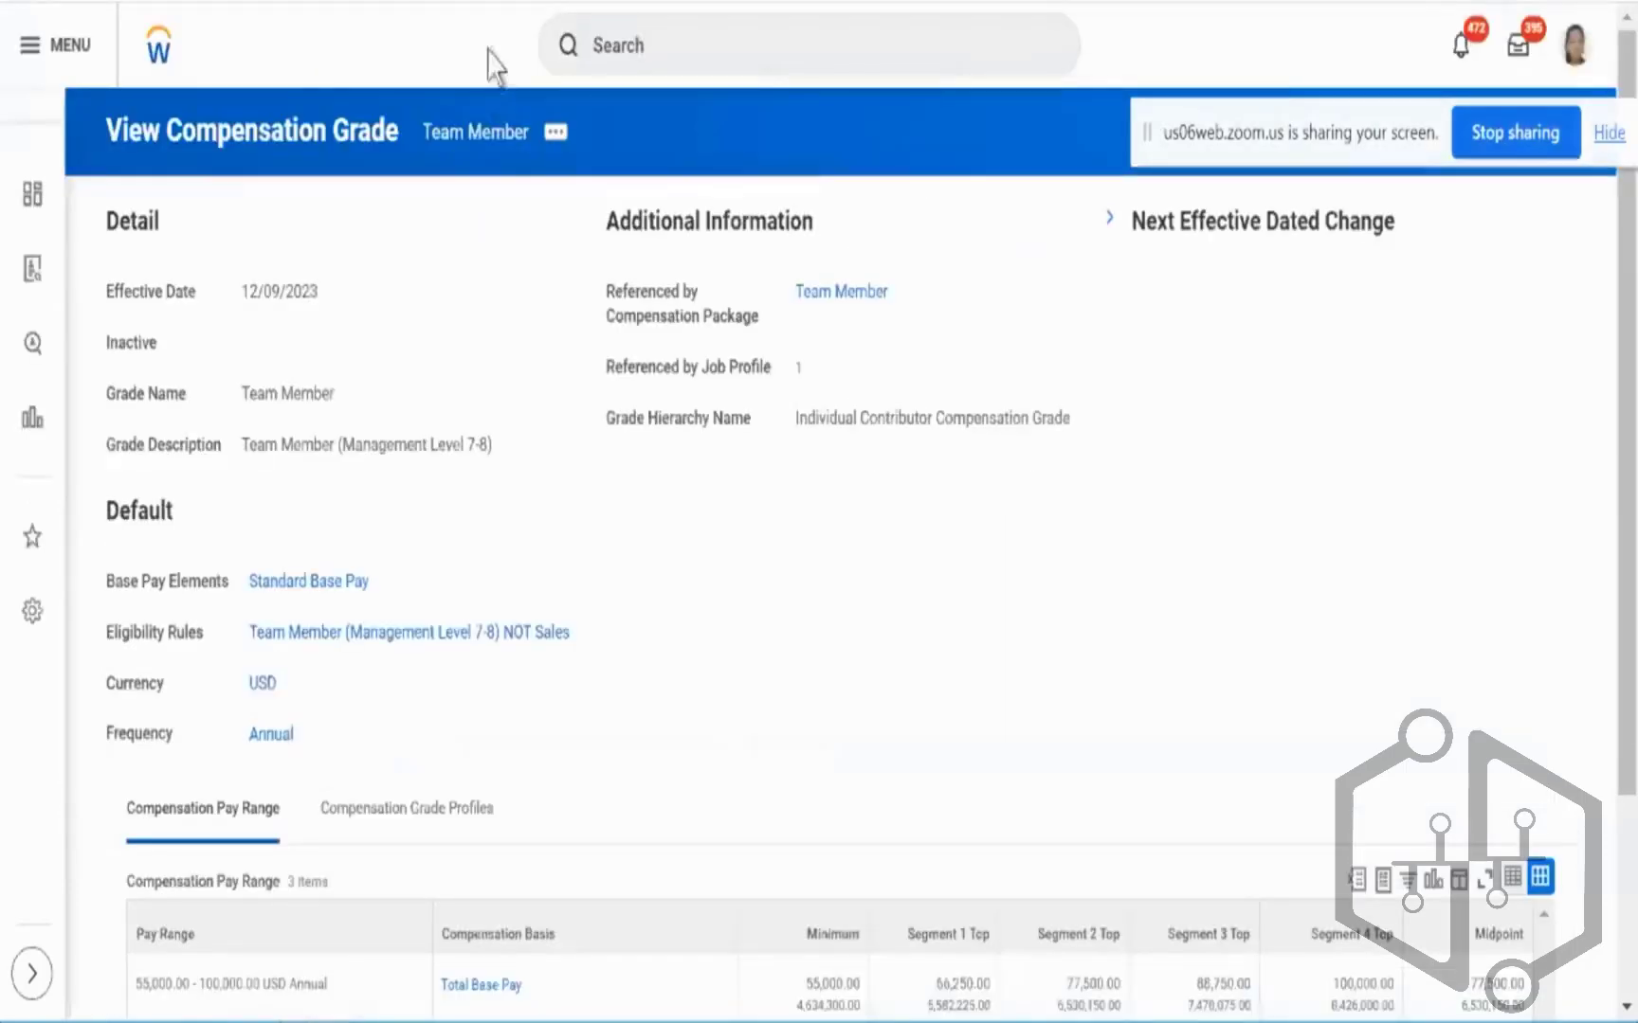
key("alt+Left")
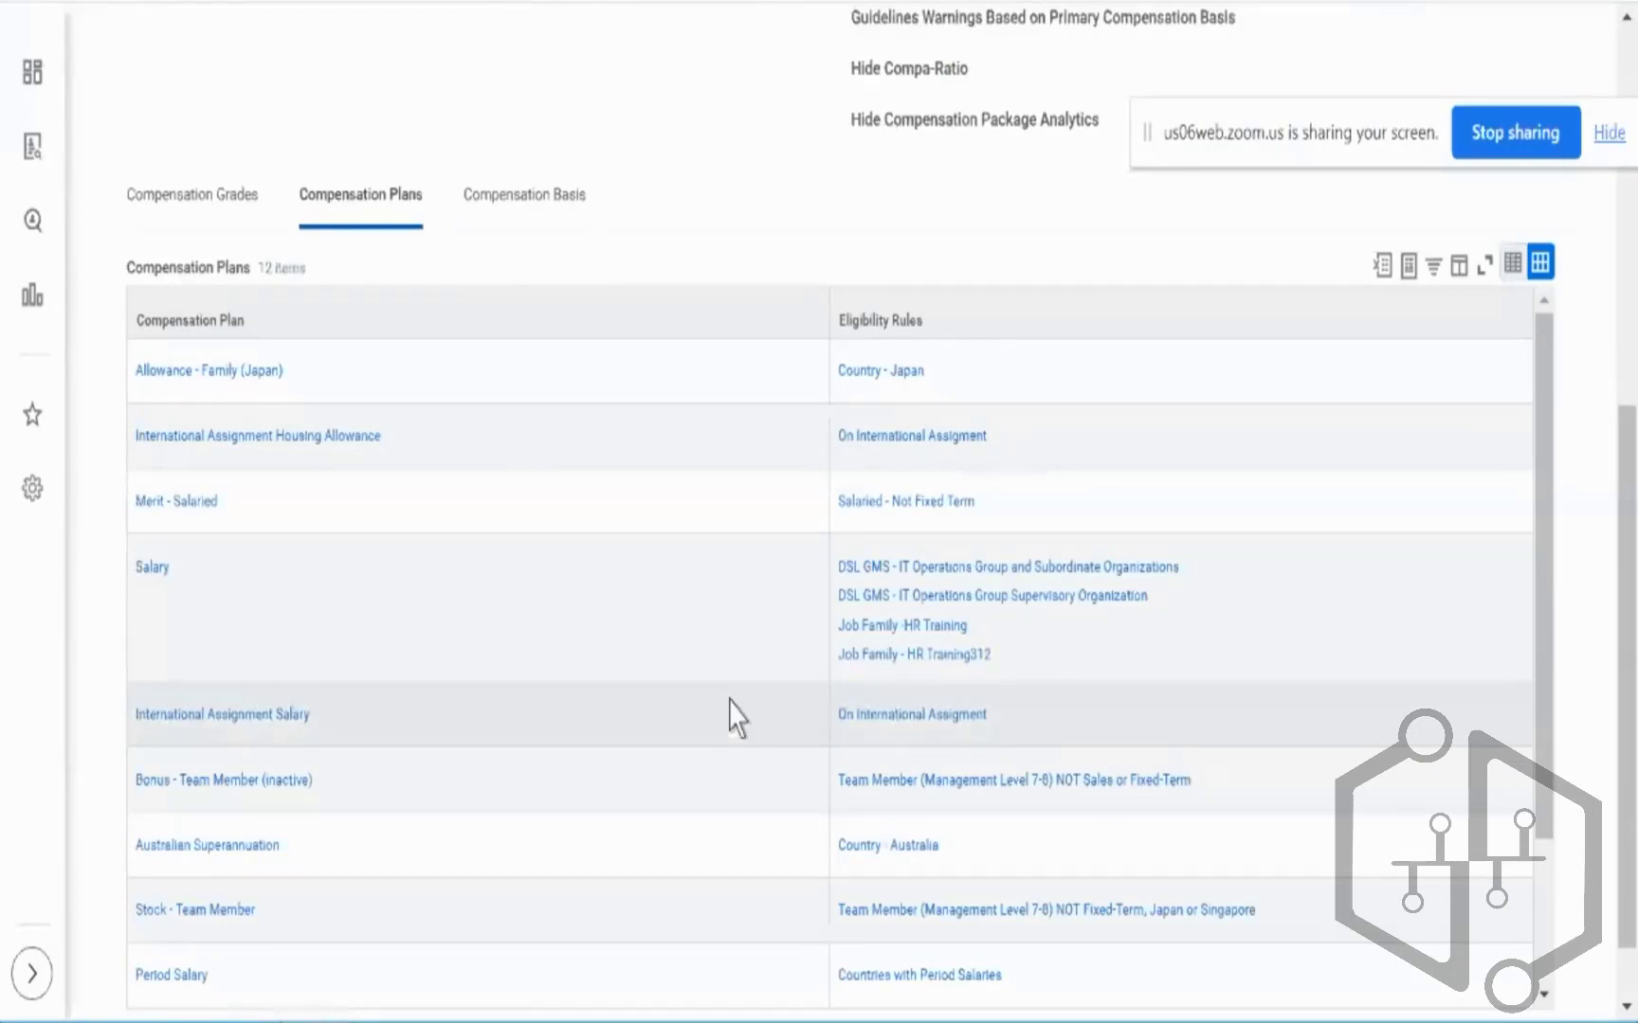
scroll(559, 135, "up", 3)
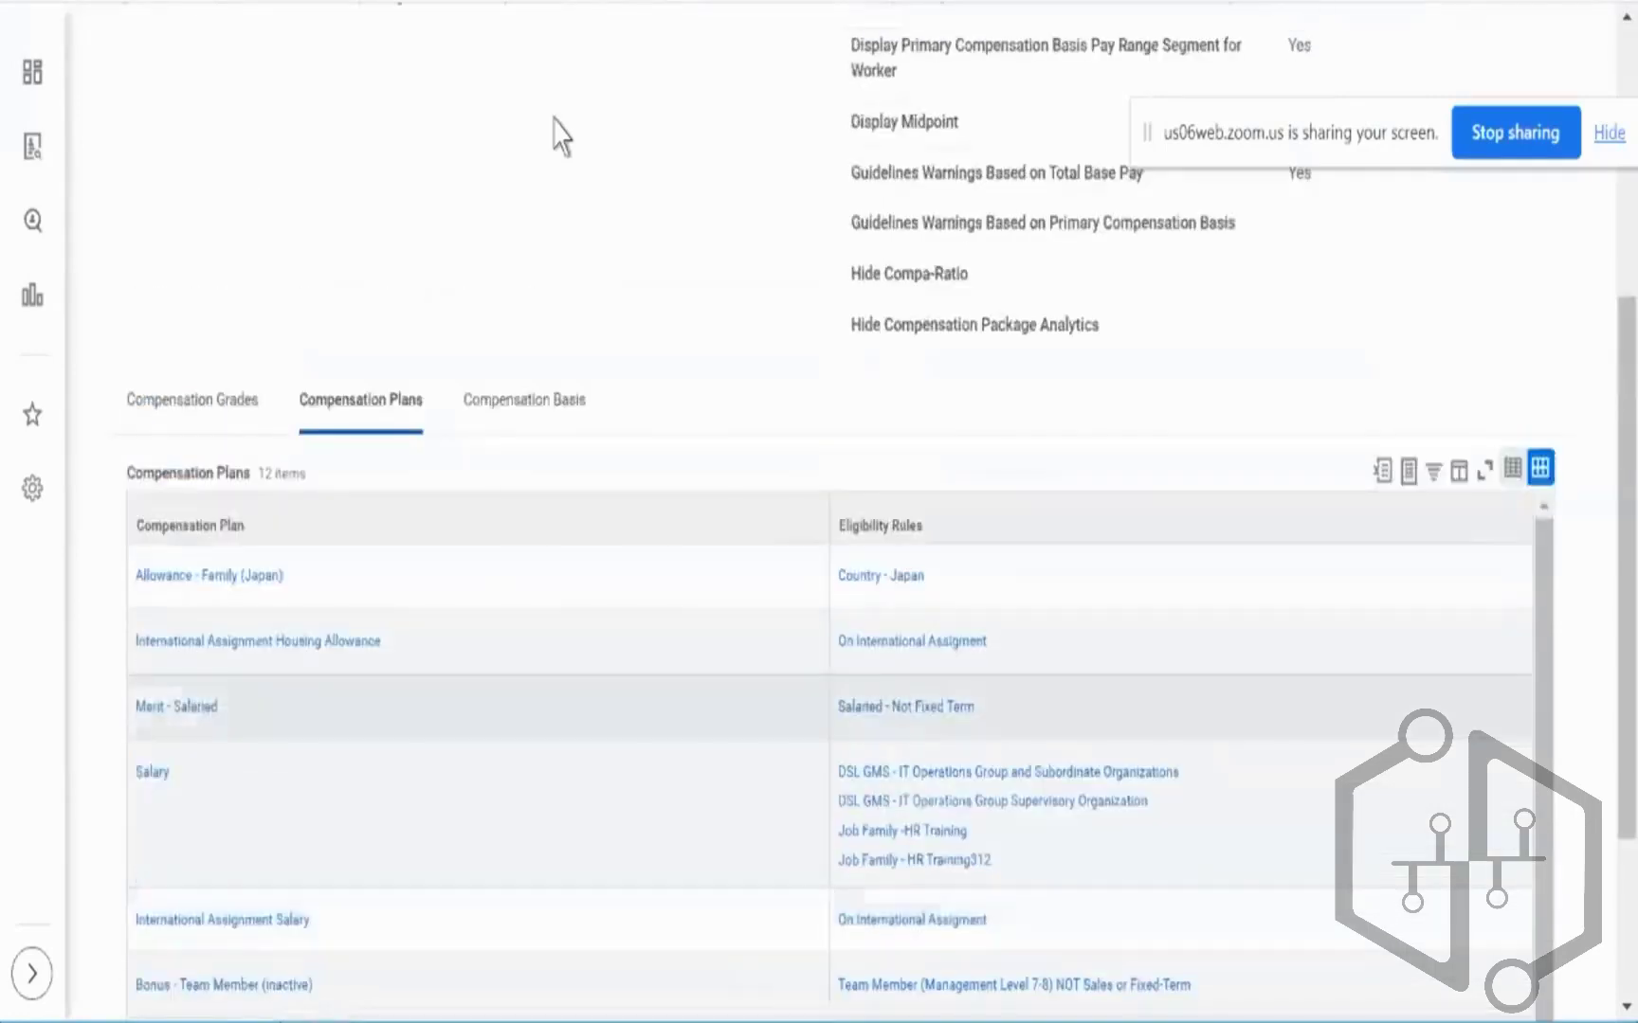
scroll(597, 384, "up", 5)
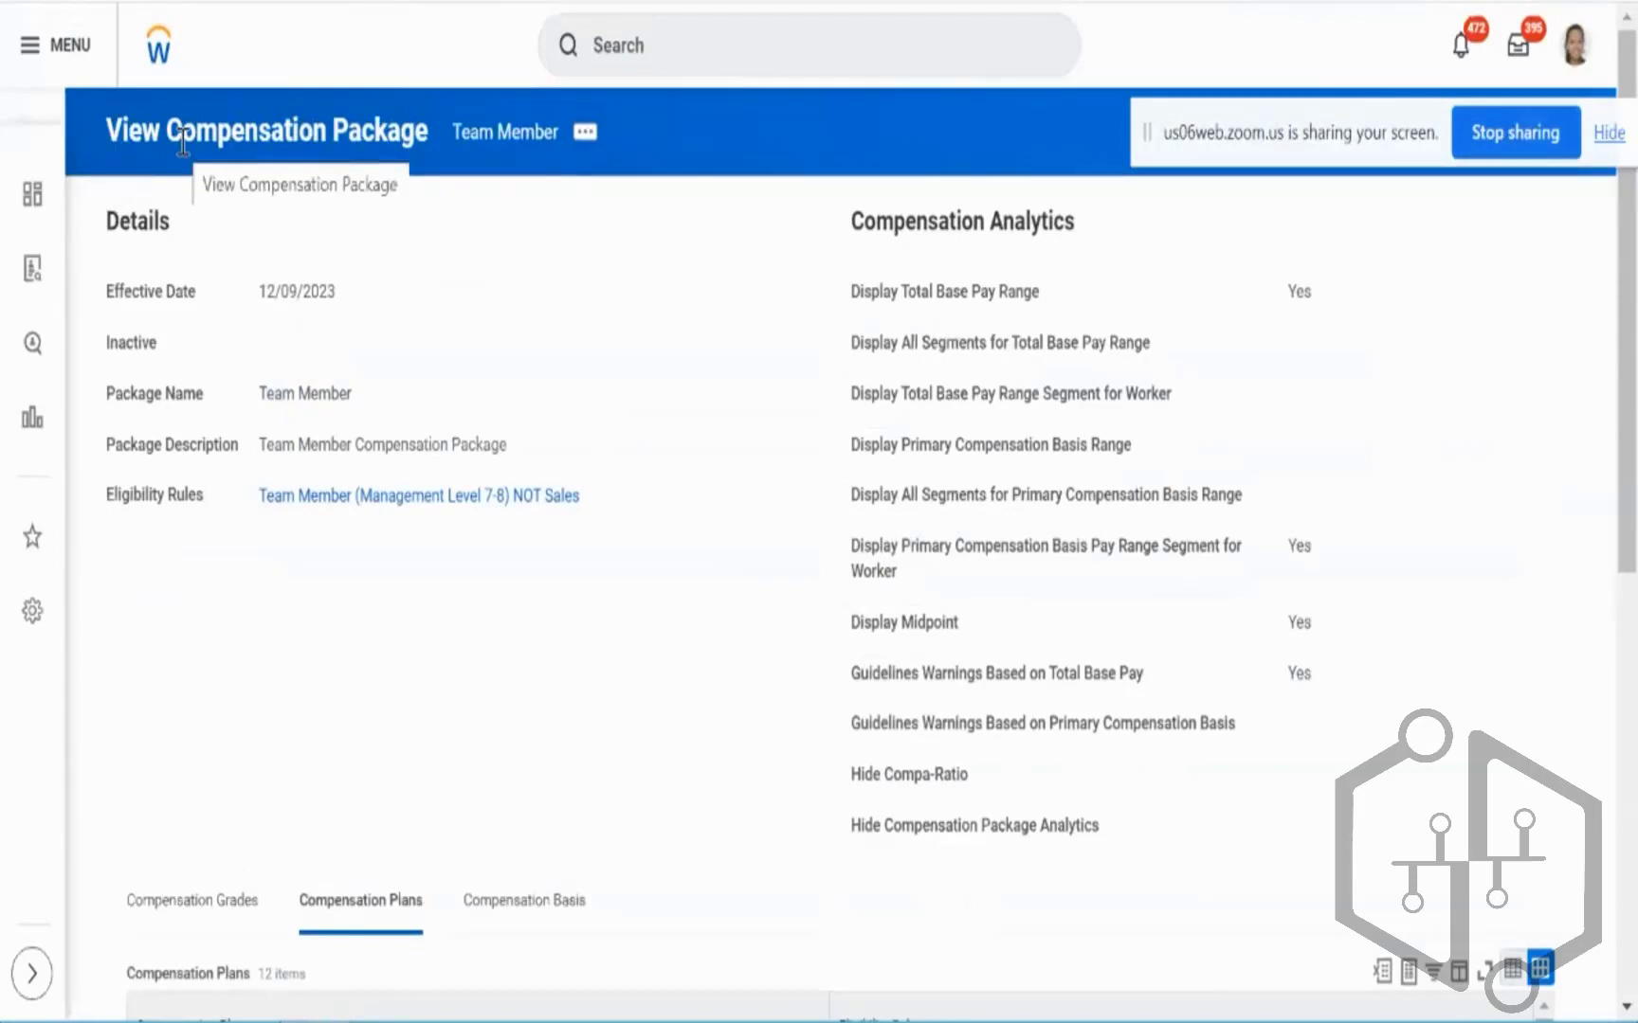
scroll(475, 760, "down", 5)
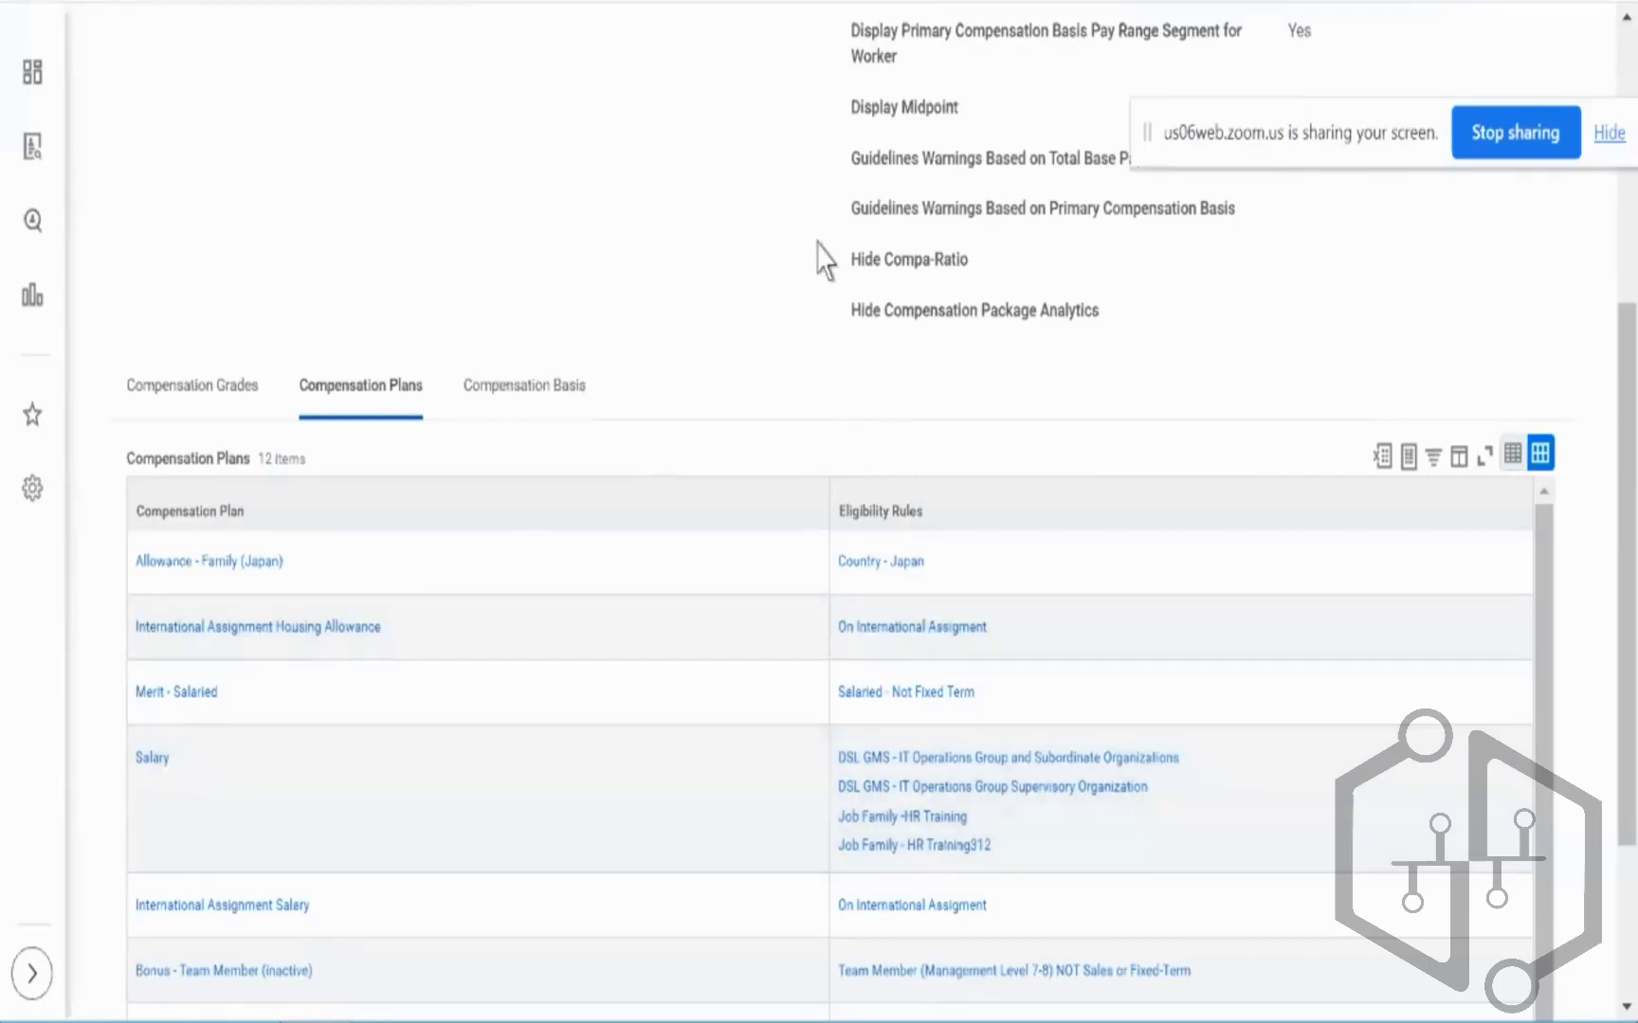
scroll(822, 258, "up", 5)
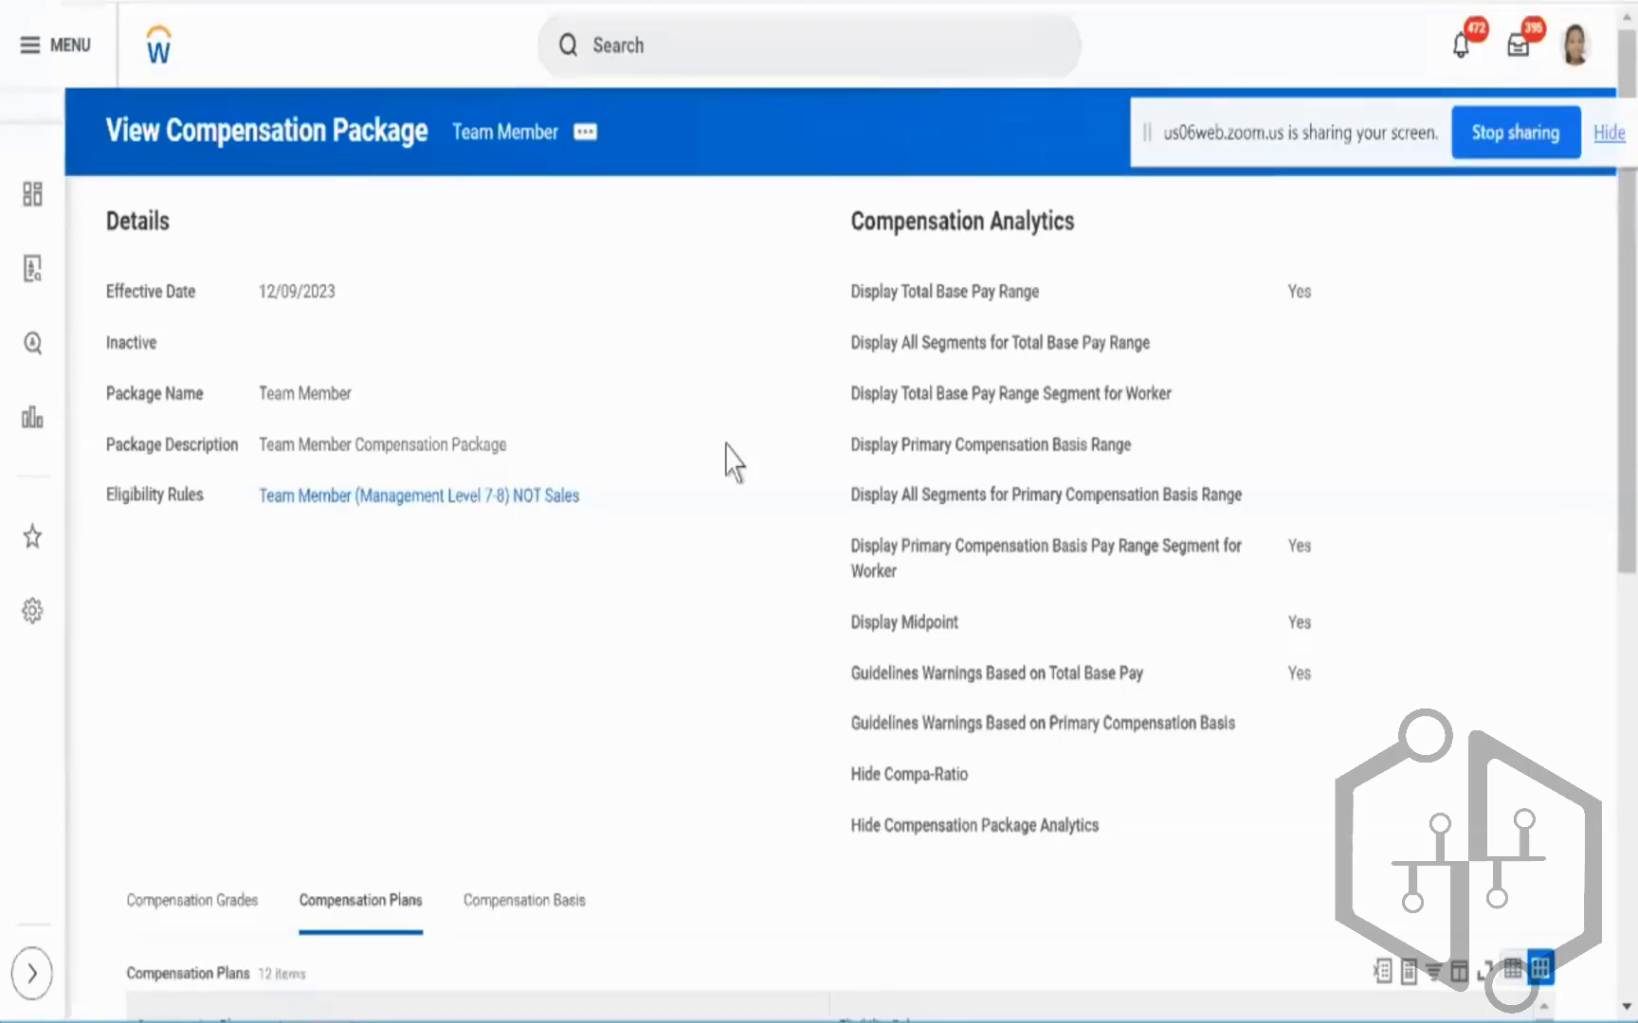
Review the Team Member package's compensation grades, and switch to the Compensation PDF to read its Compensation Elements page at 90% zoom
scroll(732, 464, "down", 5)
left_click(239, 431)
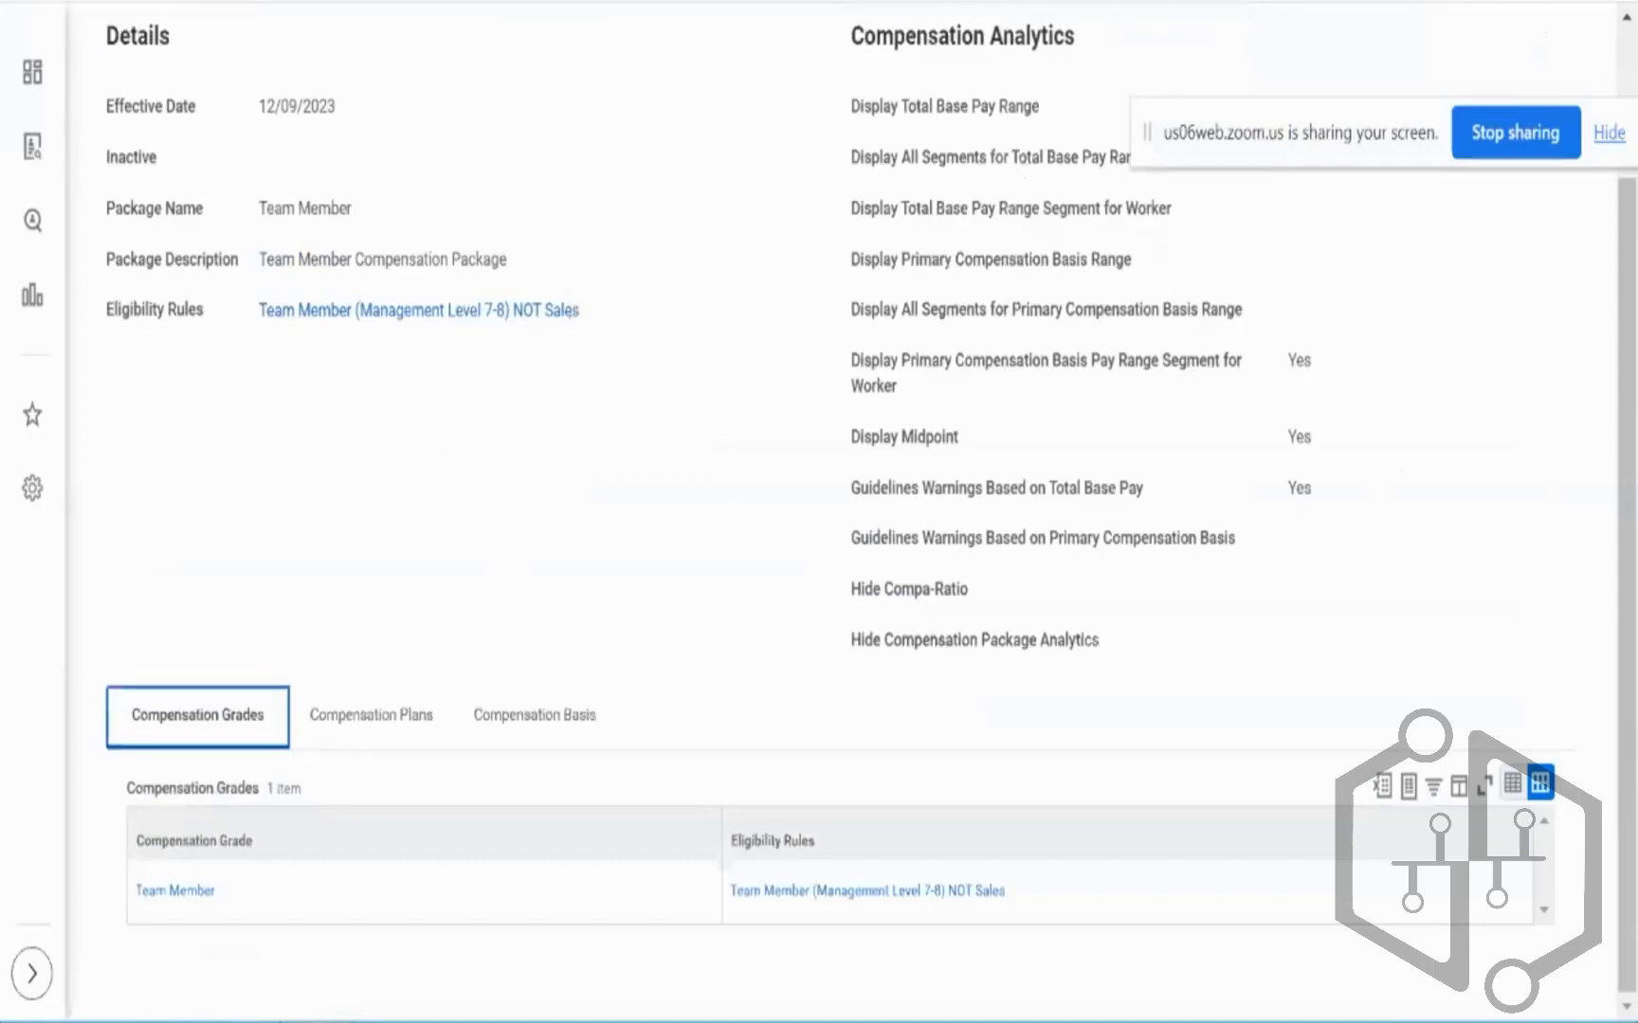
key("alt+Tab")
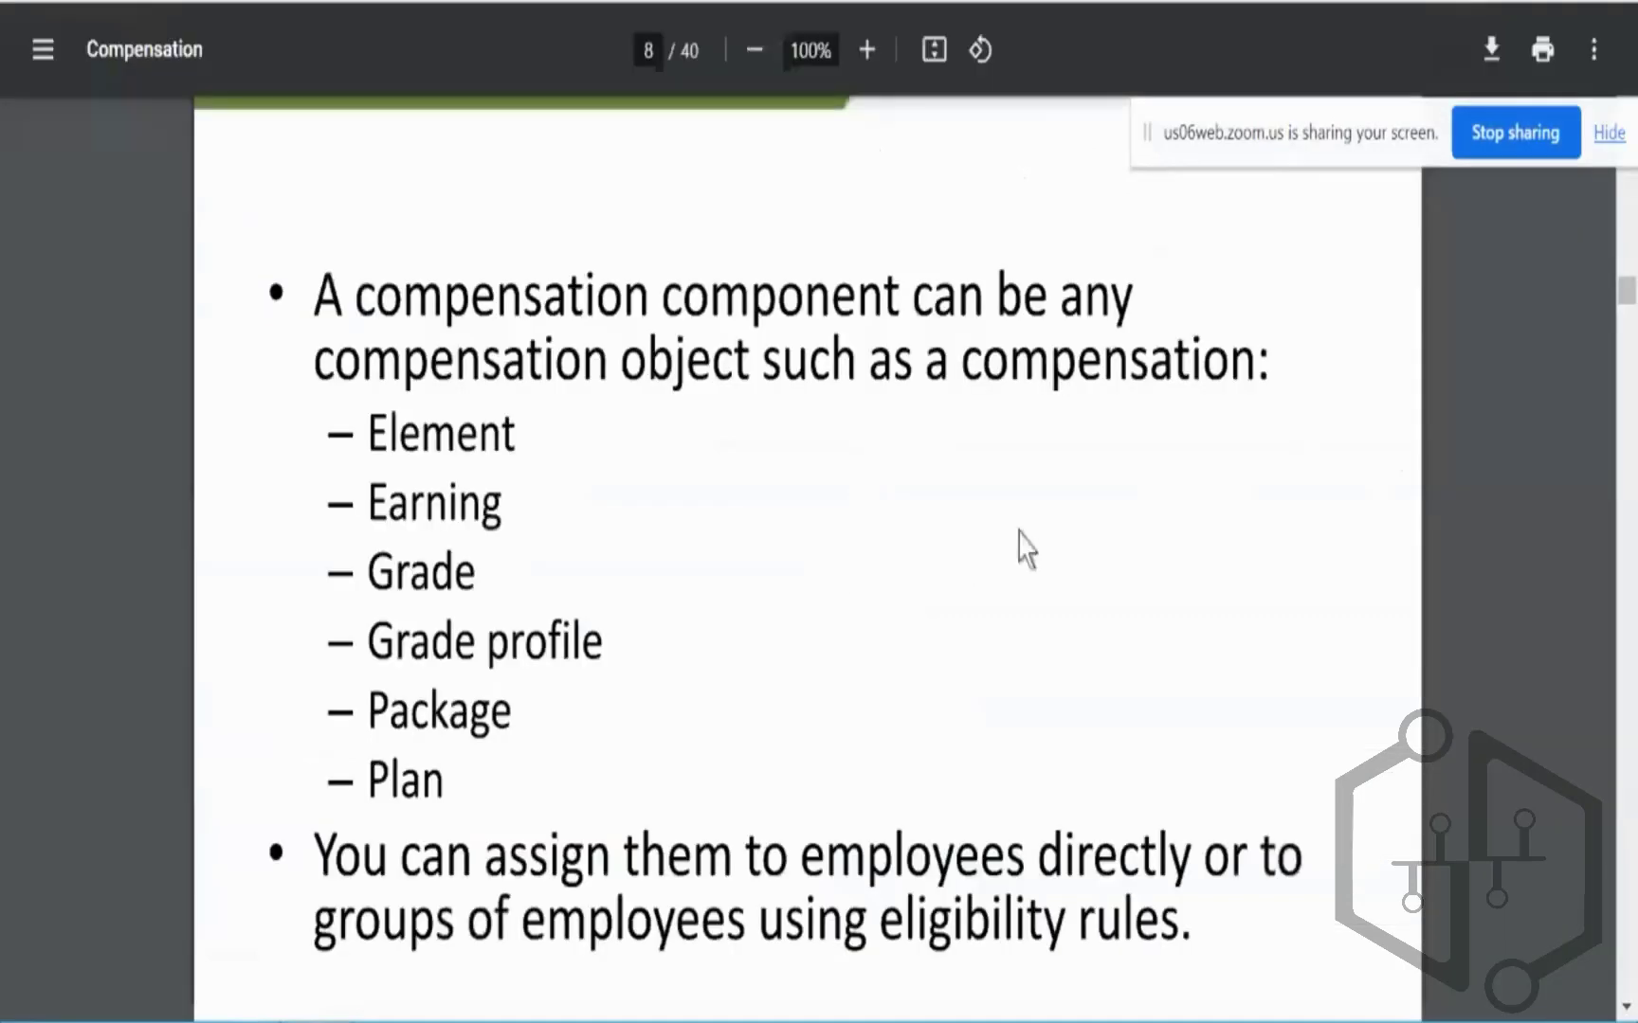
key("Right")
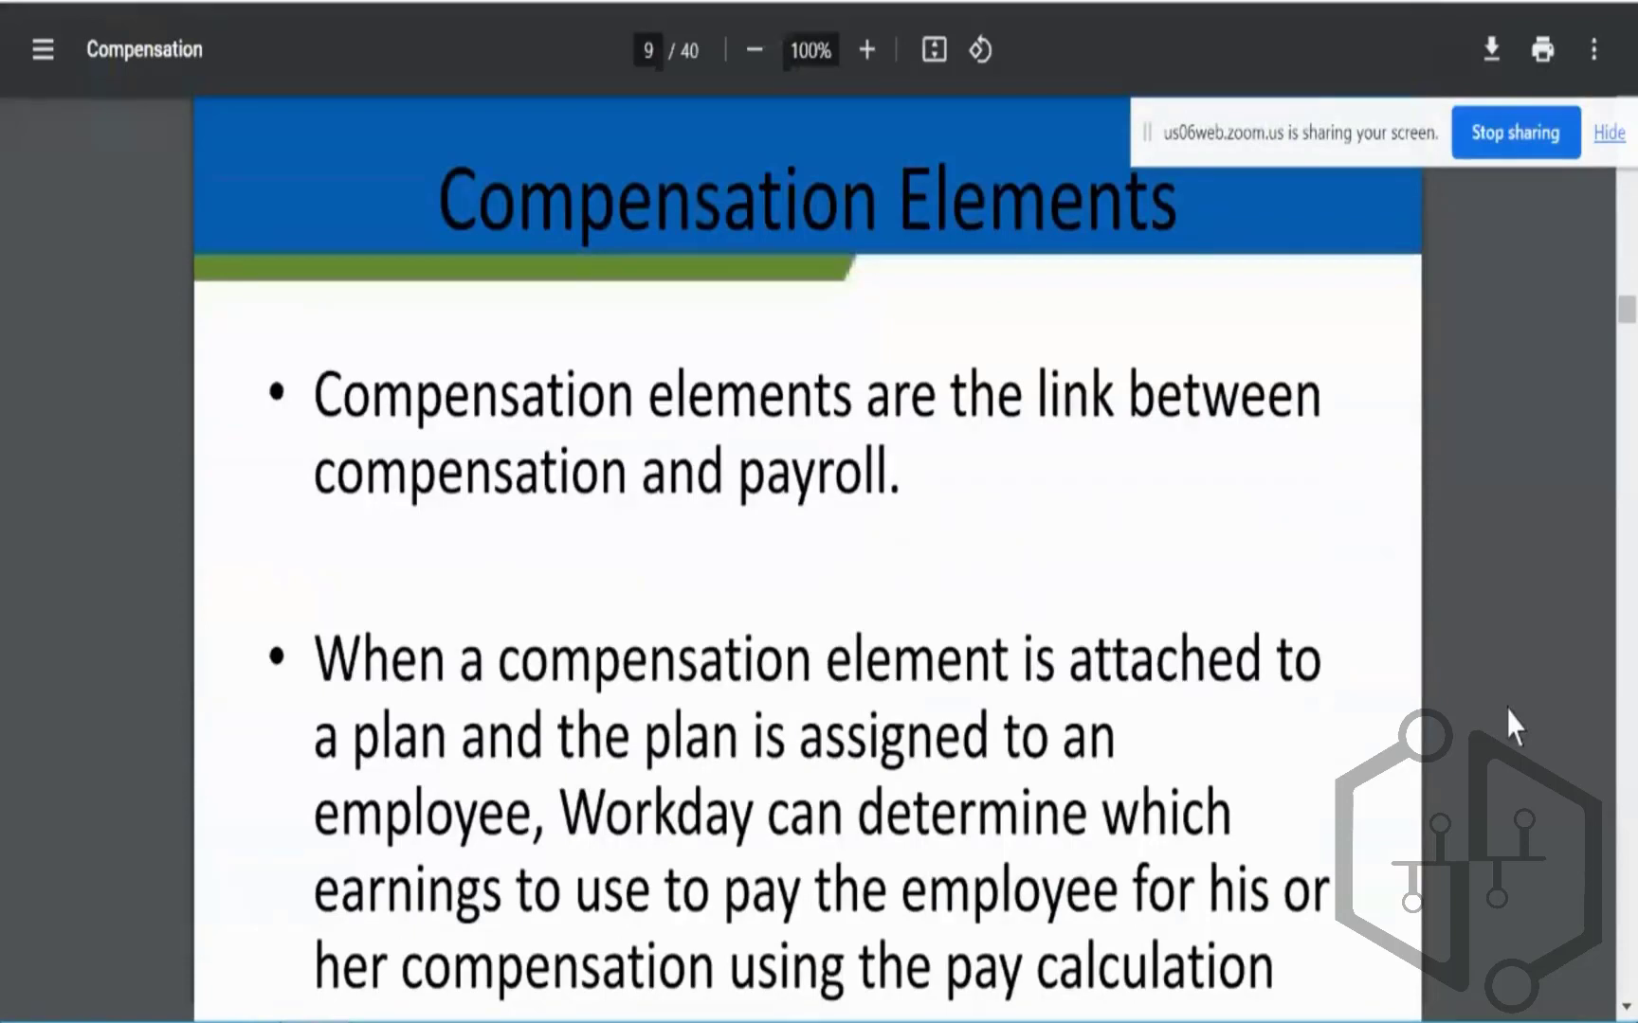
left_click(755, 55)
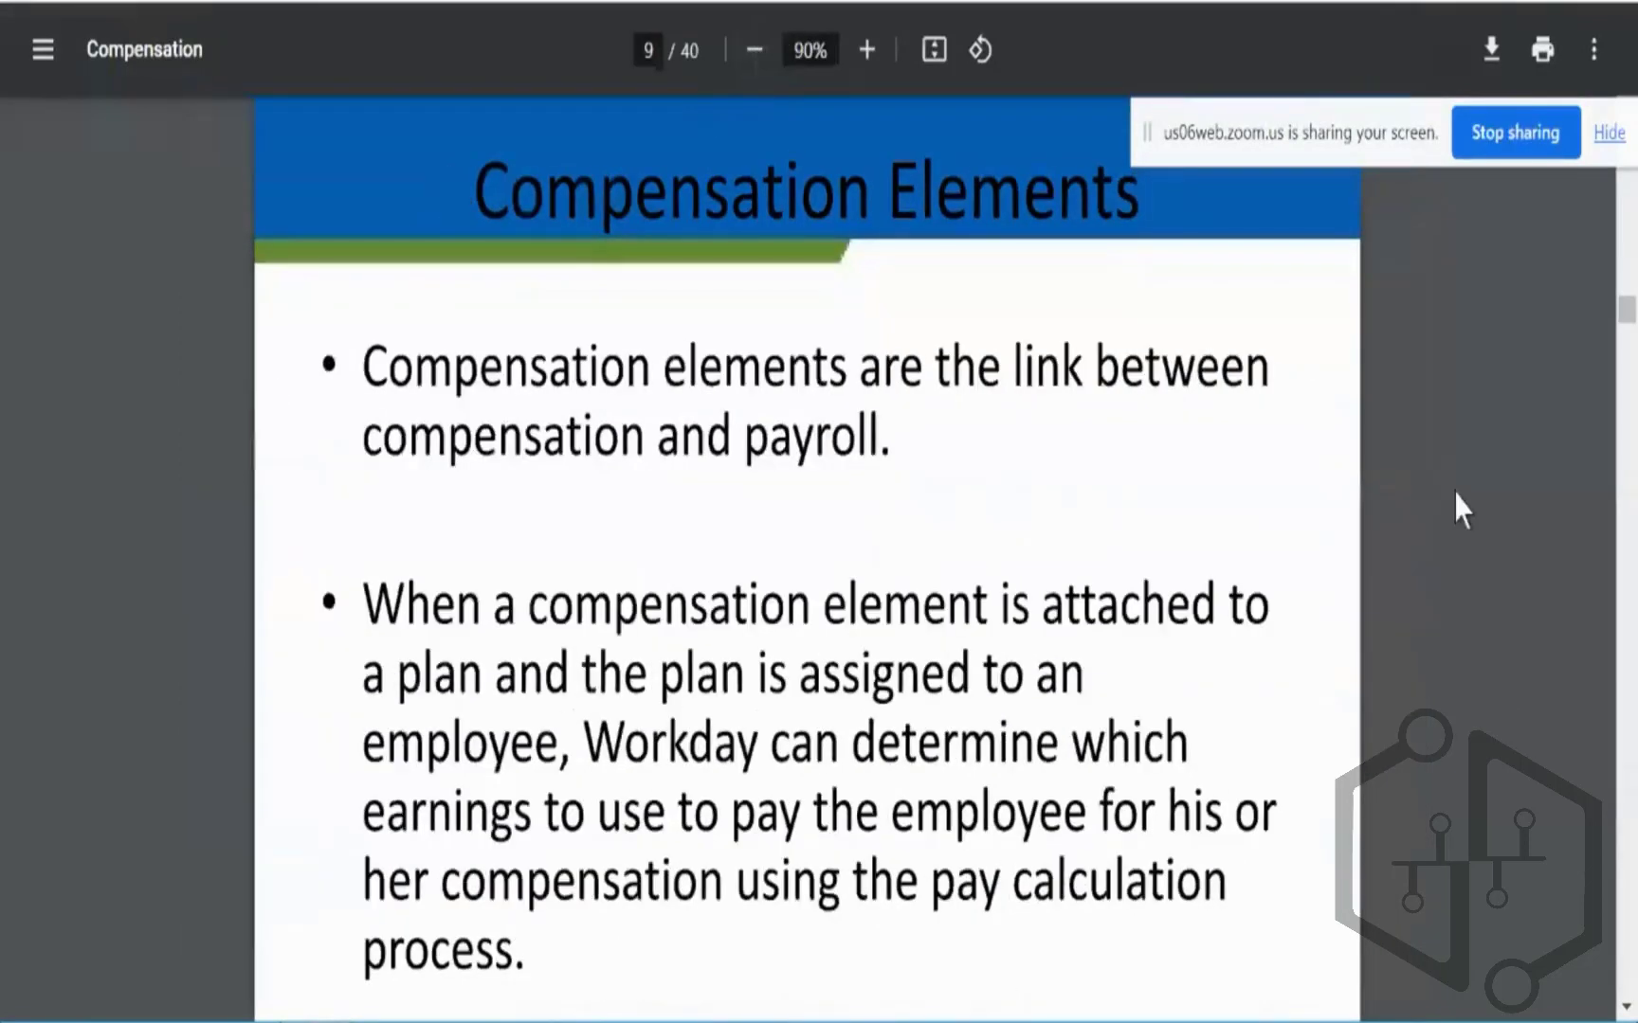
scroll(1453, 493, "down", 1)
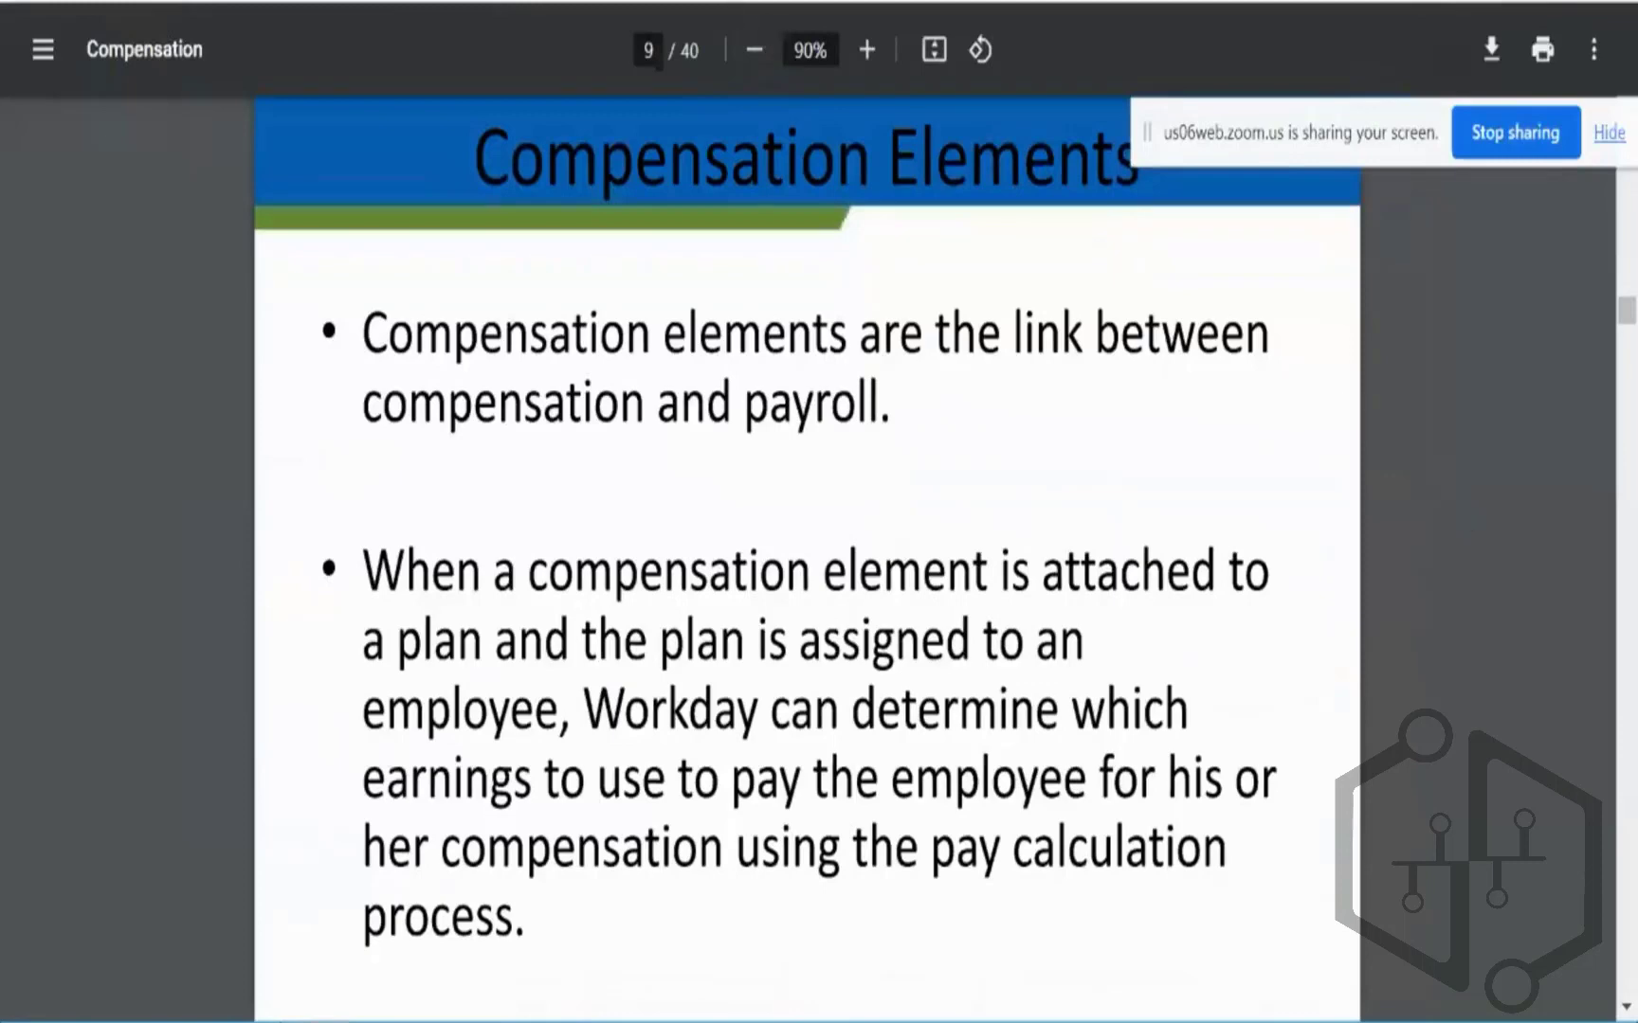
Return to Workday to review the compensation element in the Allowance - Family (Japan) plan's defaults, and switch back to the Compensation PDF
key("ctrl+Tab")
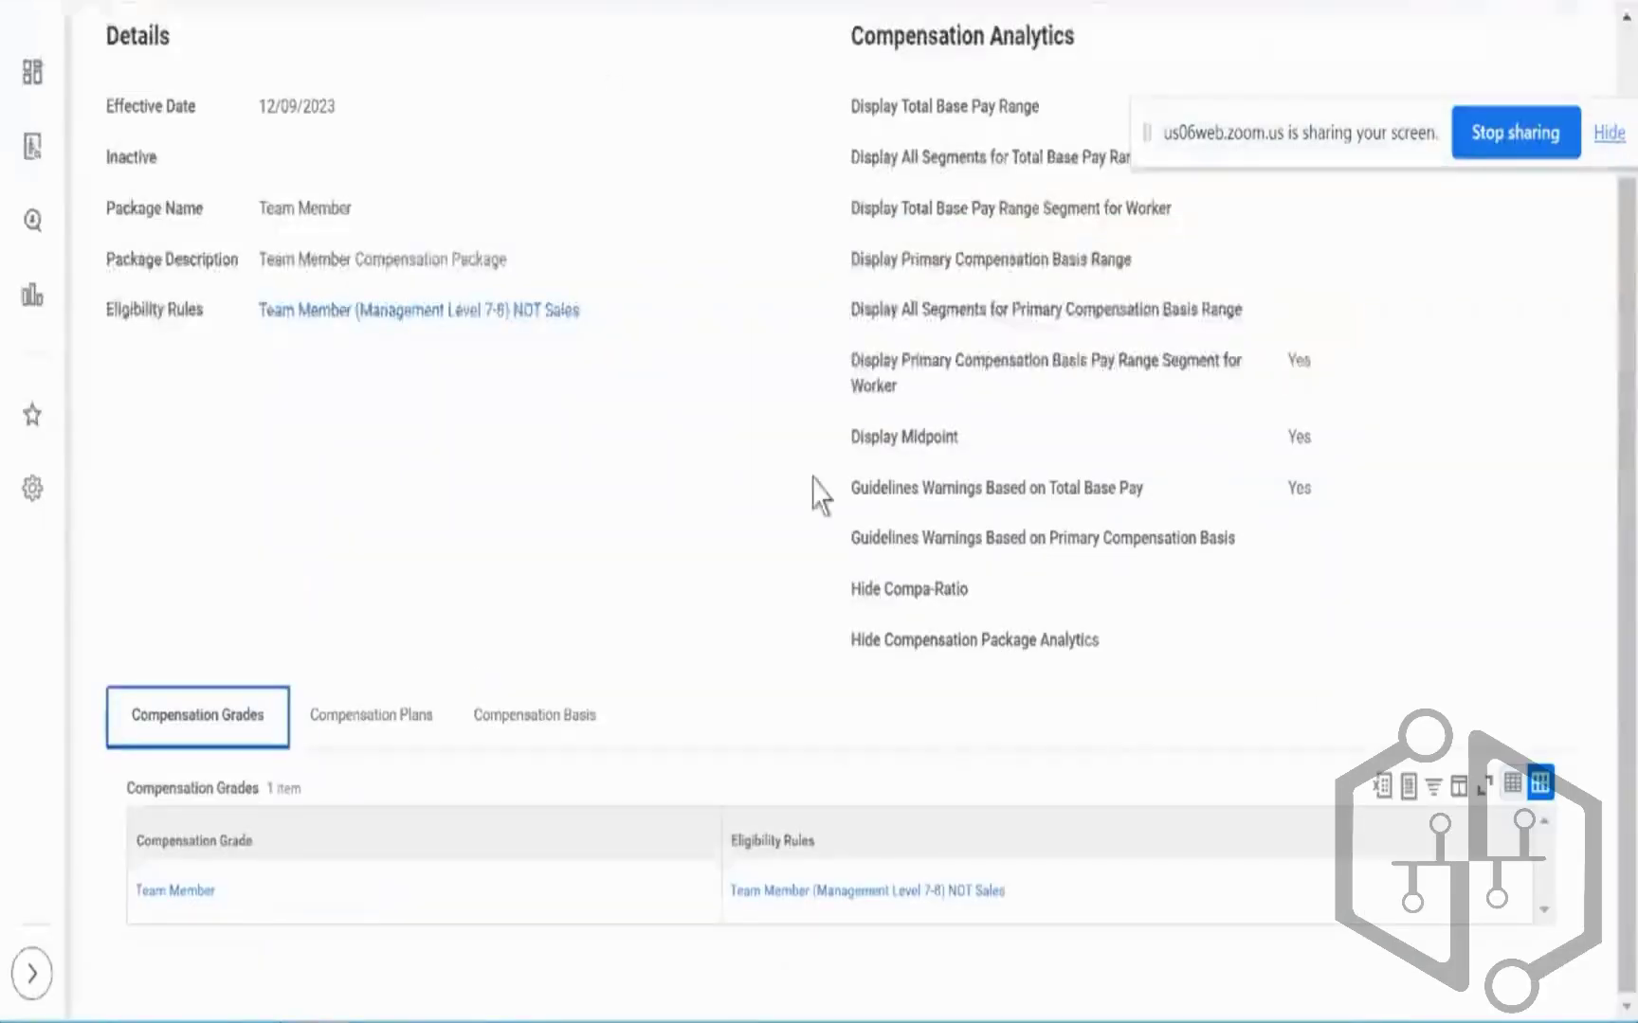
scroll(820, 492, "up", 3)
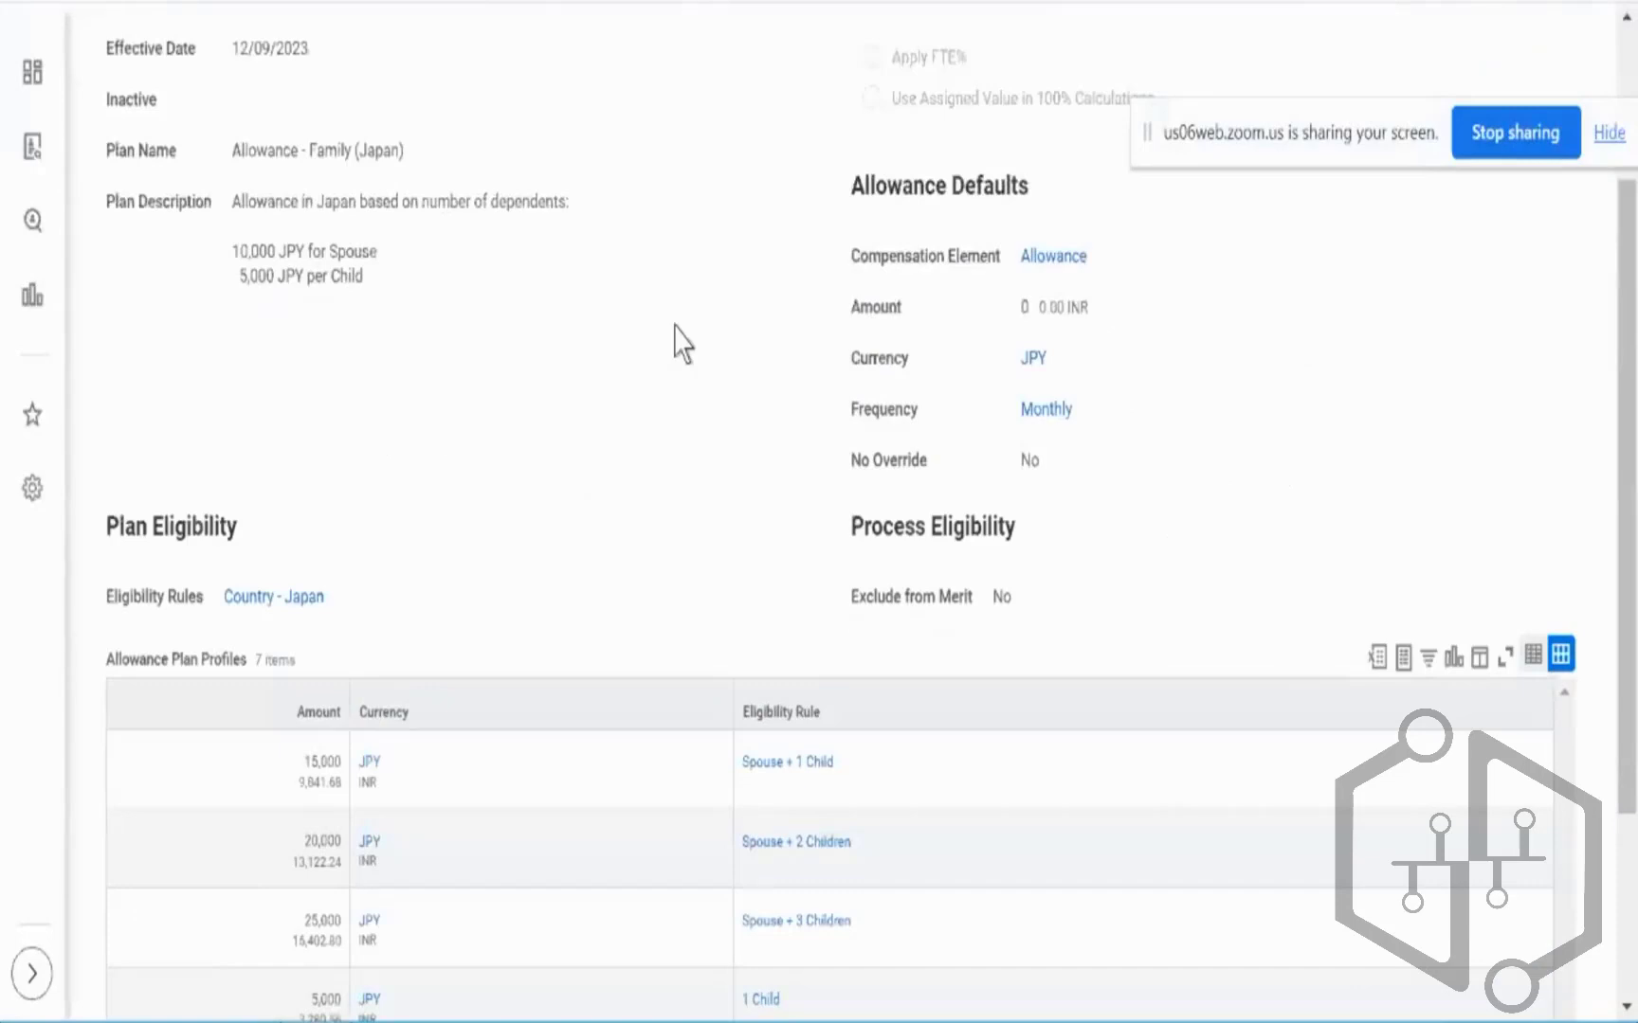
scroll(679, 343, "up", 2)
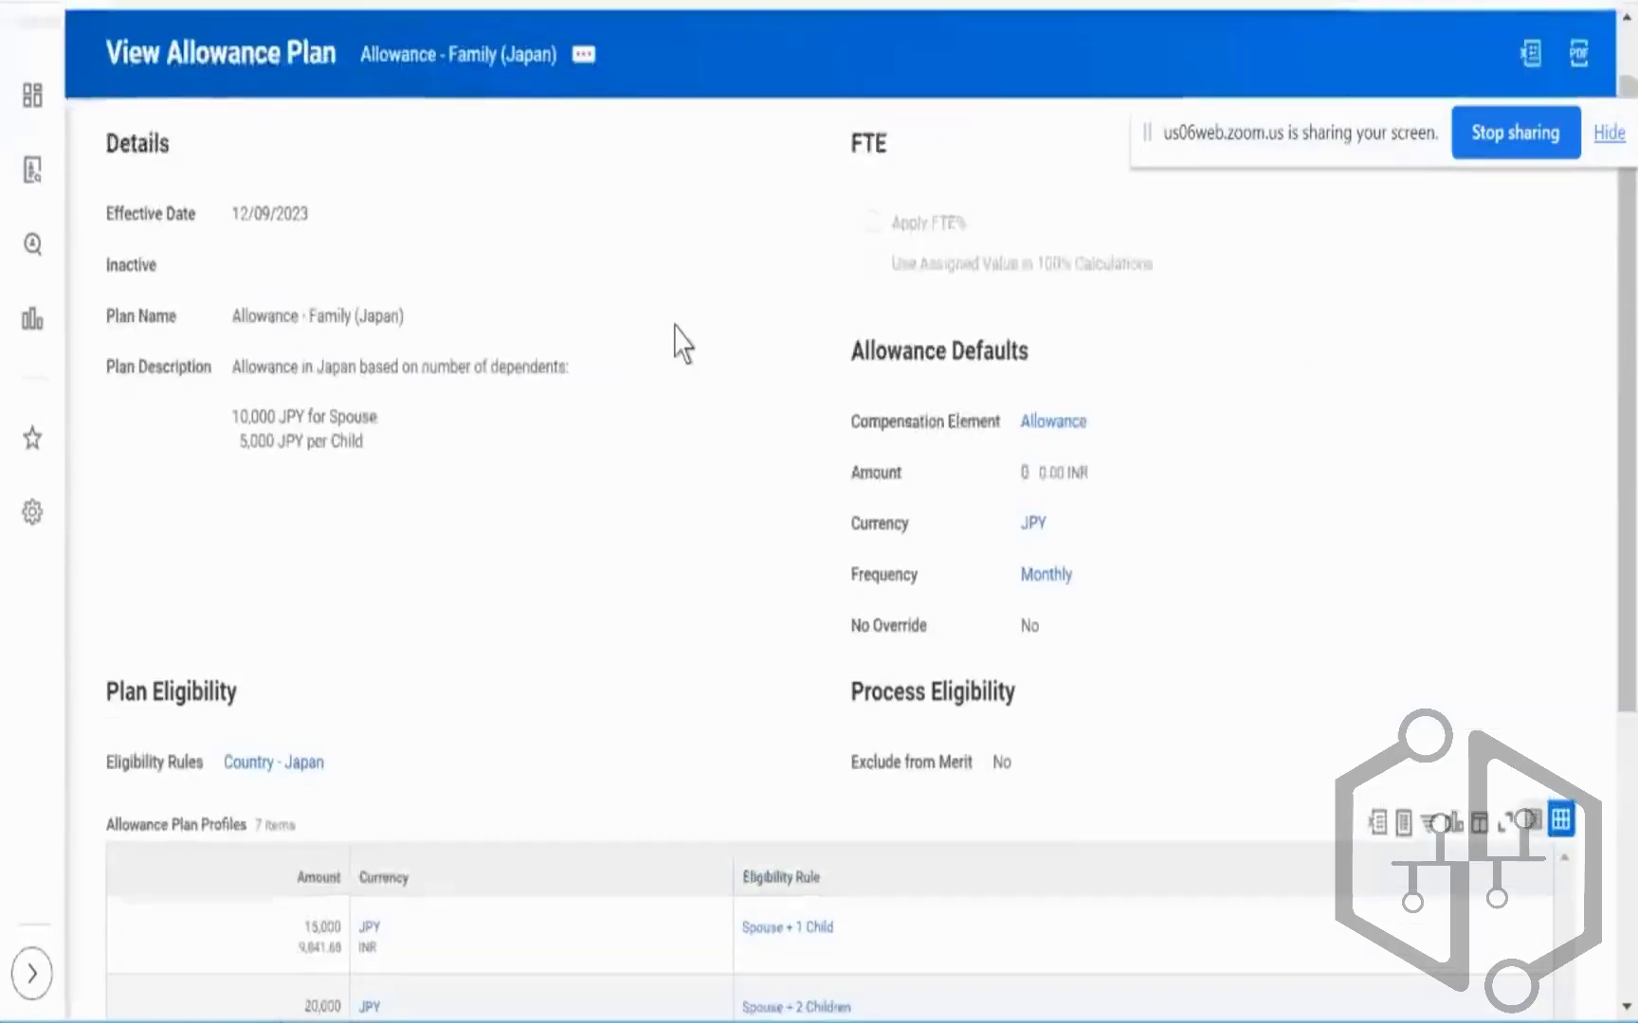
triple_click(877, 433)
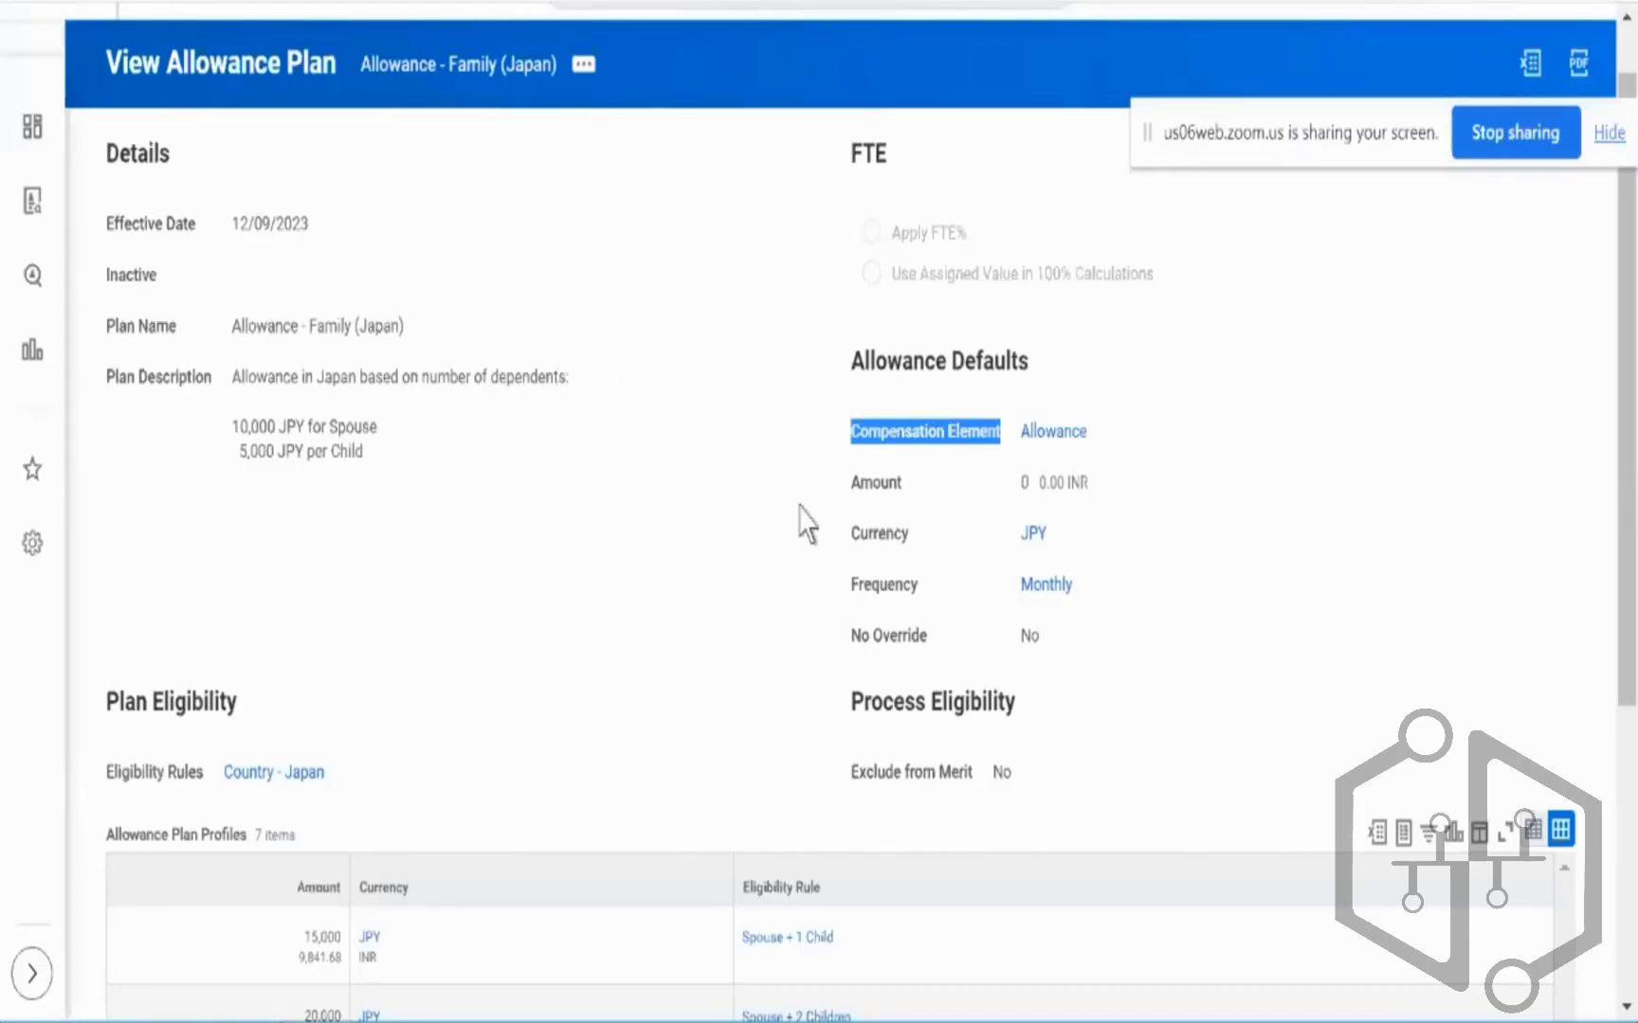
scroll(807, 524, "up", 1)
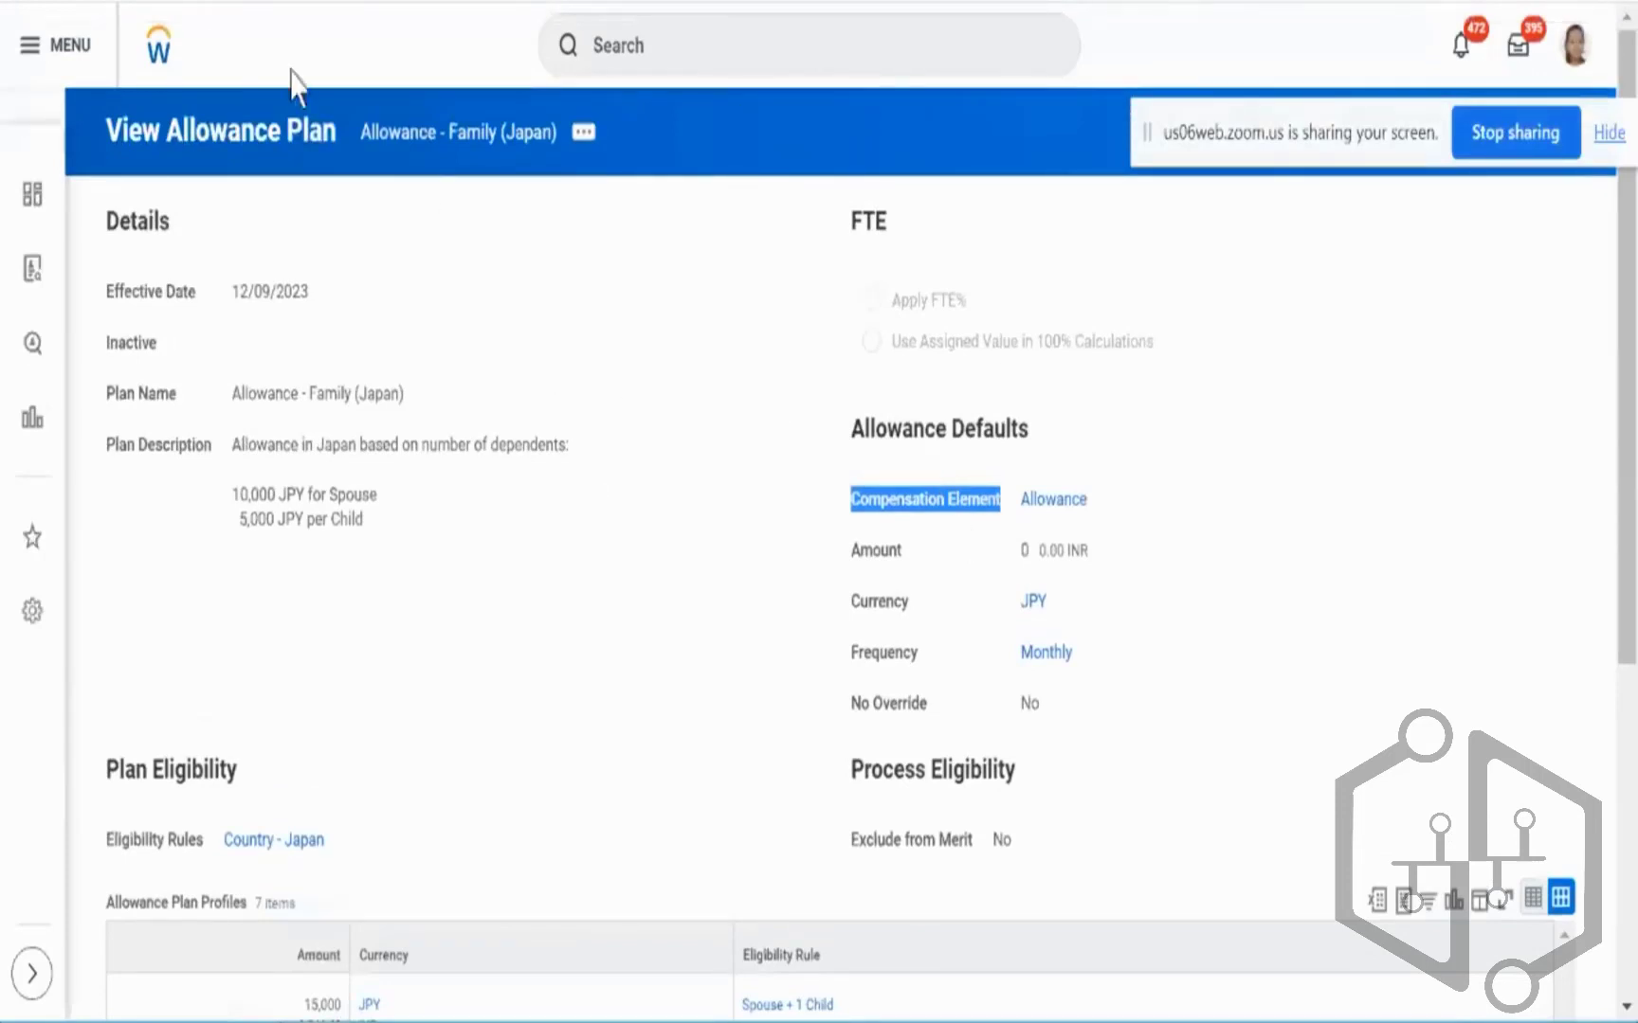
key("alt+Tab")
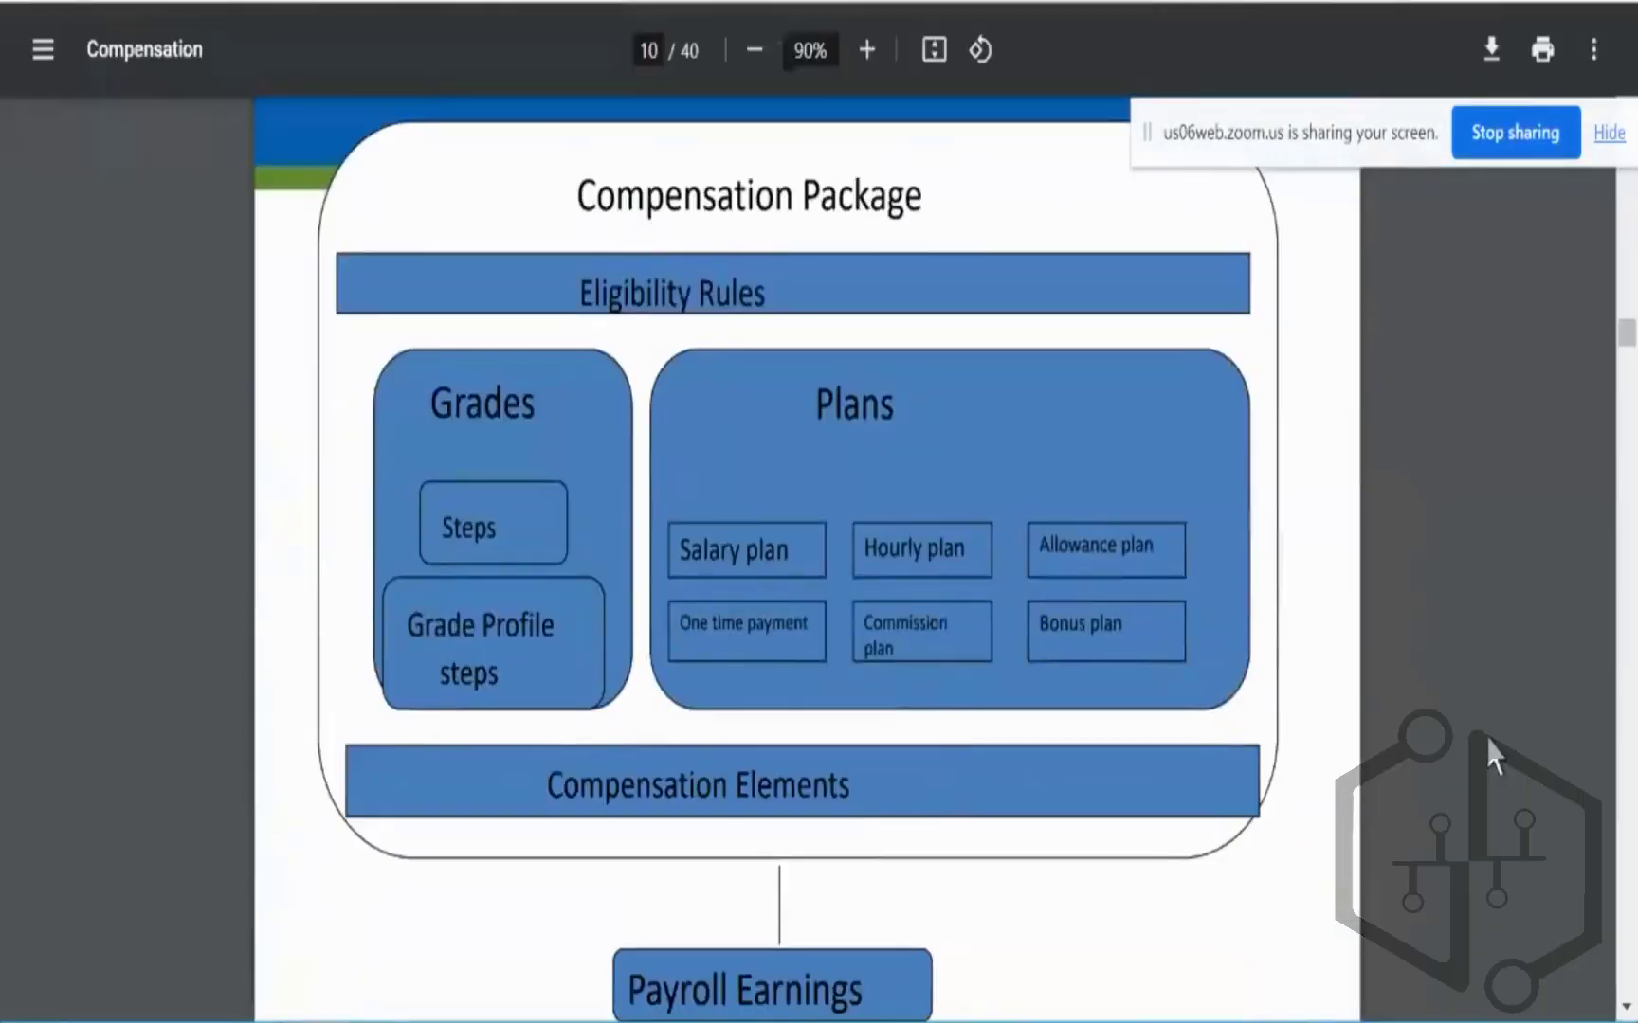
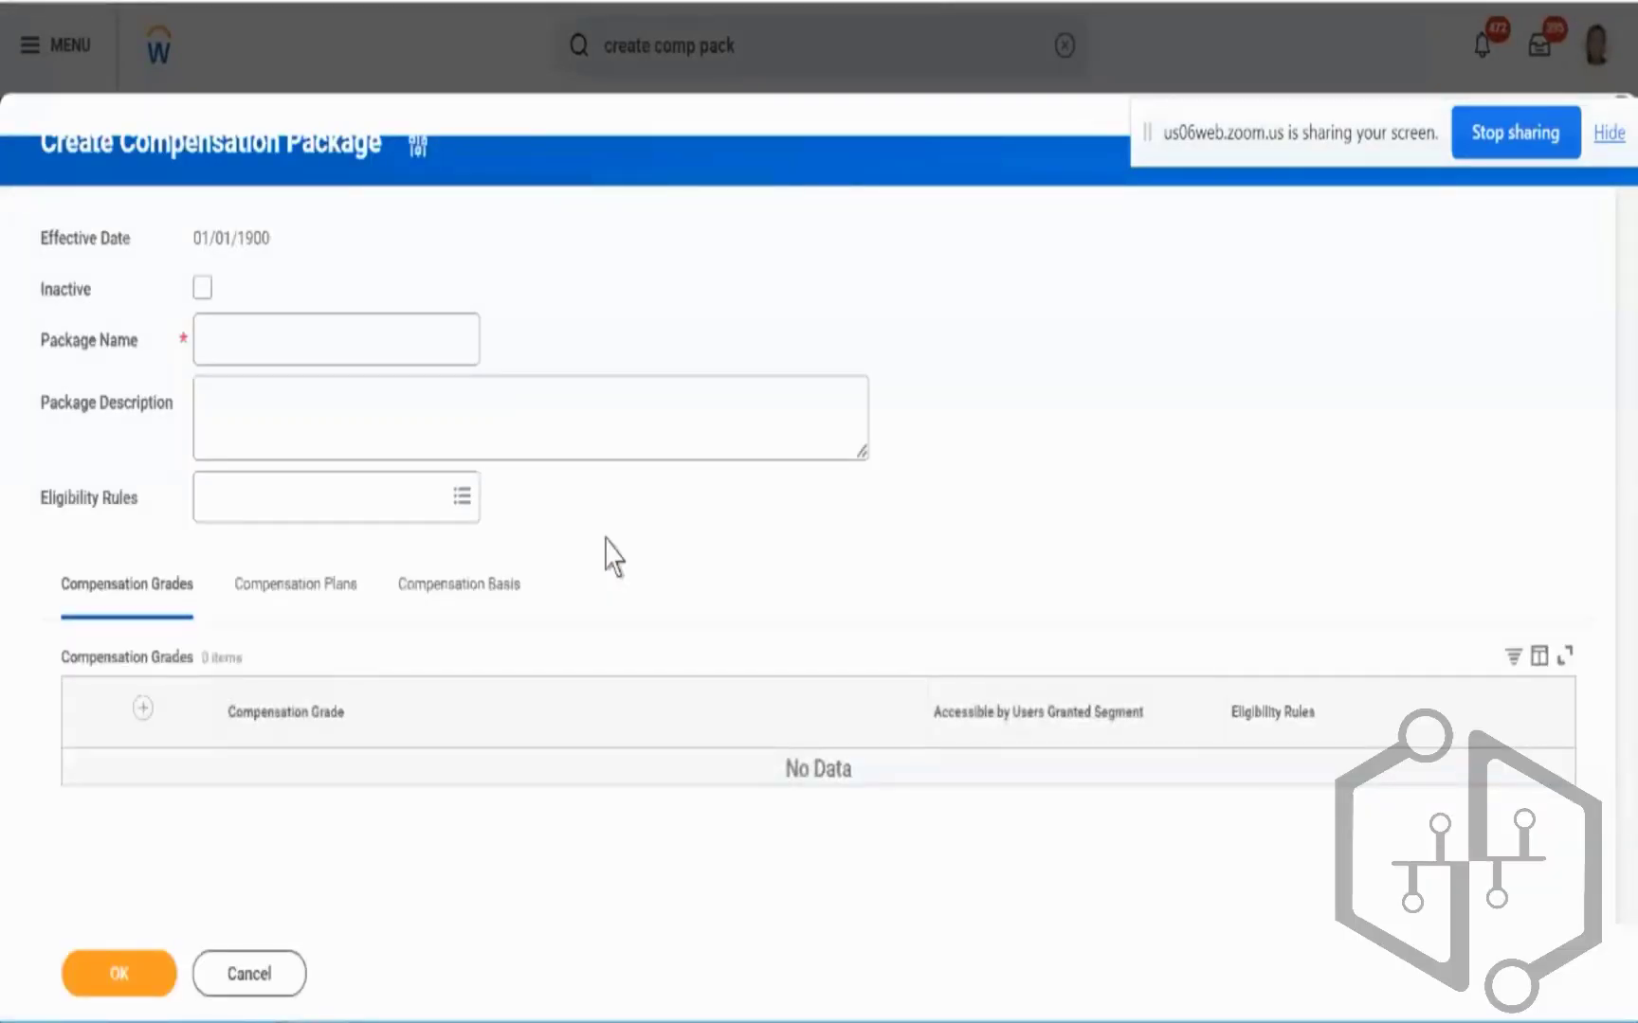
Name the new compensation package with the word Test, the person's first name and the word Package, joined by underscores
left_click(386, 354)
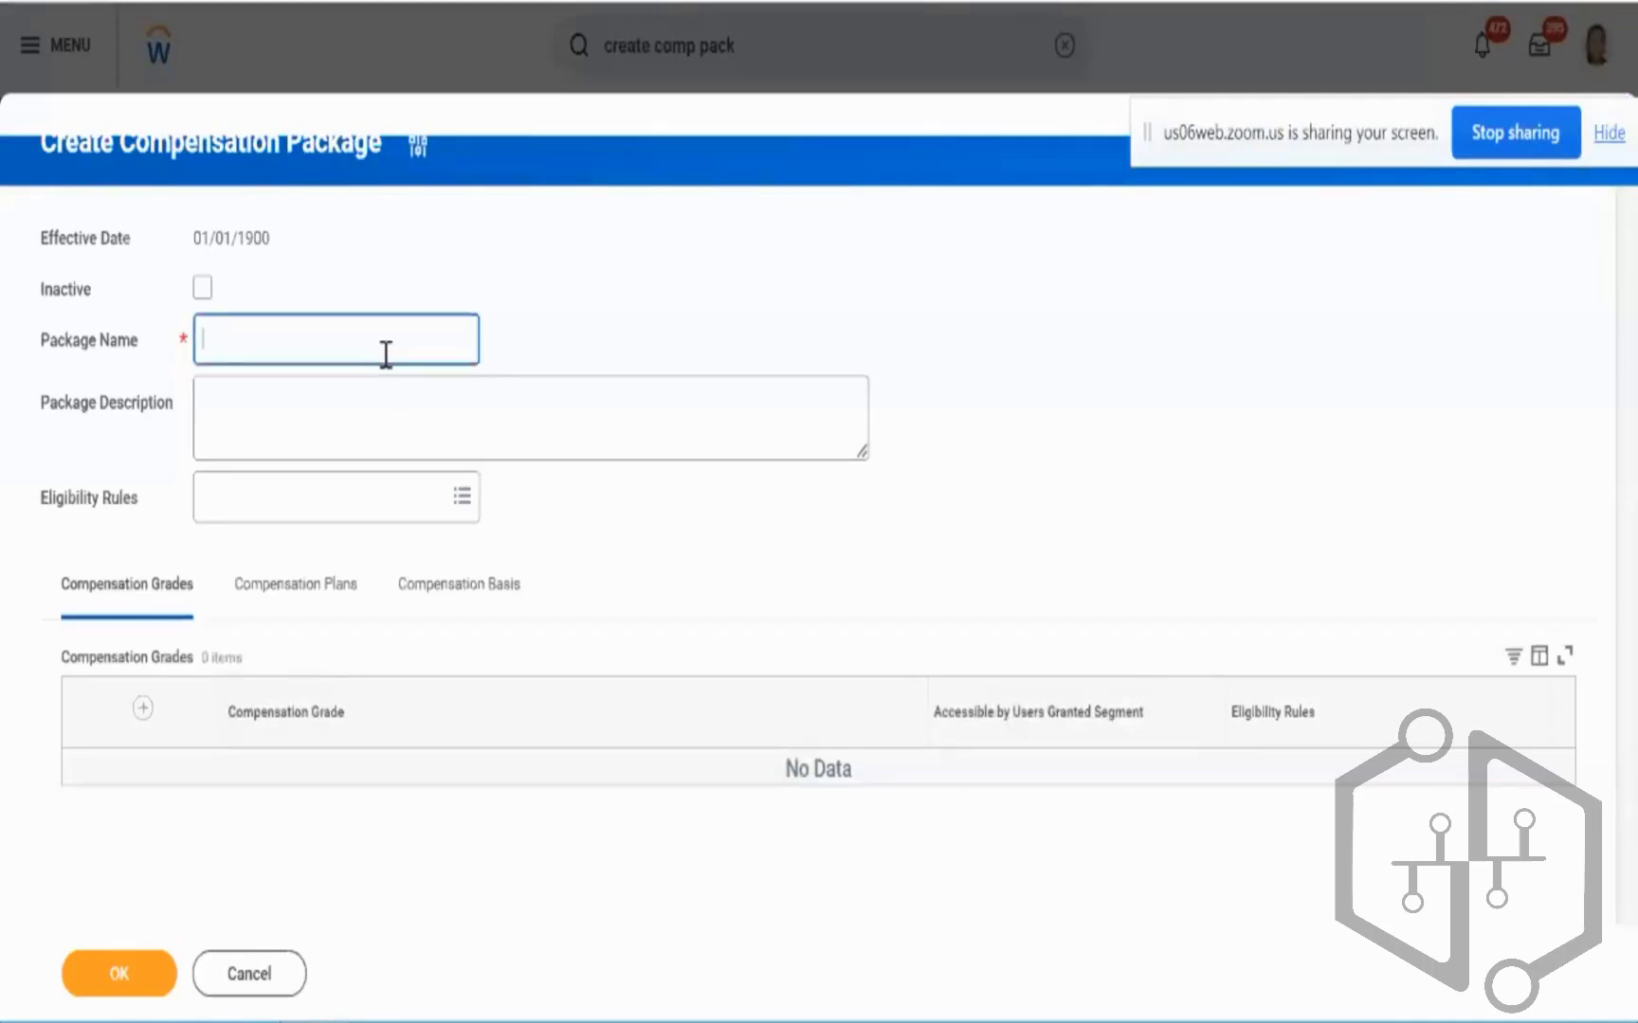
type("Test ")
type("Aryan")
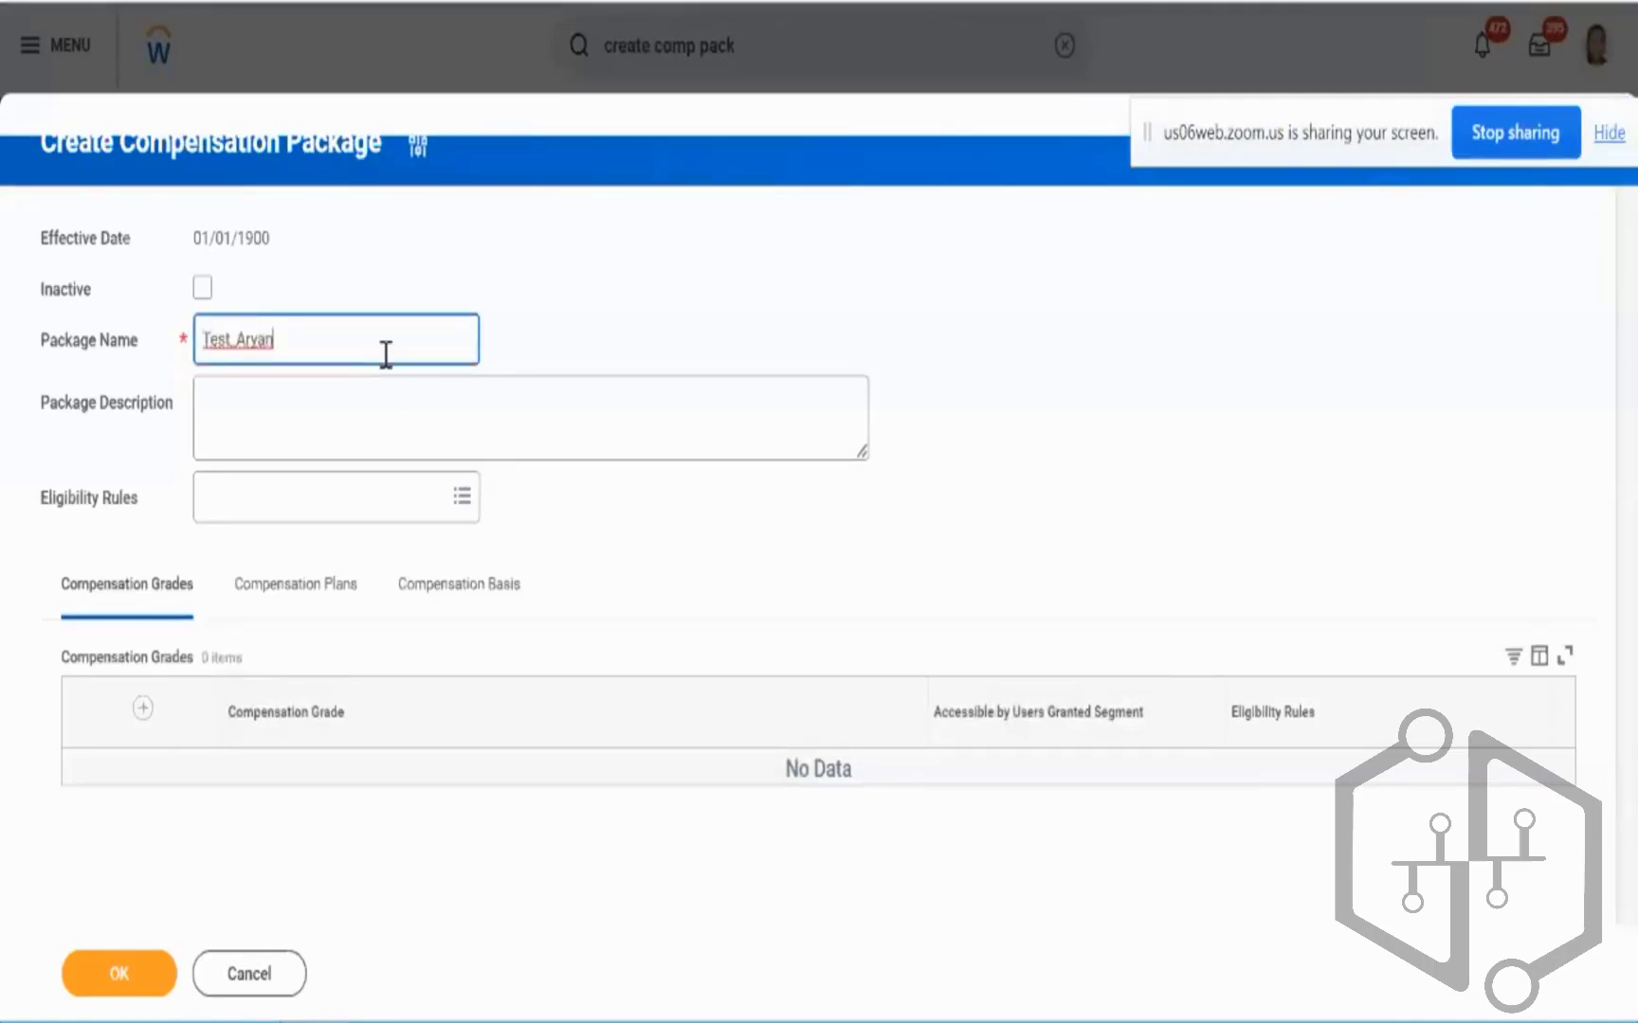
type("_Package")
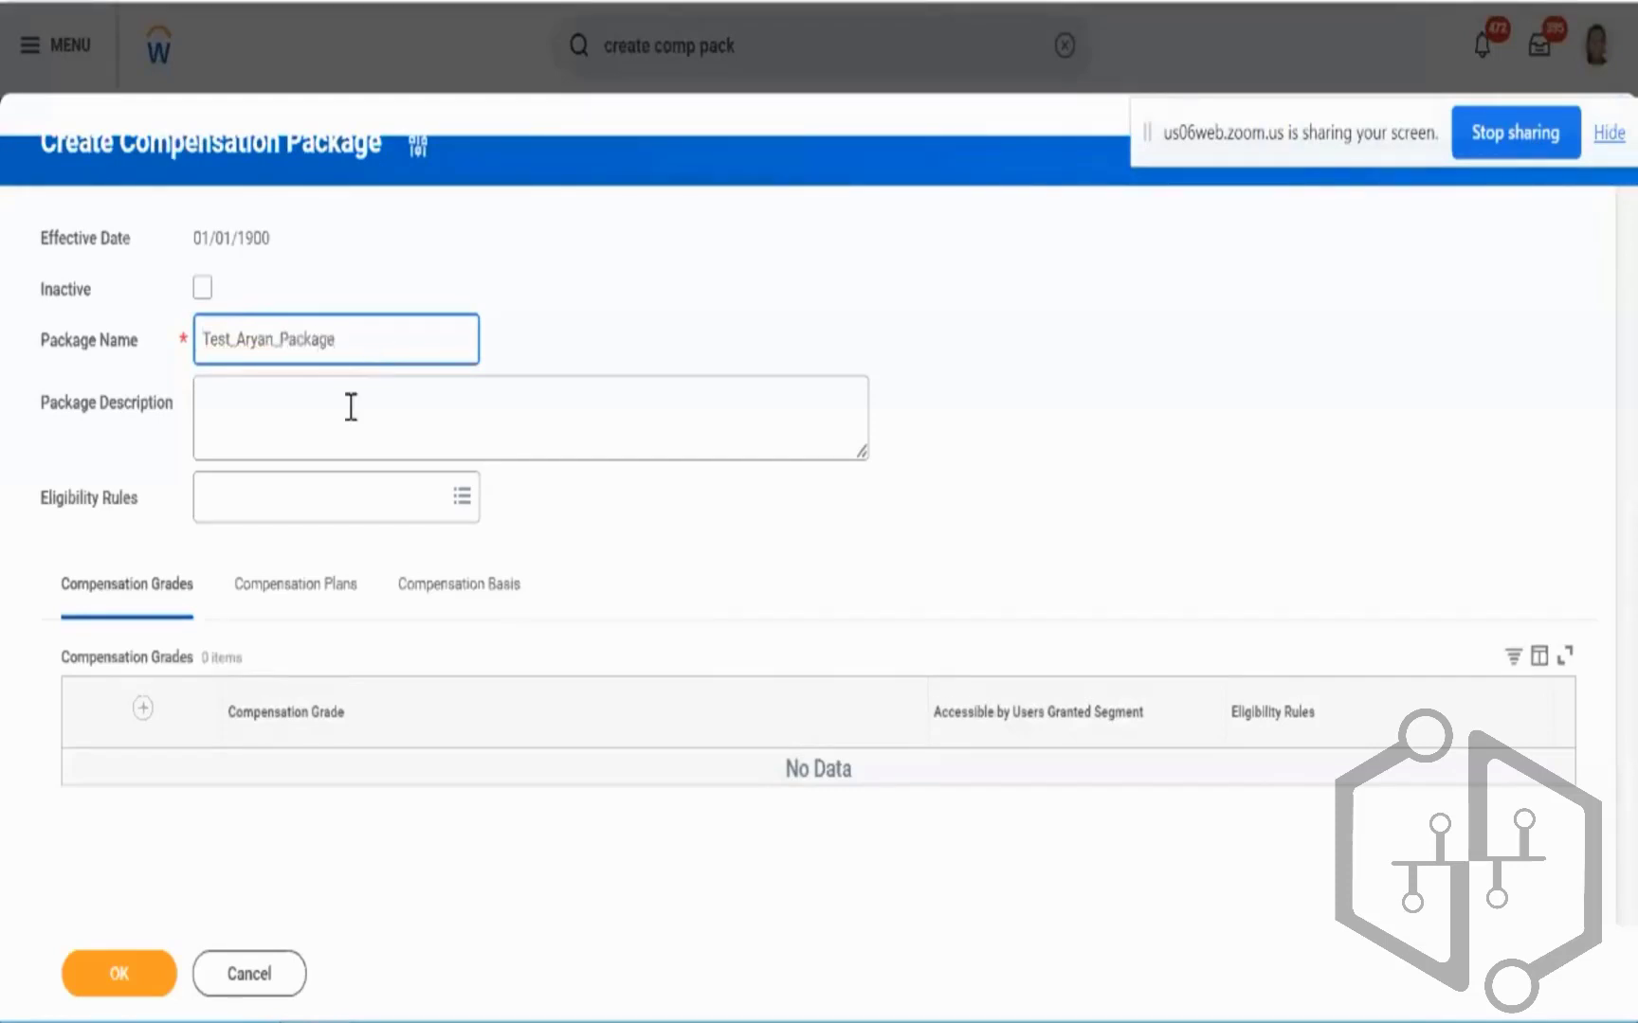
Enter "Test Package" as the package description
left_click(351, 406)
type("Test PAc")
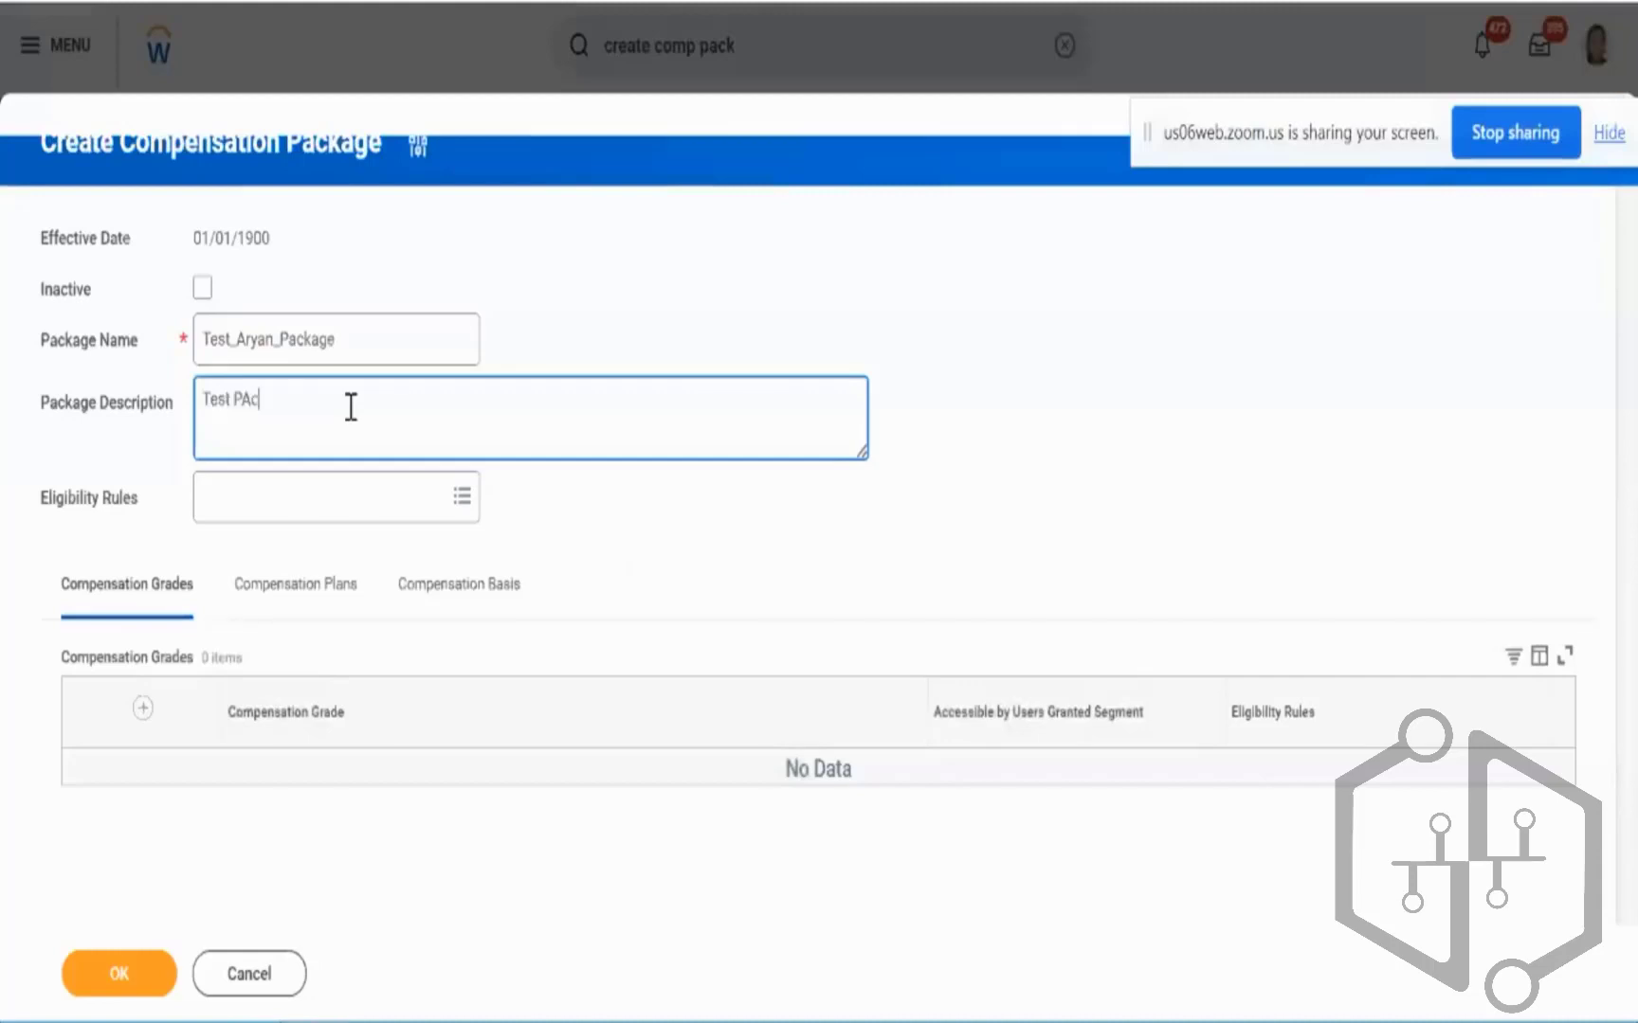
type("k")
key("BackSpace")
key("BackSpace")
key("BackSpace")
key("BackSpace")
type("Packge")
key("BackSpace")
key("BackSpace")
type("age")
Search the package's eligibility rules for "global"
left_click(342, 507)
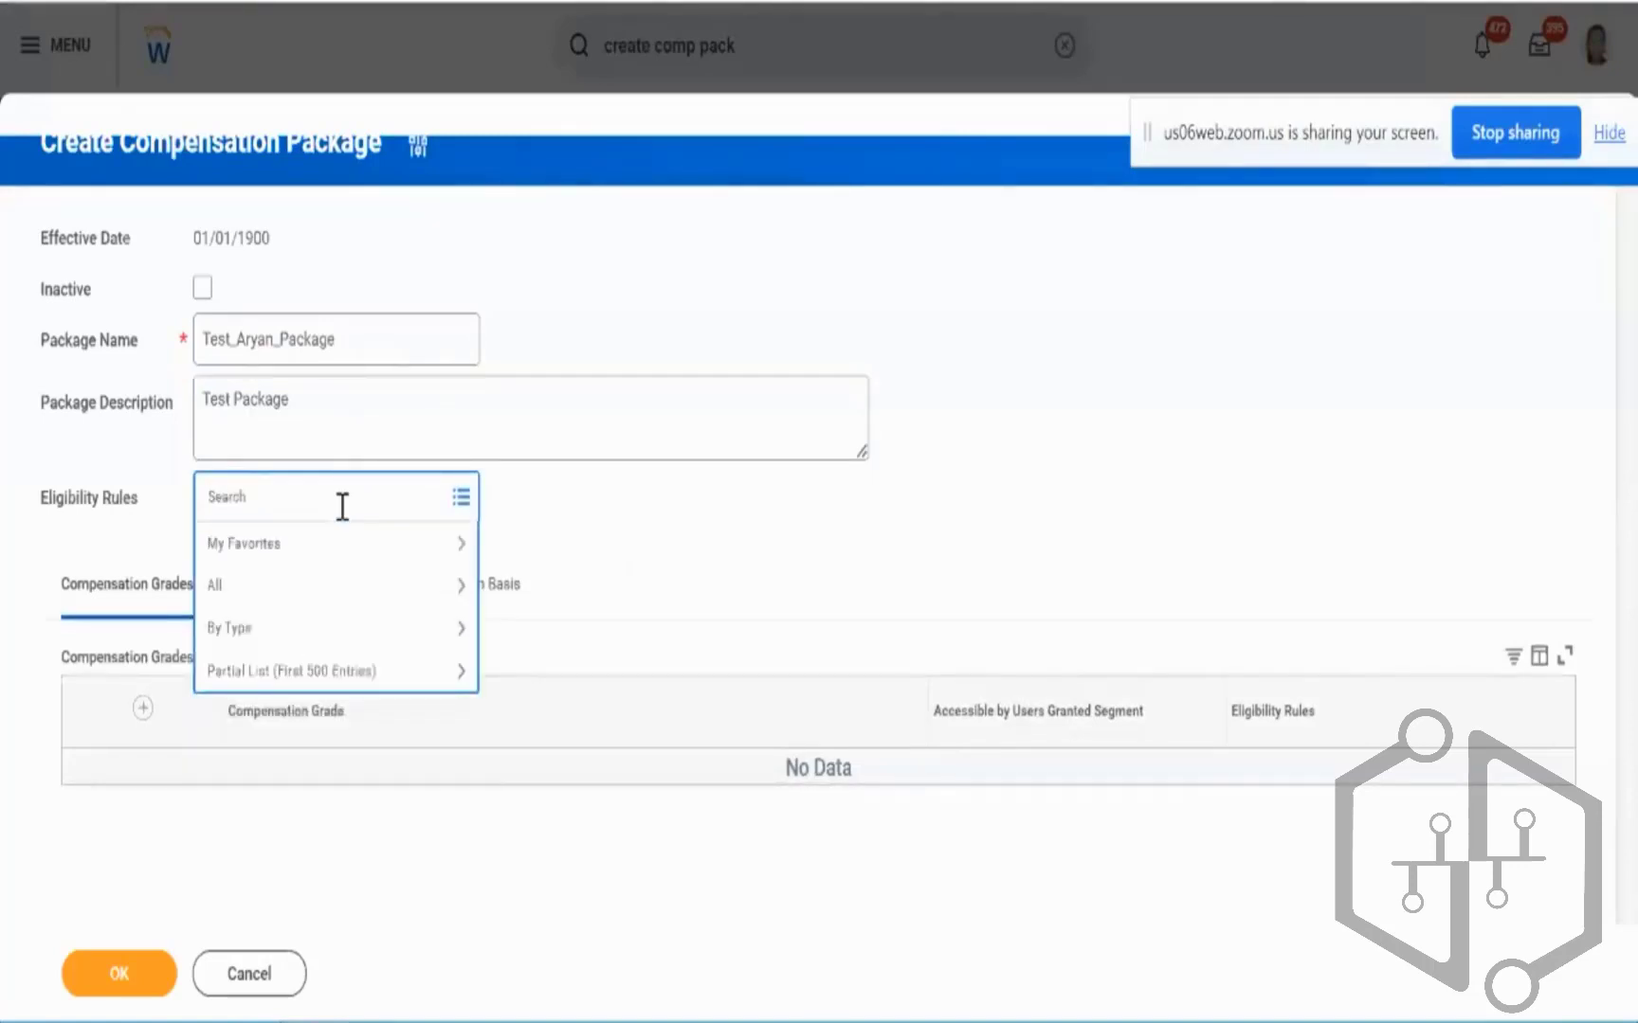
type("global")
key("Return")
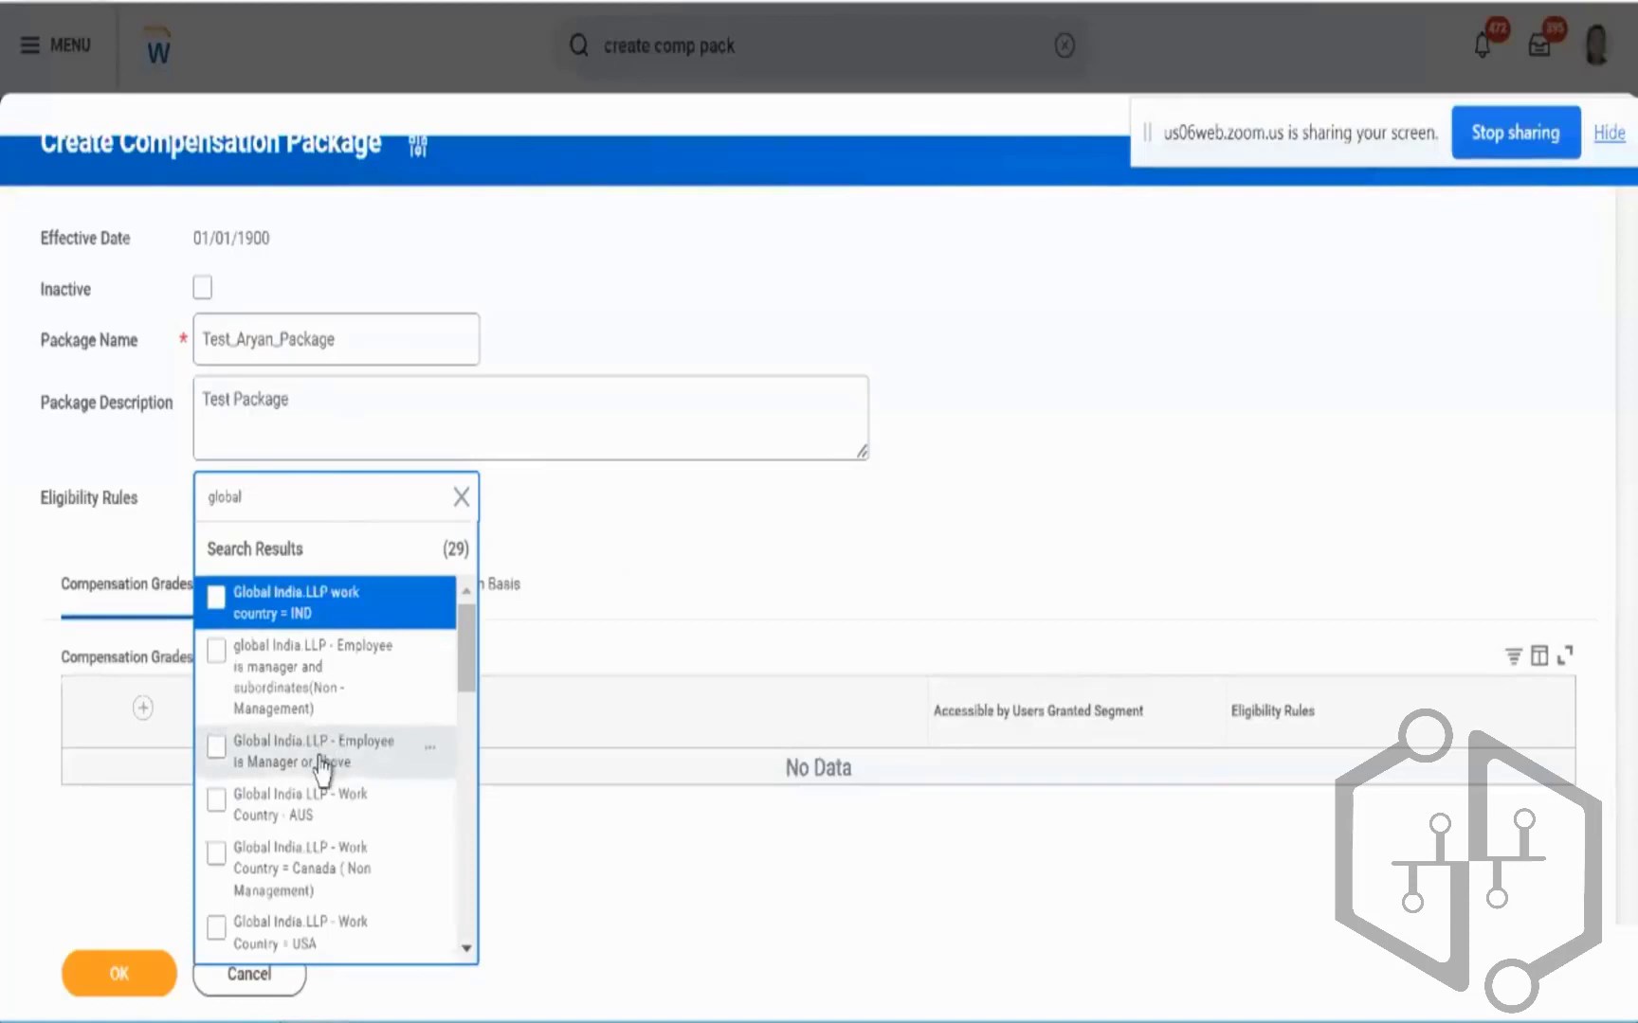
Examine the rule conditions of Global India.LLP - Employee is Manager or above, including the full list of management level comparison values
left_click(431, 749)
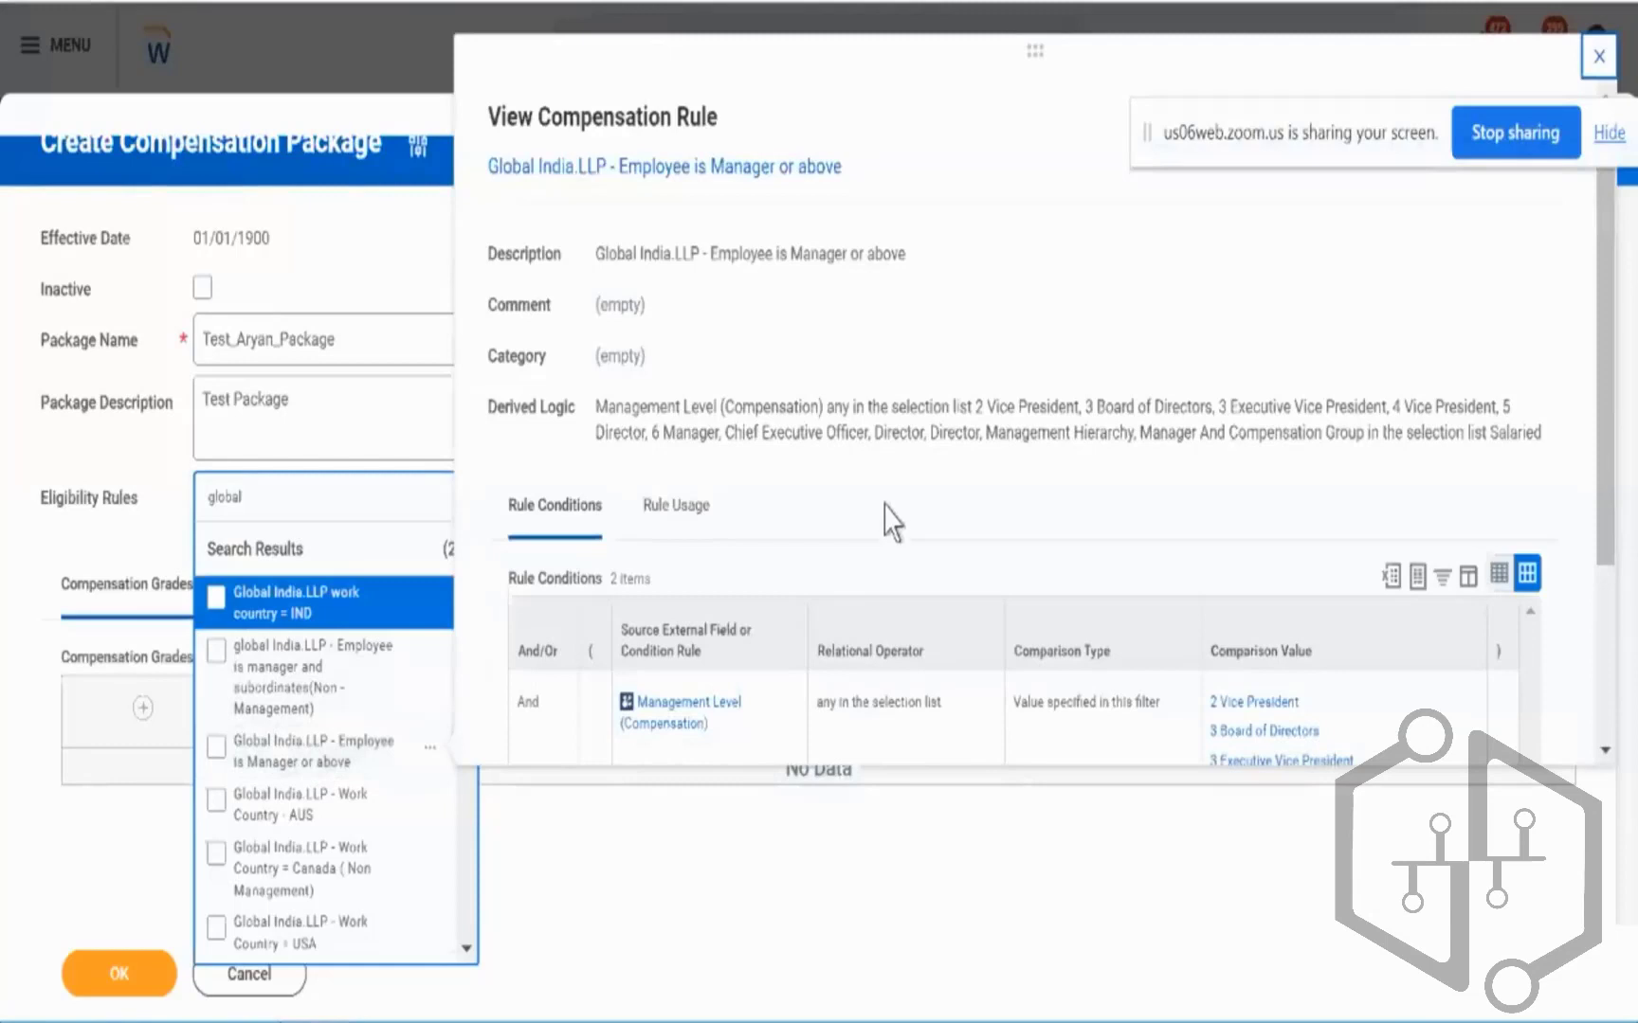
scroll(886, 521, "down", 1)
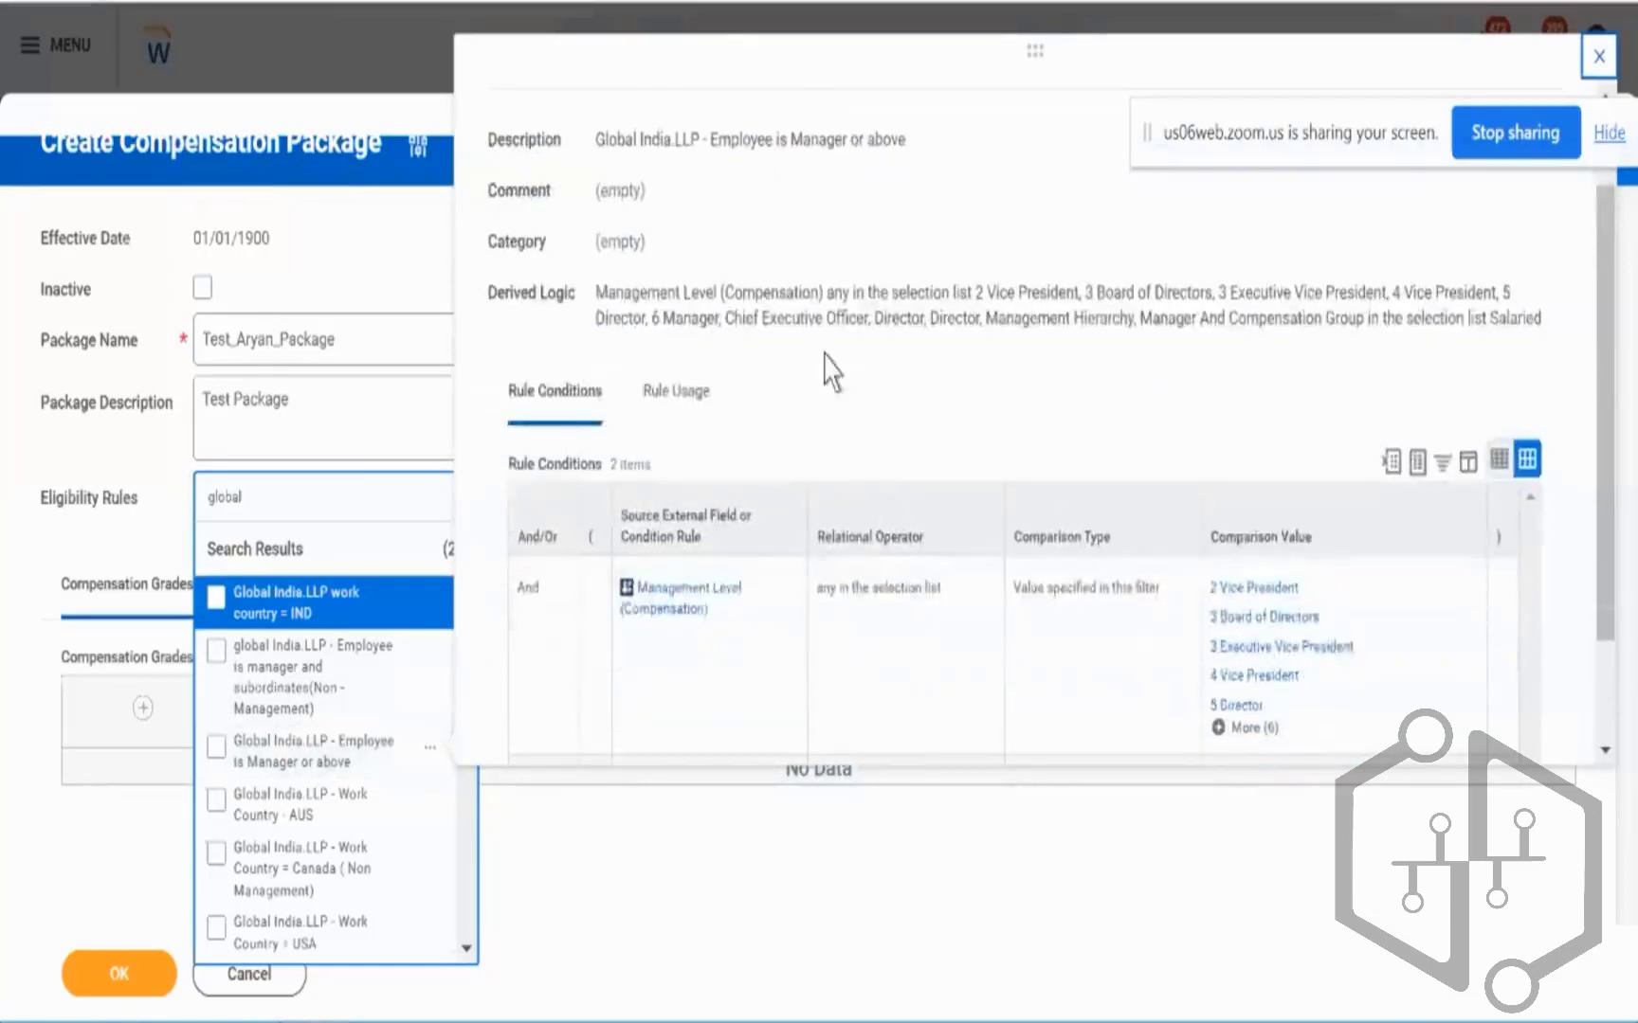
scroll(824, 352, "down", 1)
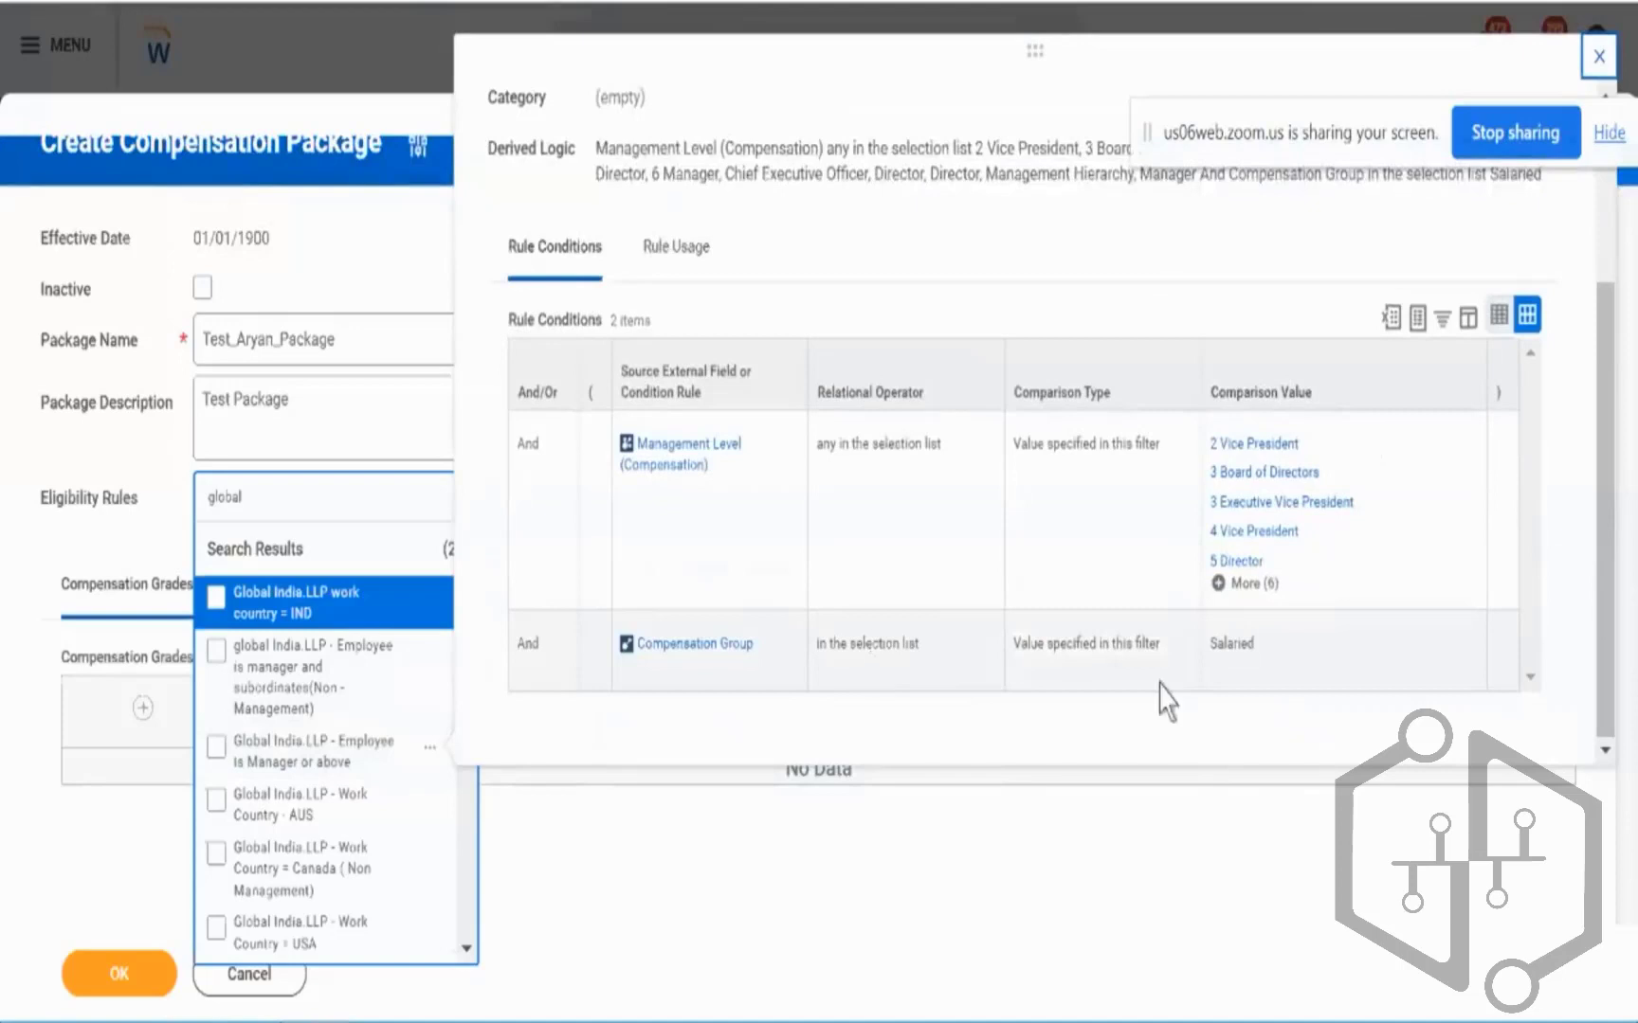
left_click(951, 530)
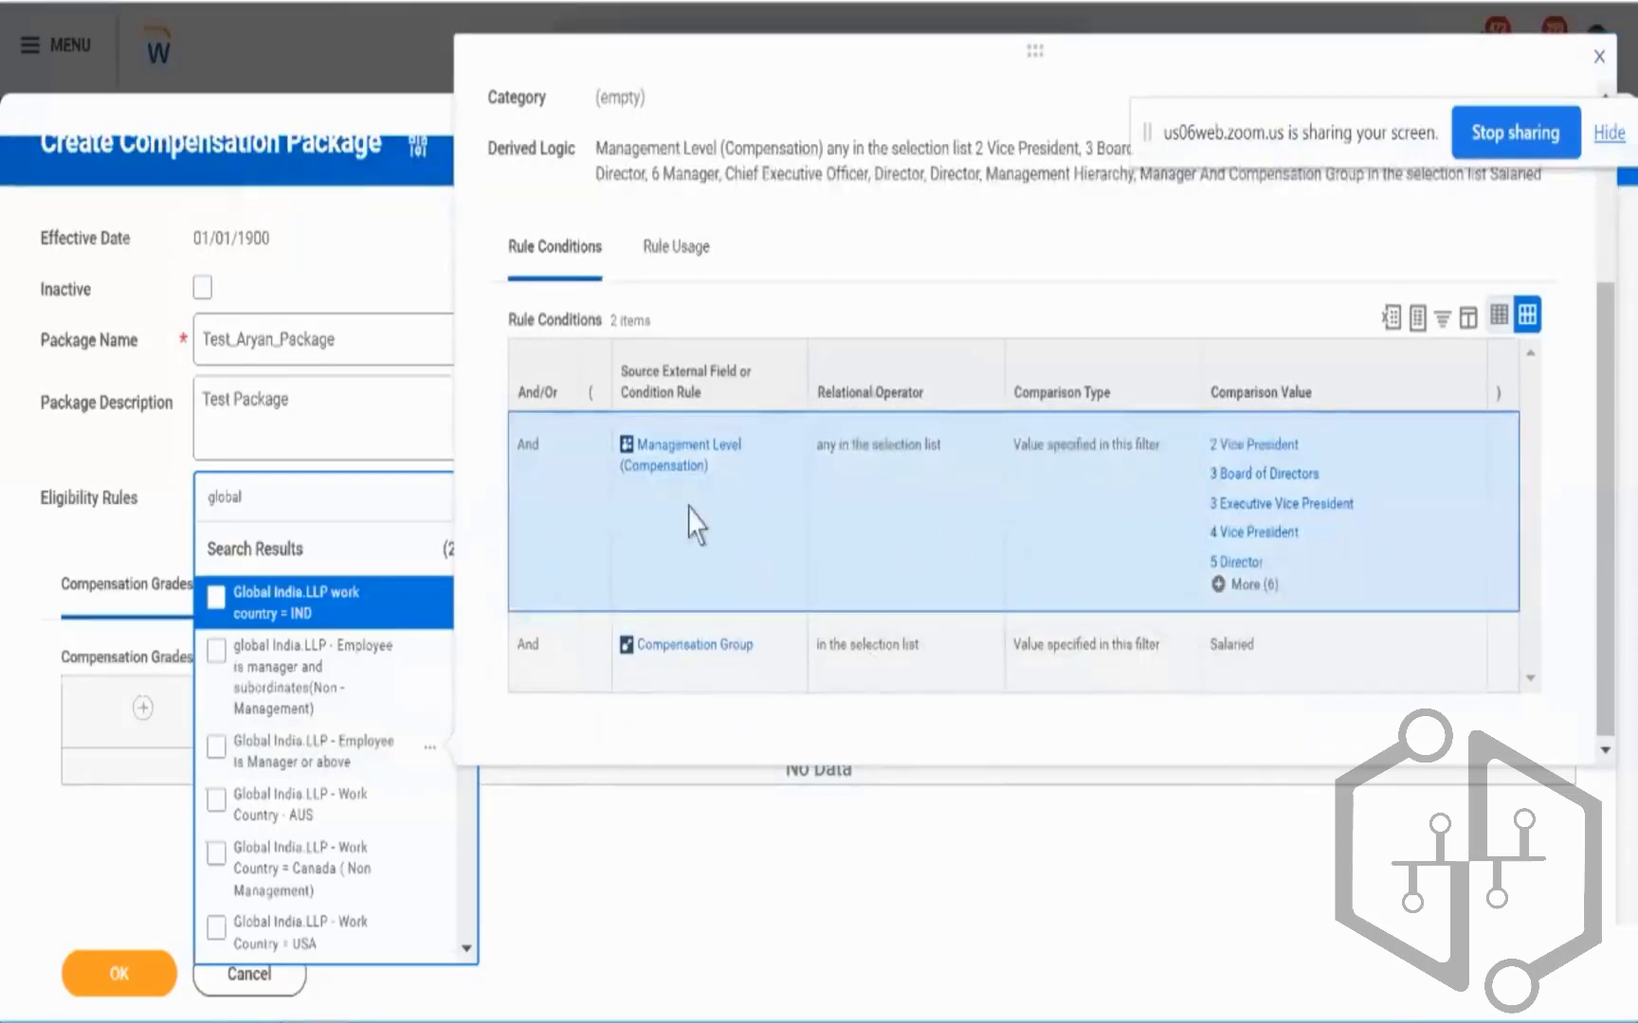
left_click(1249, 584)
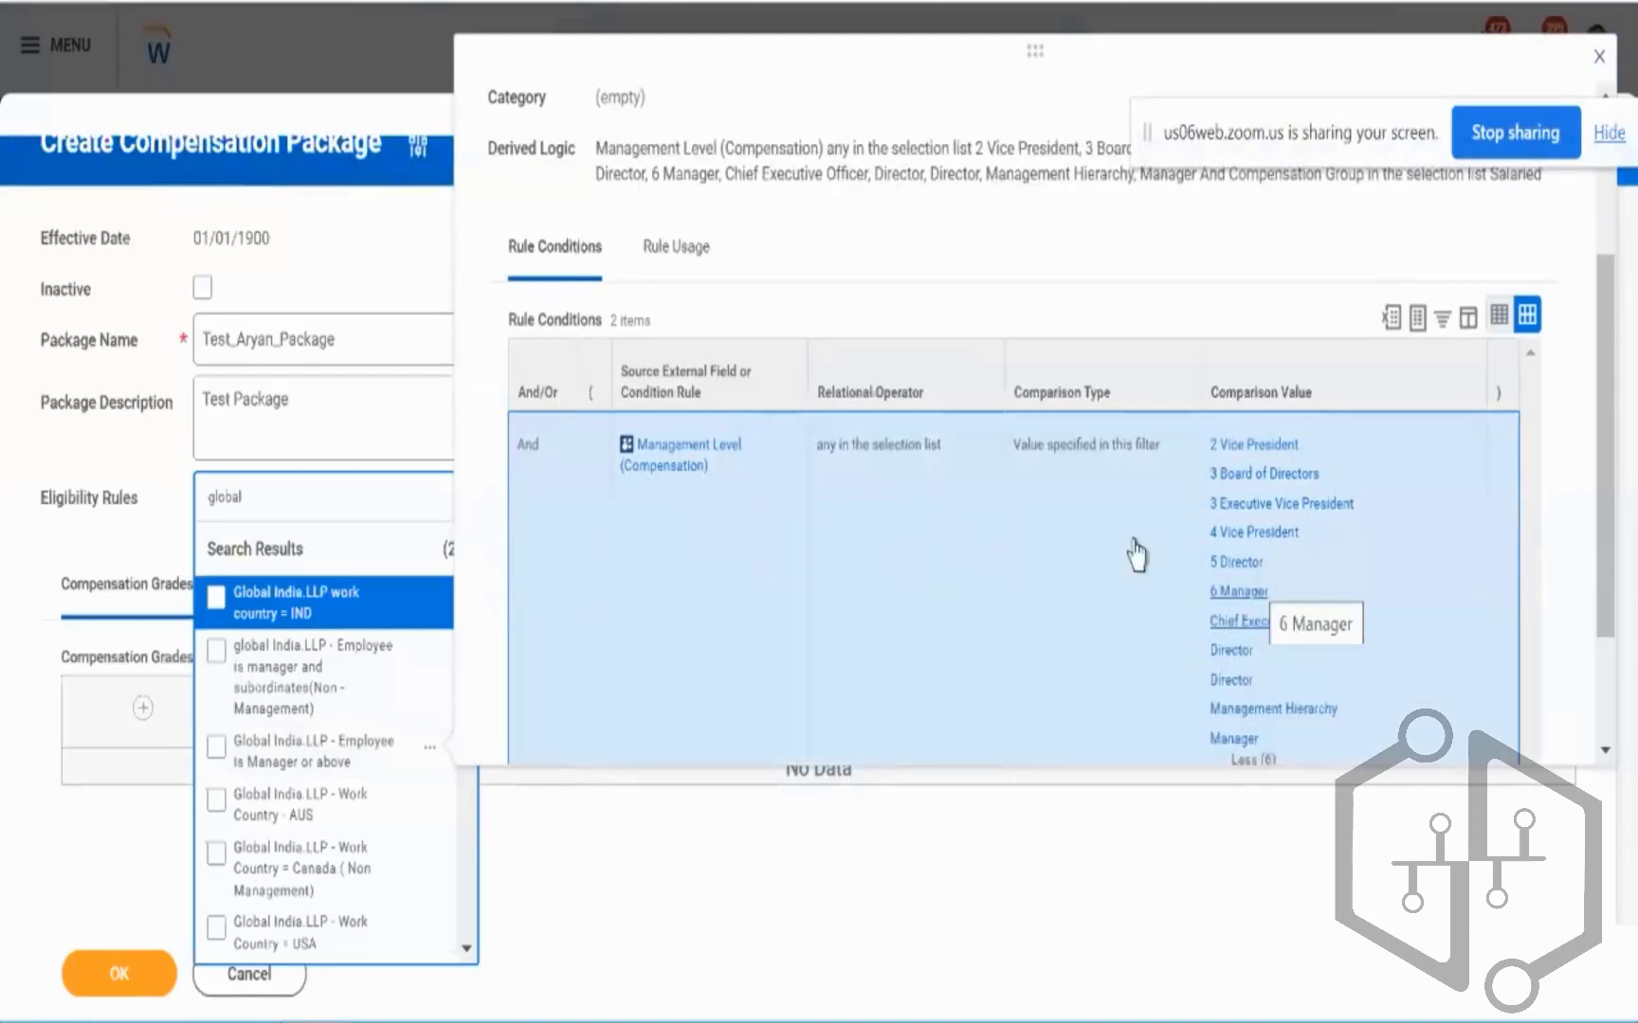
scroll(1165, 502, "down", 1)
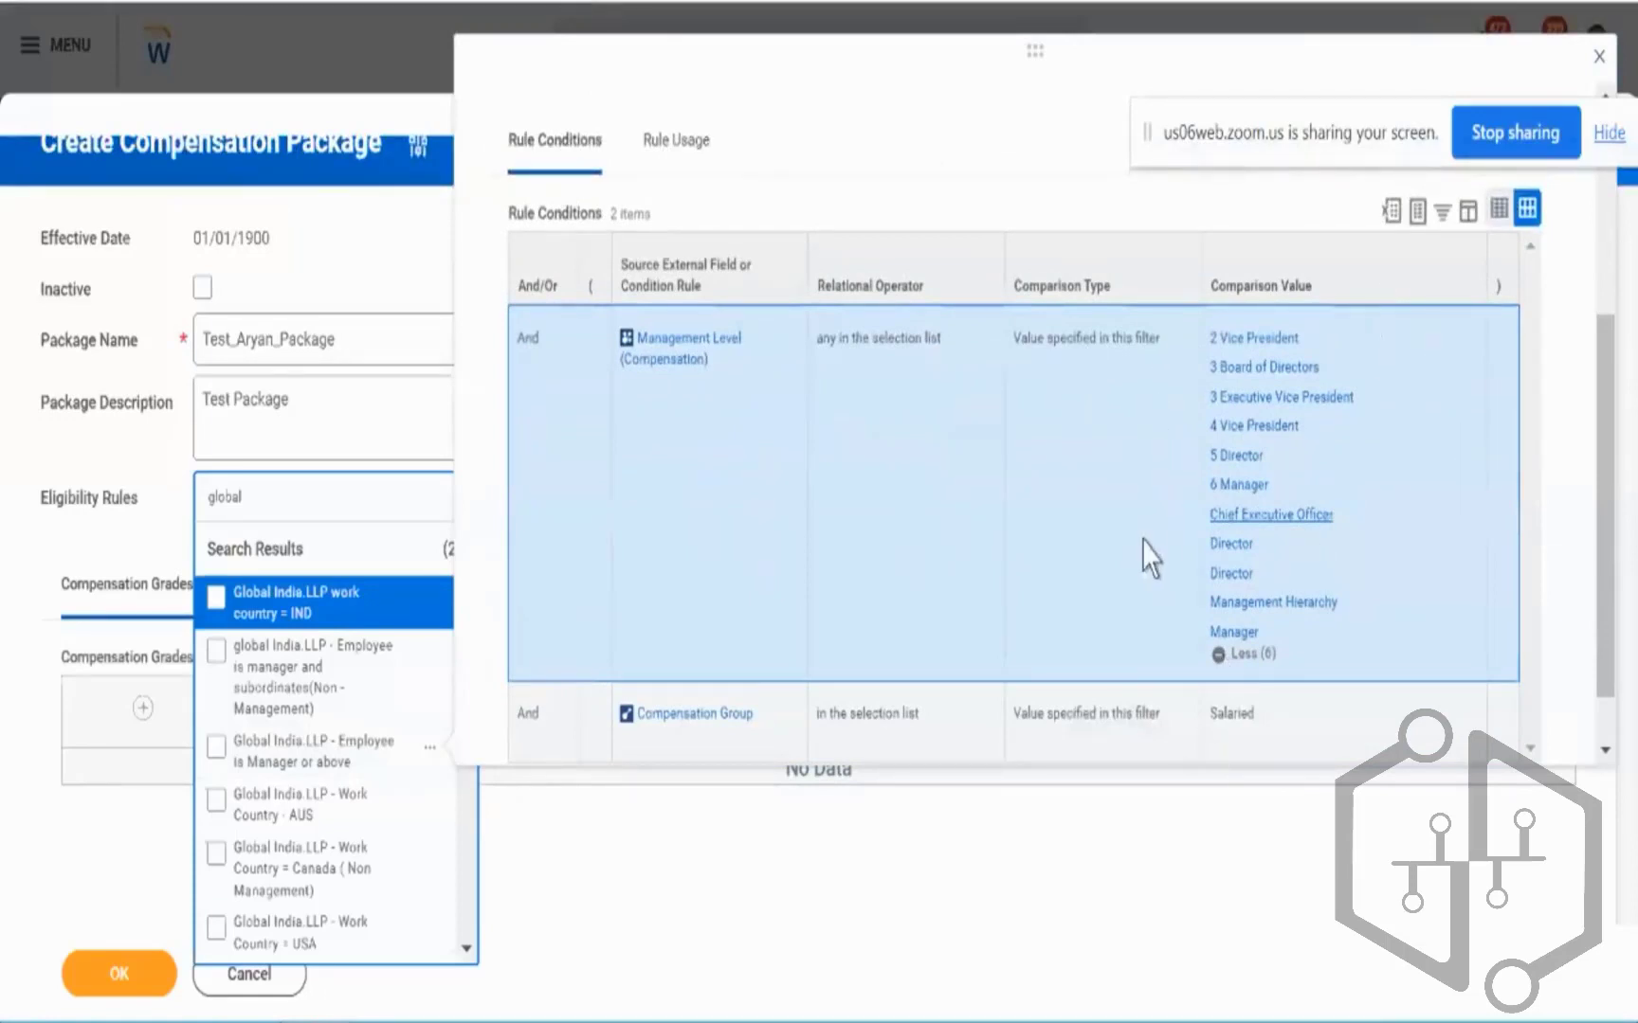
scroll(1154, 548, "up", 2)
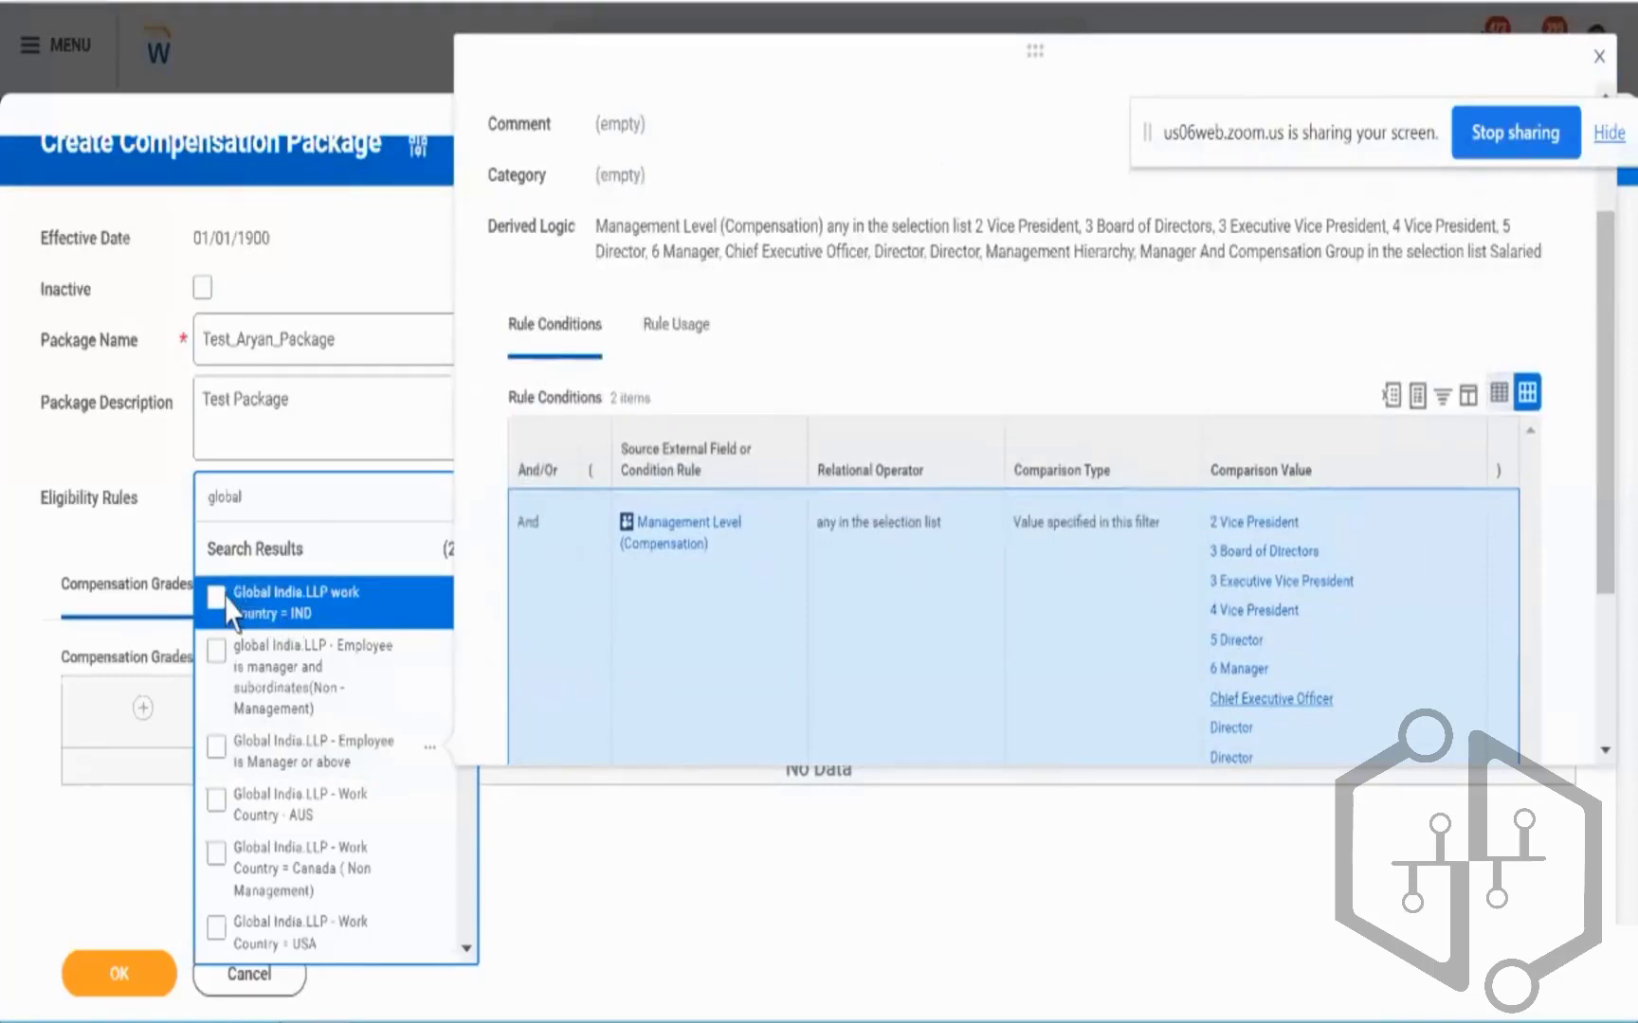
Assign the Global India.LLP work country = IND eligibility rule to the package
left_click(217, 599)
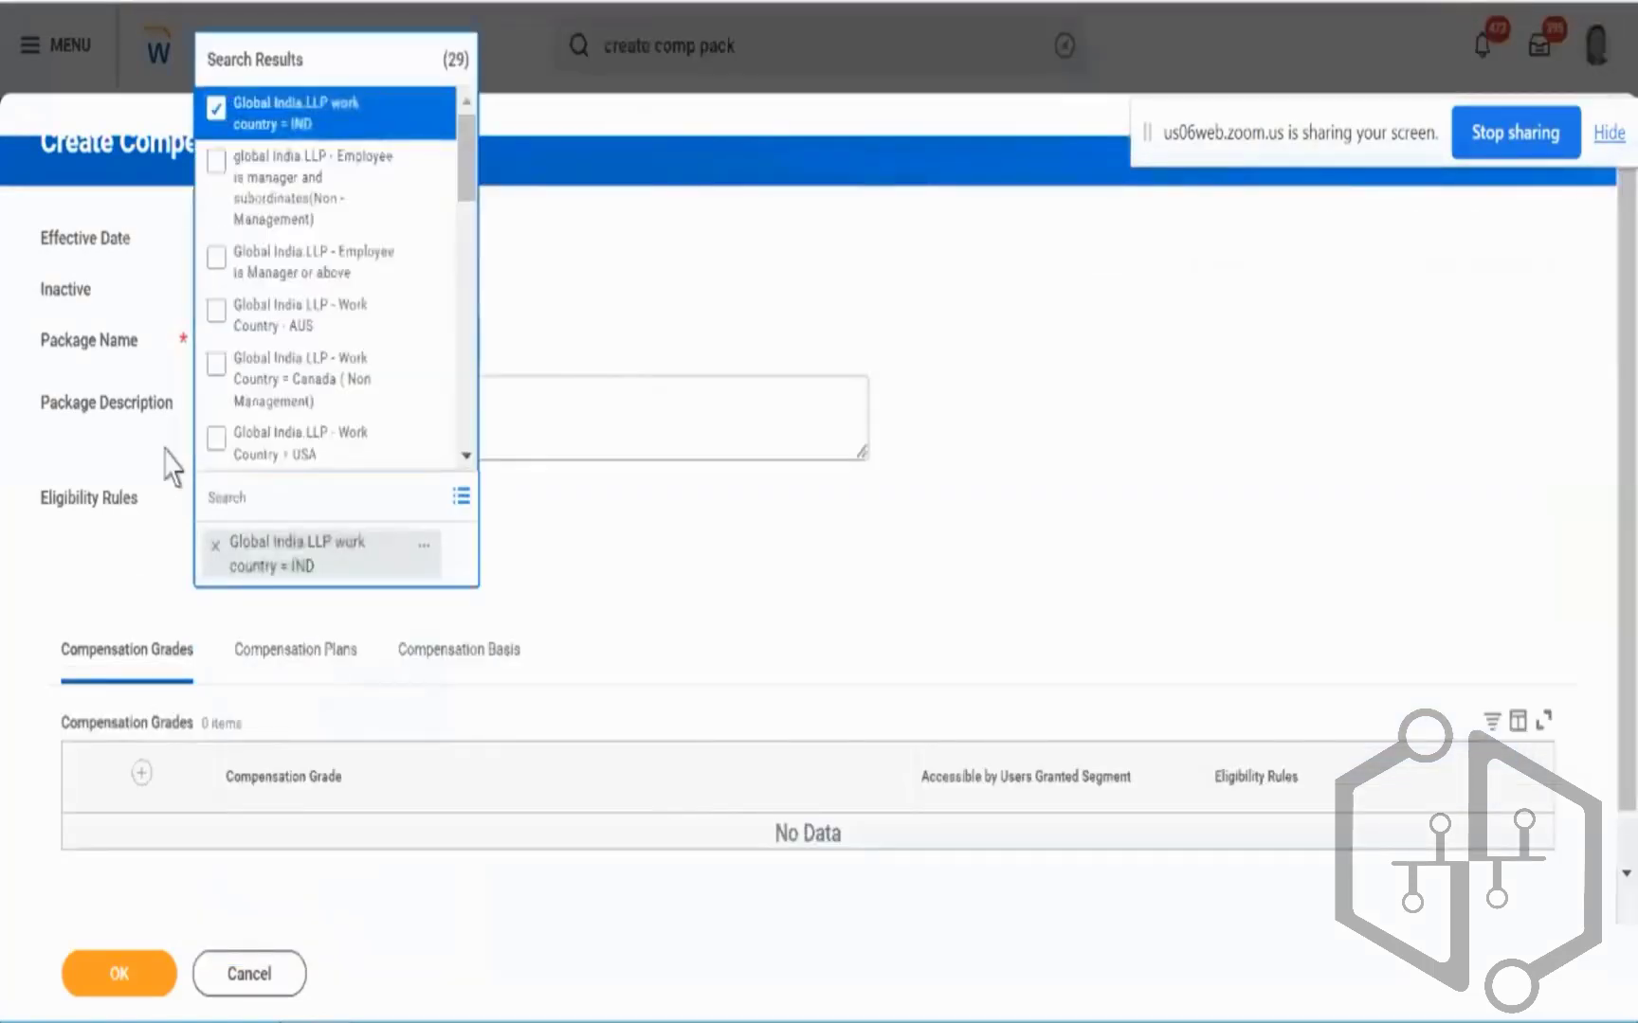
left_click(167, 463)
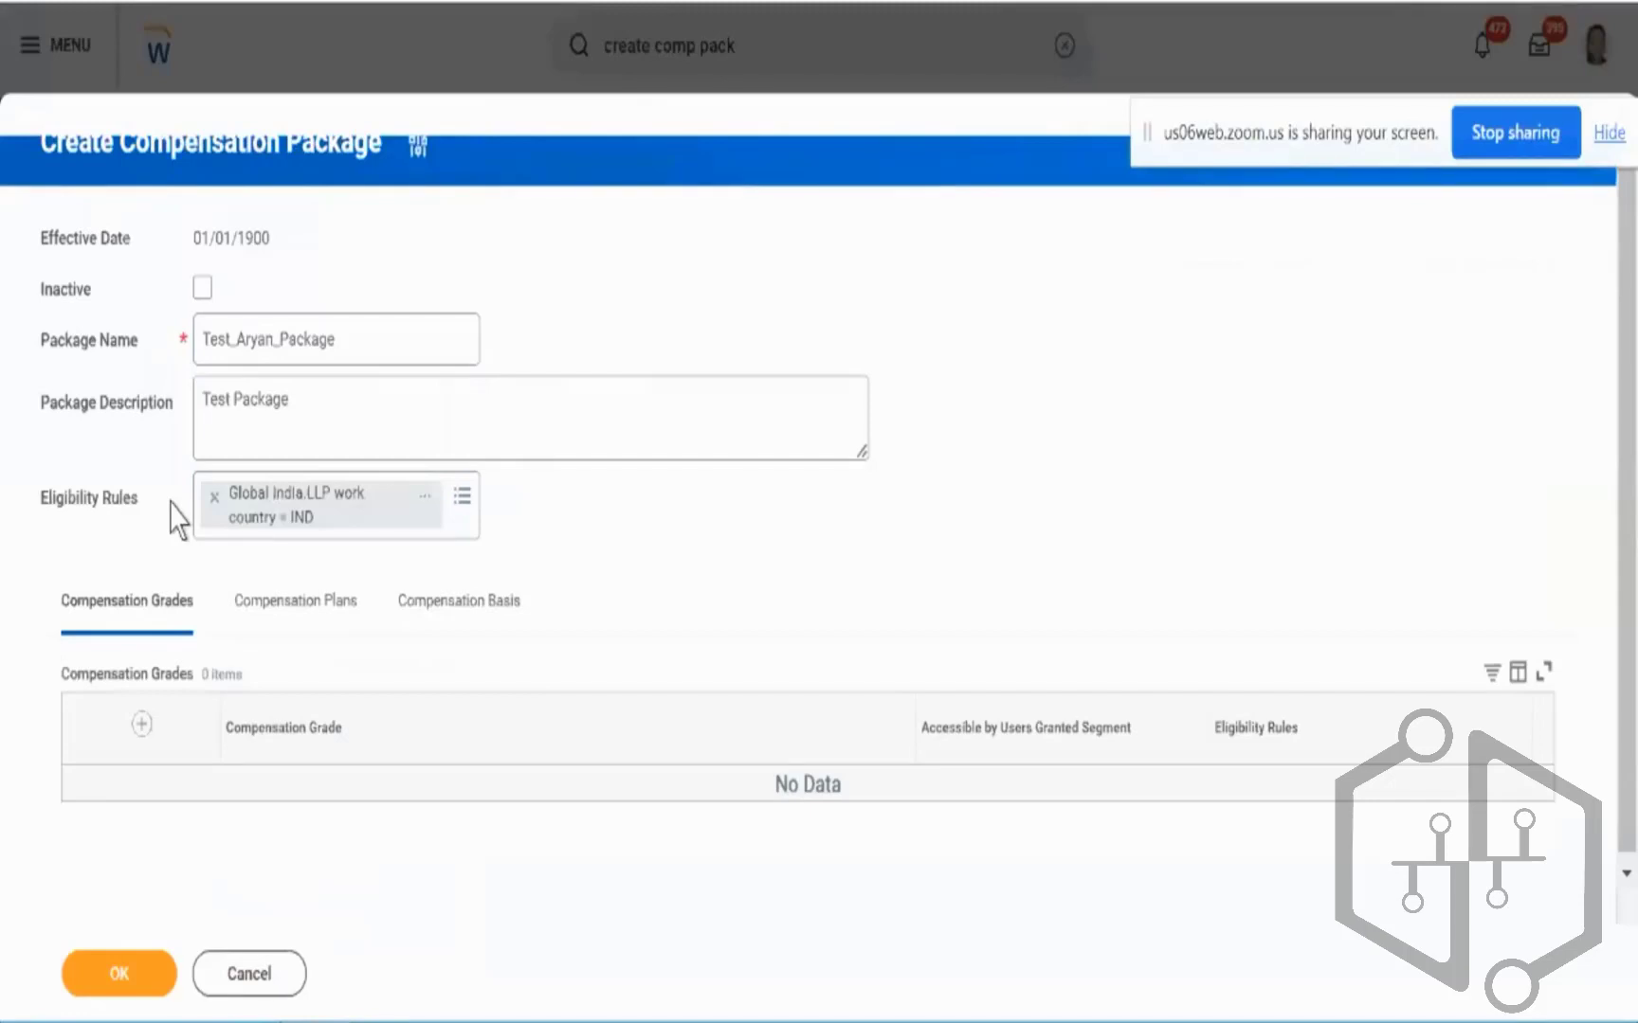
Add a row to the package's compensation grades and search the available grades for "base"
left_click(143, 726)
left_click(678, 788)
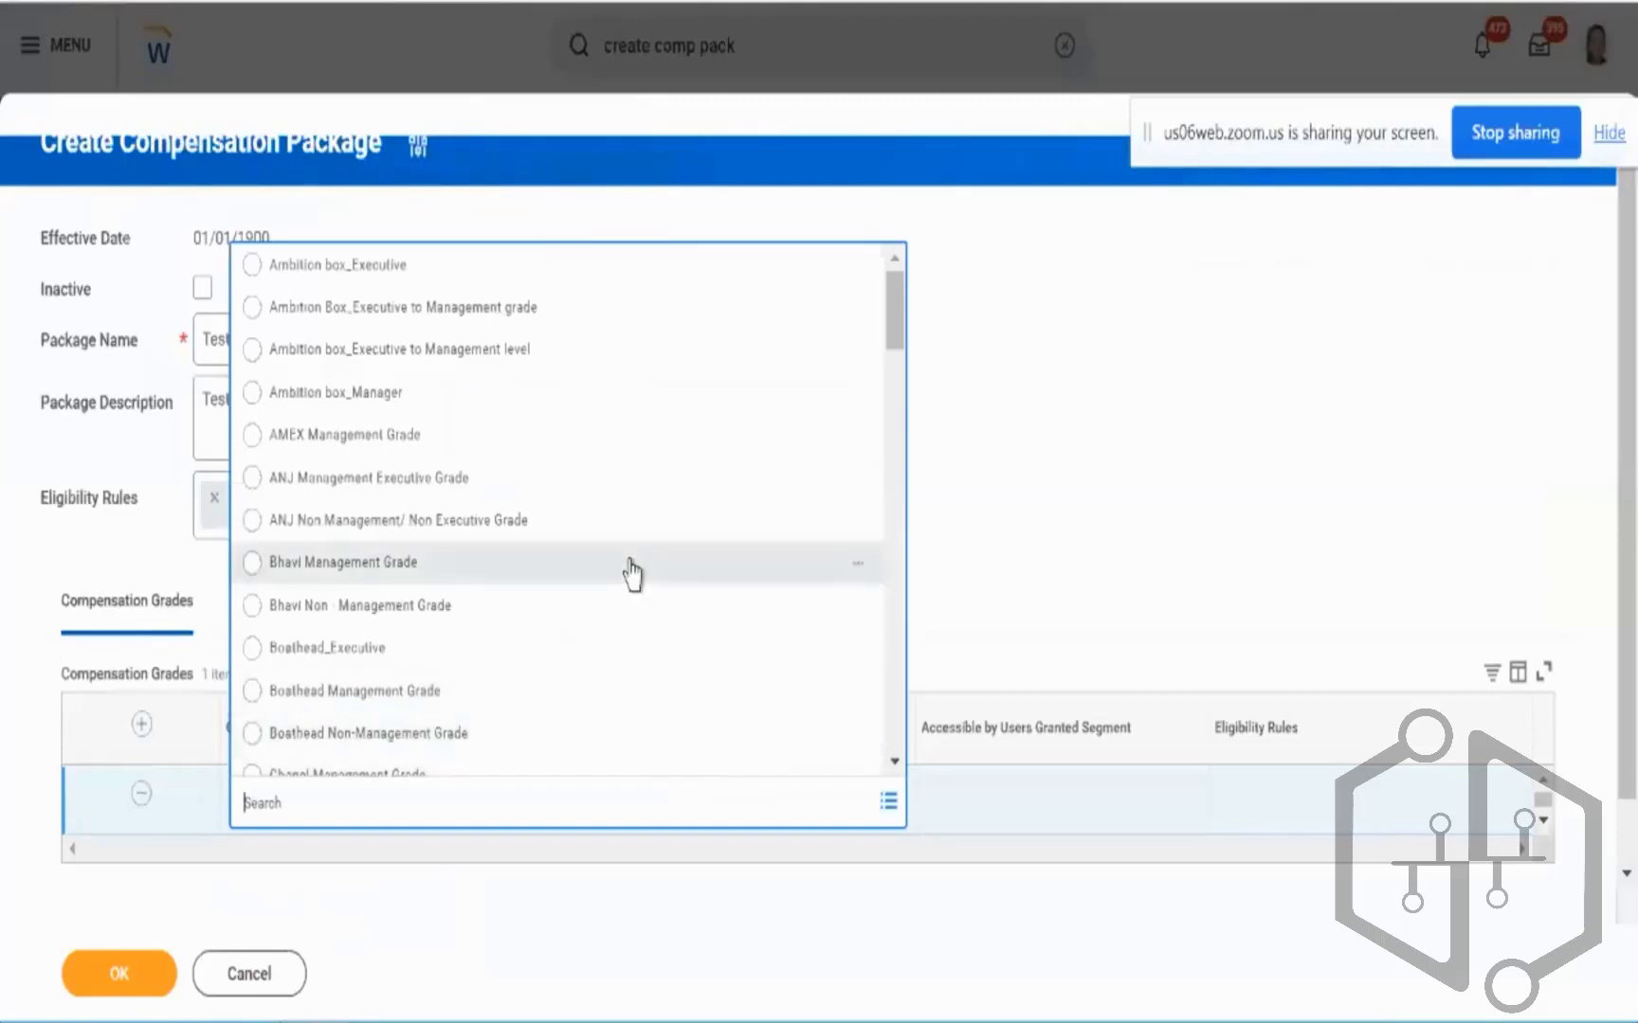
type("base")
key("Return")
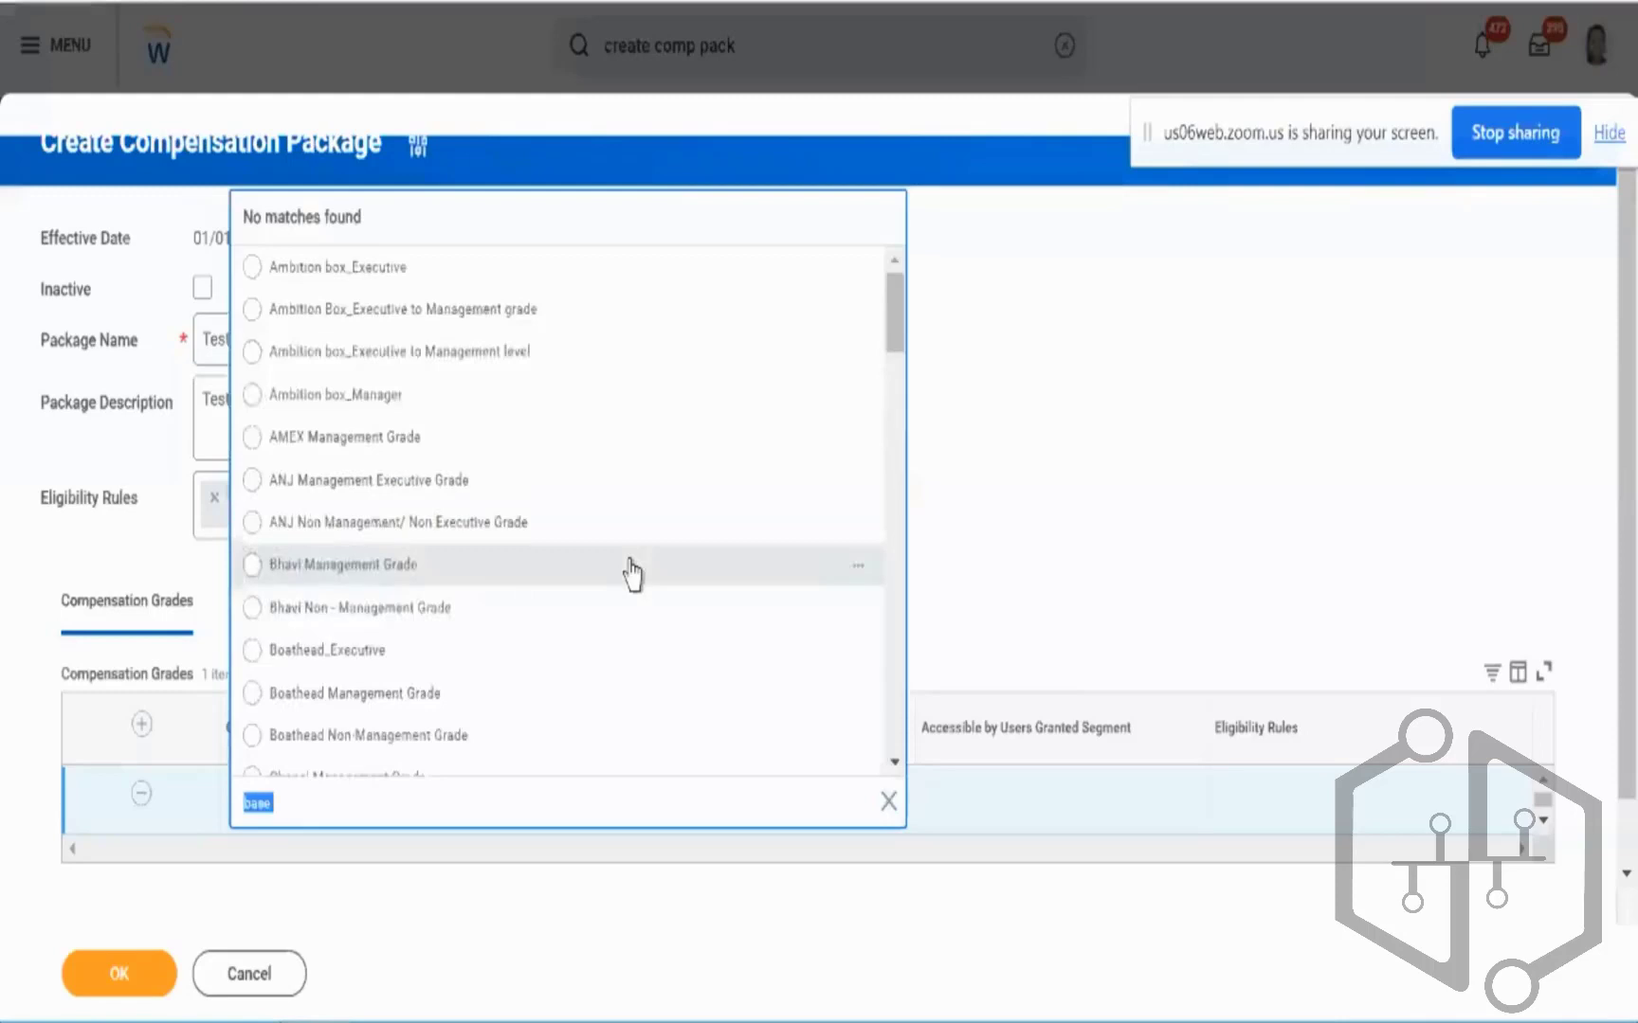
key("BackSpace")
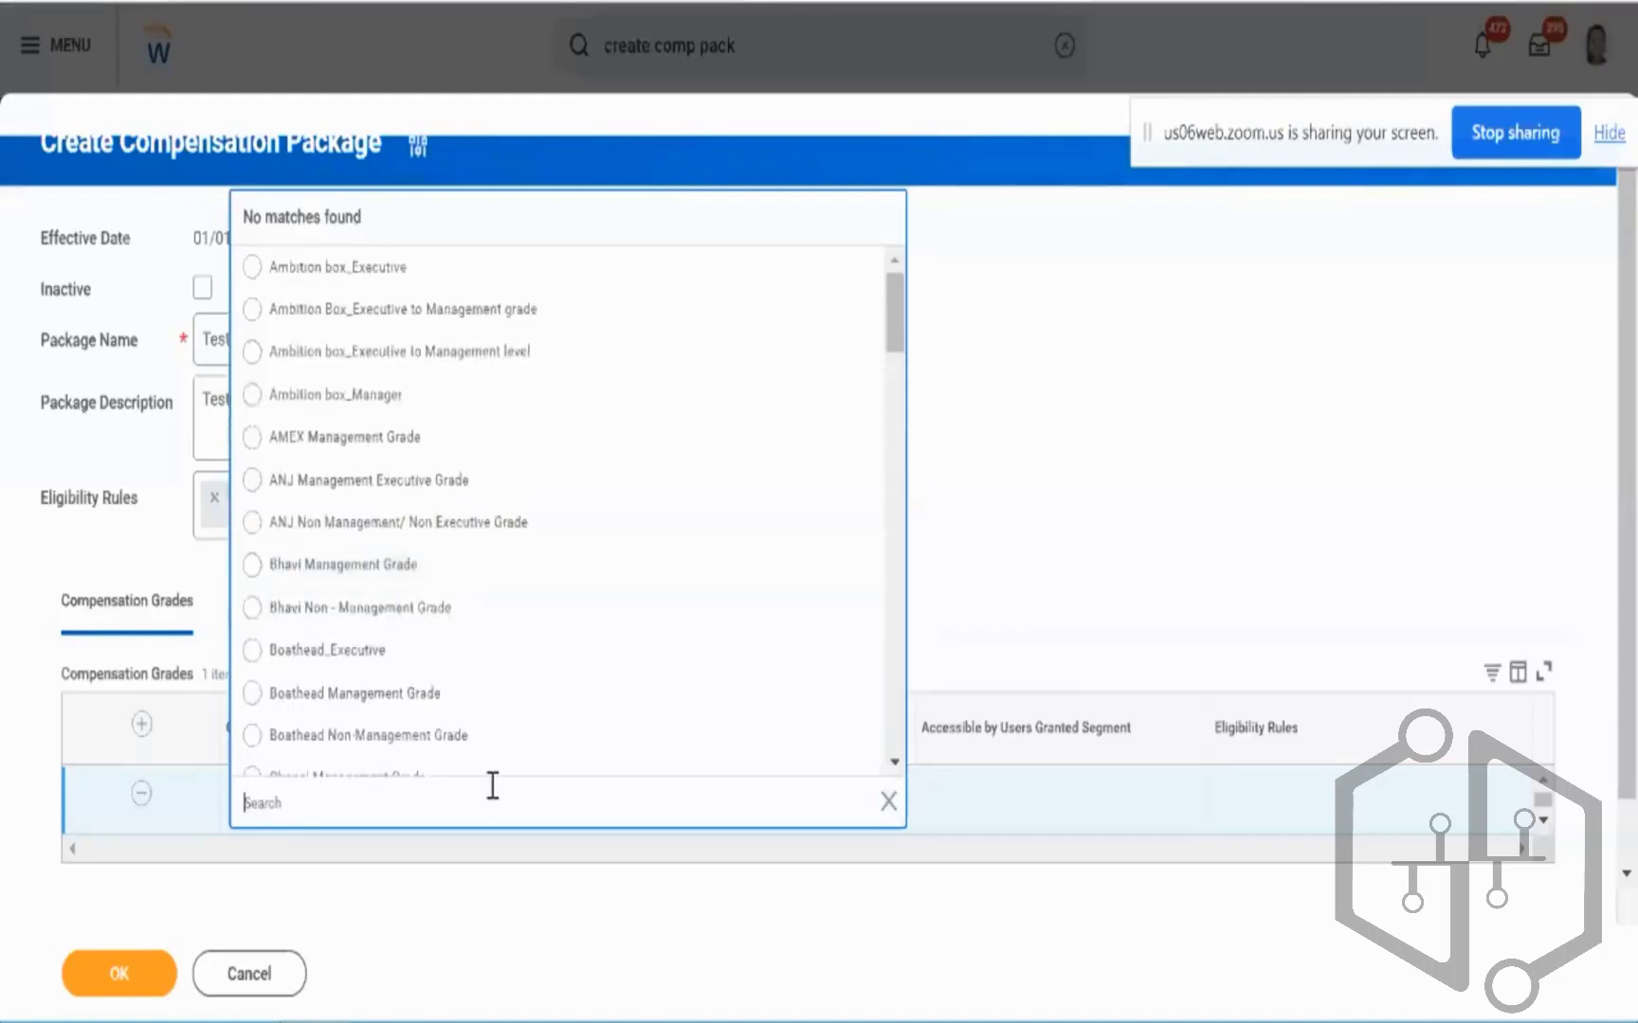
Browse the available compensation grades, search them for "global", and clear the search without choosing a grade
scroll(531, 618, "down", 4)
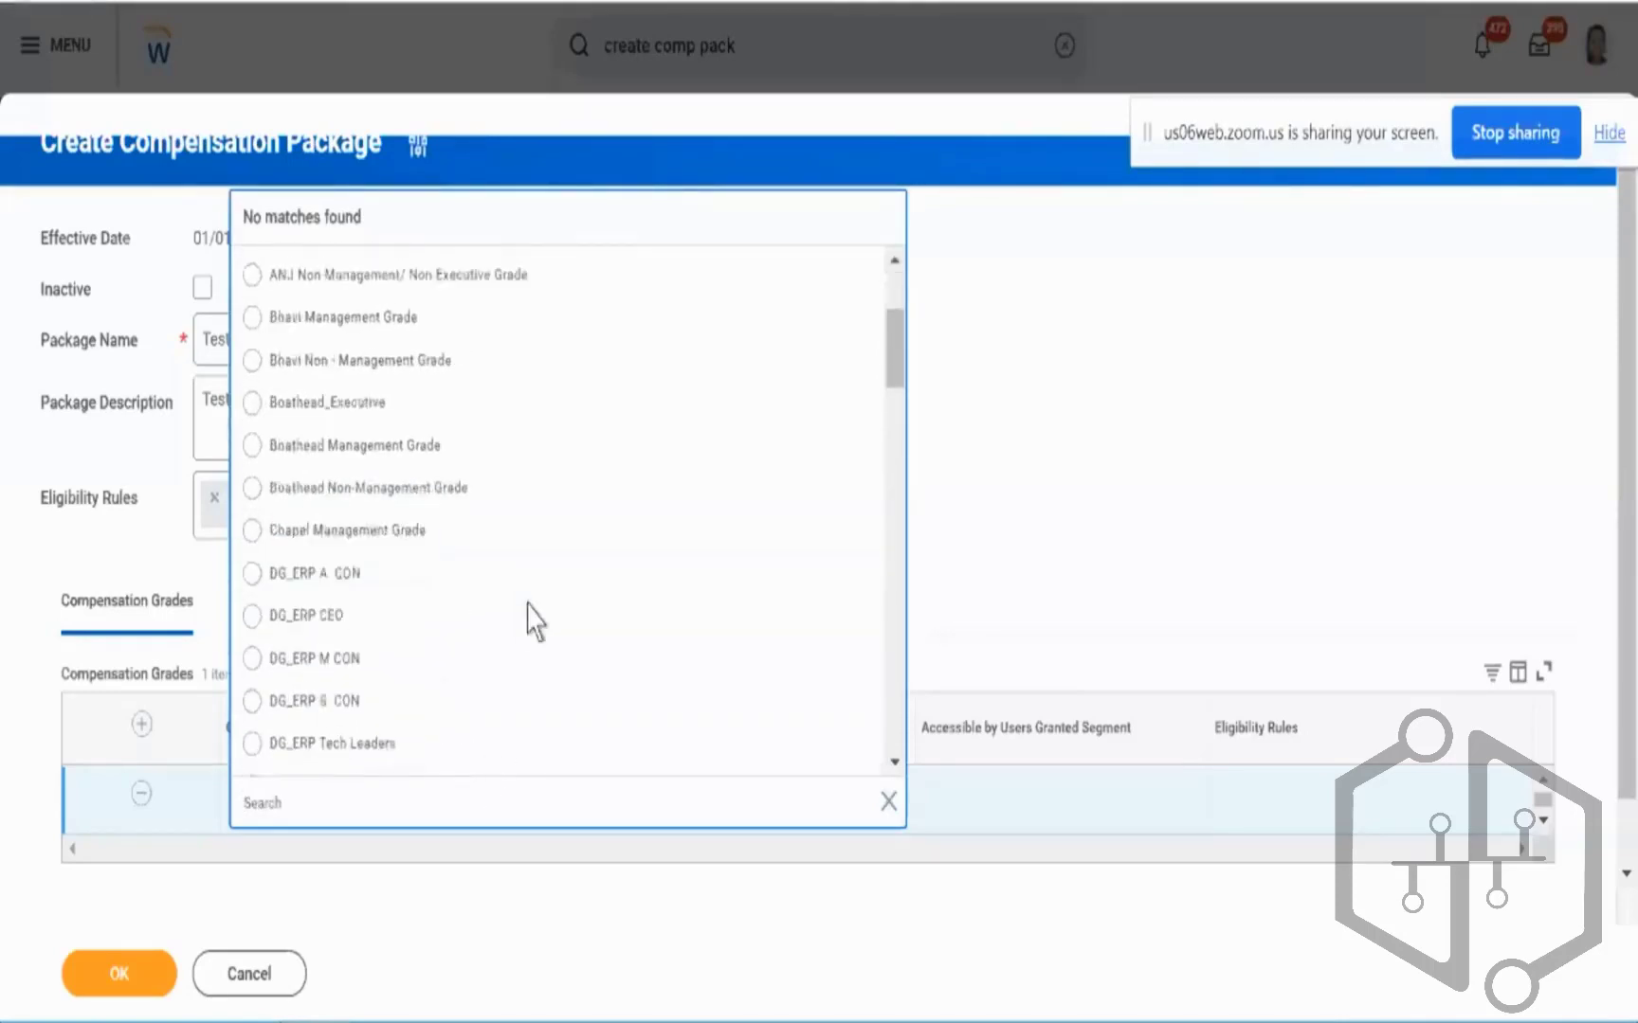
type("global")
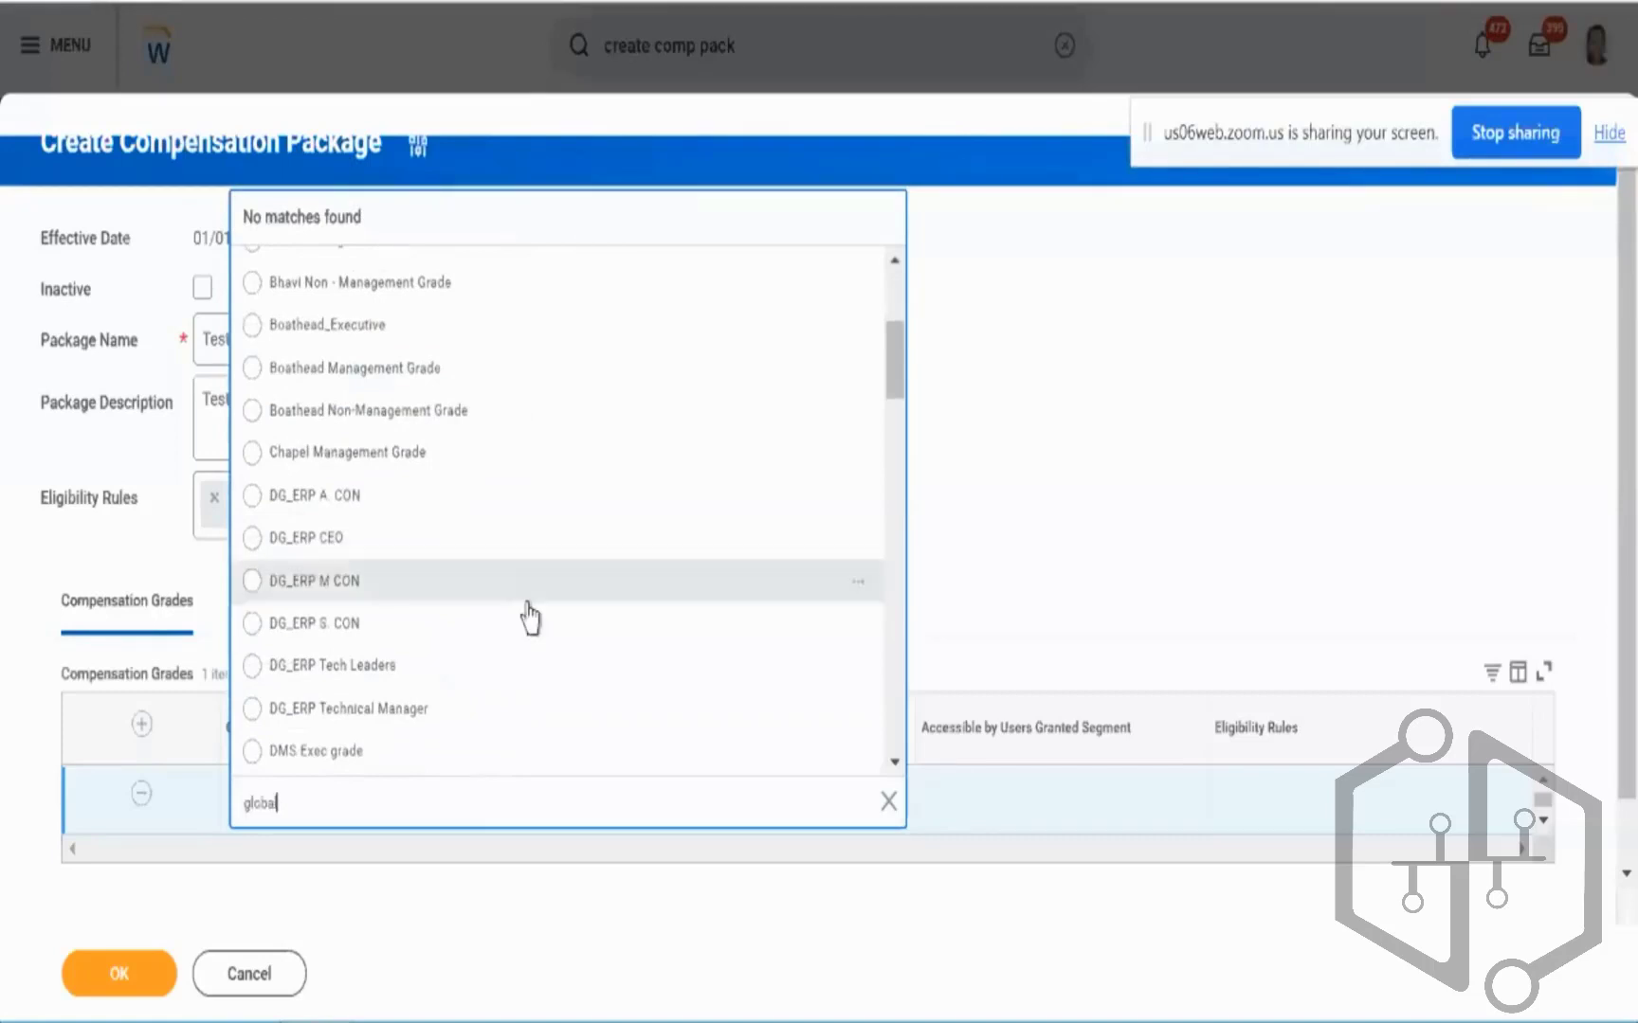
key("Return")
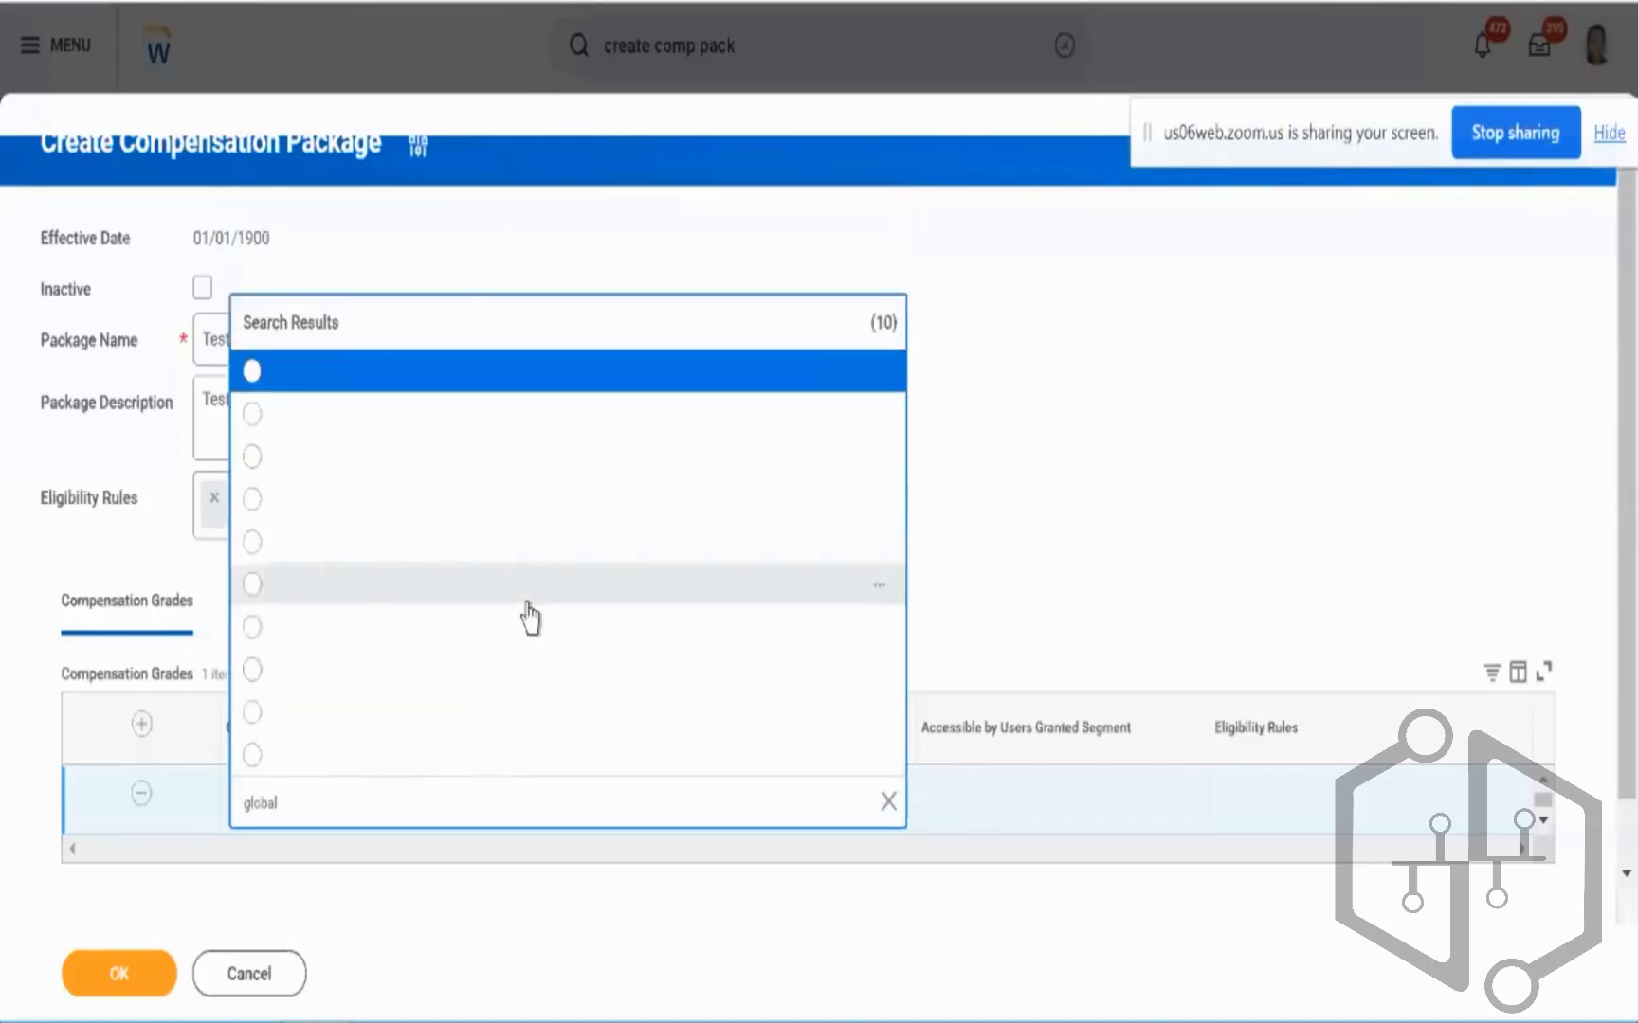
left_click(437, 803)
key("ctrl+a")
key("BackSpace")
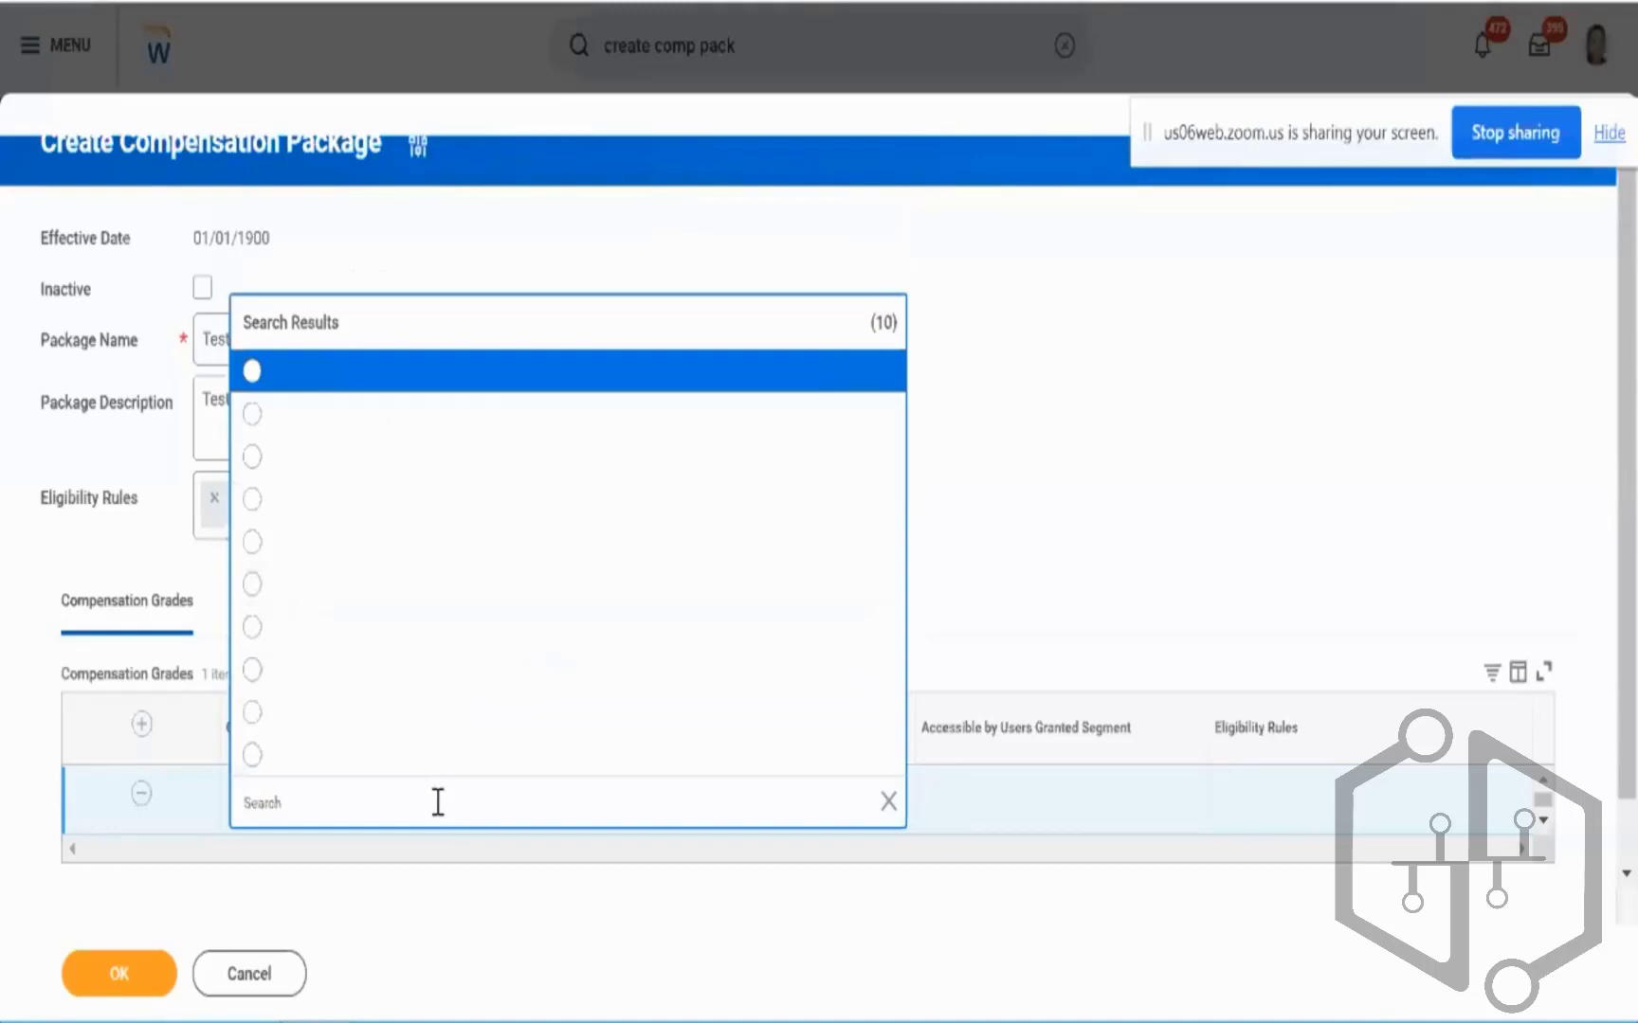
key("Escape")
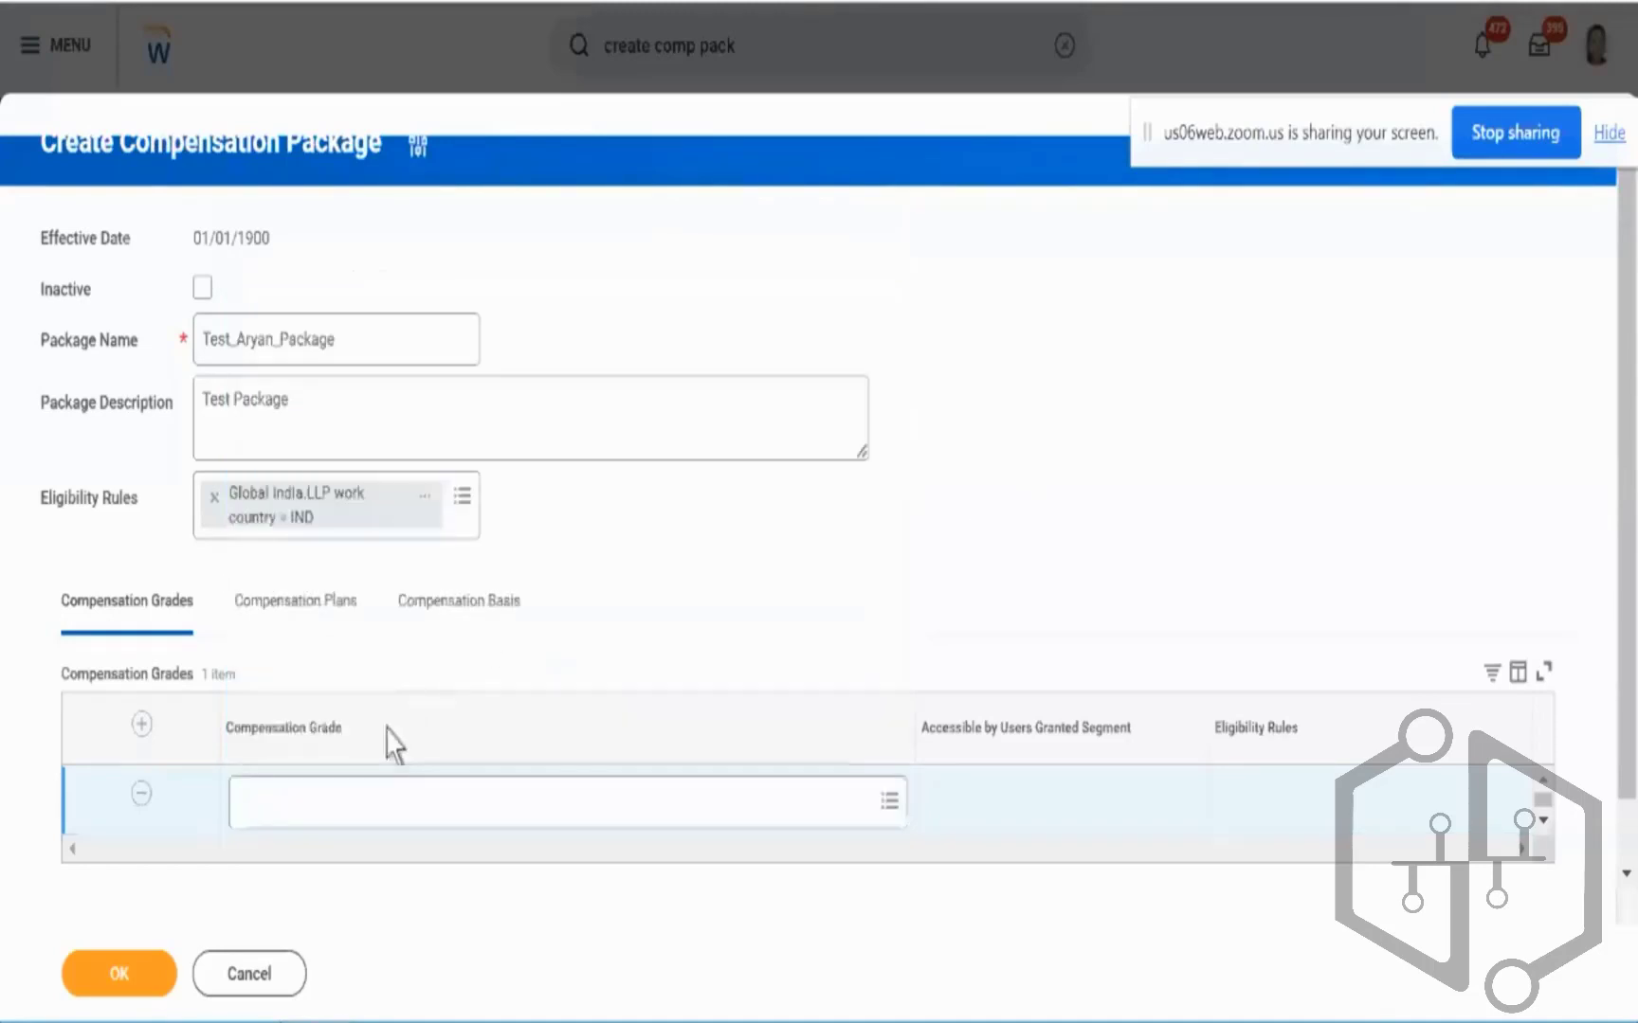
Choose Grade A (Company X) as the compensation grade in the package's new grade row
left_click(373, 811)
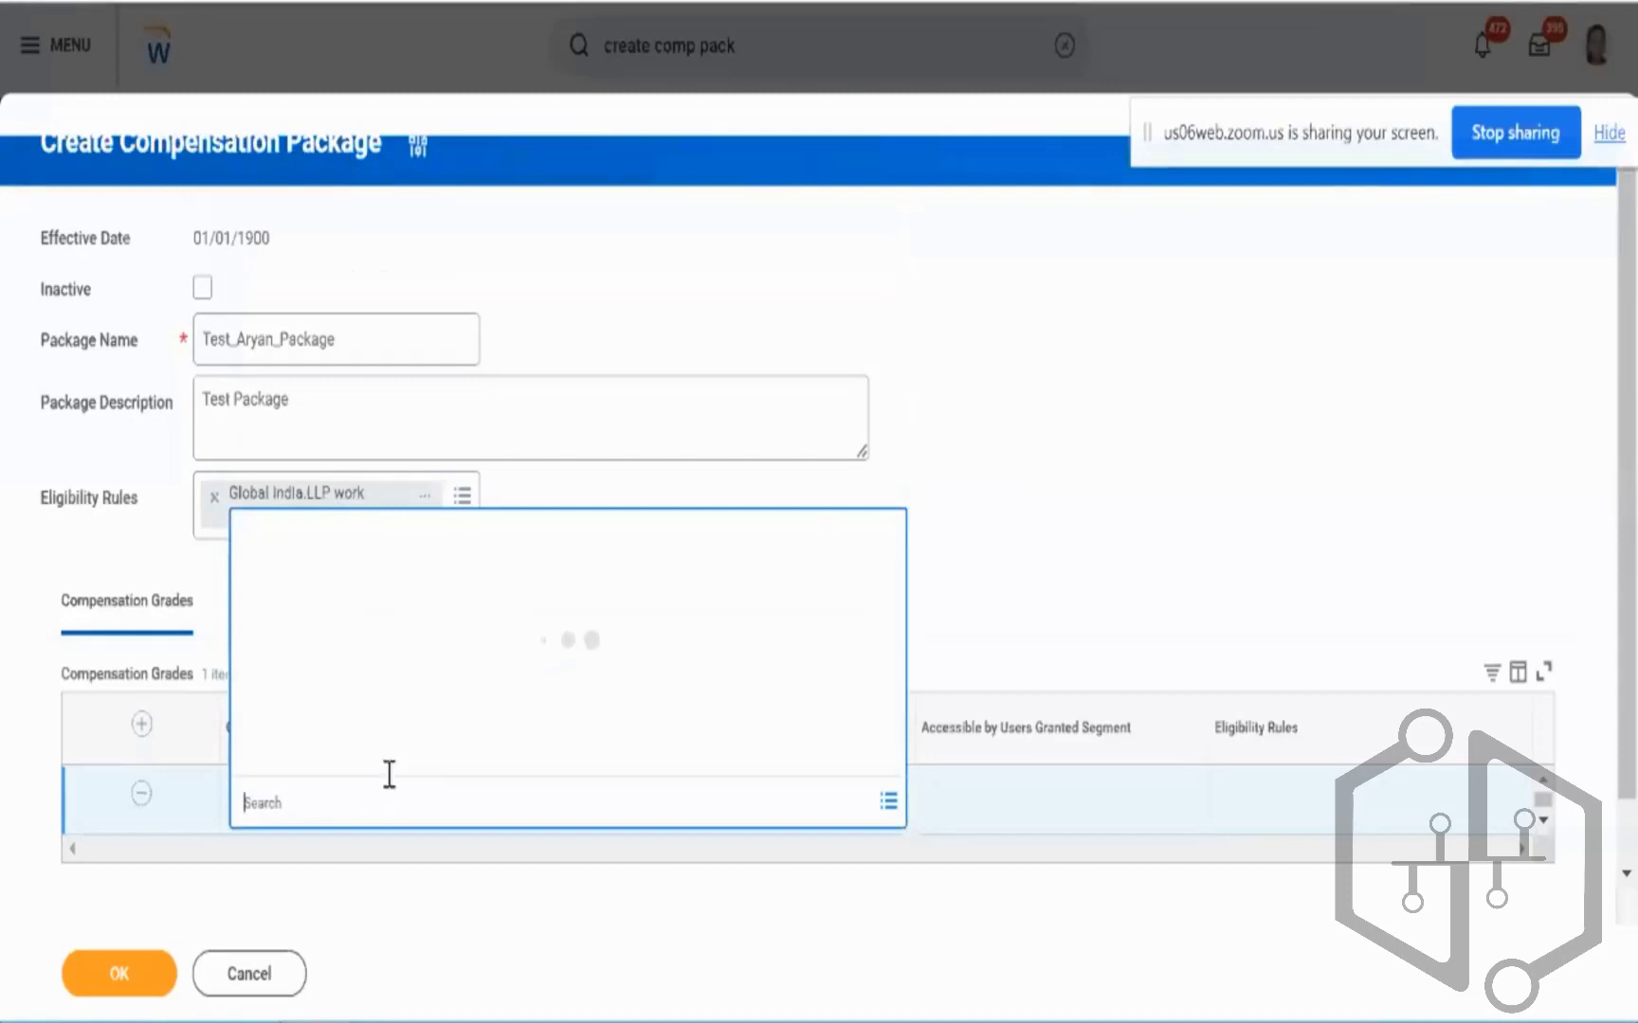
scroll(523, 713, "down", 5)
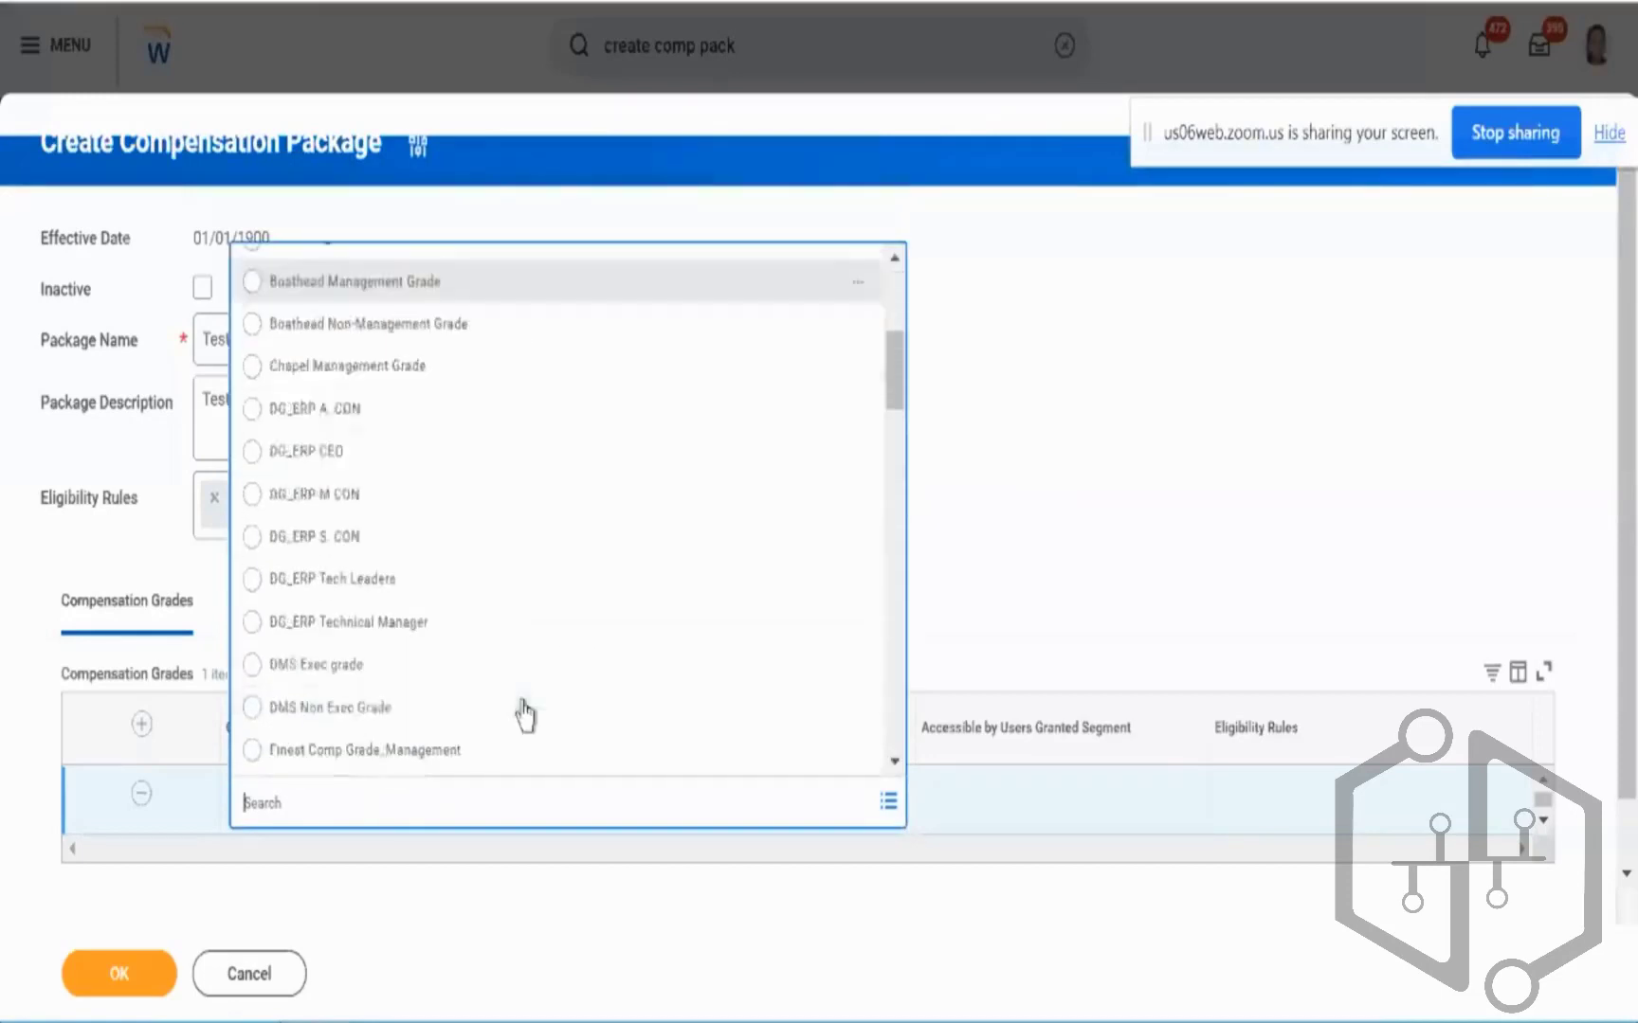
scroll(523, 703, "down", 5)
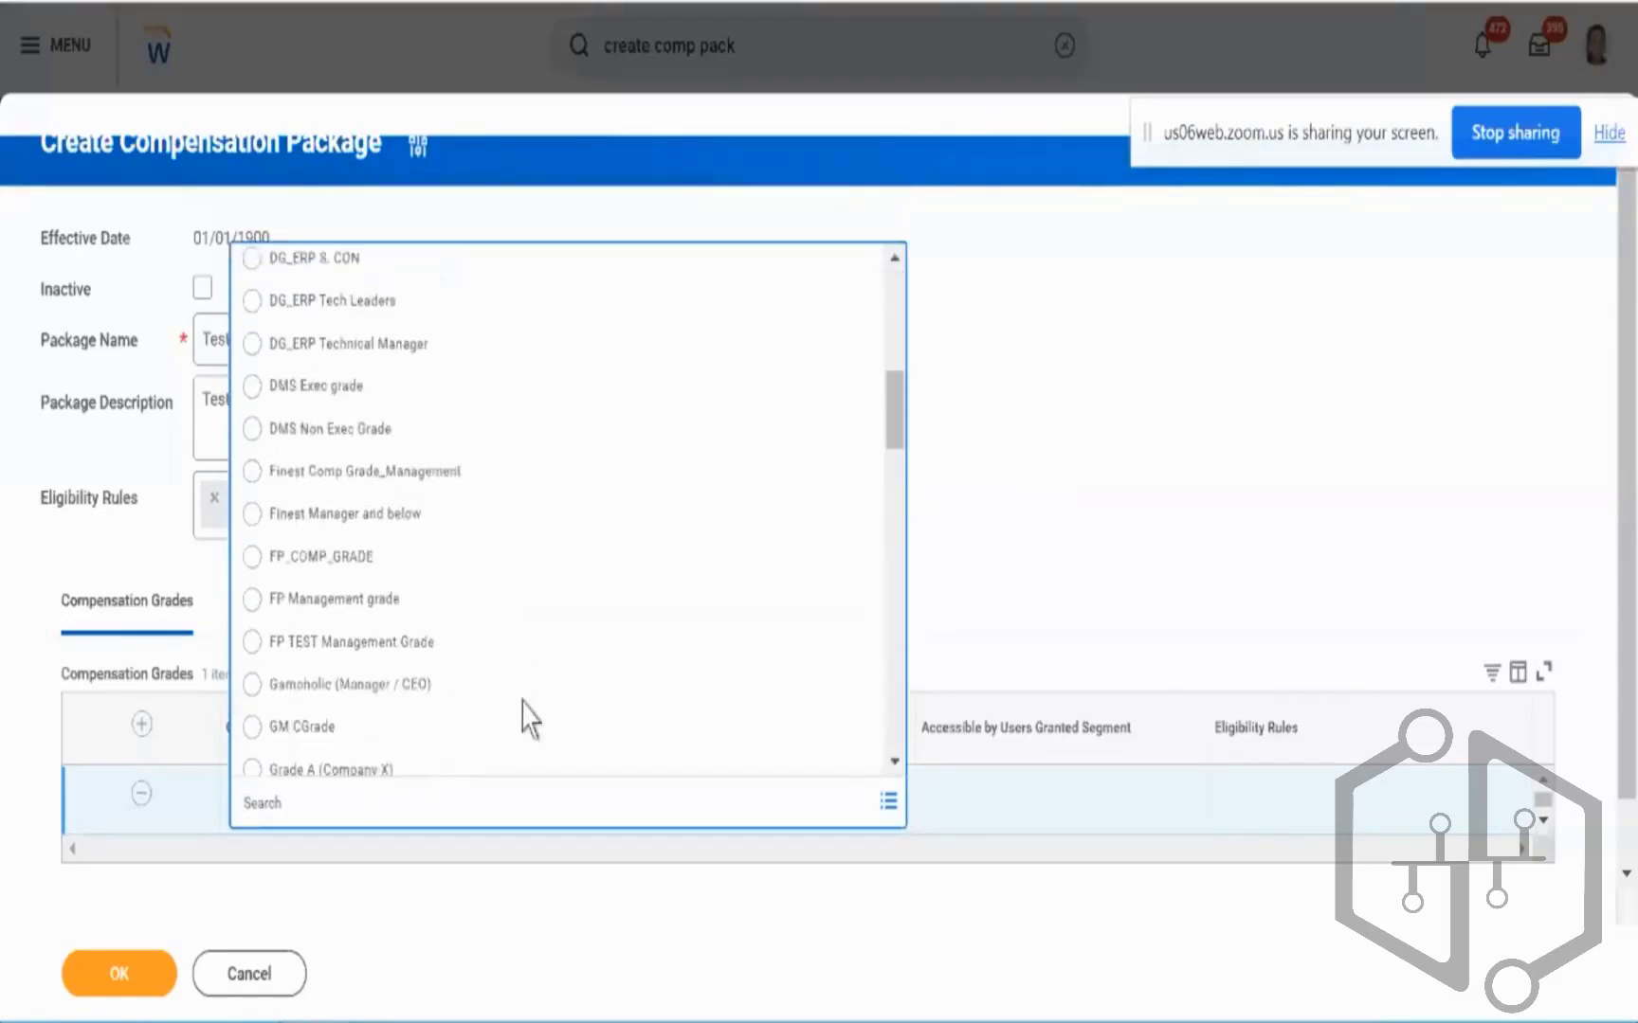
scroll(522, 706, "down", 5)
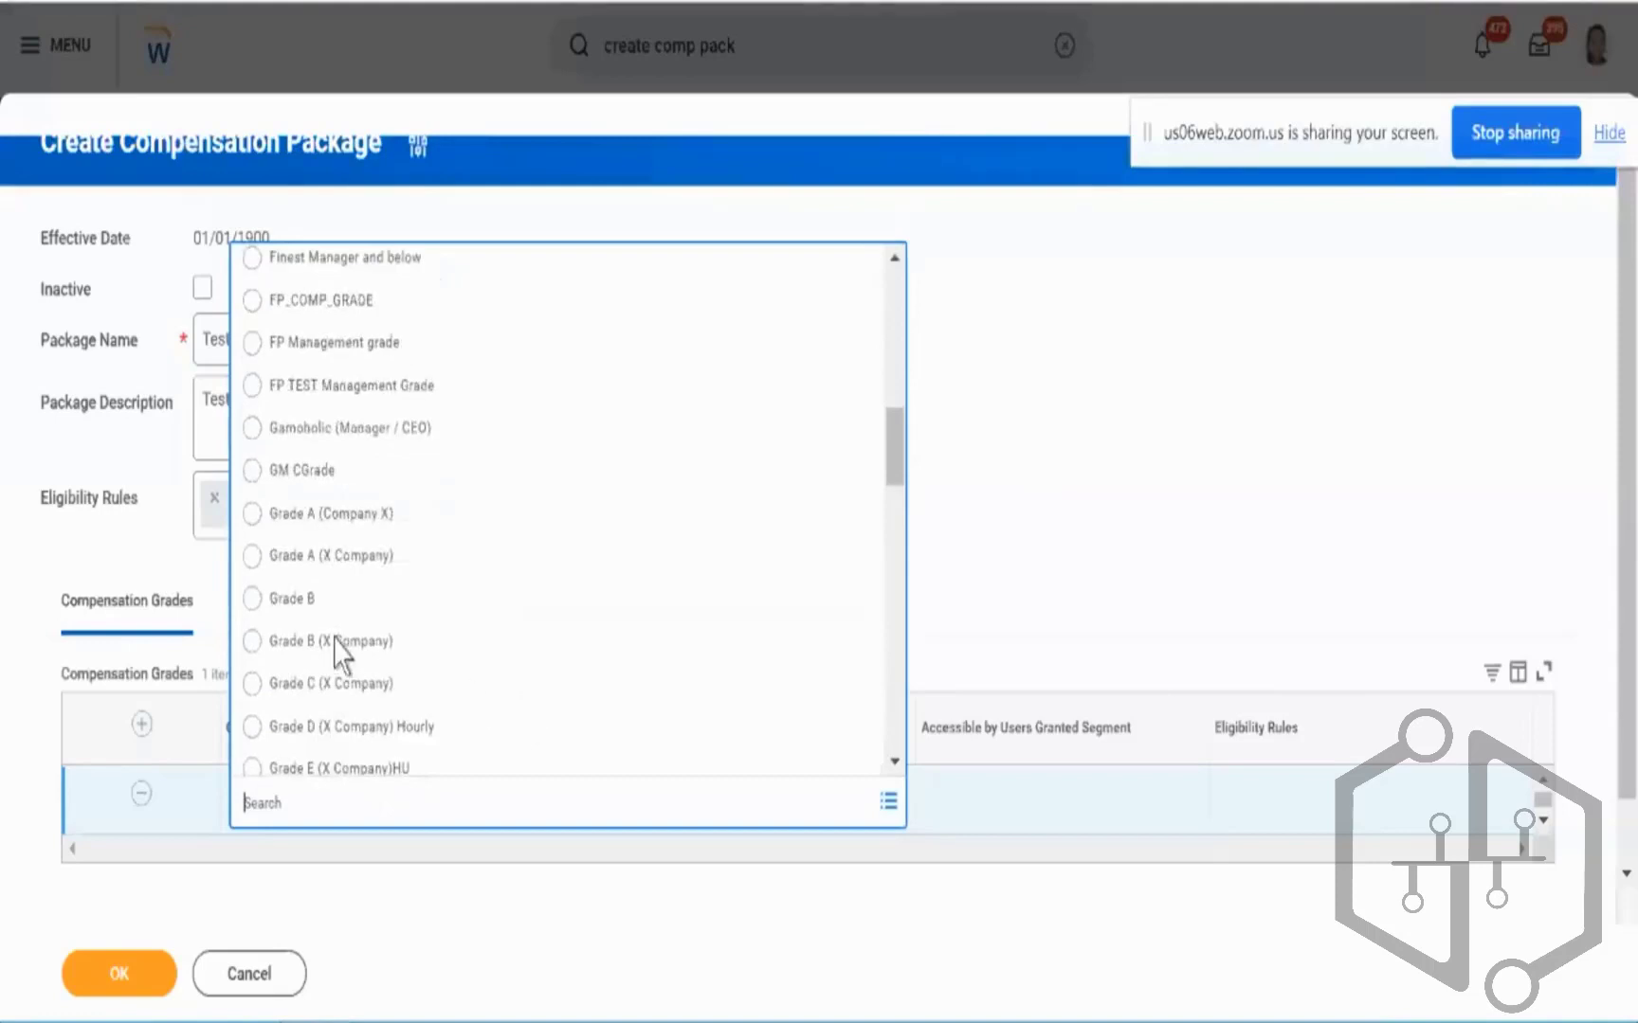
left_click(331, 513)
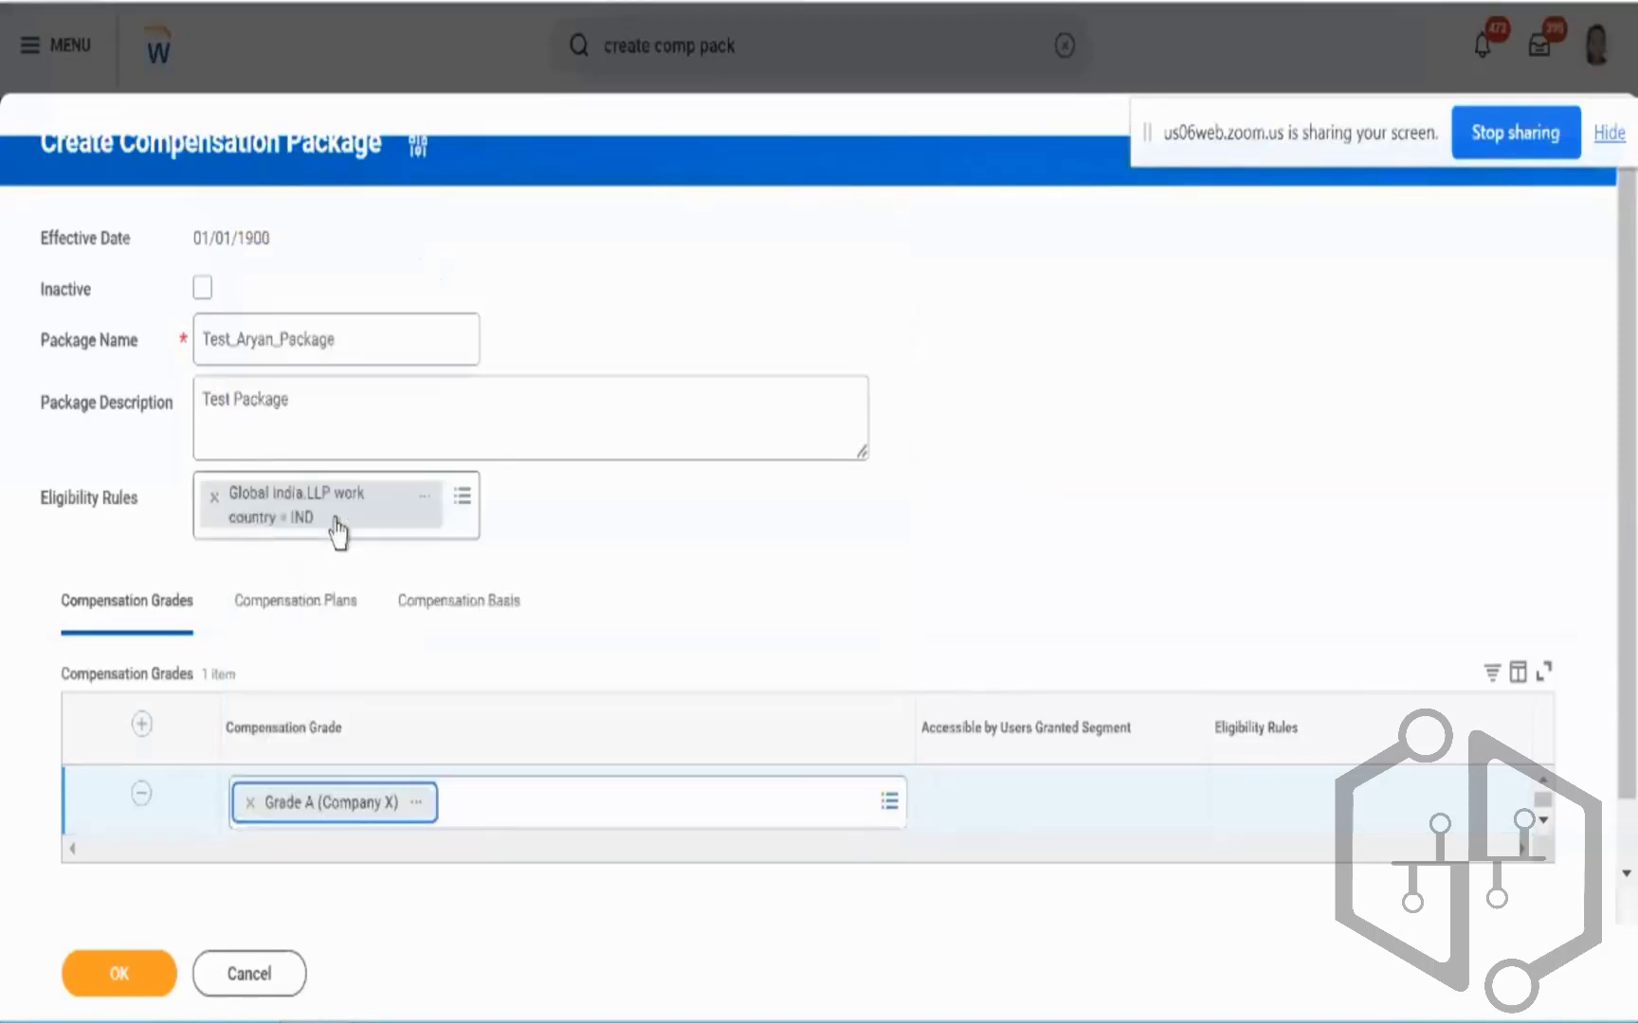
Open Grade A (Company X) in a separate browser tab and examine compensation grade details, including the pay range
left_click(416, 806)
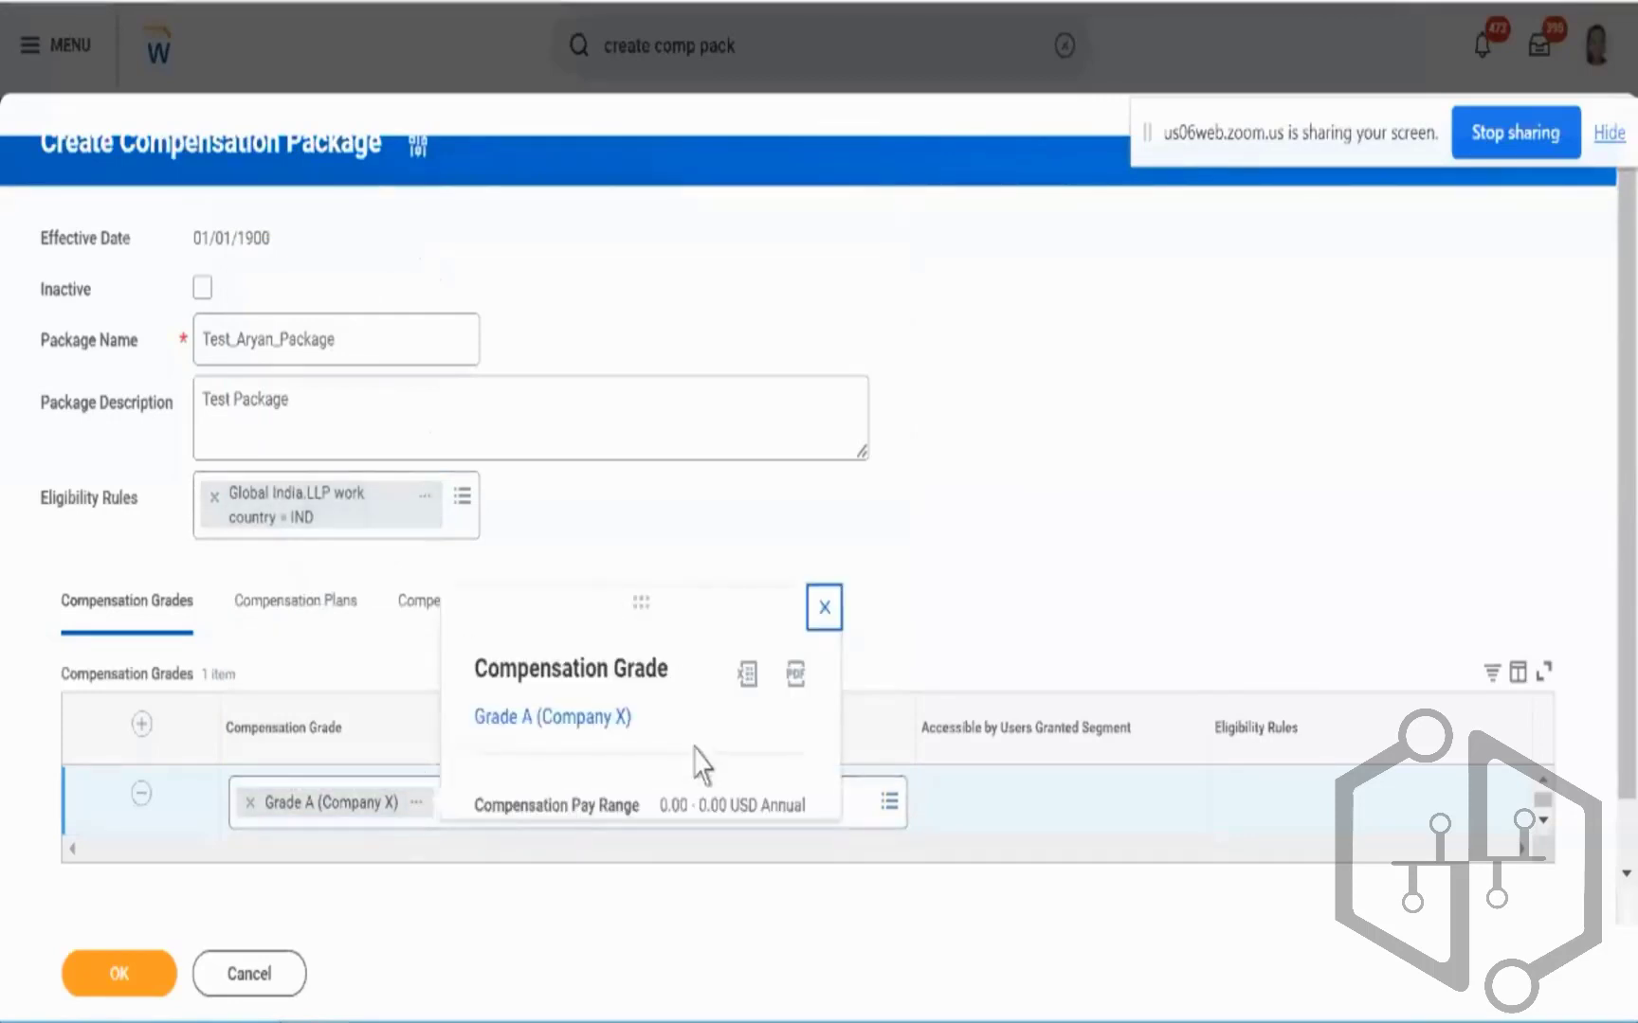
right_click(592, 725)
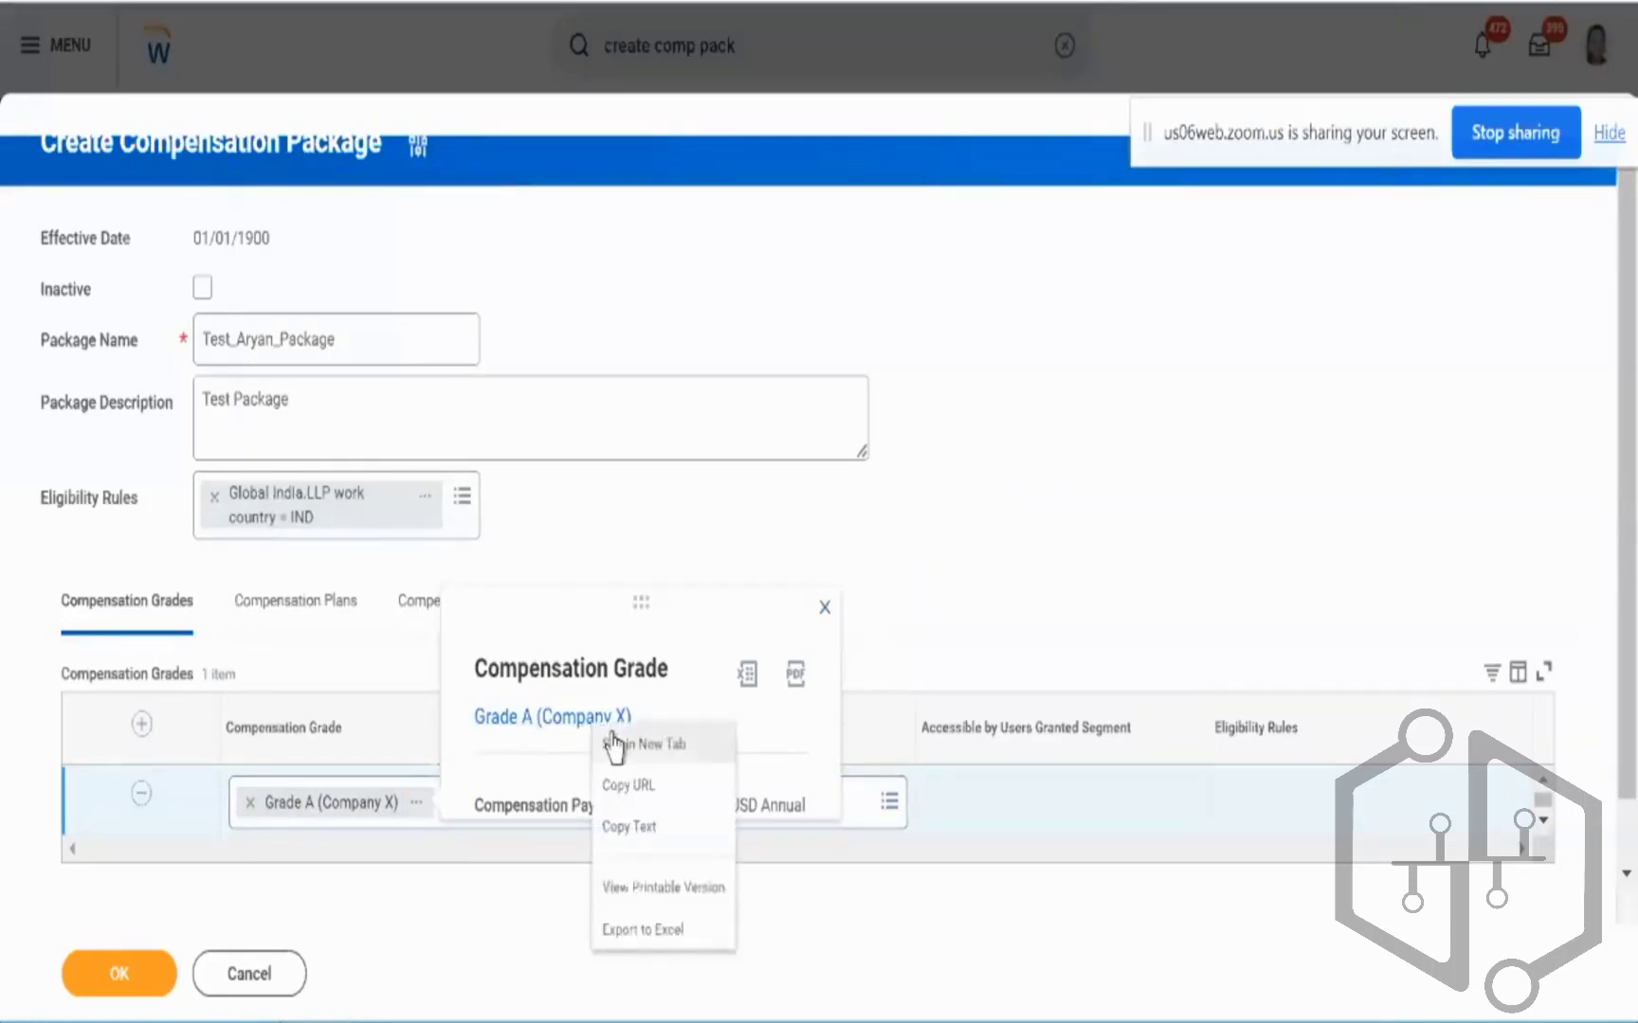
left_click(614, 740)
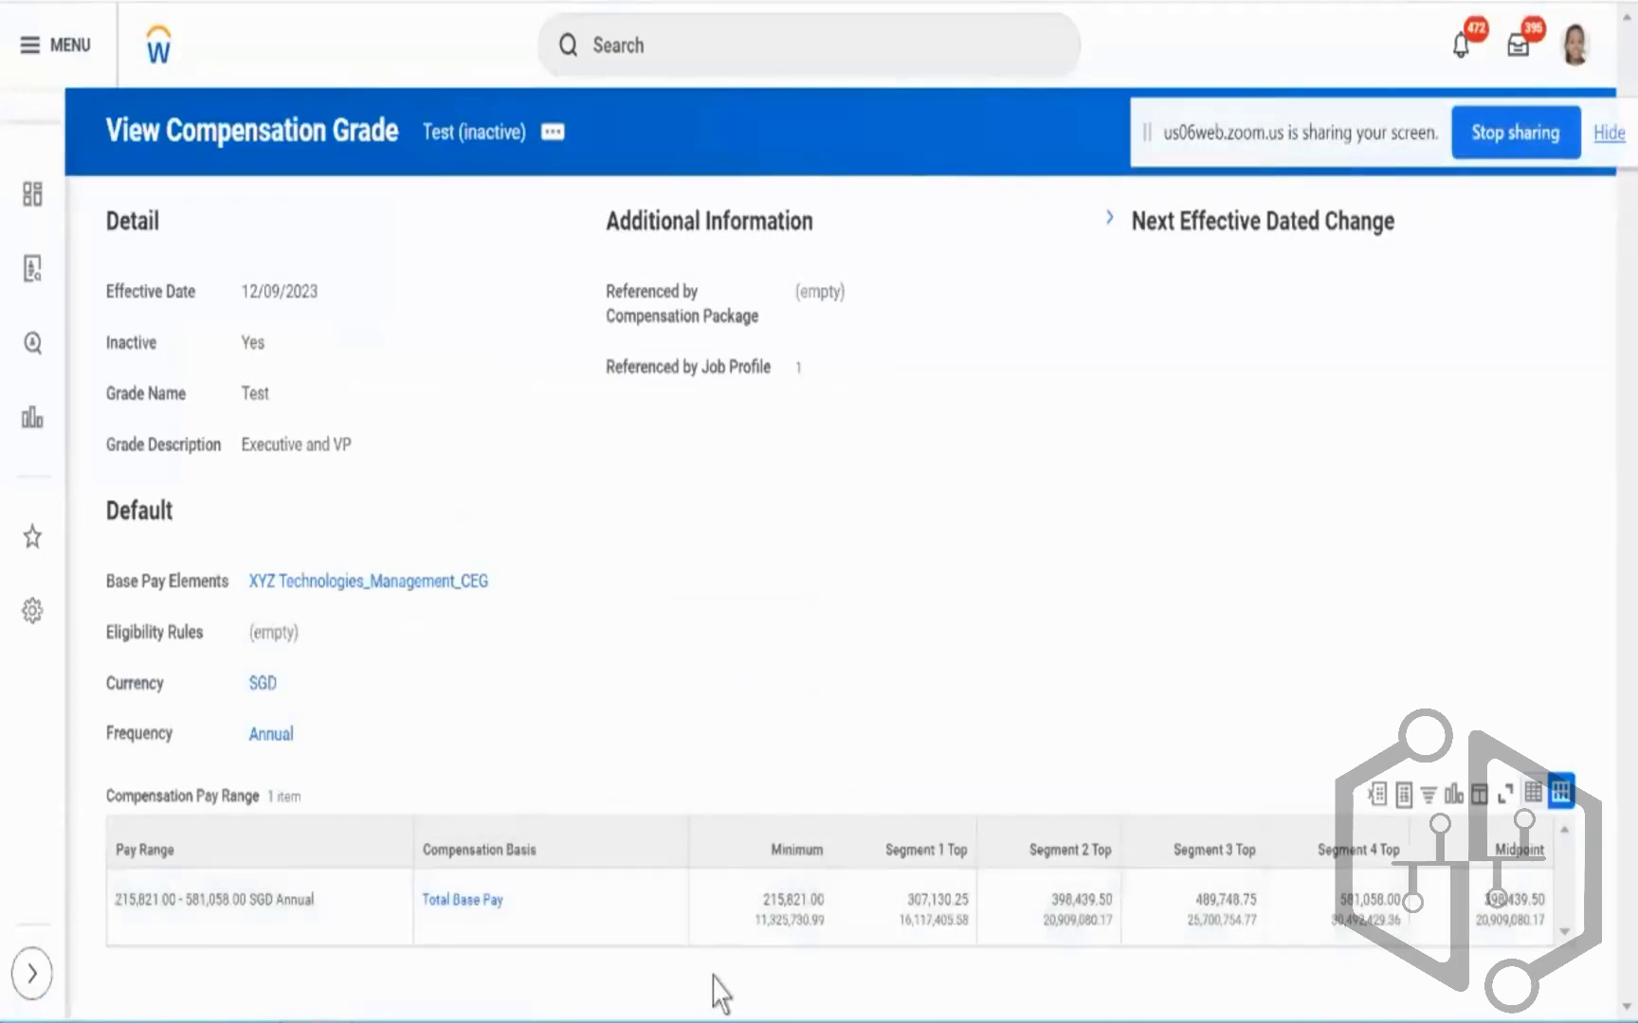
triple_click(261, 910)
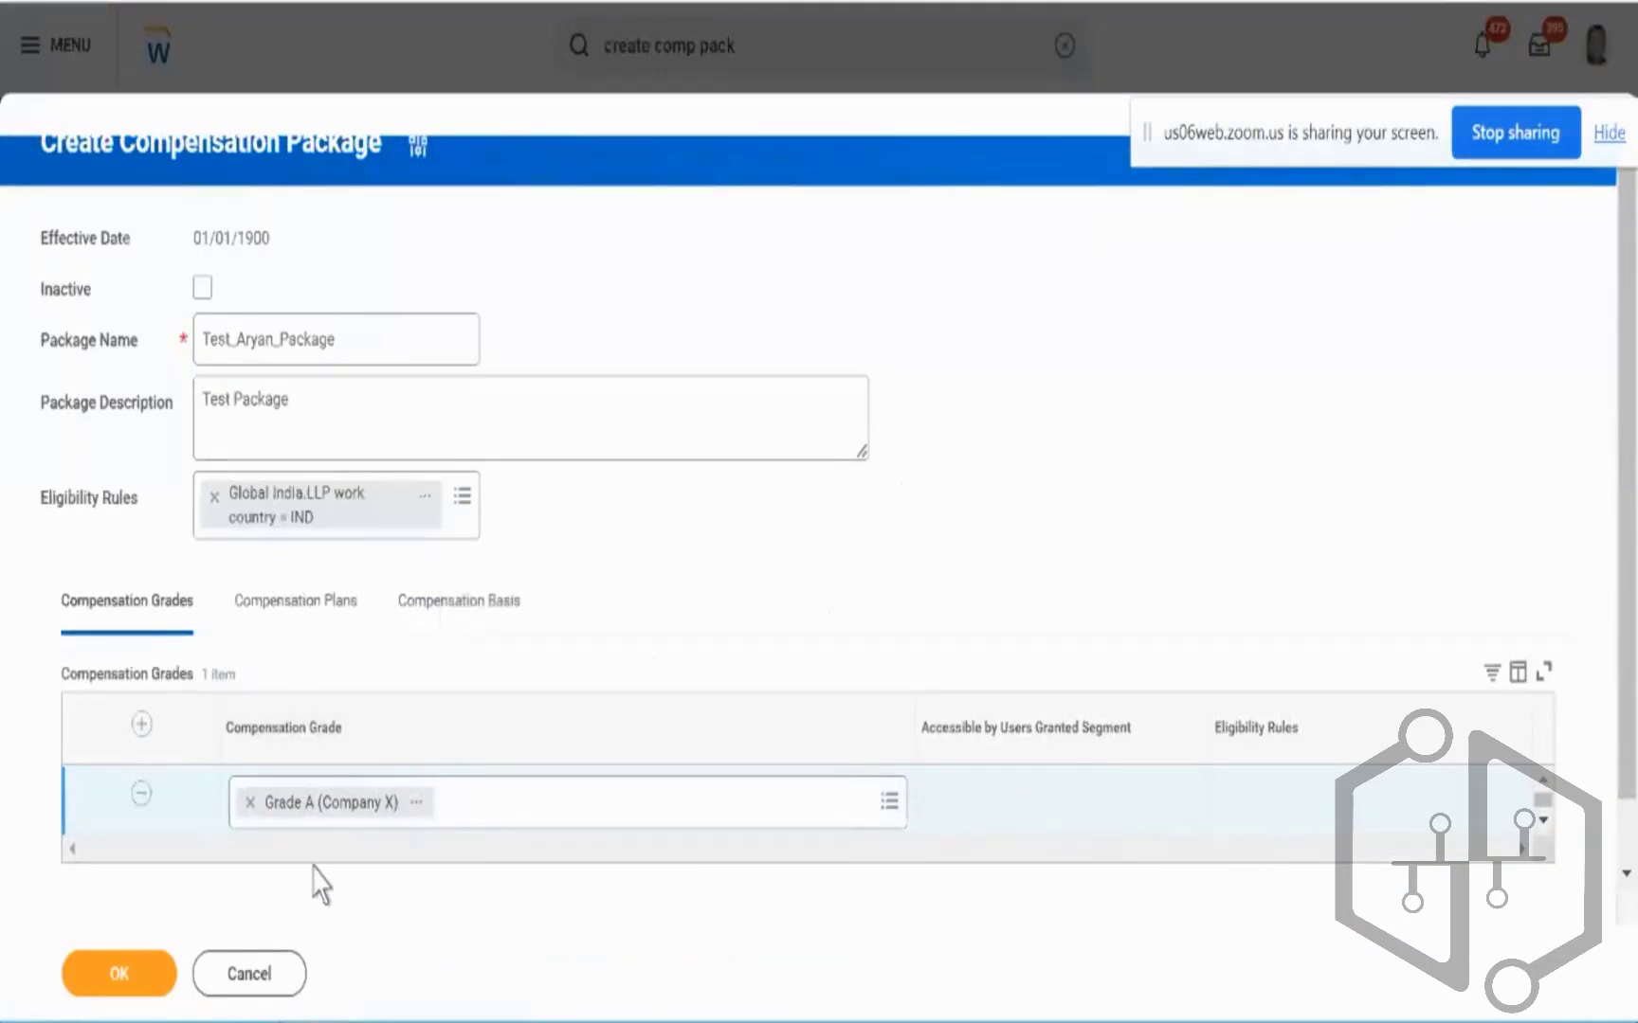
Add a row to the package's compensation plans and search the available plans for "base"
left_click(298, 616)
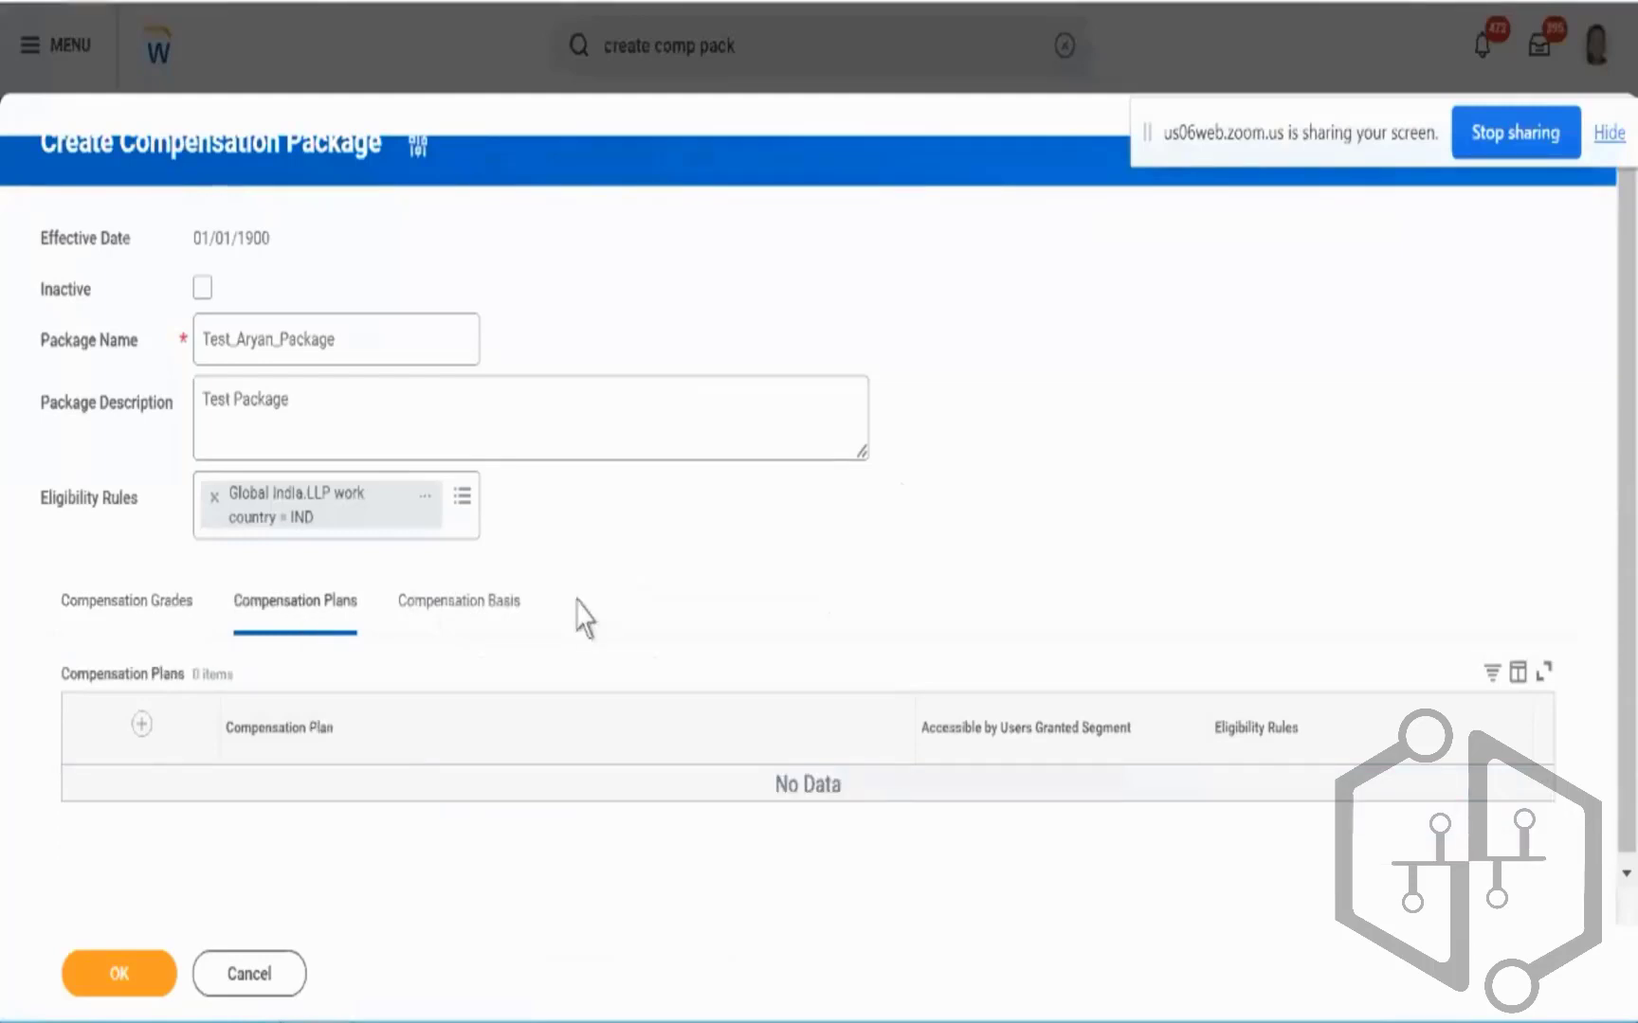
left_click(142, 727)
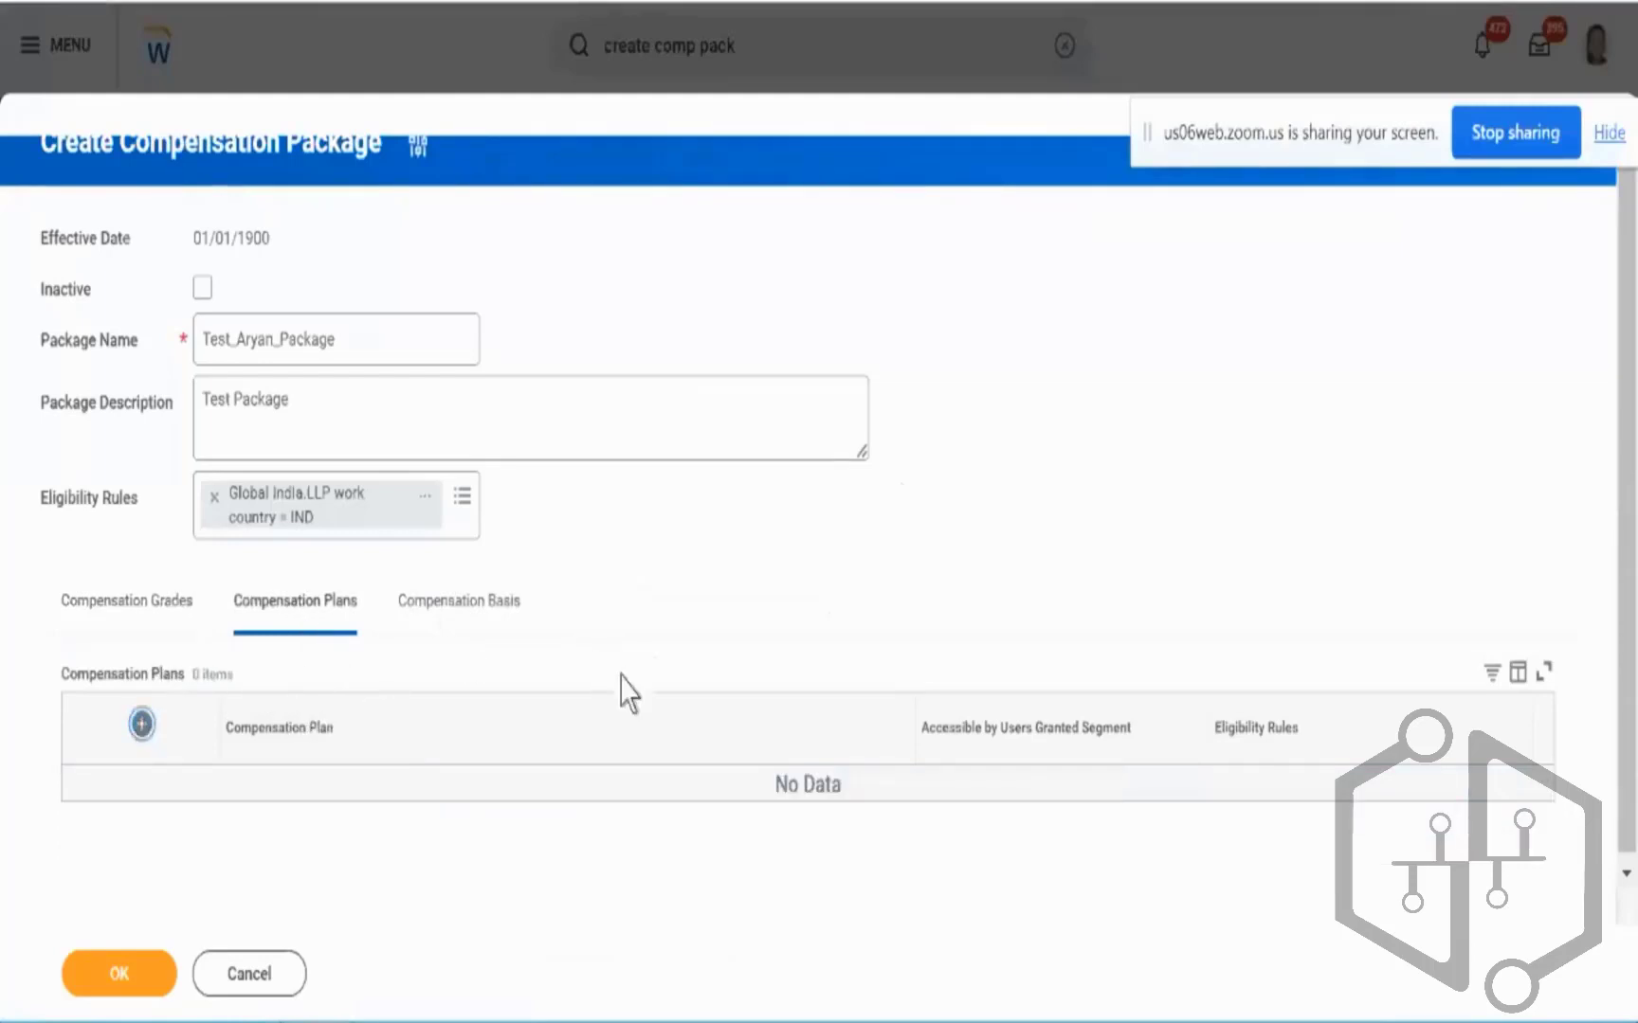
left_click(532, 796)
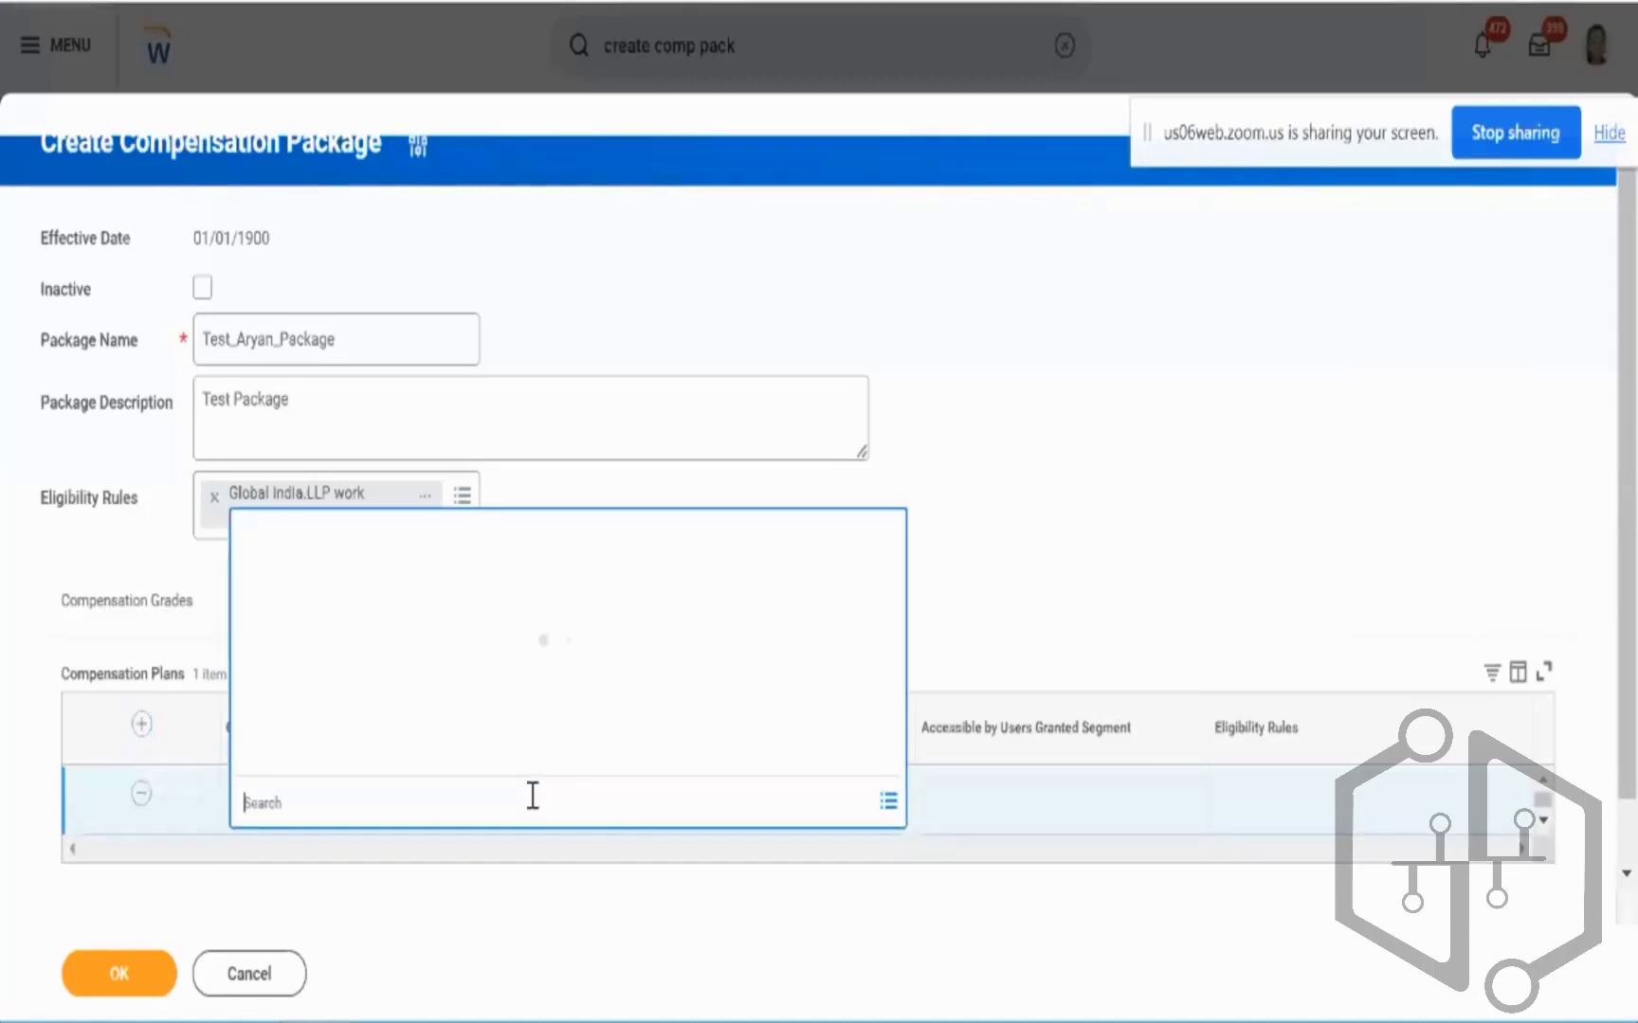
type("base")
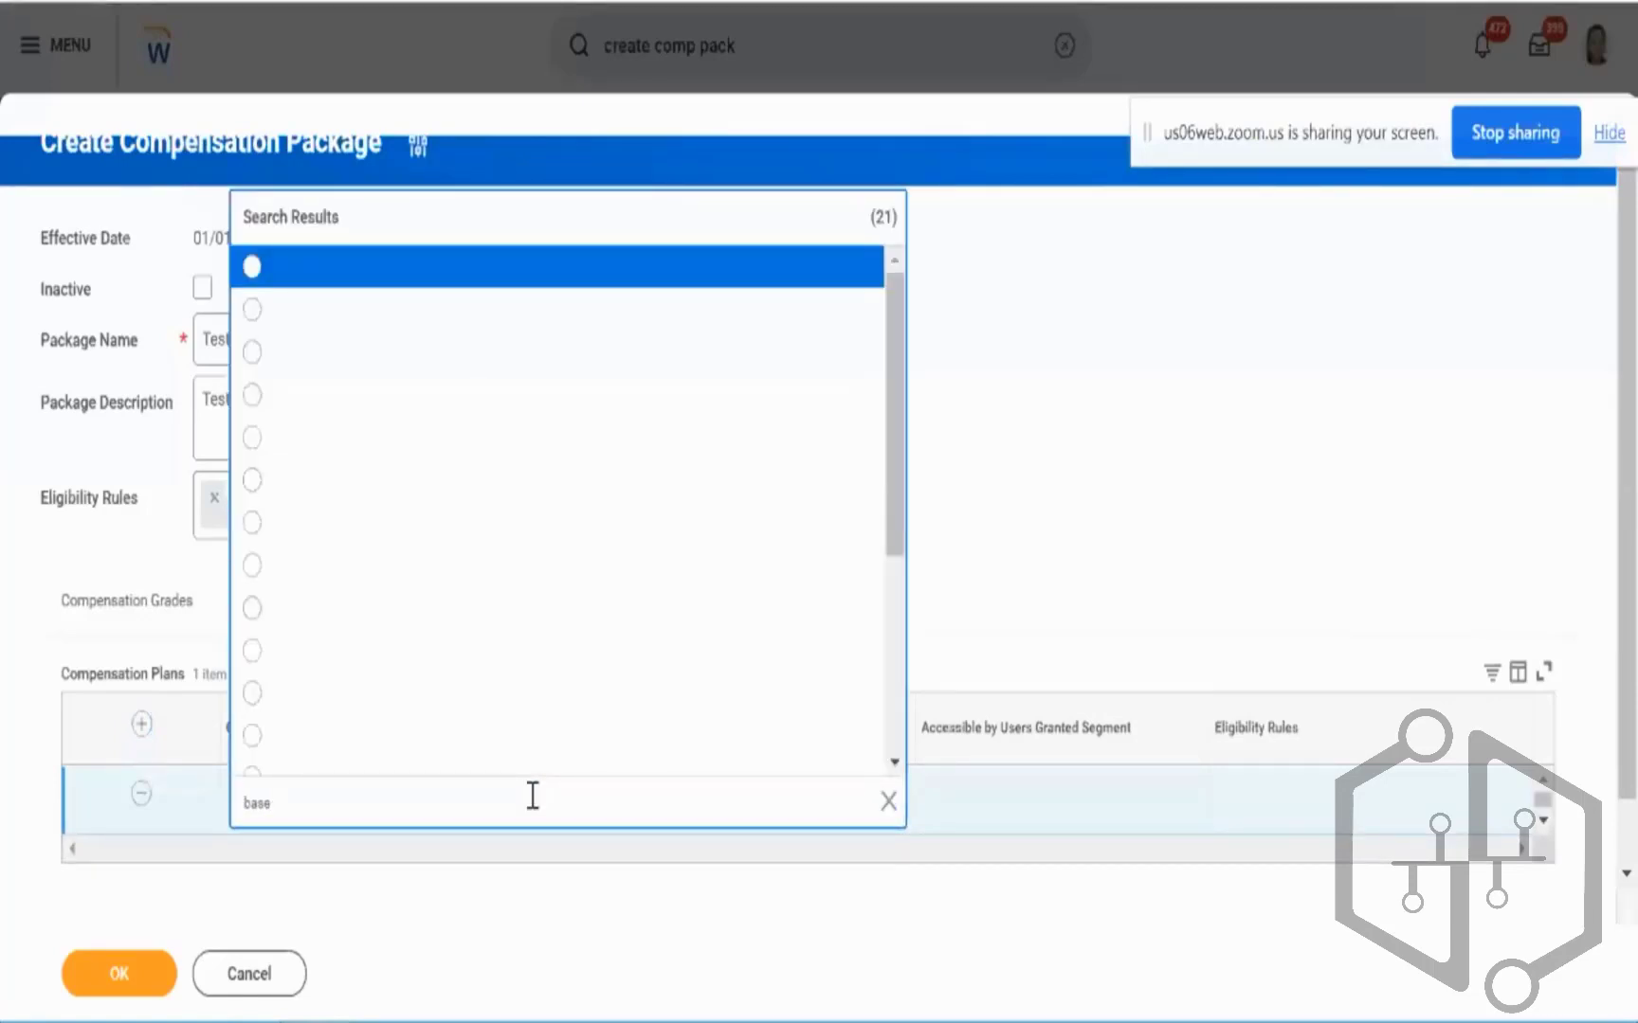
scroll(899, 718, "down", 5)
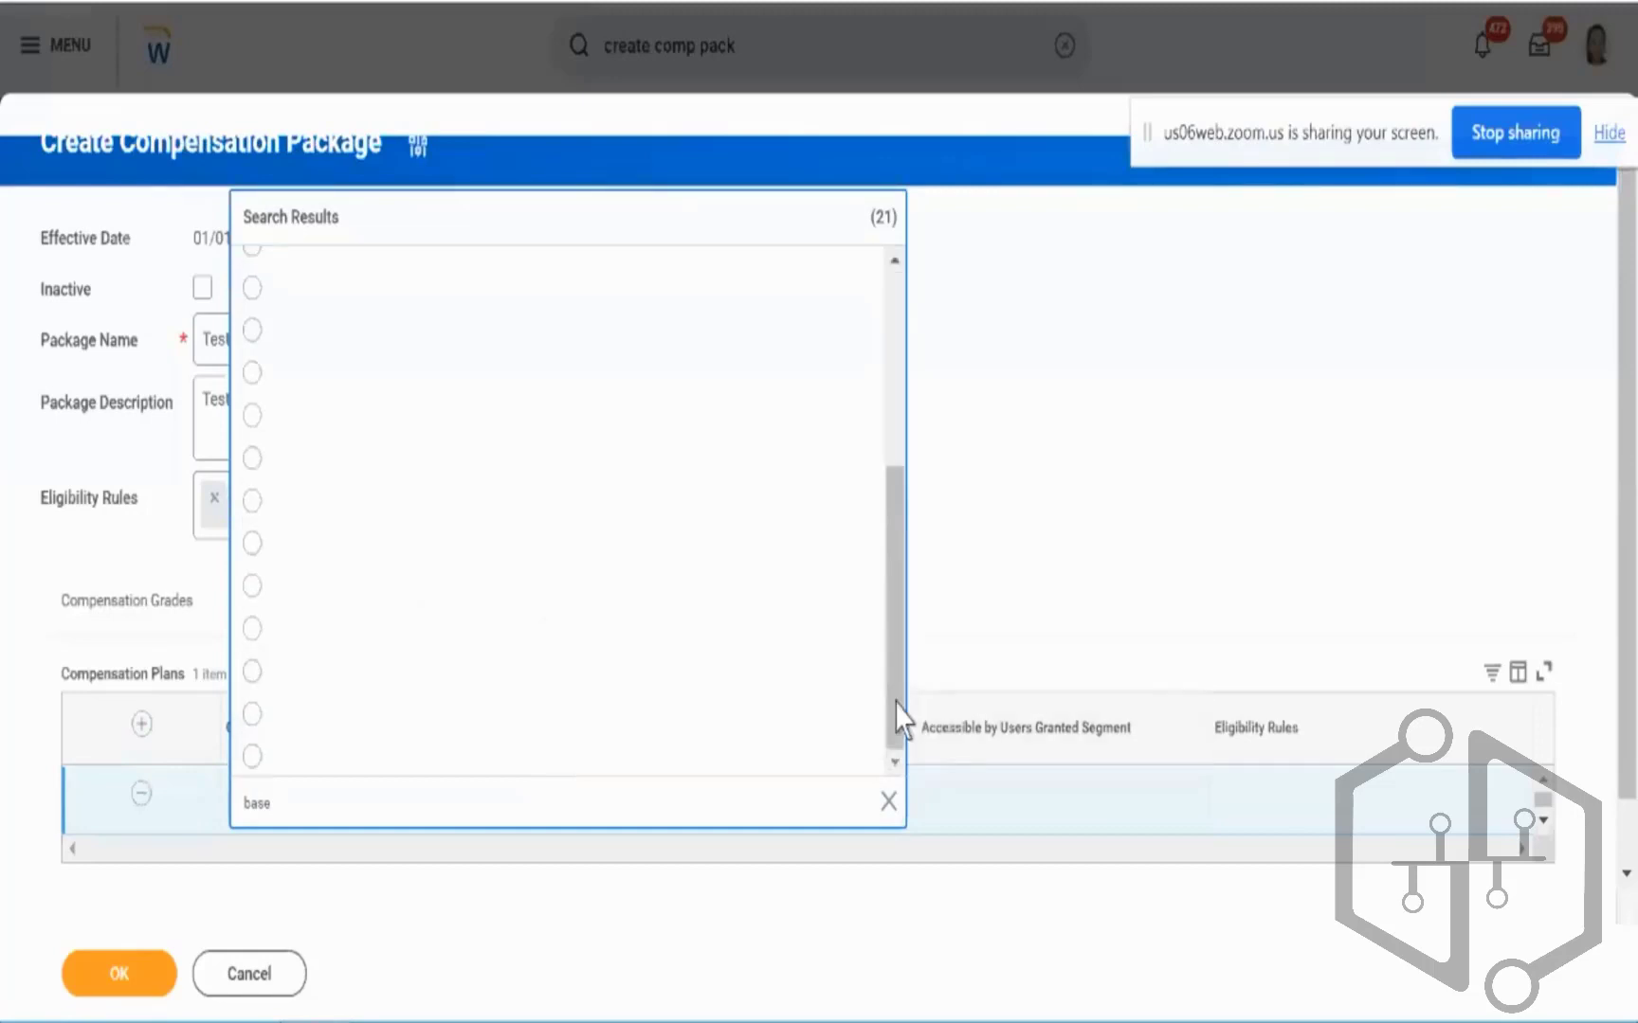
left_click(976, 647)
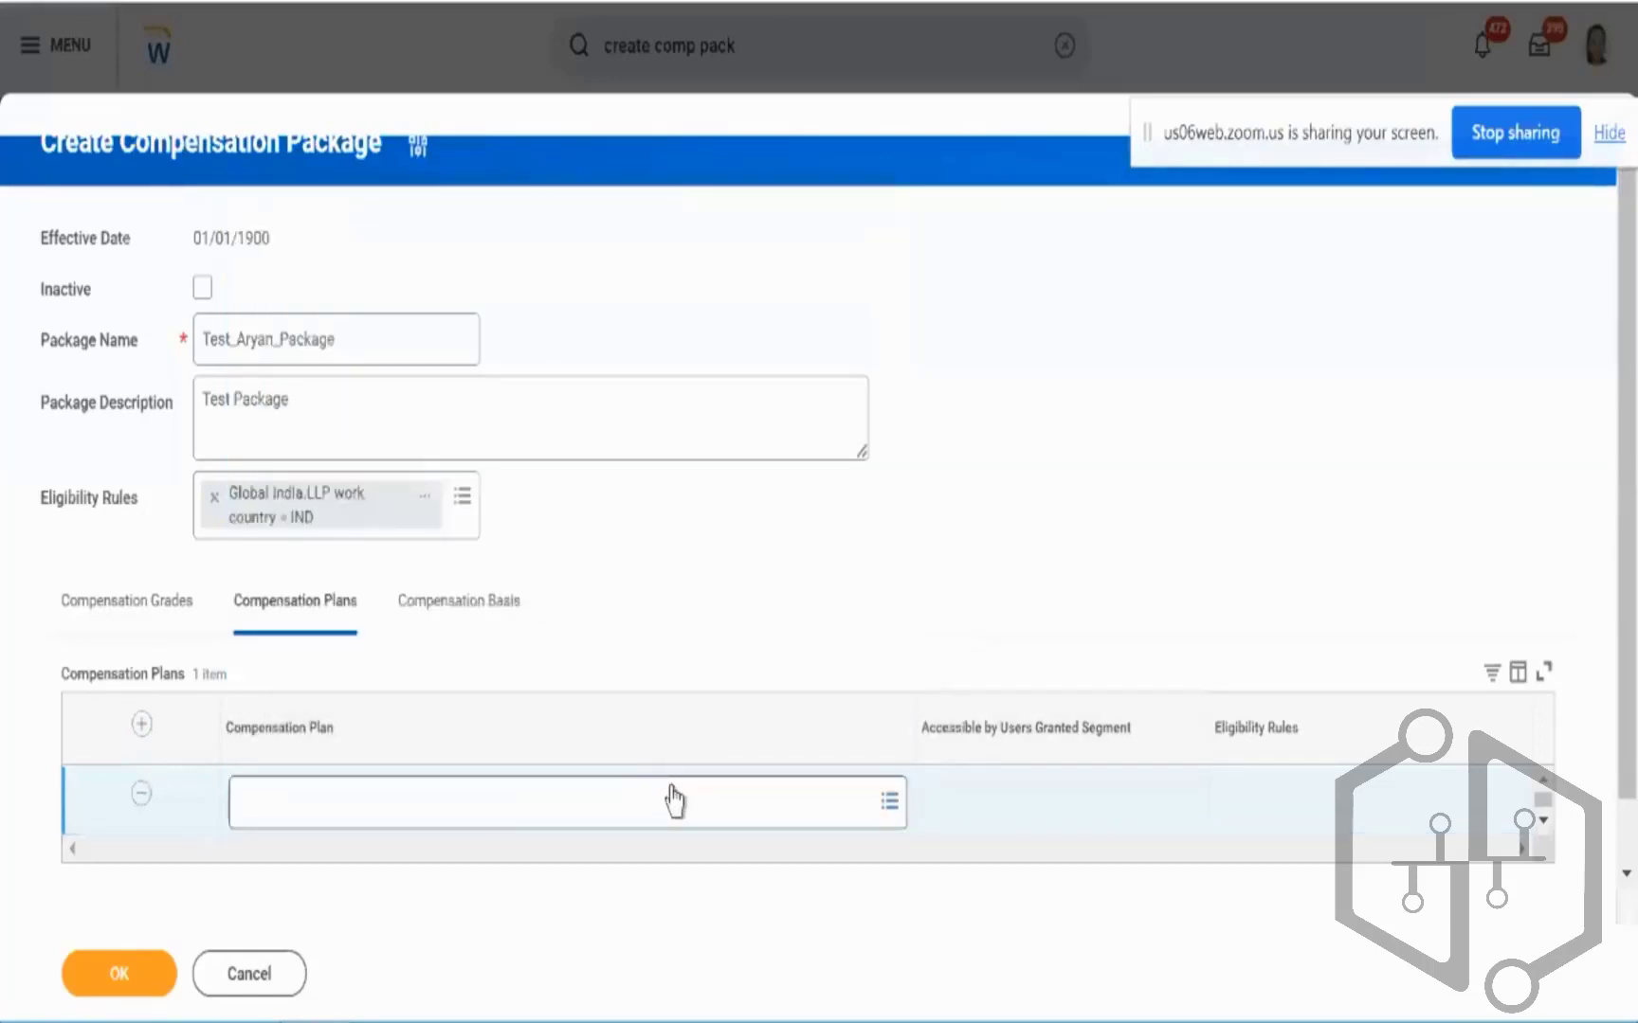
Choose Salary Plan (X Company) from the salary plans as the package's compensation plan
left_click(674, 801)
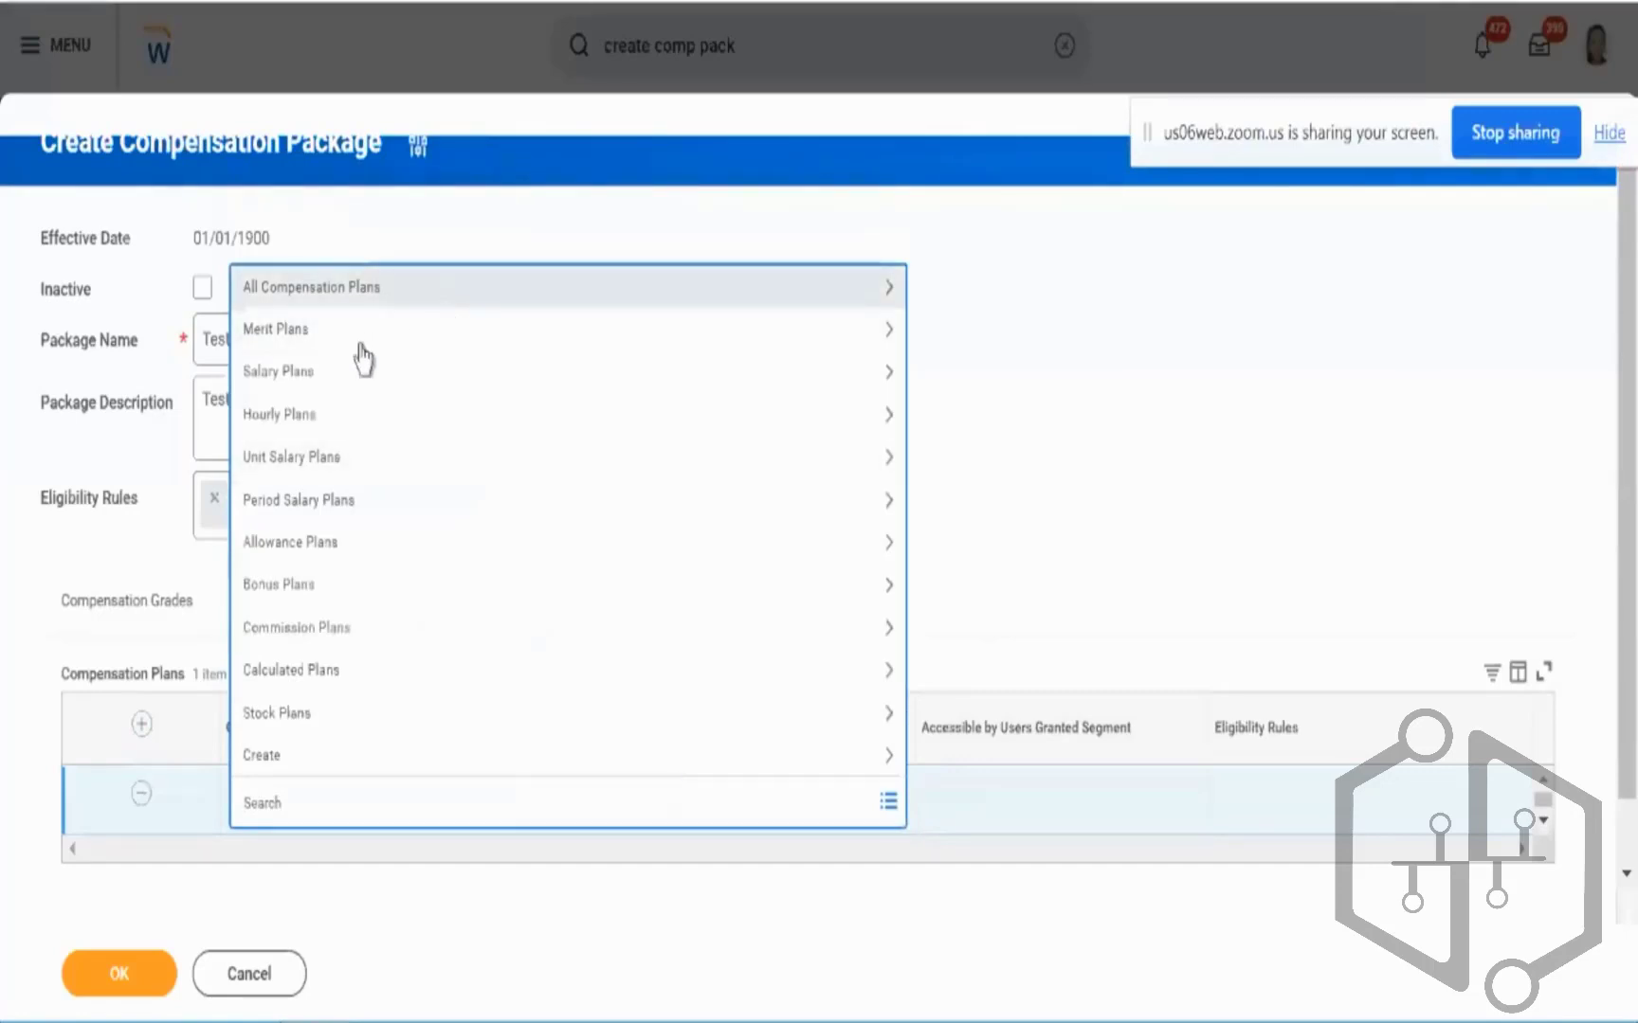
left_click(344, 380)
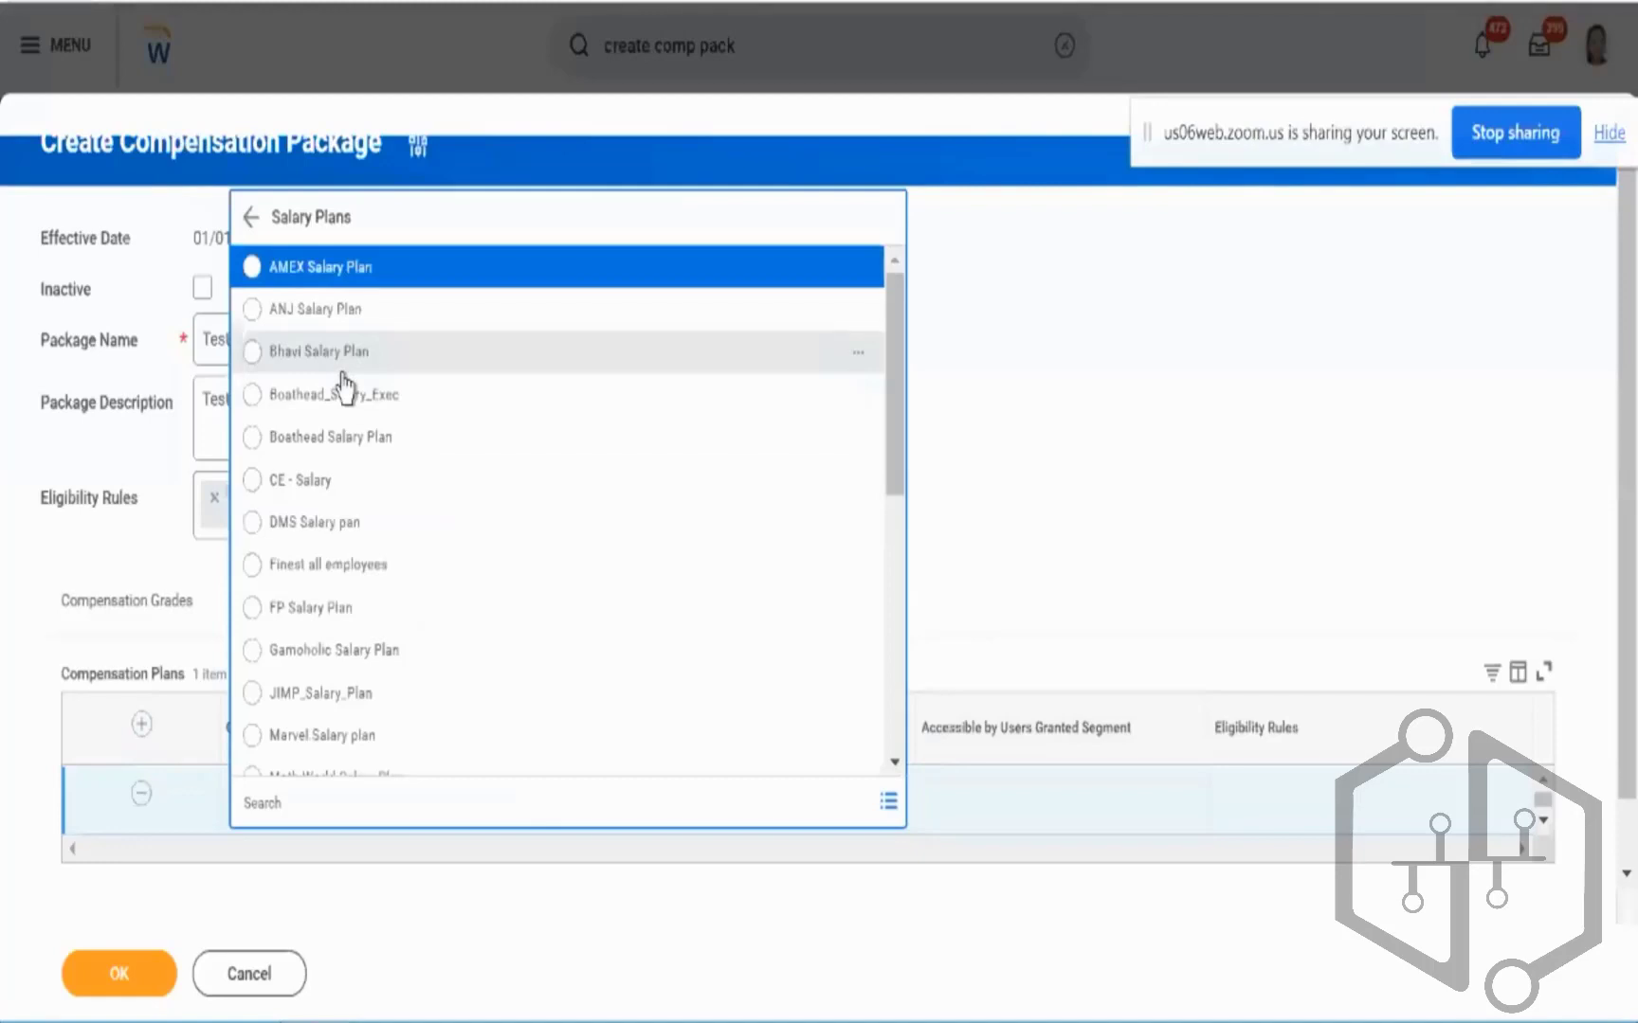
scroll(384, 519, "down", 1)
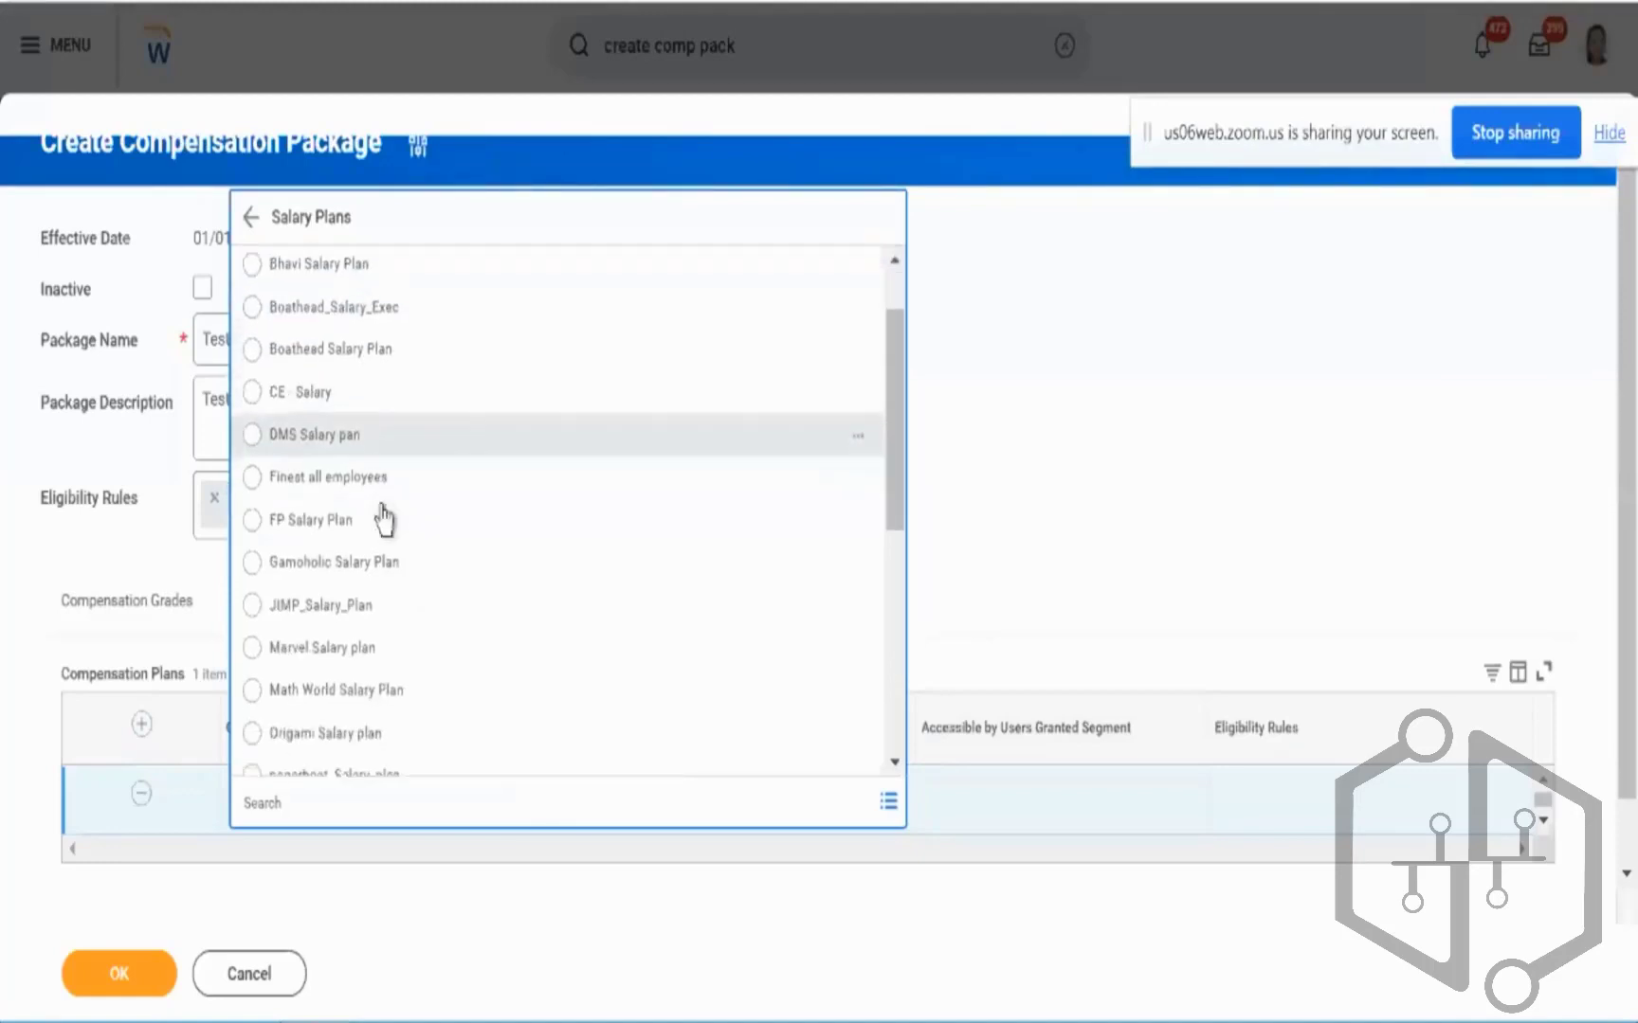
scroll(384, 519, "down", 4)
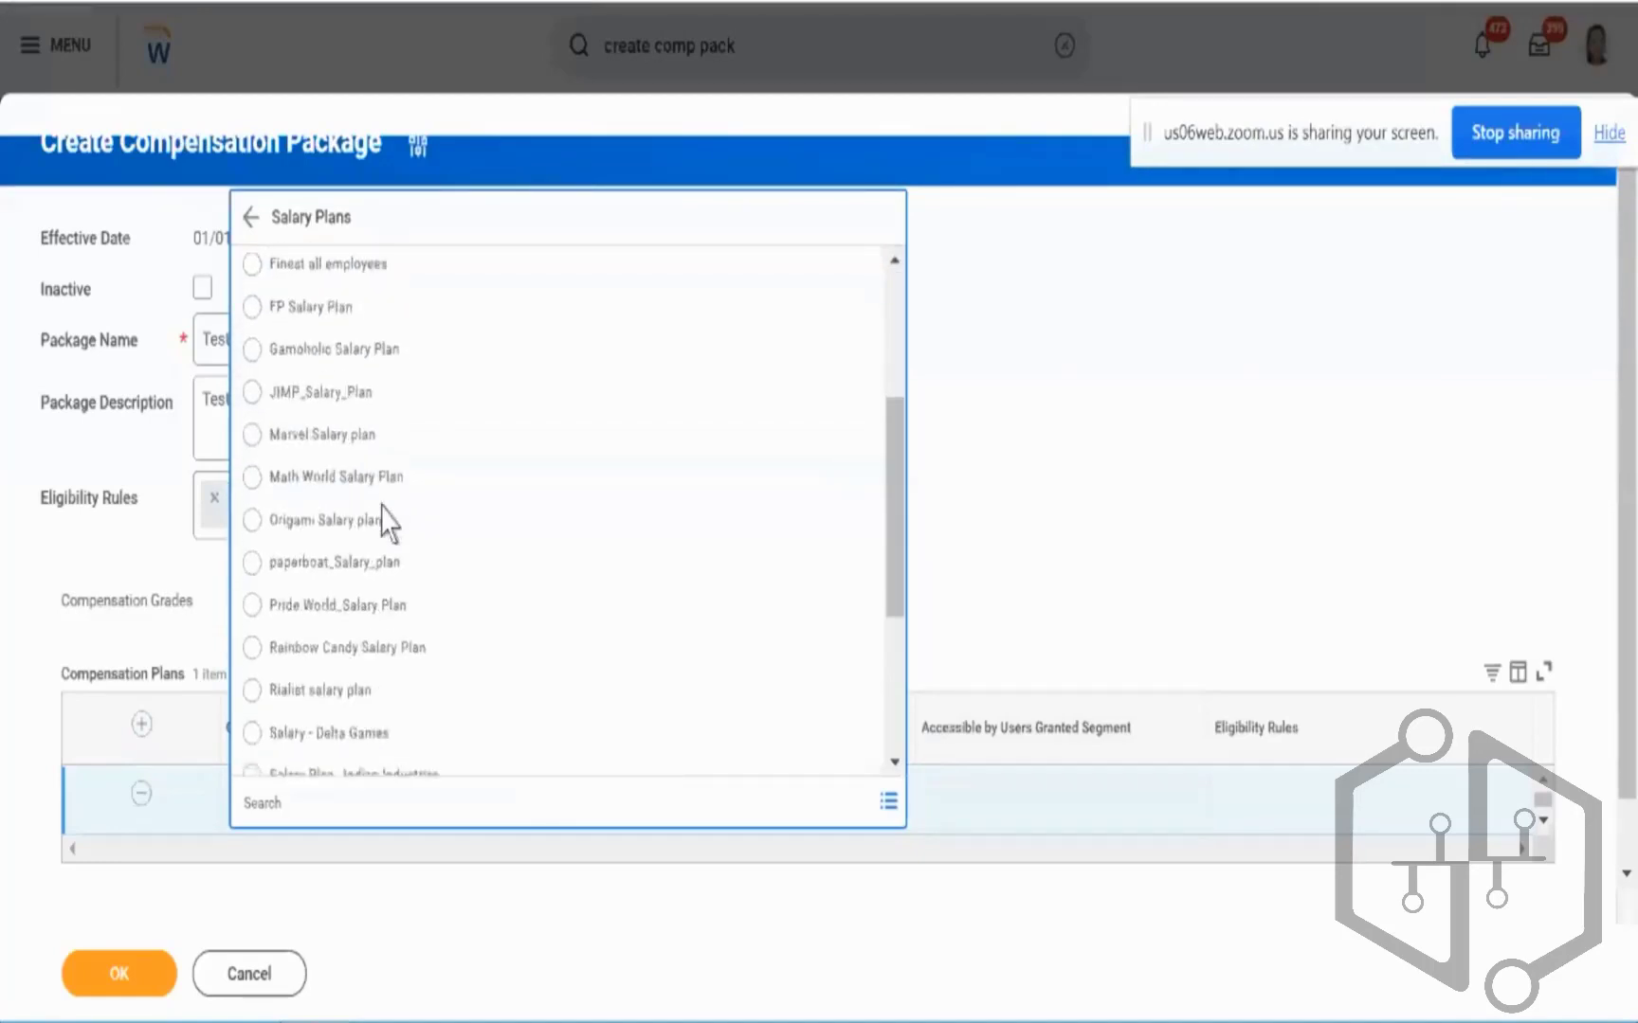
scroll(384, 524, "down", 3)
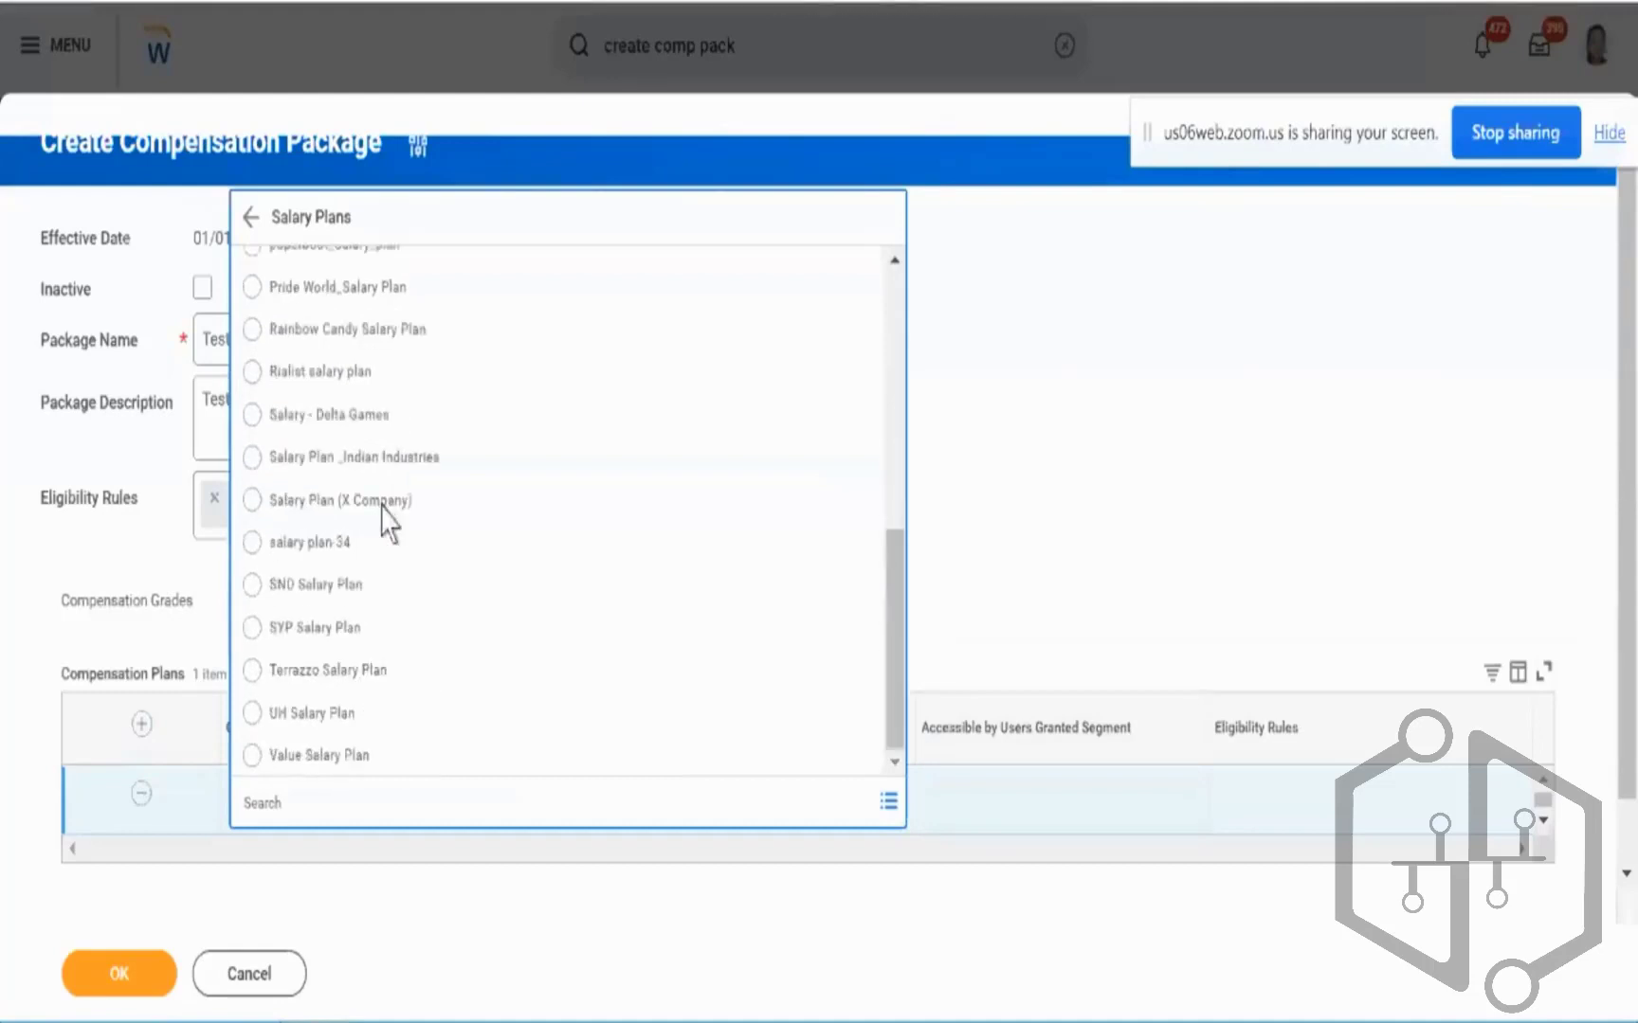
left_click(323, 502)
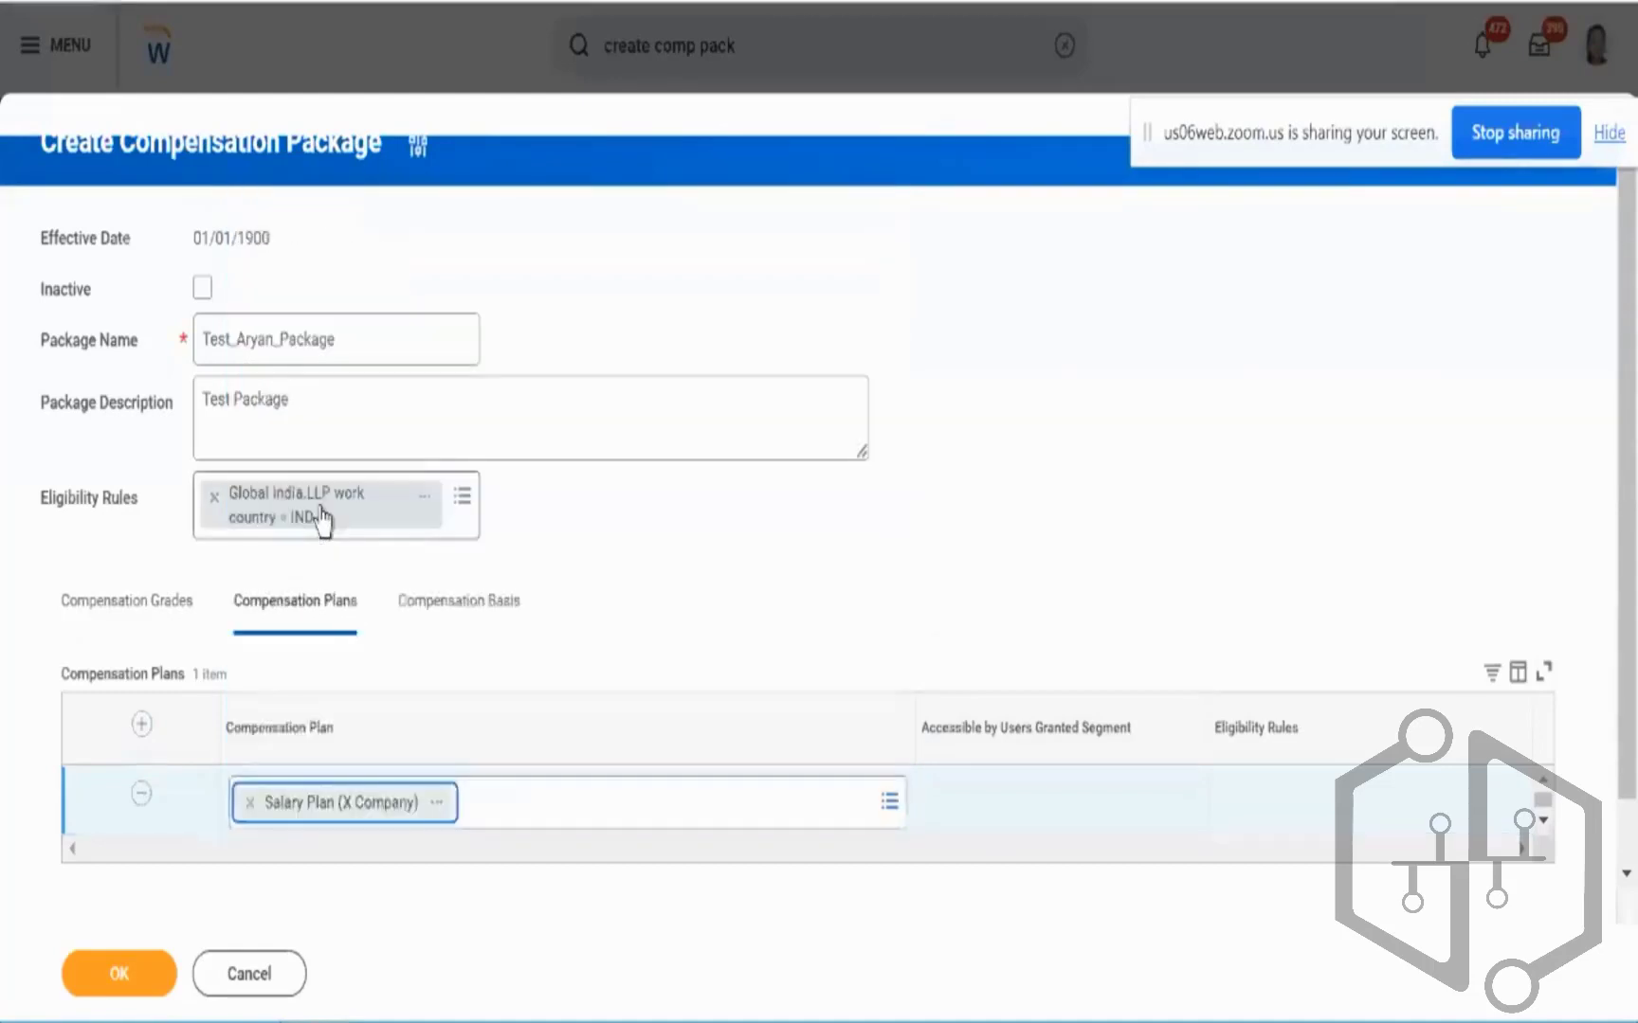
Examine the details and eligibility rules of Salary Plan (X Company) in a separate browser tab, then return to the package
left_click(316, 811)
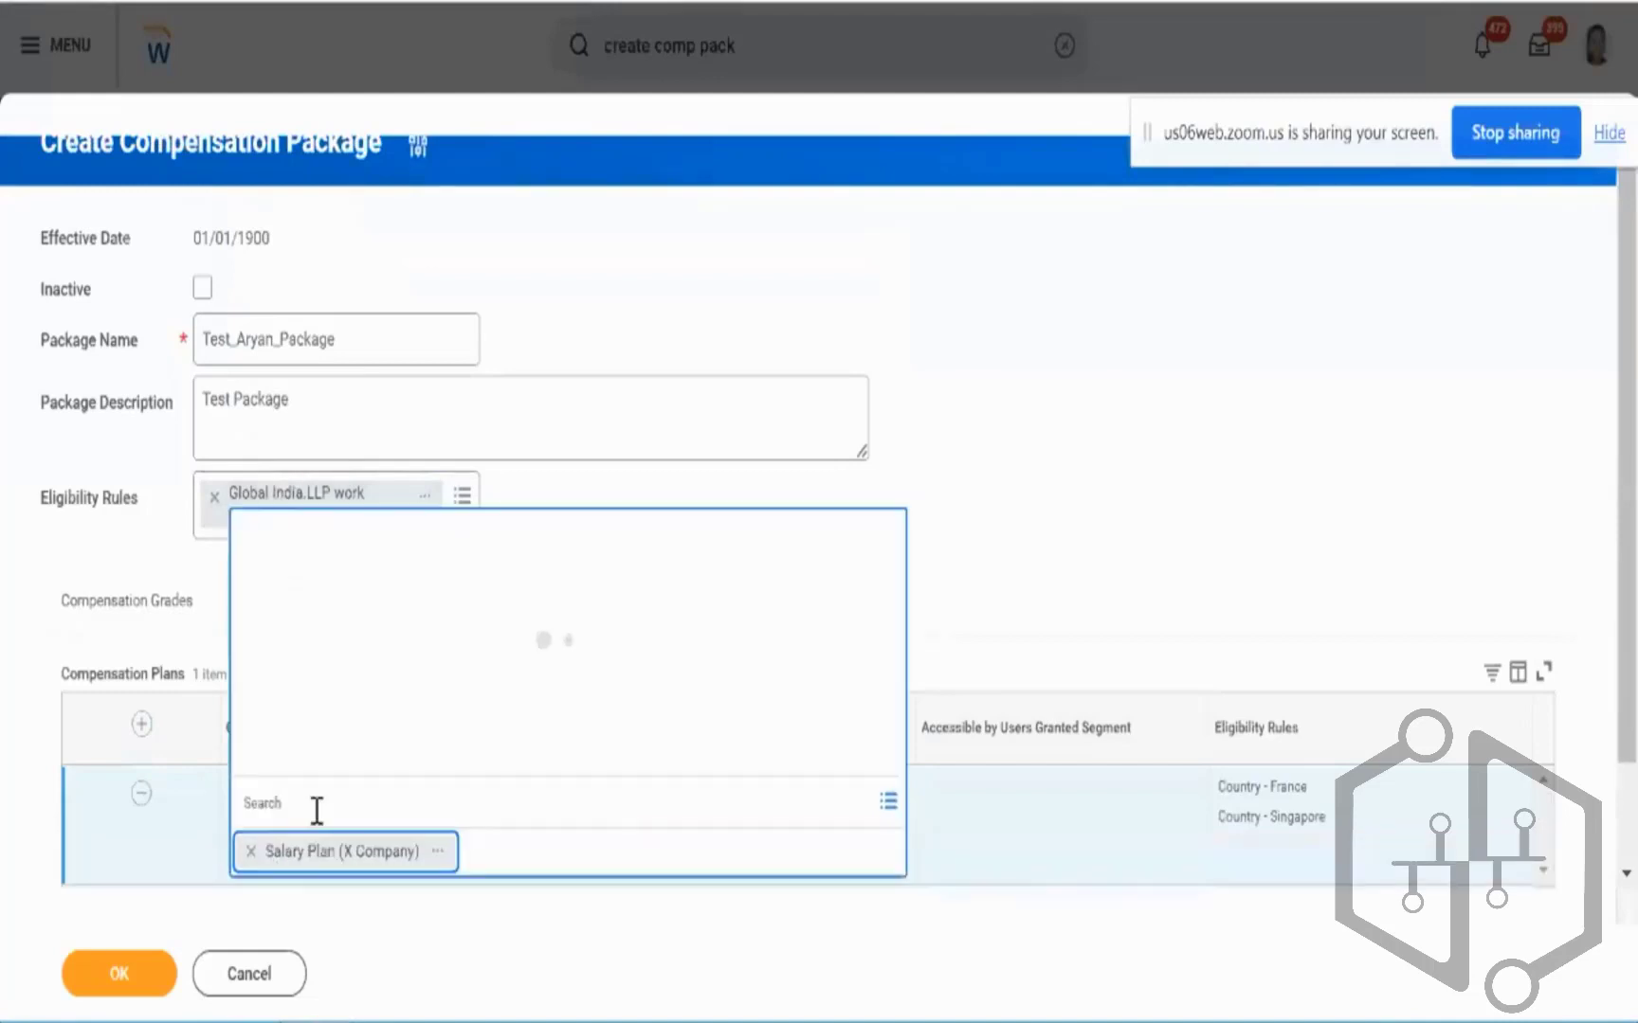
right_click(328, 856)
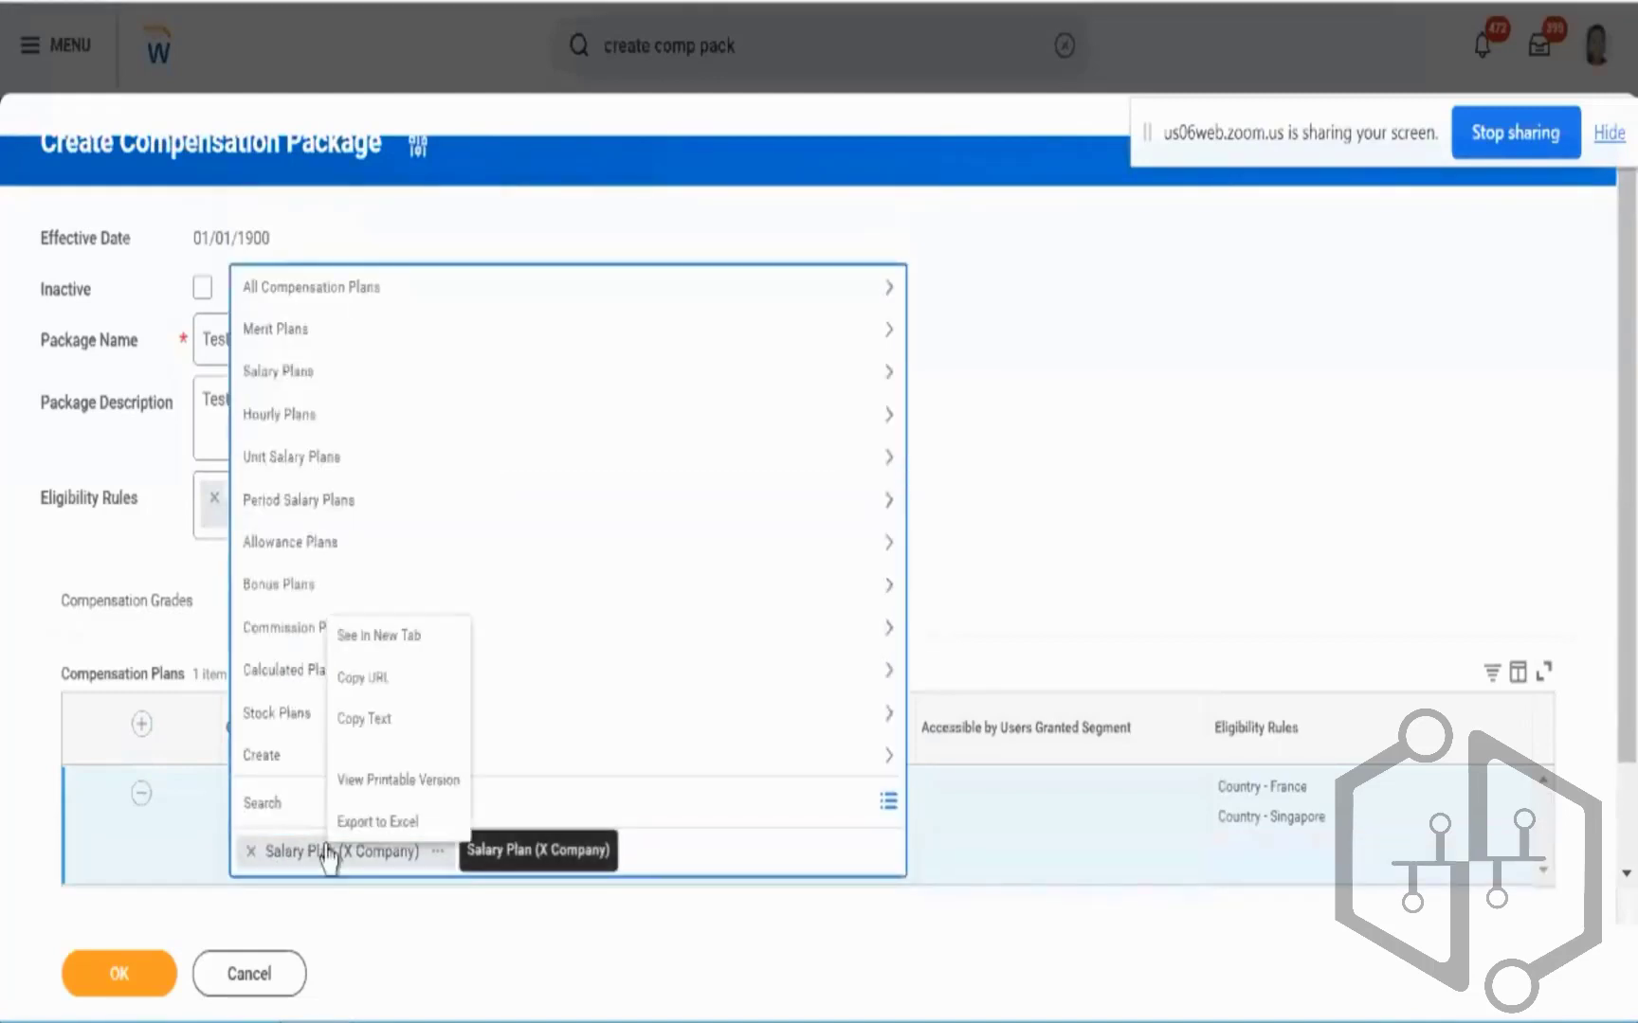
left_click(429, 641)
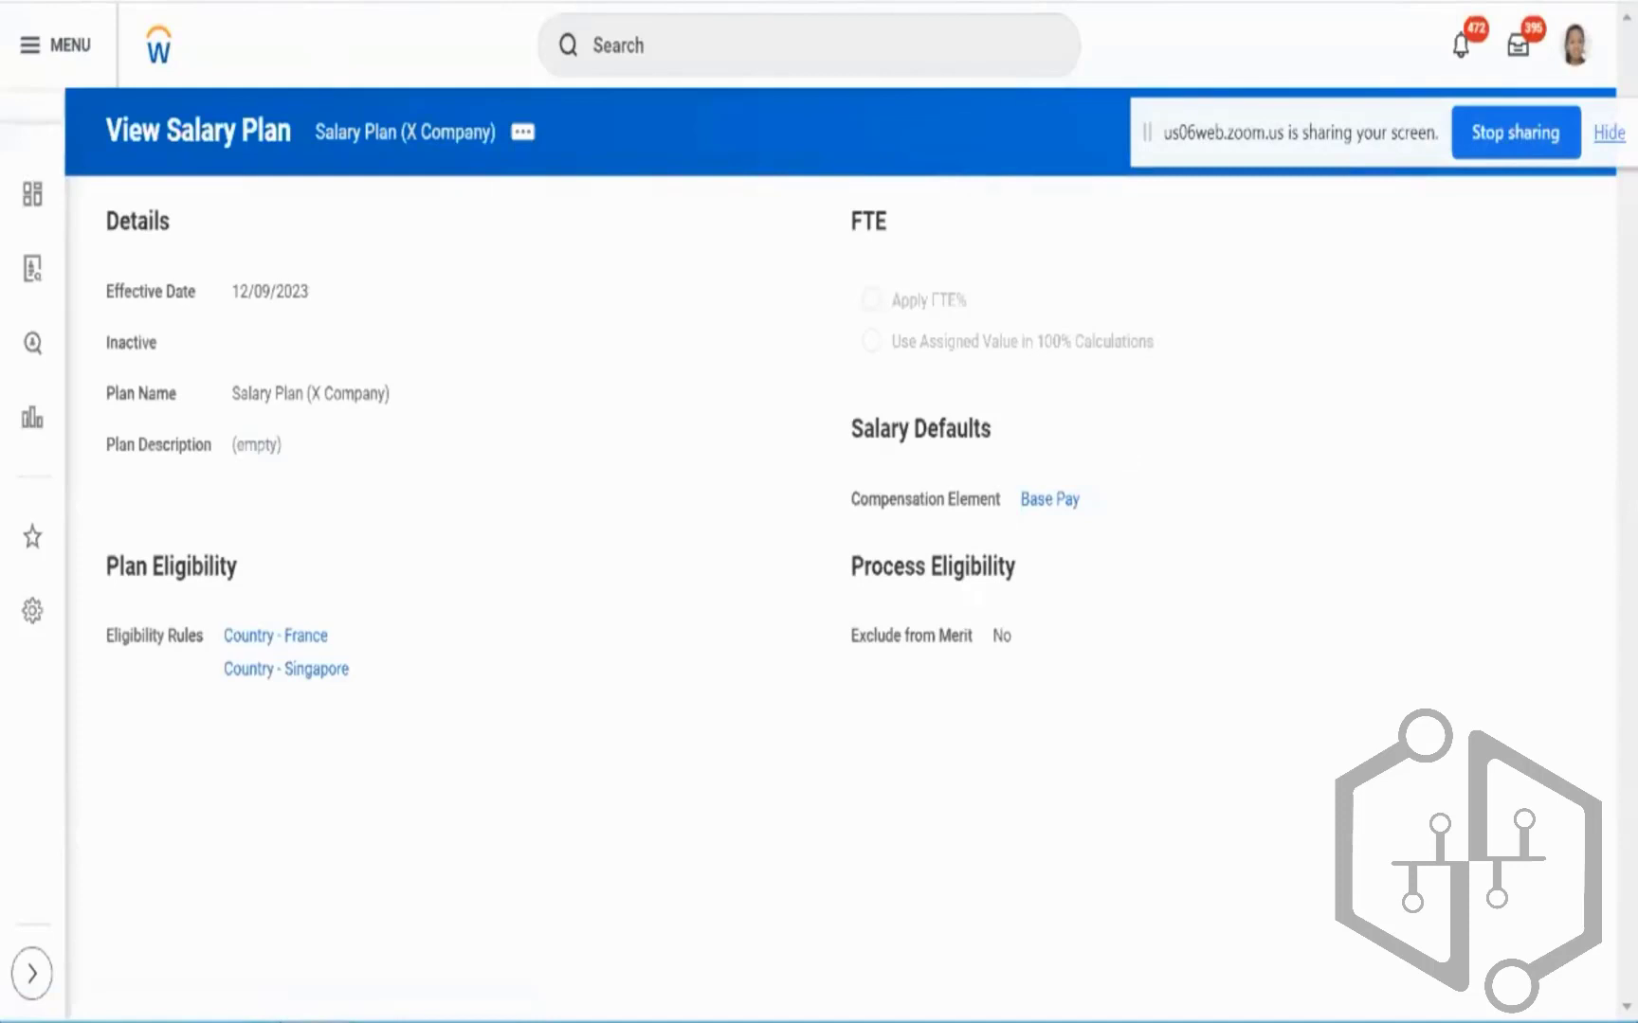
key("ctrl+w")
left_click(1009, 423)
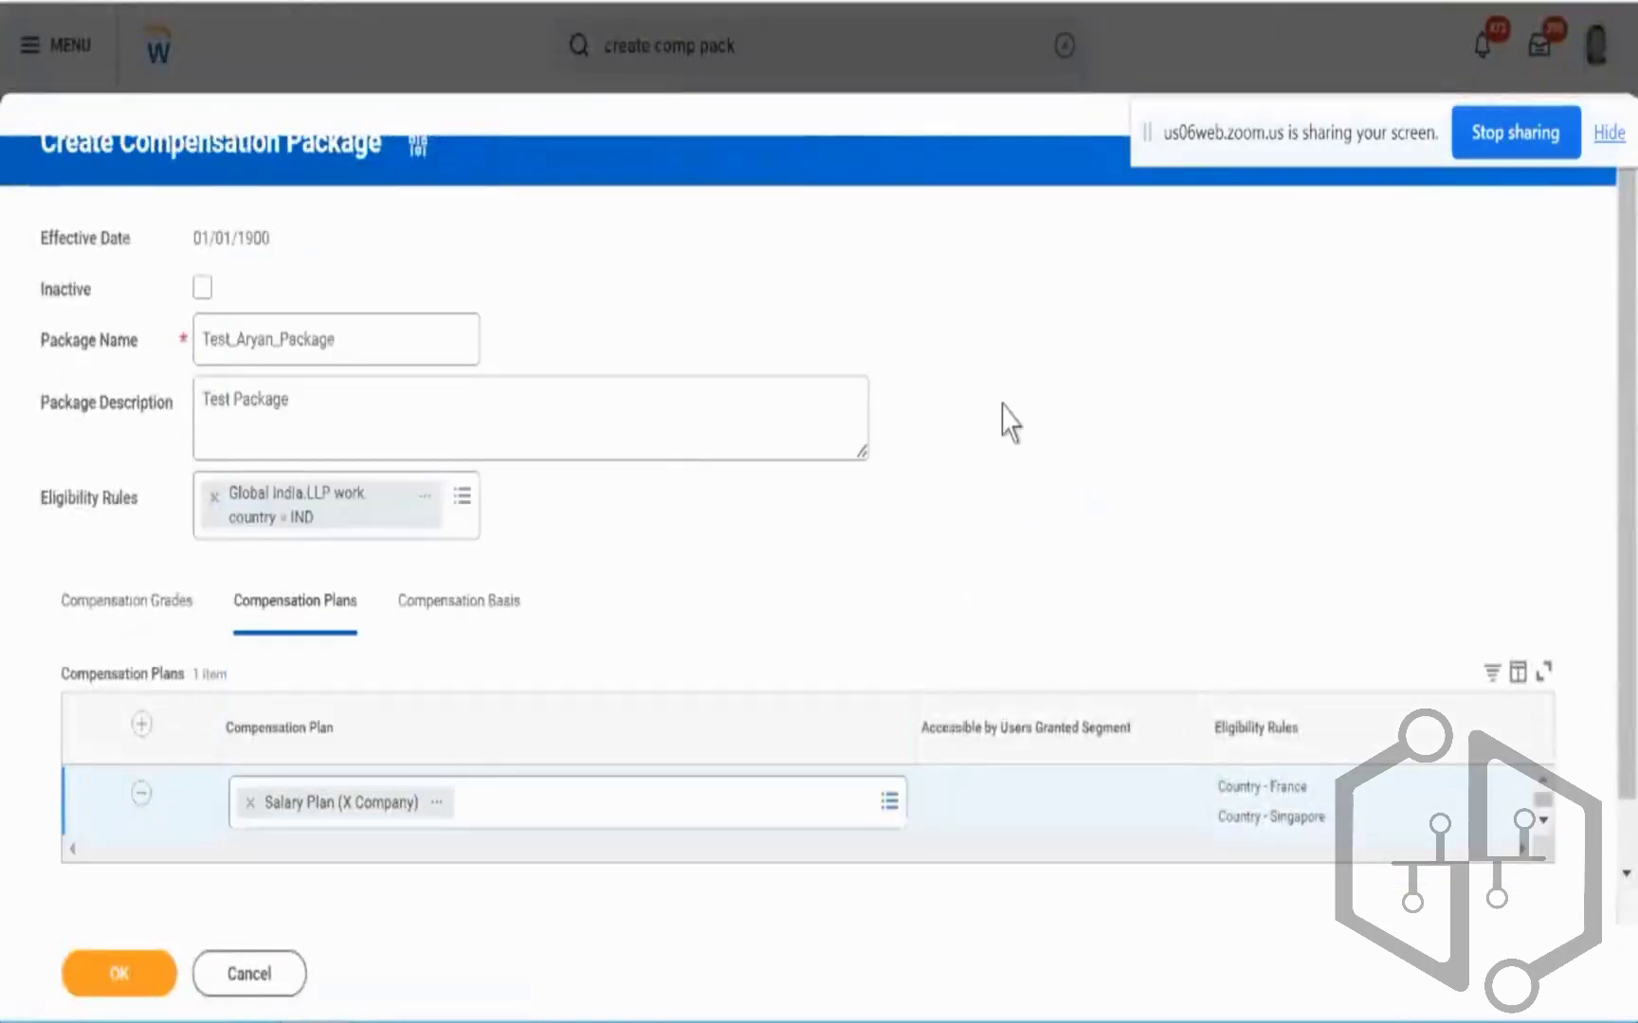
Create the compensation package without adding a compensation basis and review its details, analytics settings and compensation grades
left_click(414, 612)
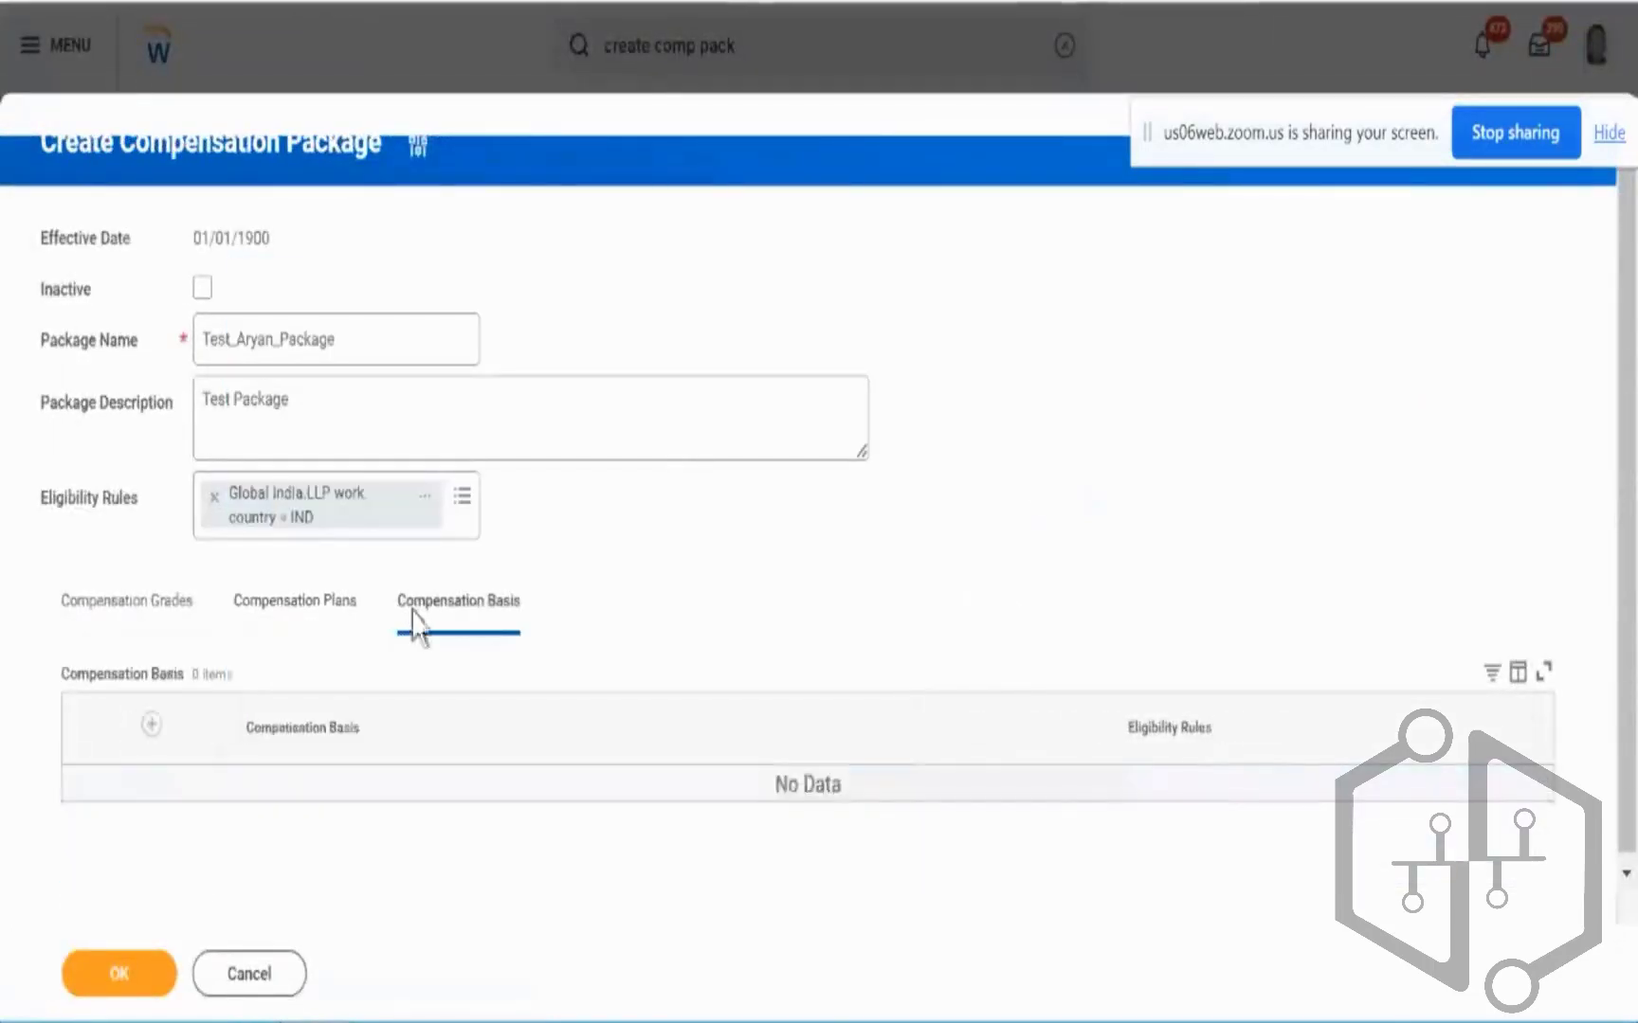
left_click(126, 978)
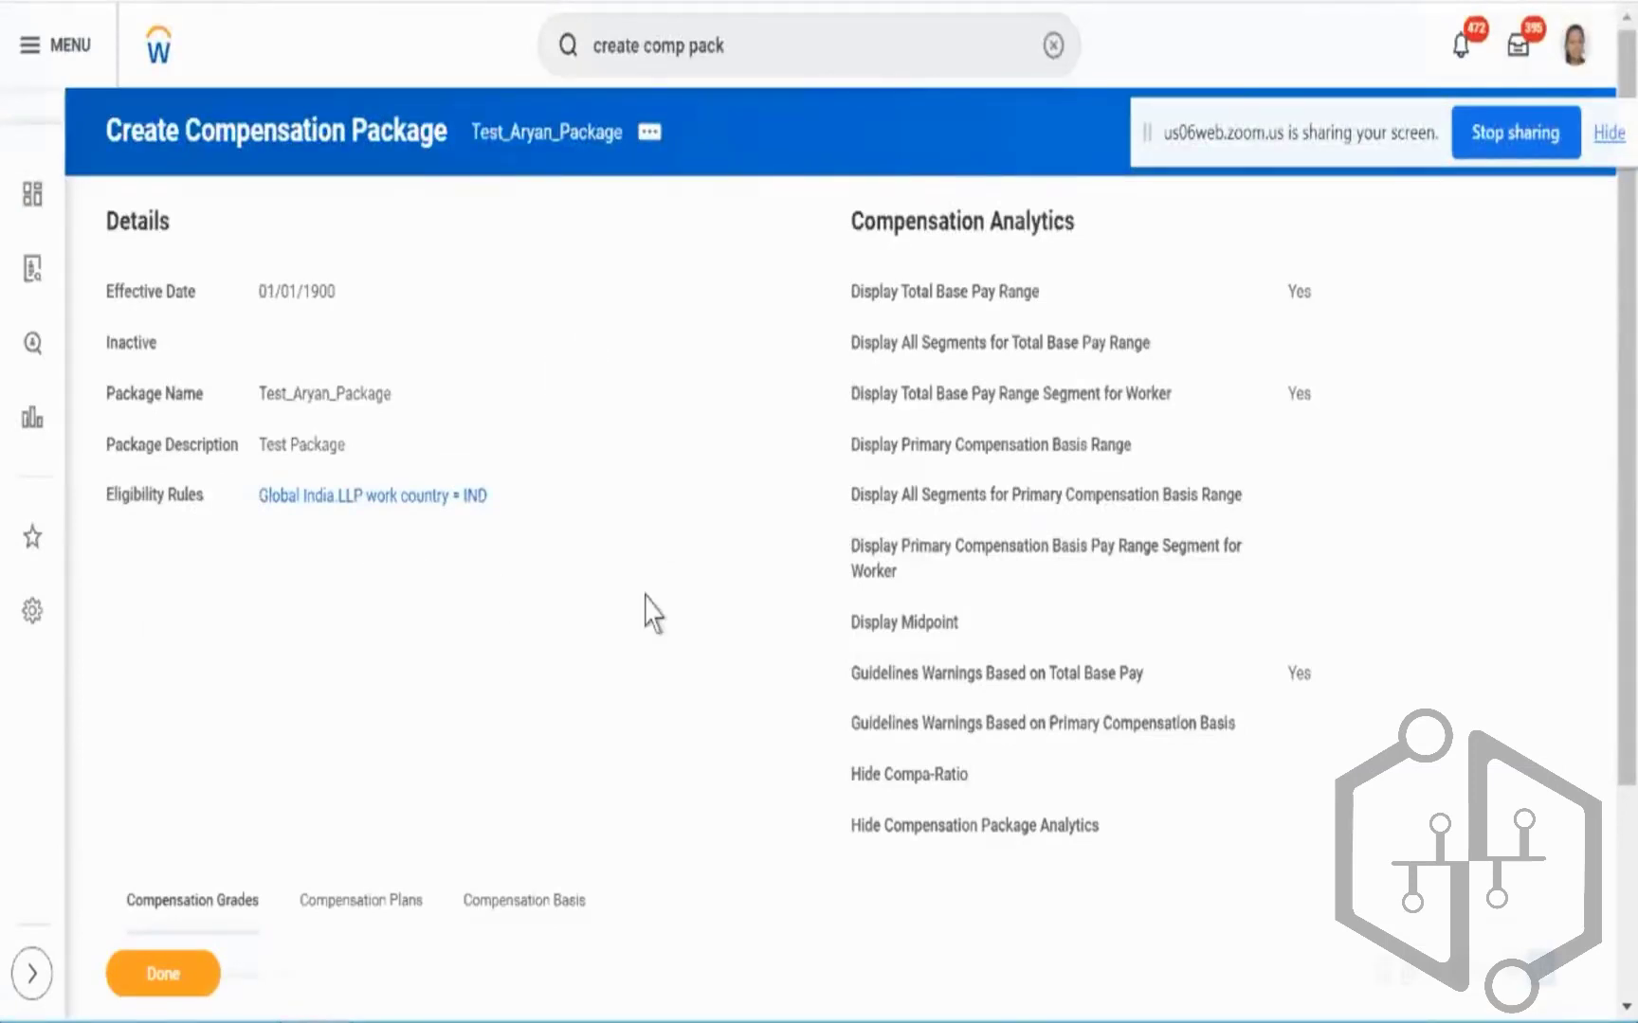
scroll(652, 614, "down", 2)
triple_click(315, 295)
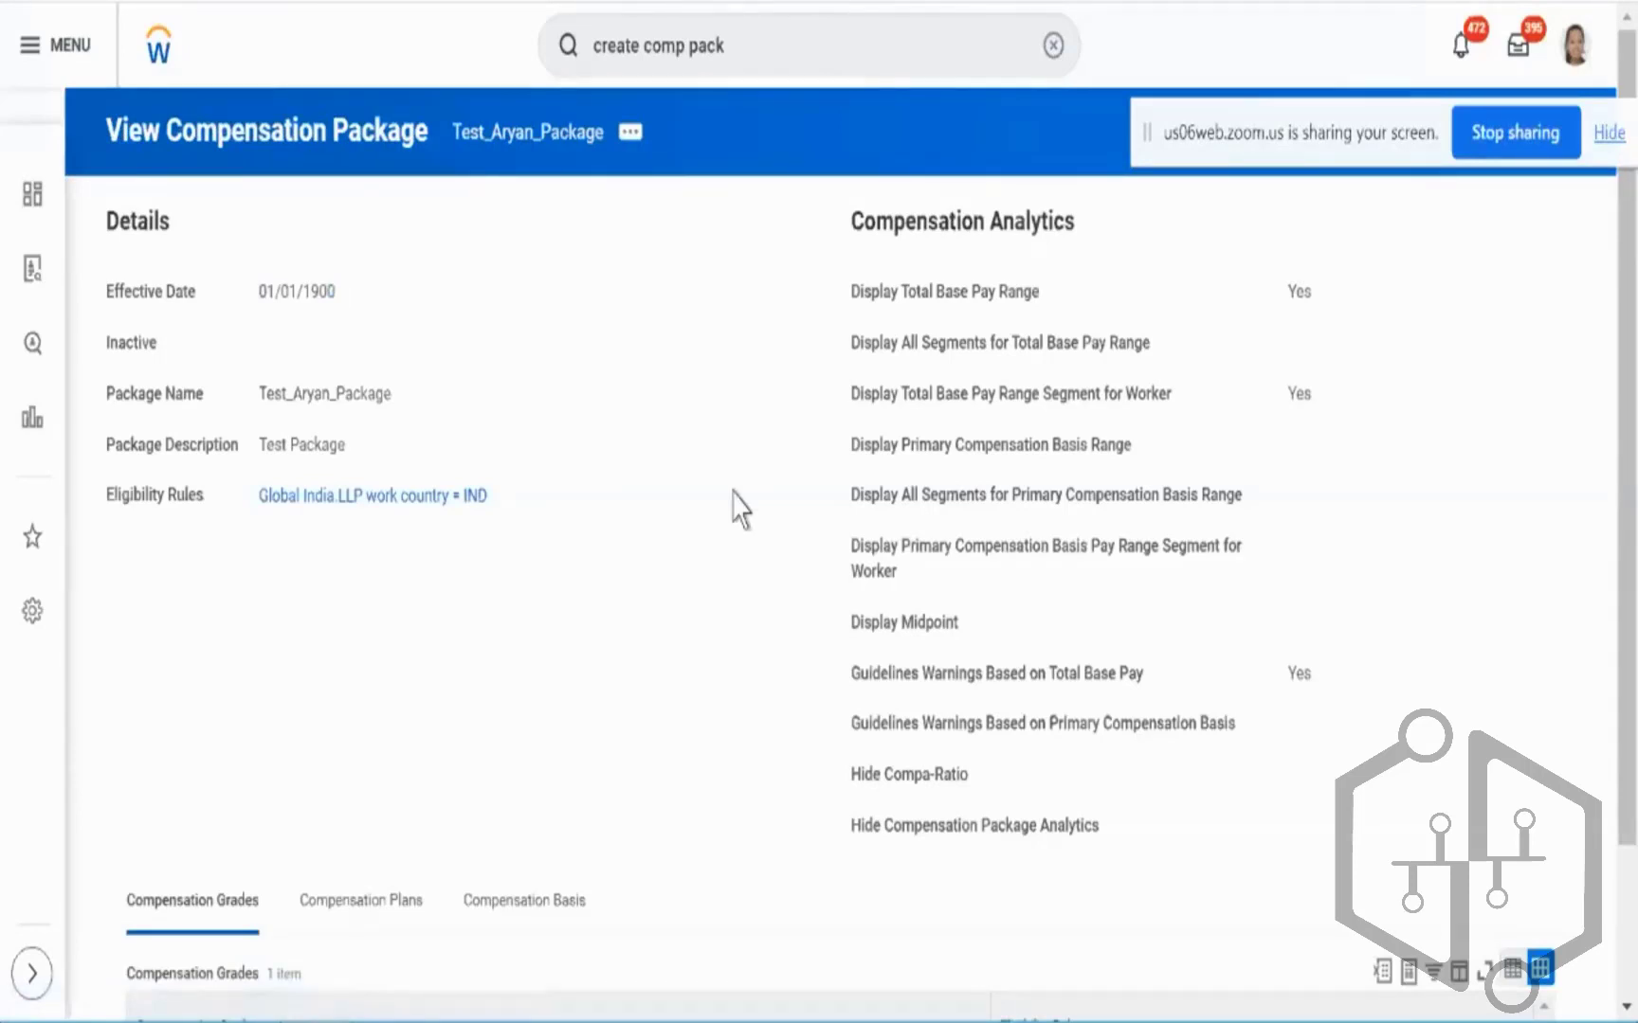
scroll(739, 509, "down", 2)
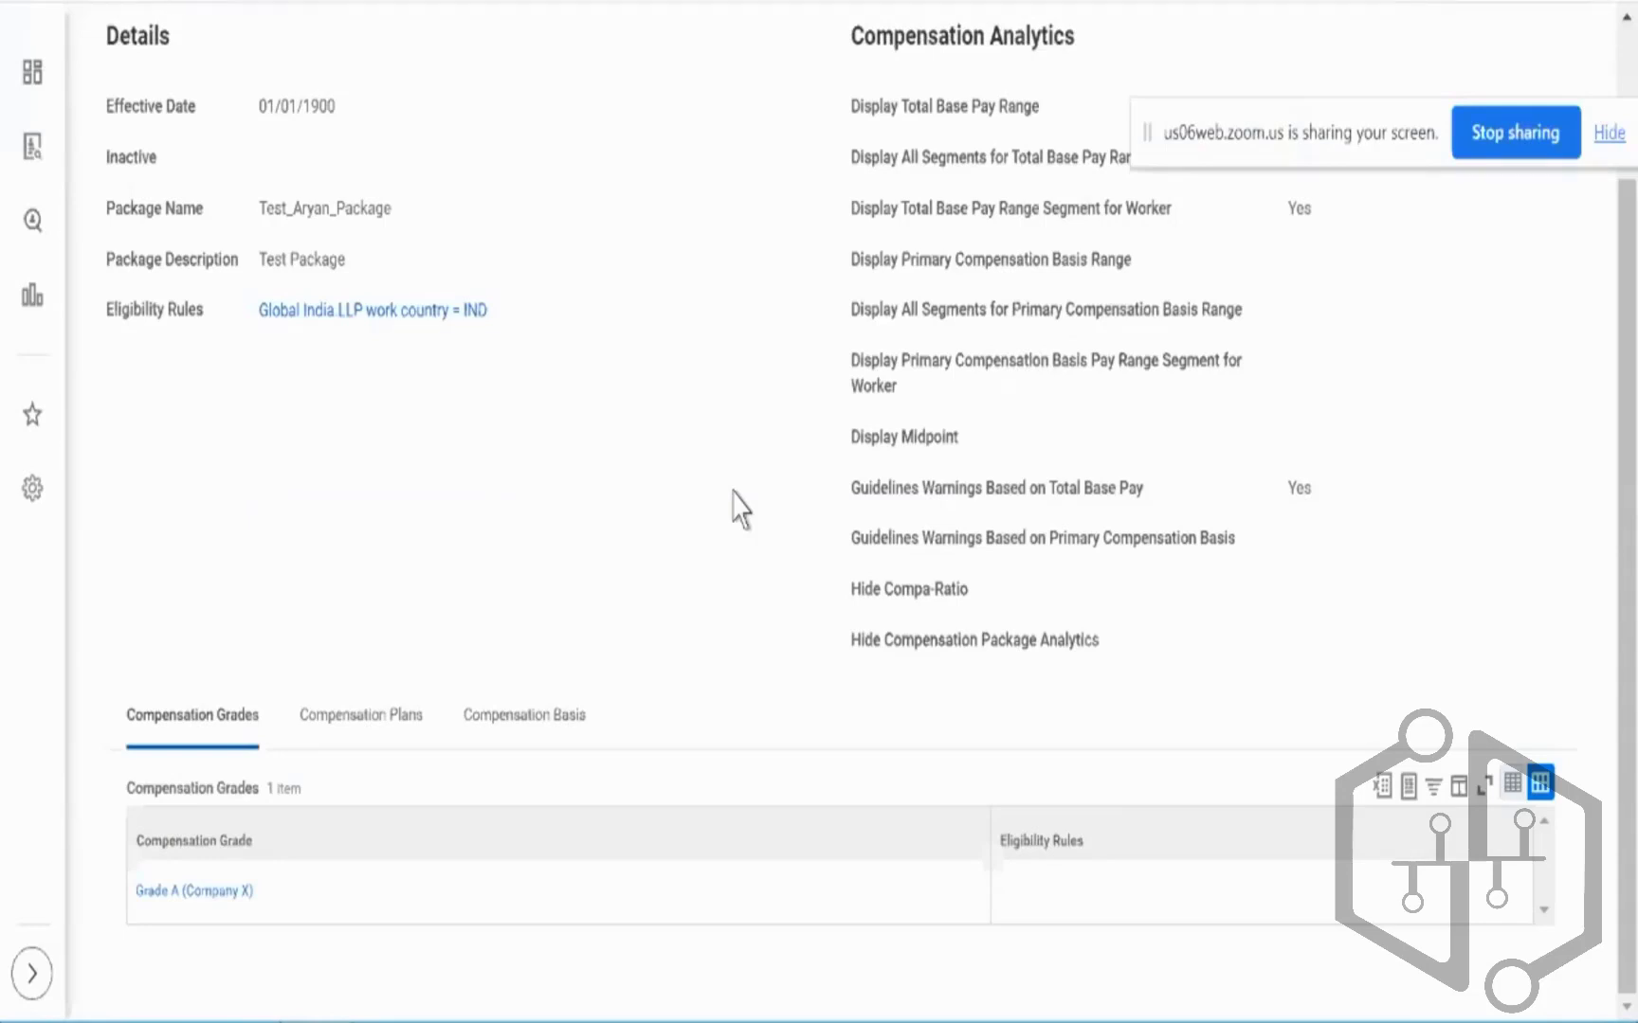
scroll(739, 509, "up", 2)
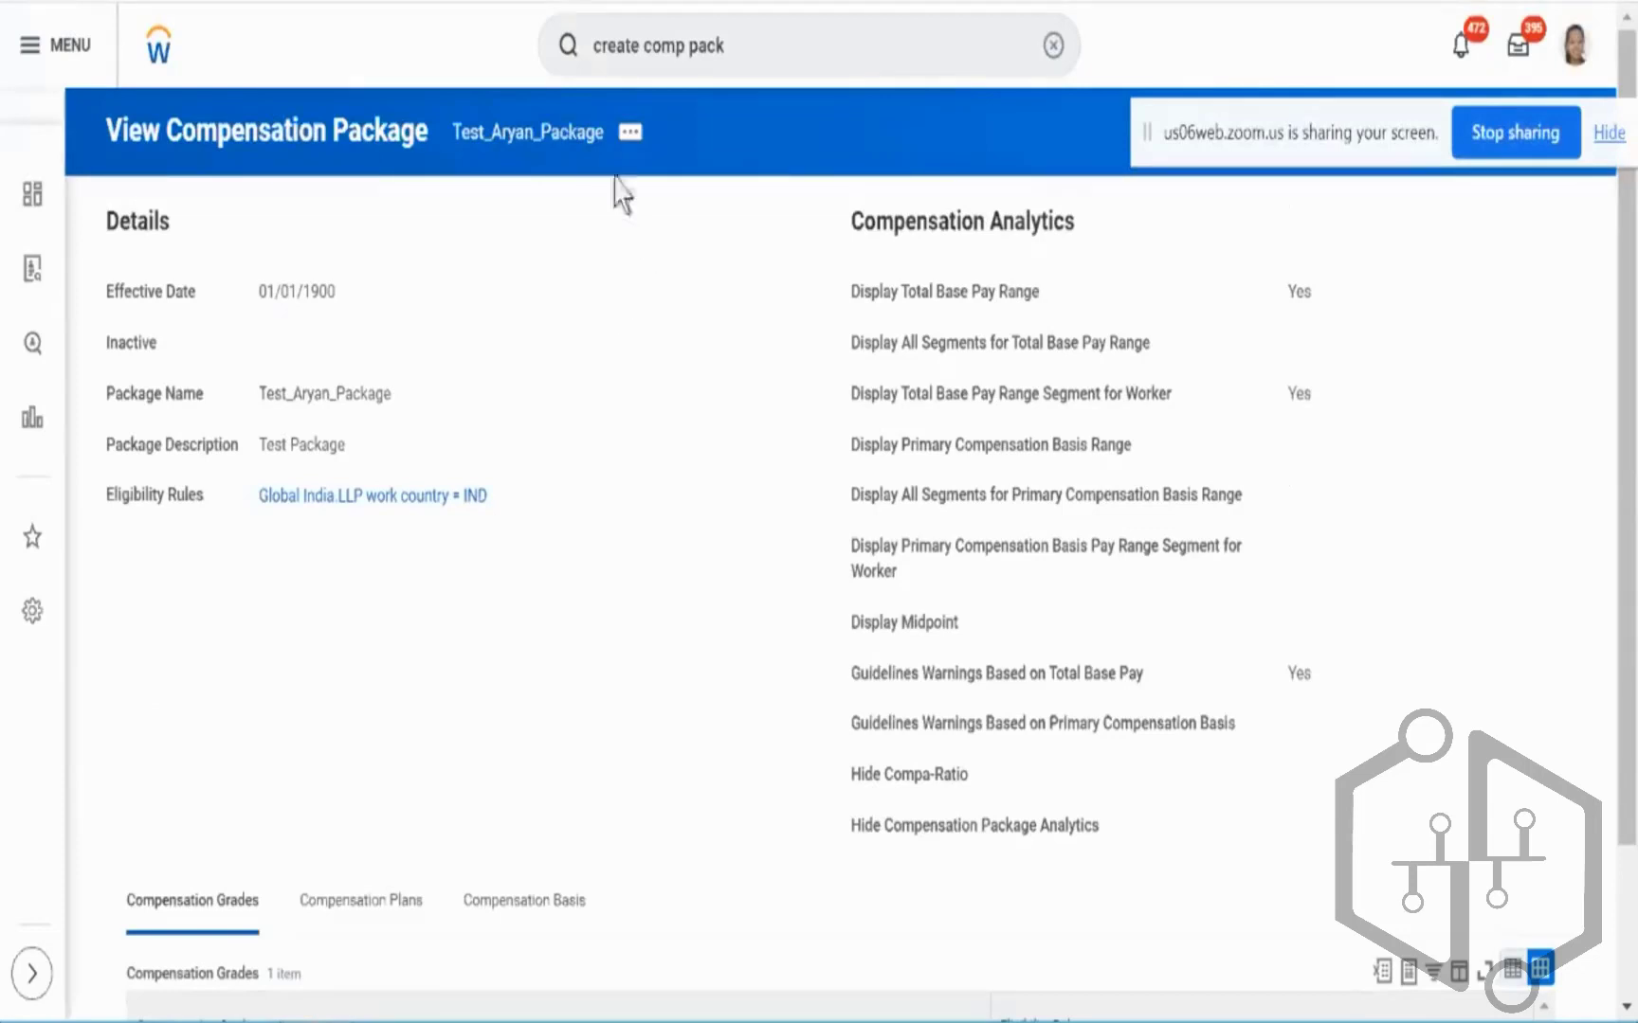
Open the test compensation package for editing effective 13/09/2023 and check its eligibility rule choices before returning to the package view
left_click(628, 138)
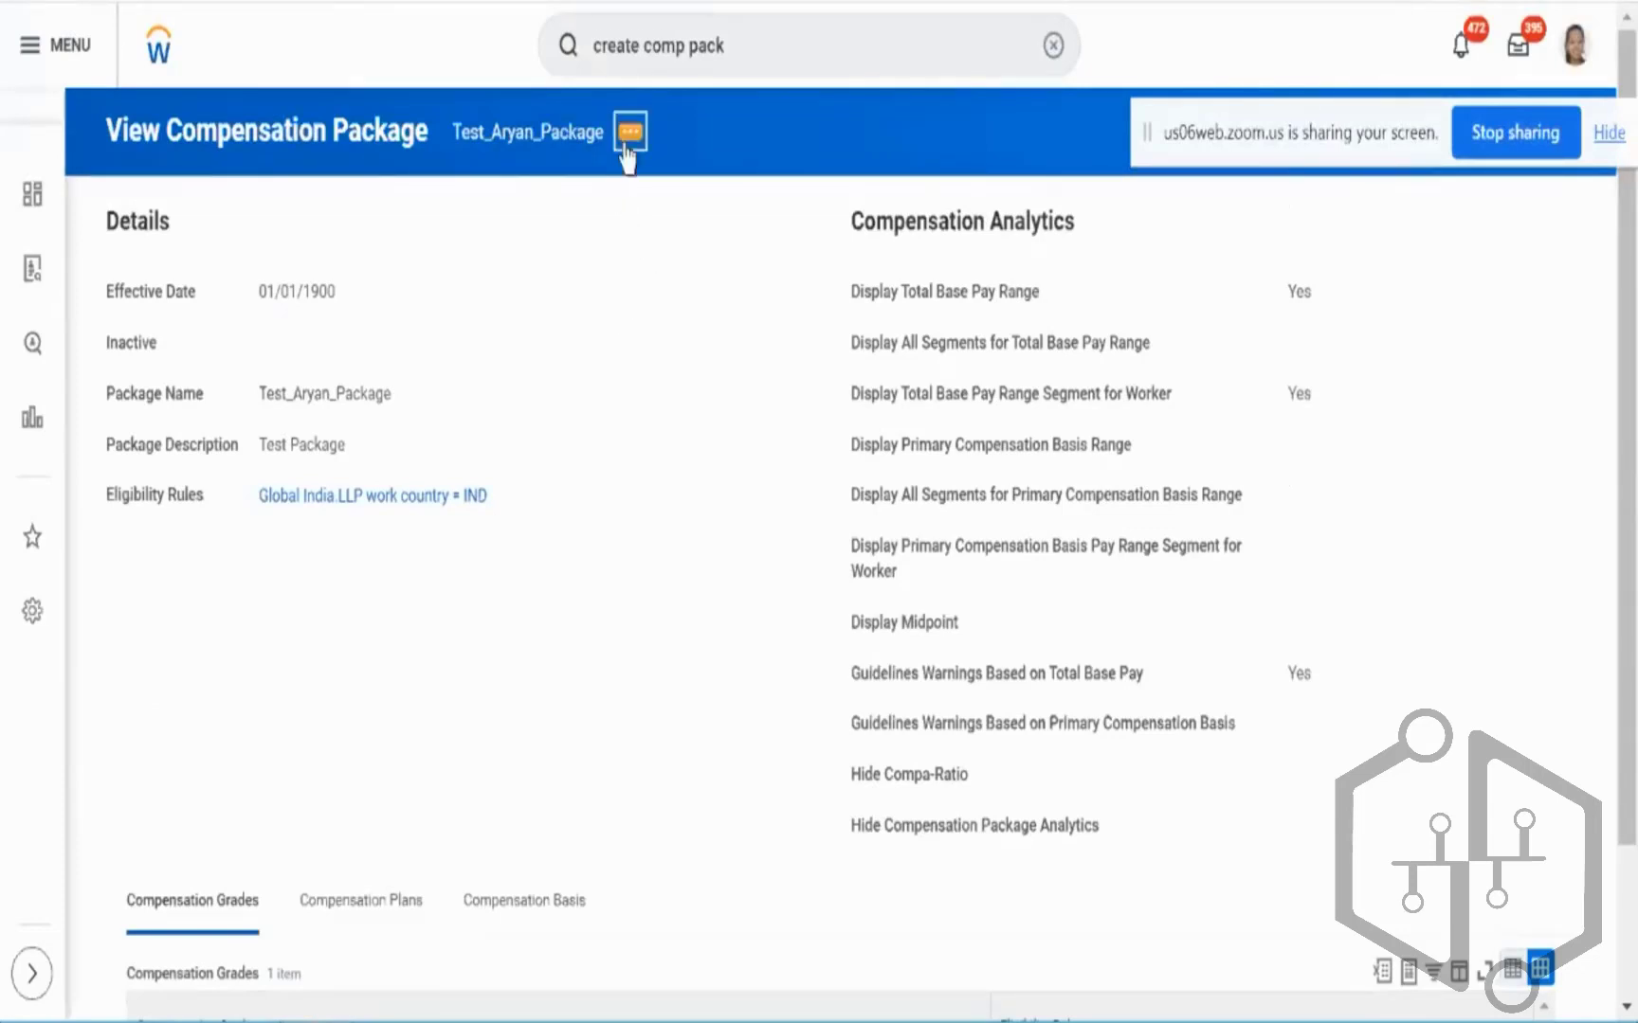
mouse_move(772, 232)
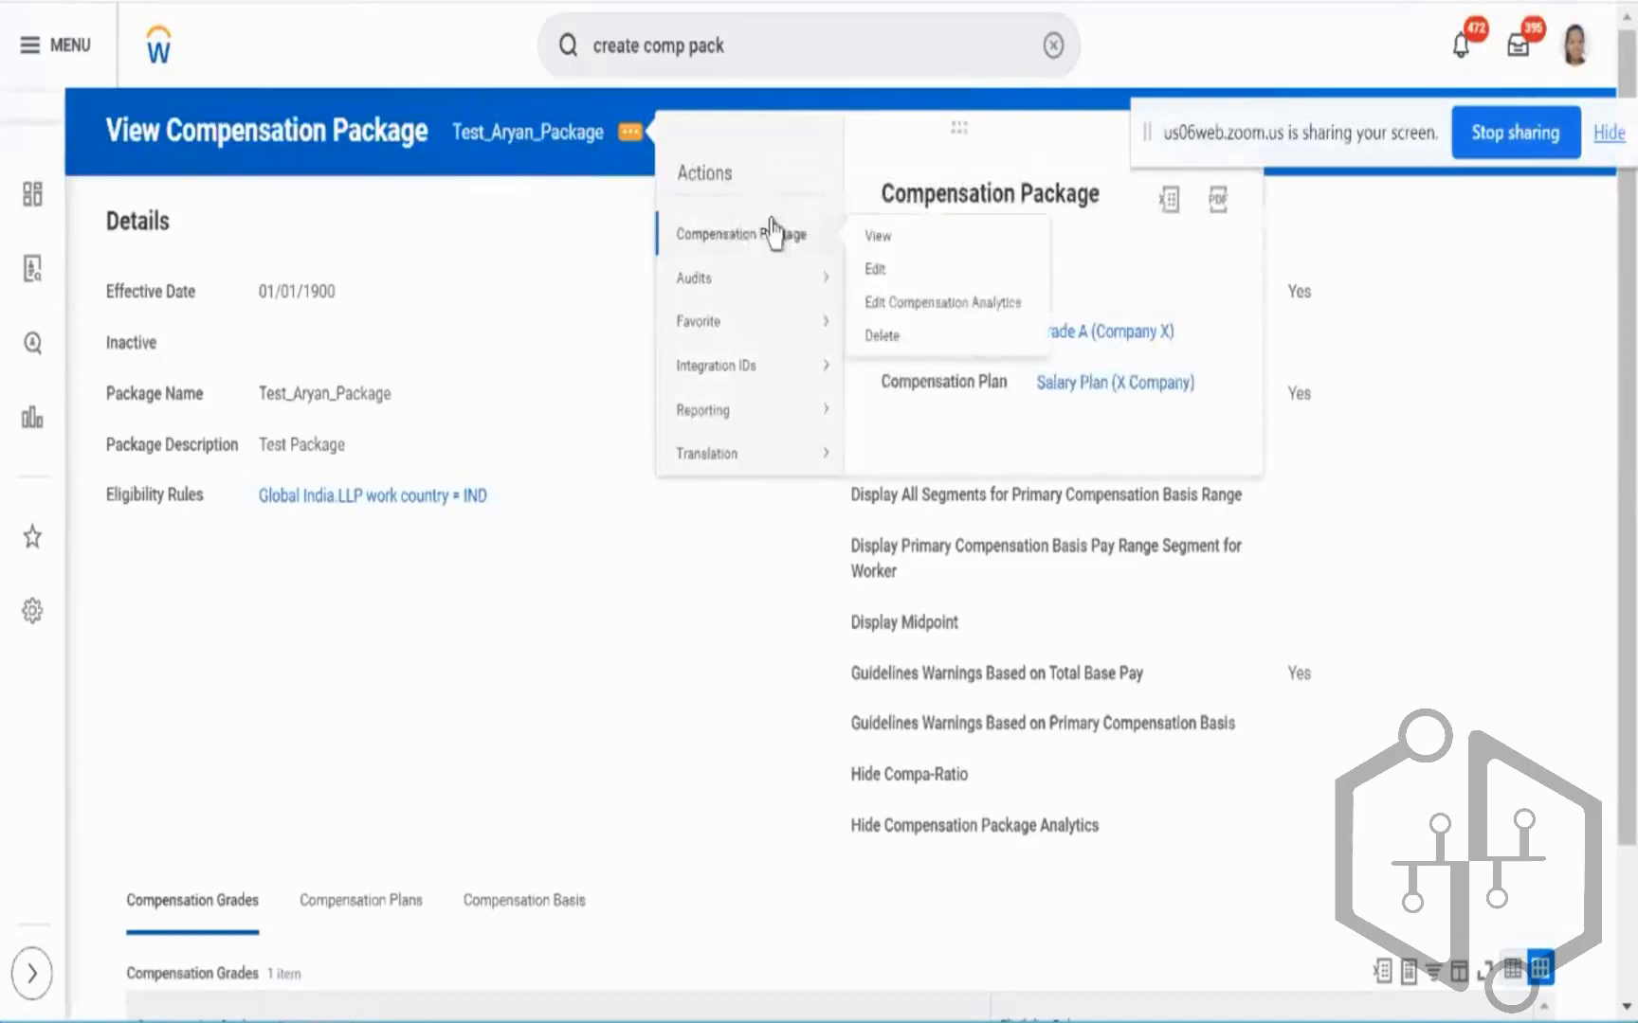
left_click(886, 270)
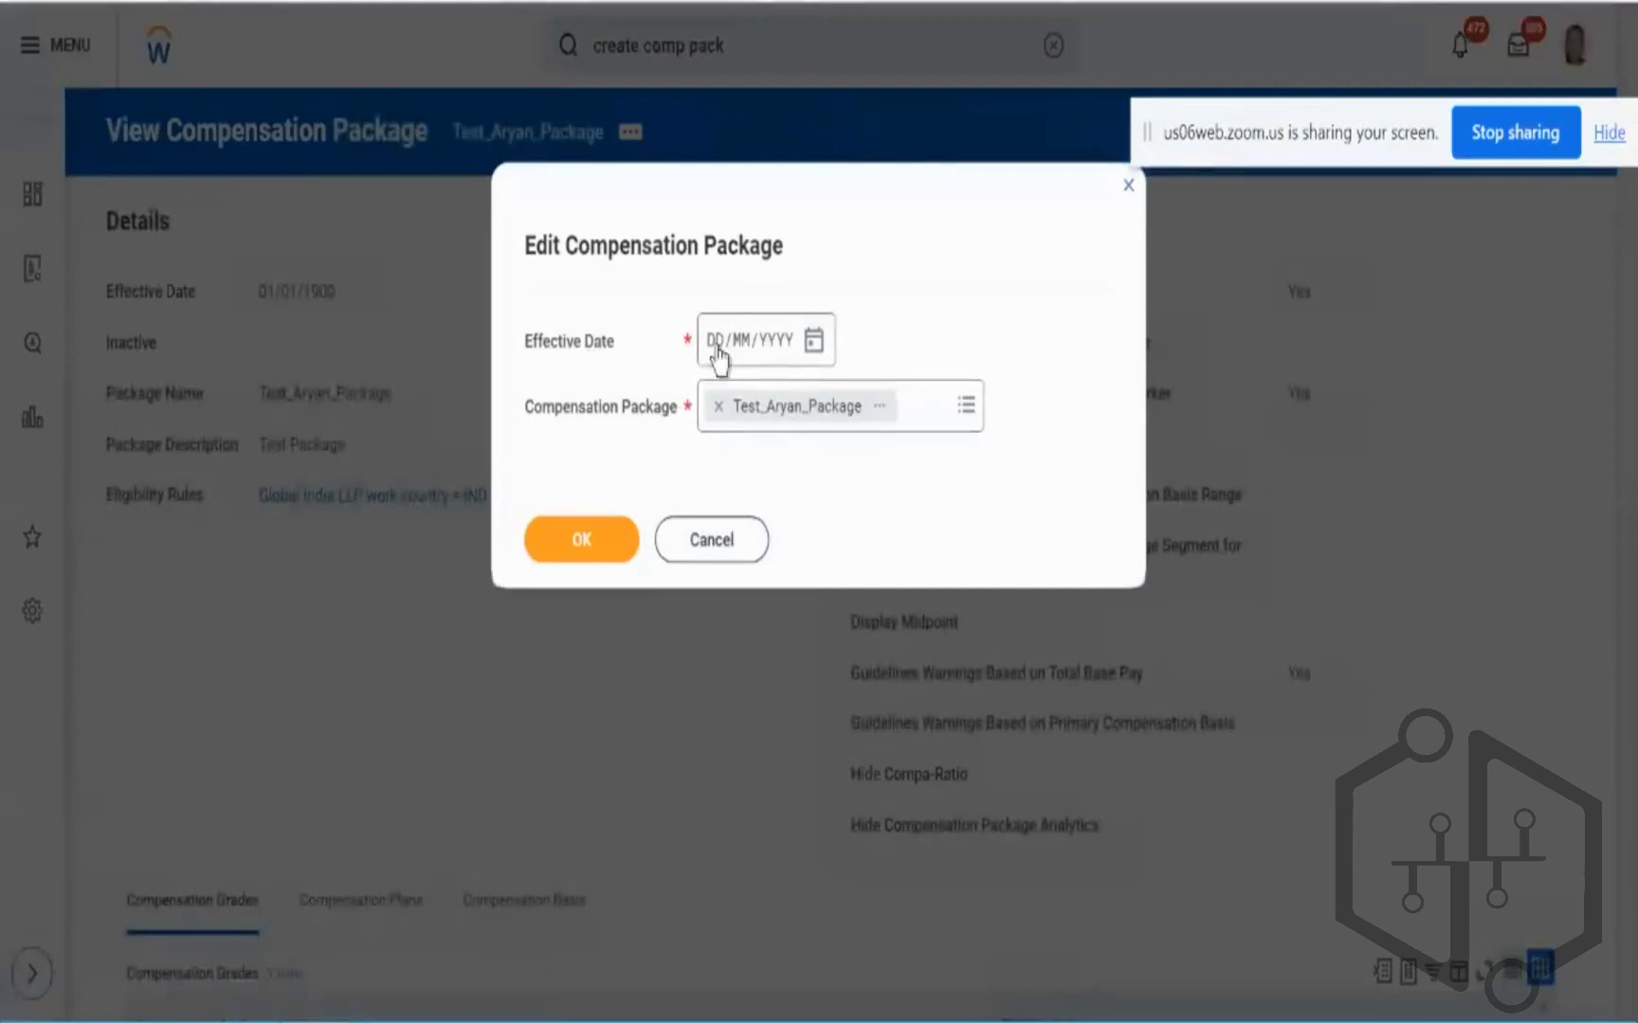
left_click(718, 352)
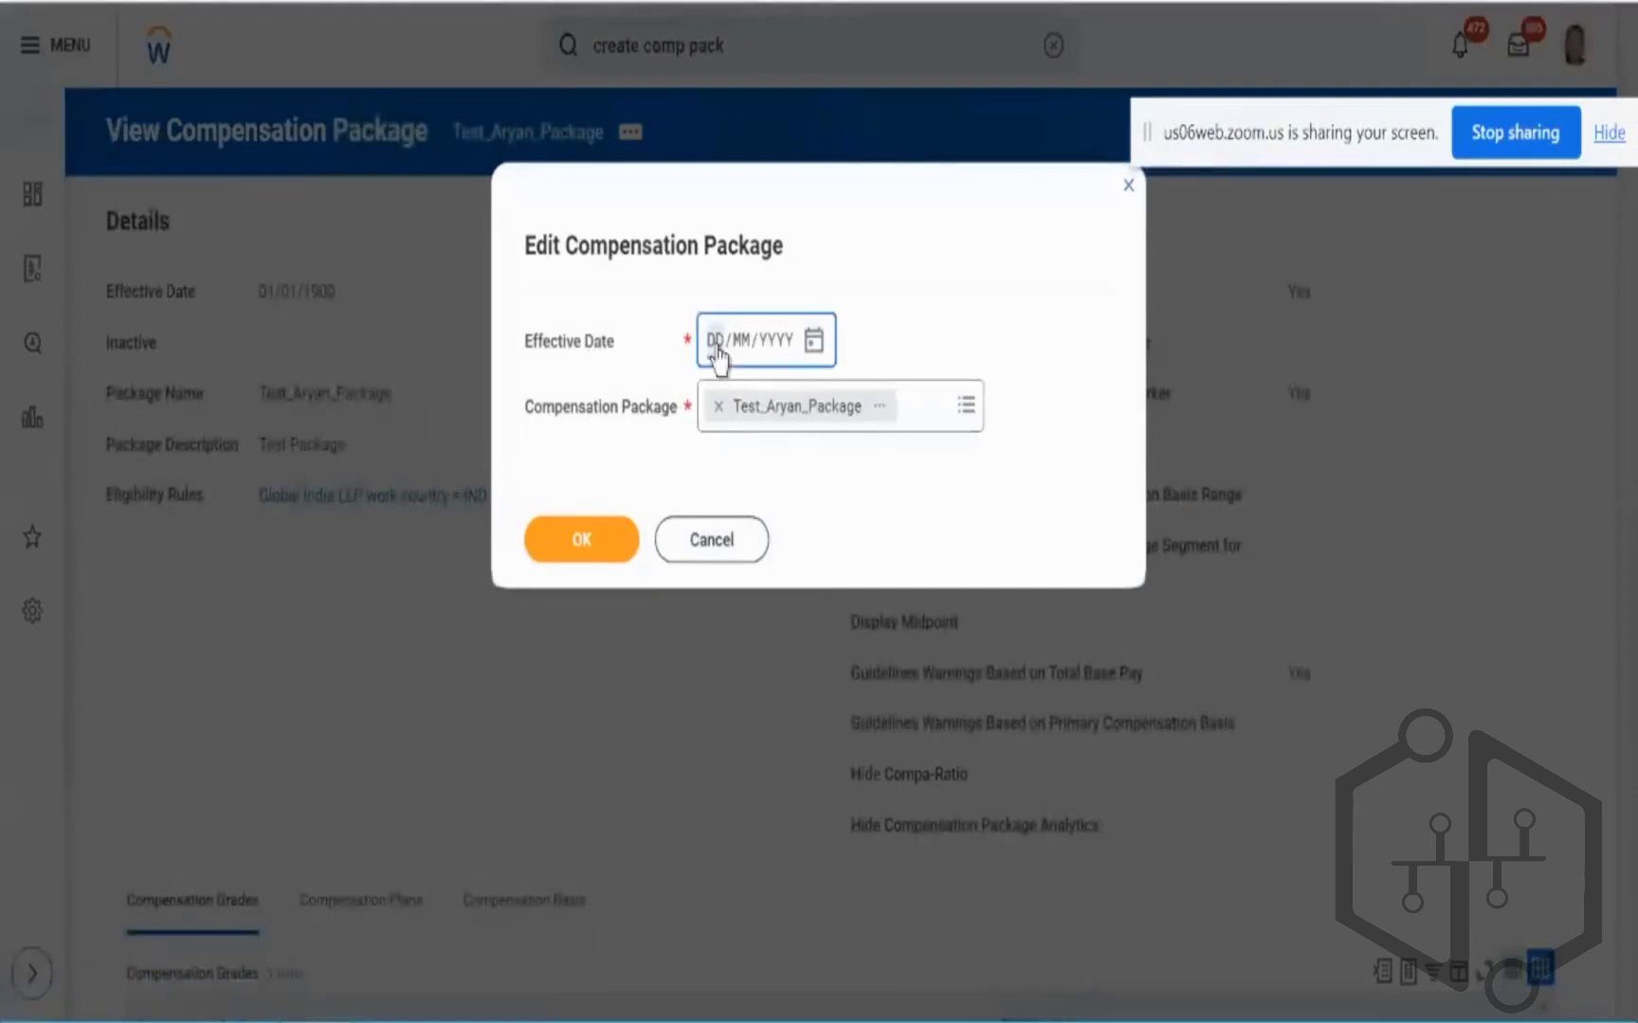
left_click(817, 343)
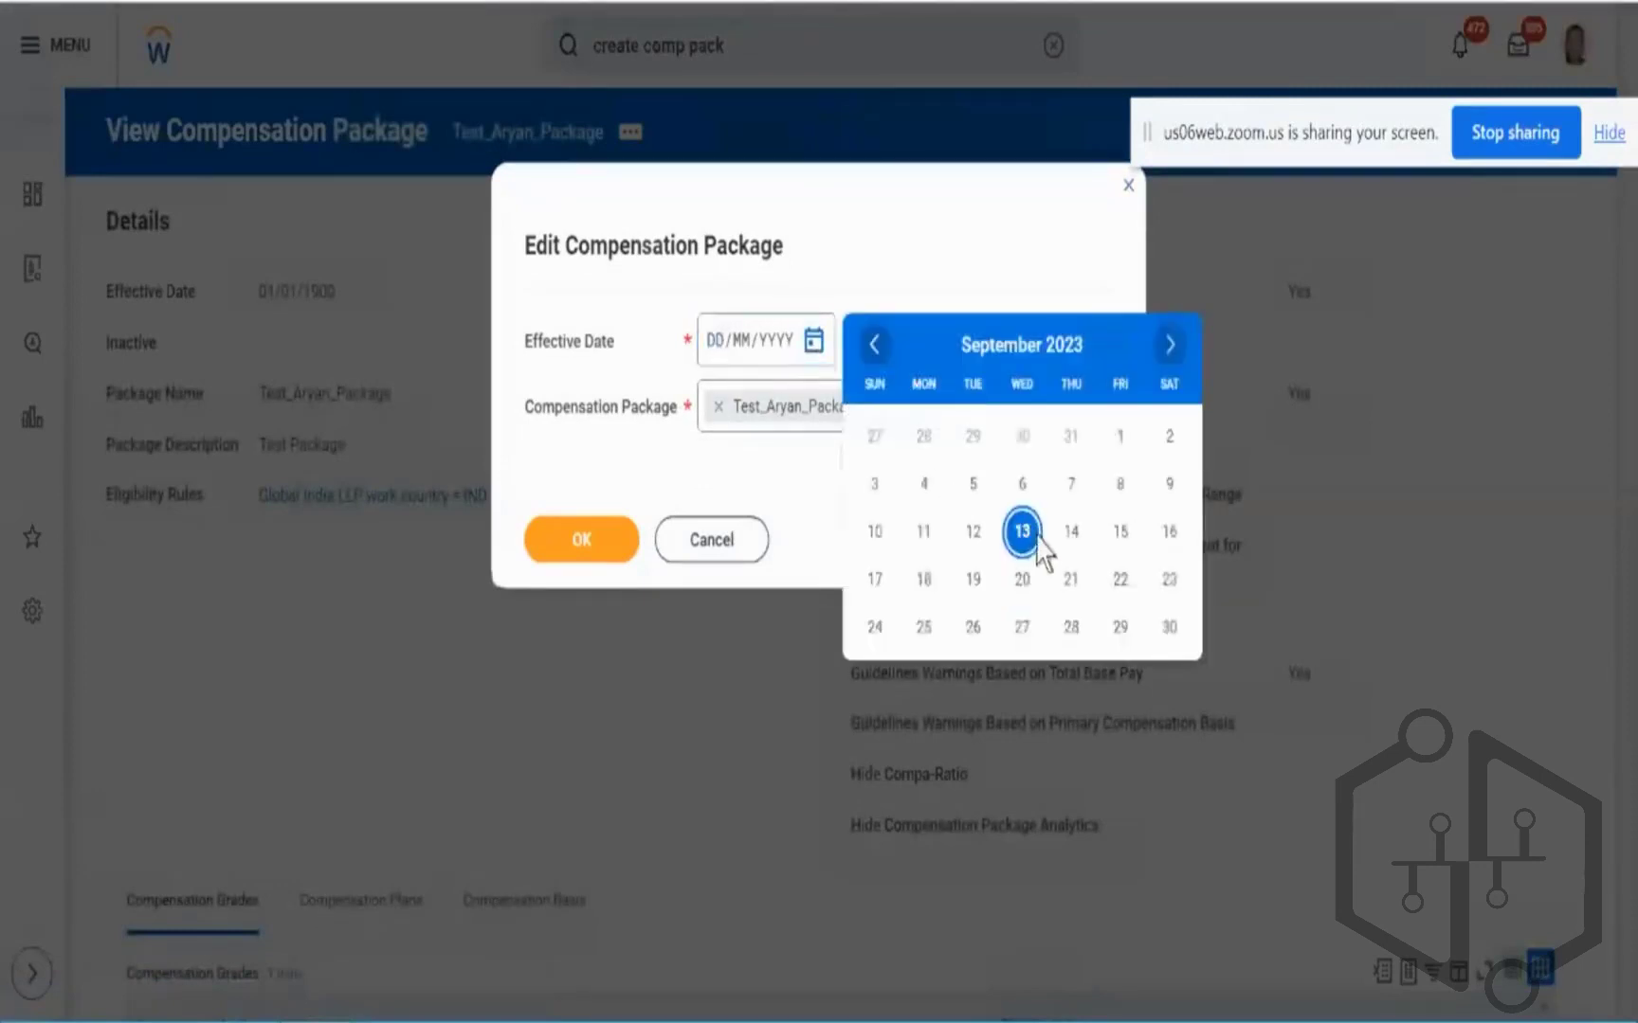
left_click(1024, 532)
left_click(630, 557)
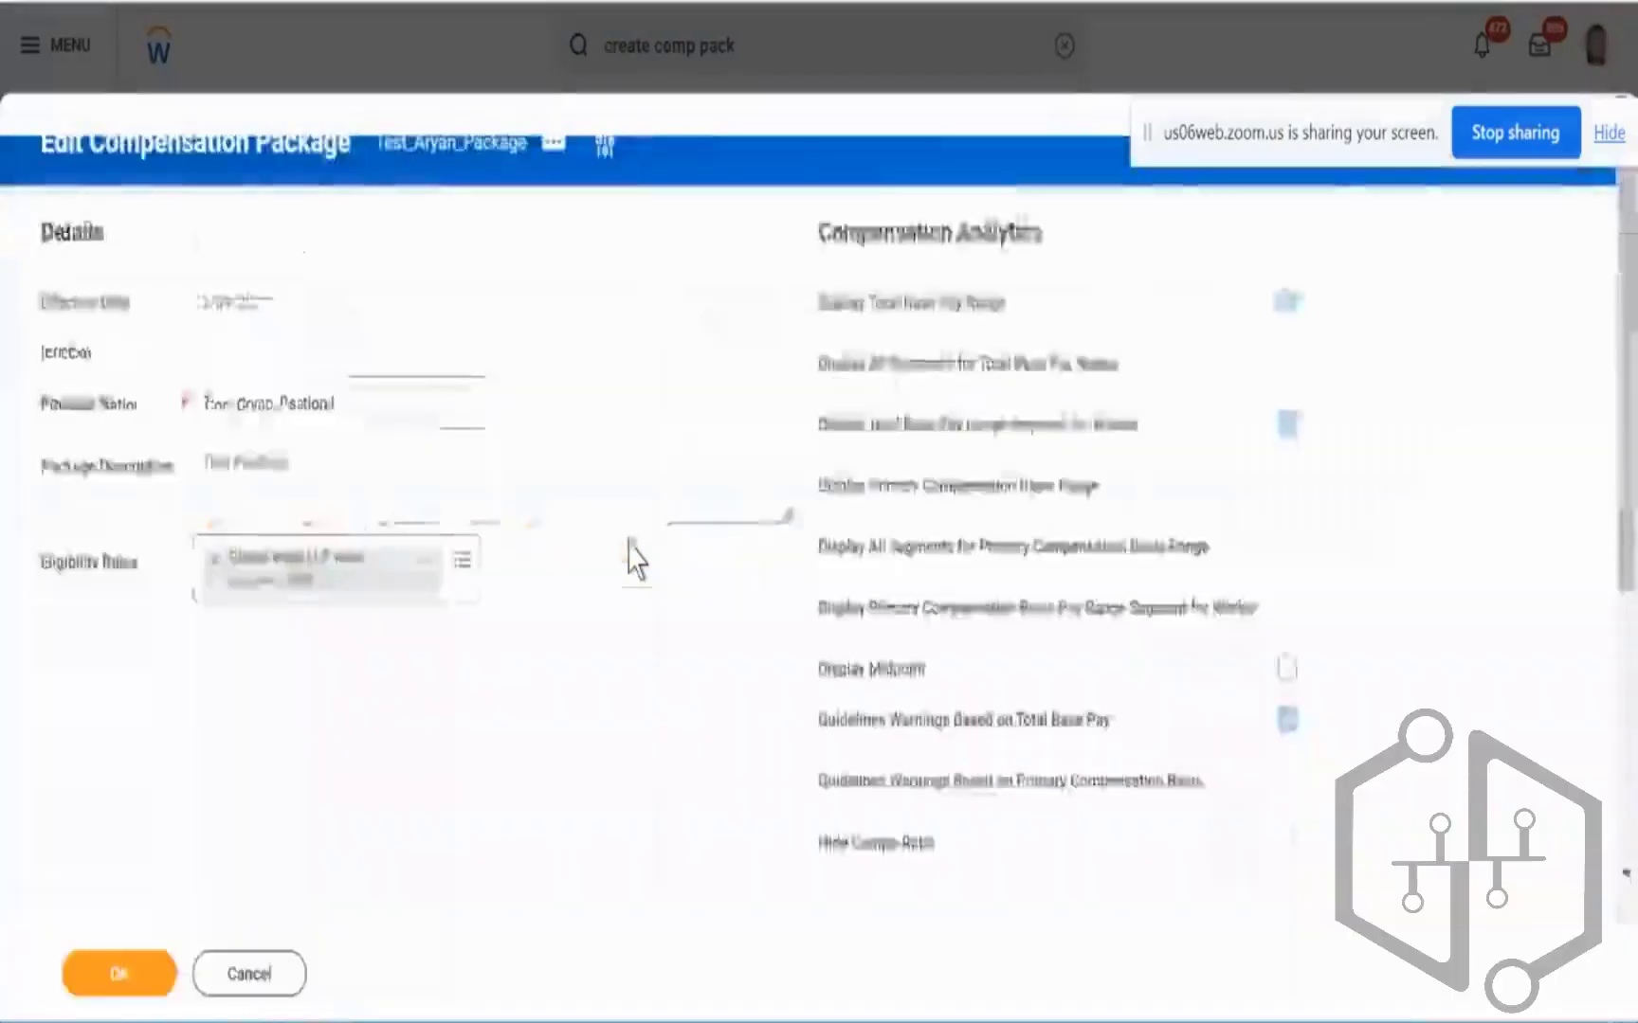
left_click(440, 590)
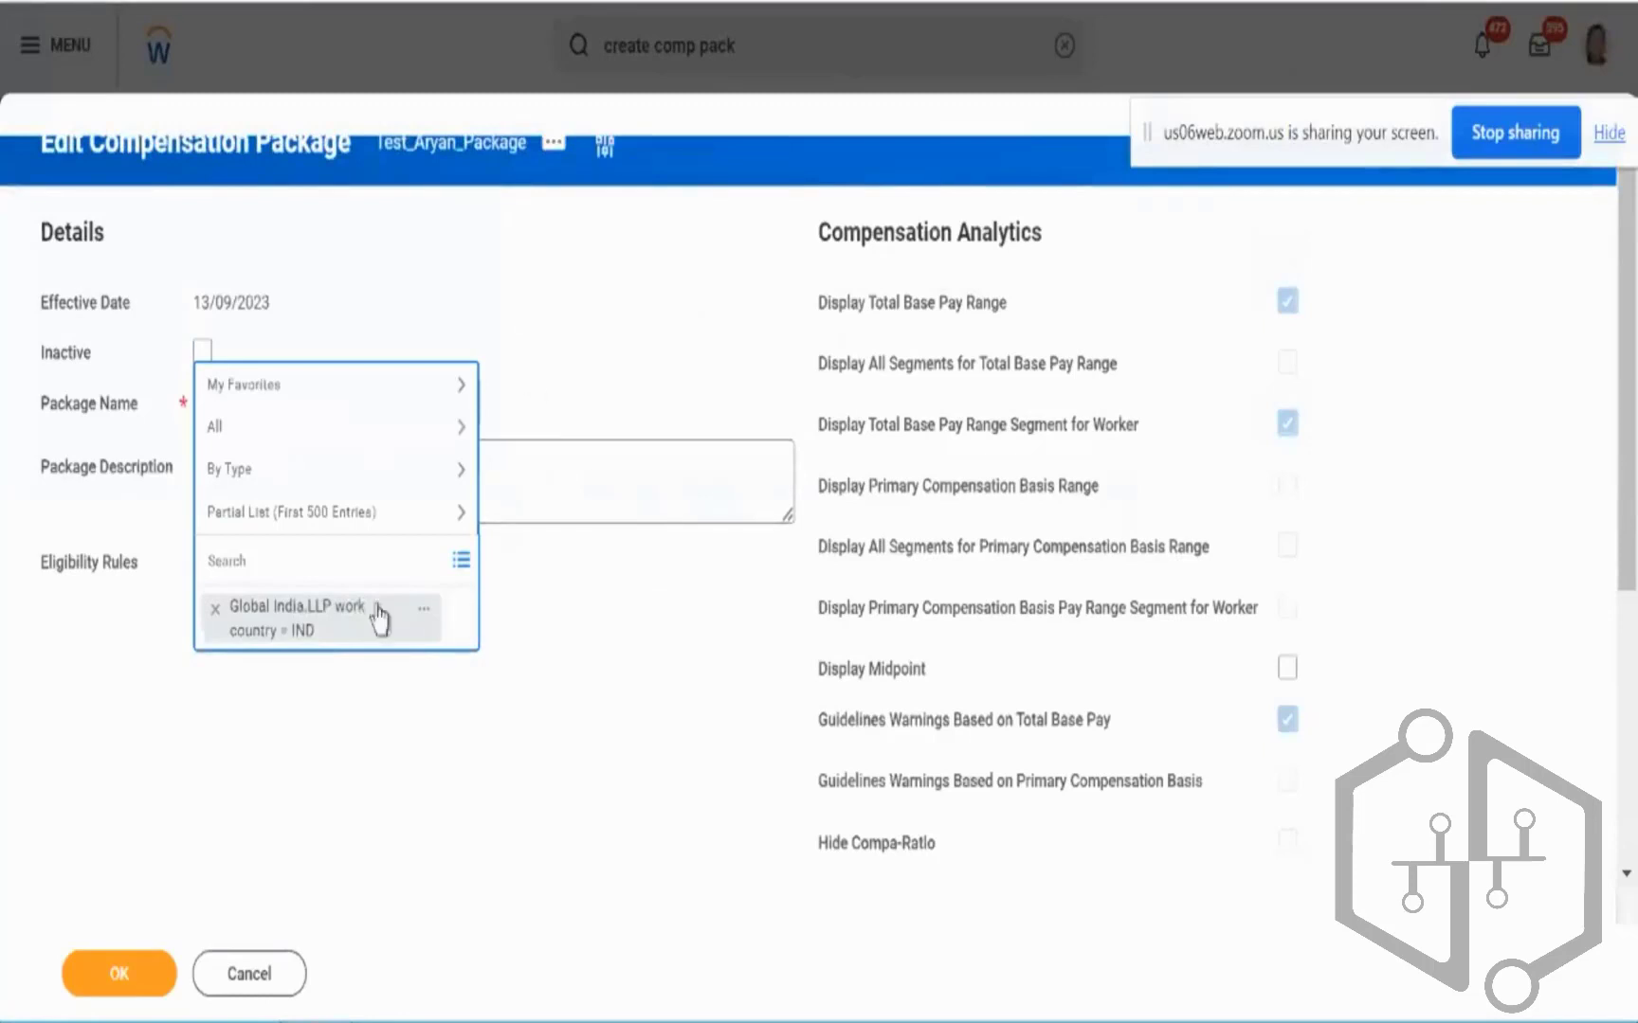
left_click(276, 976)
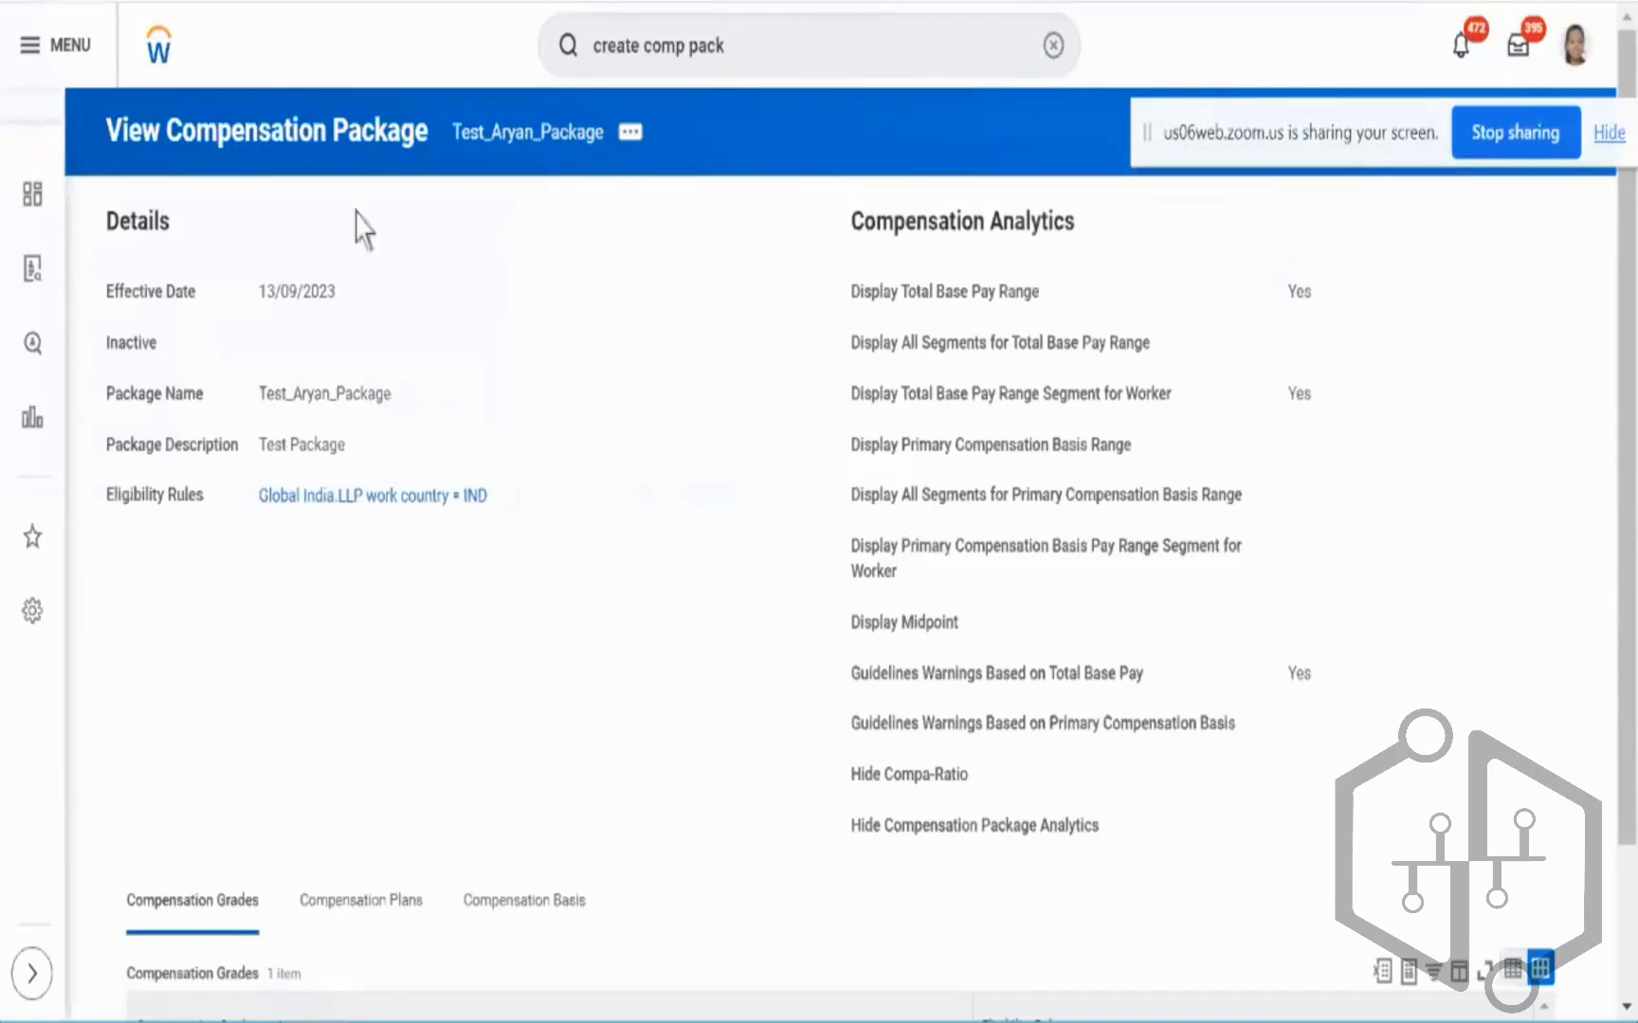
Switch to the Compensation PDF and read the slides on creating, editing and assigning compensation packages, up to Compensation Grades and Grade Profiles
left_click(95, 2)
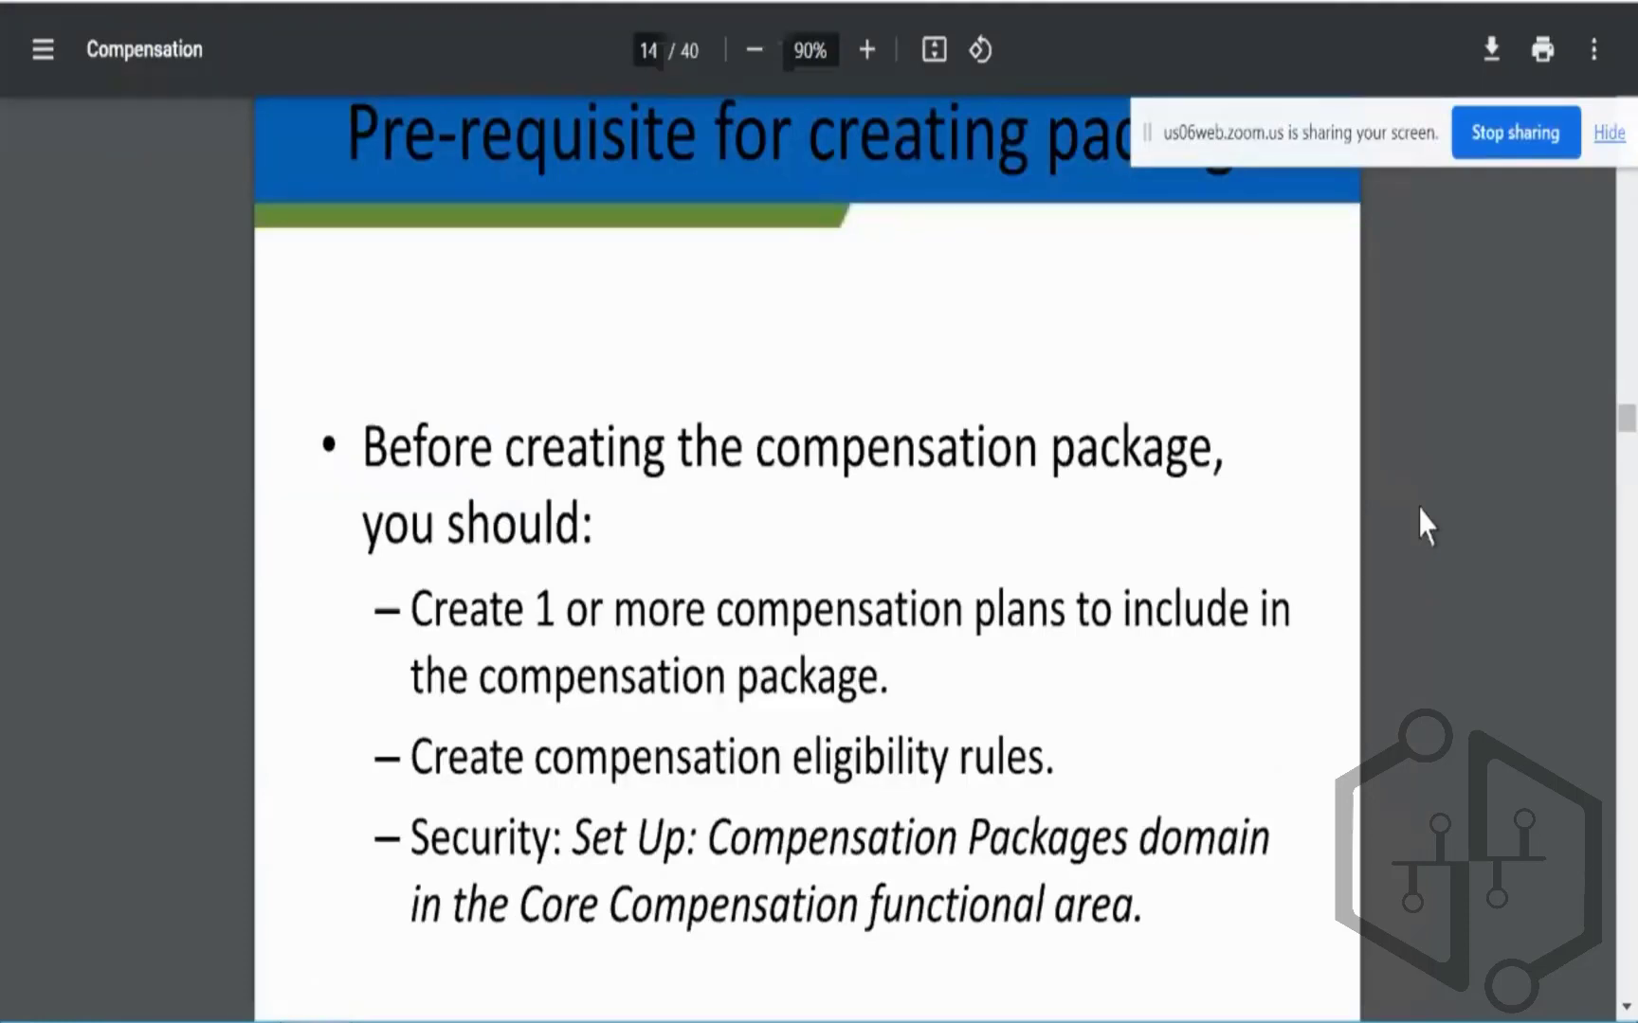
scroll(1416, 504, "down", 5)
scroll(1418, 507, "down", 1)
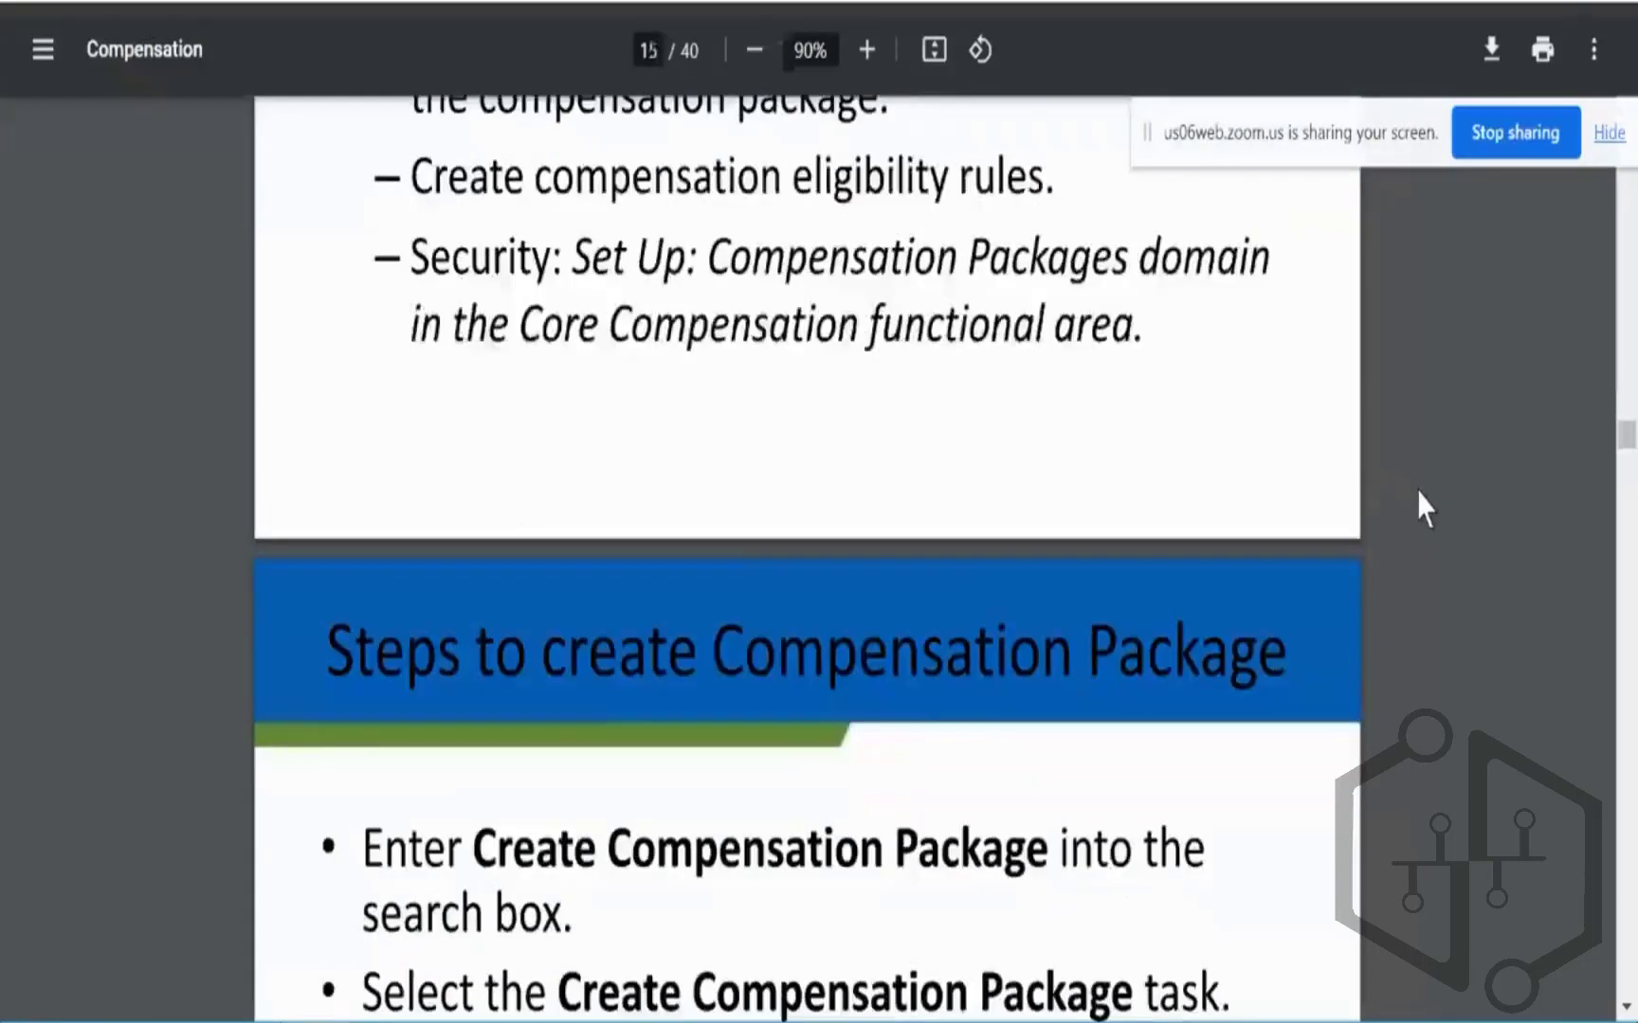
scroll(1418, 504, "down", 3)
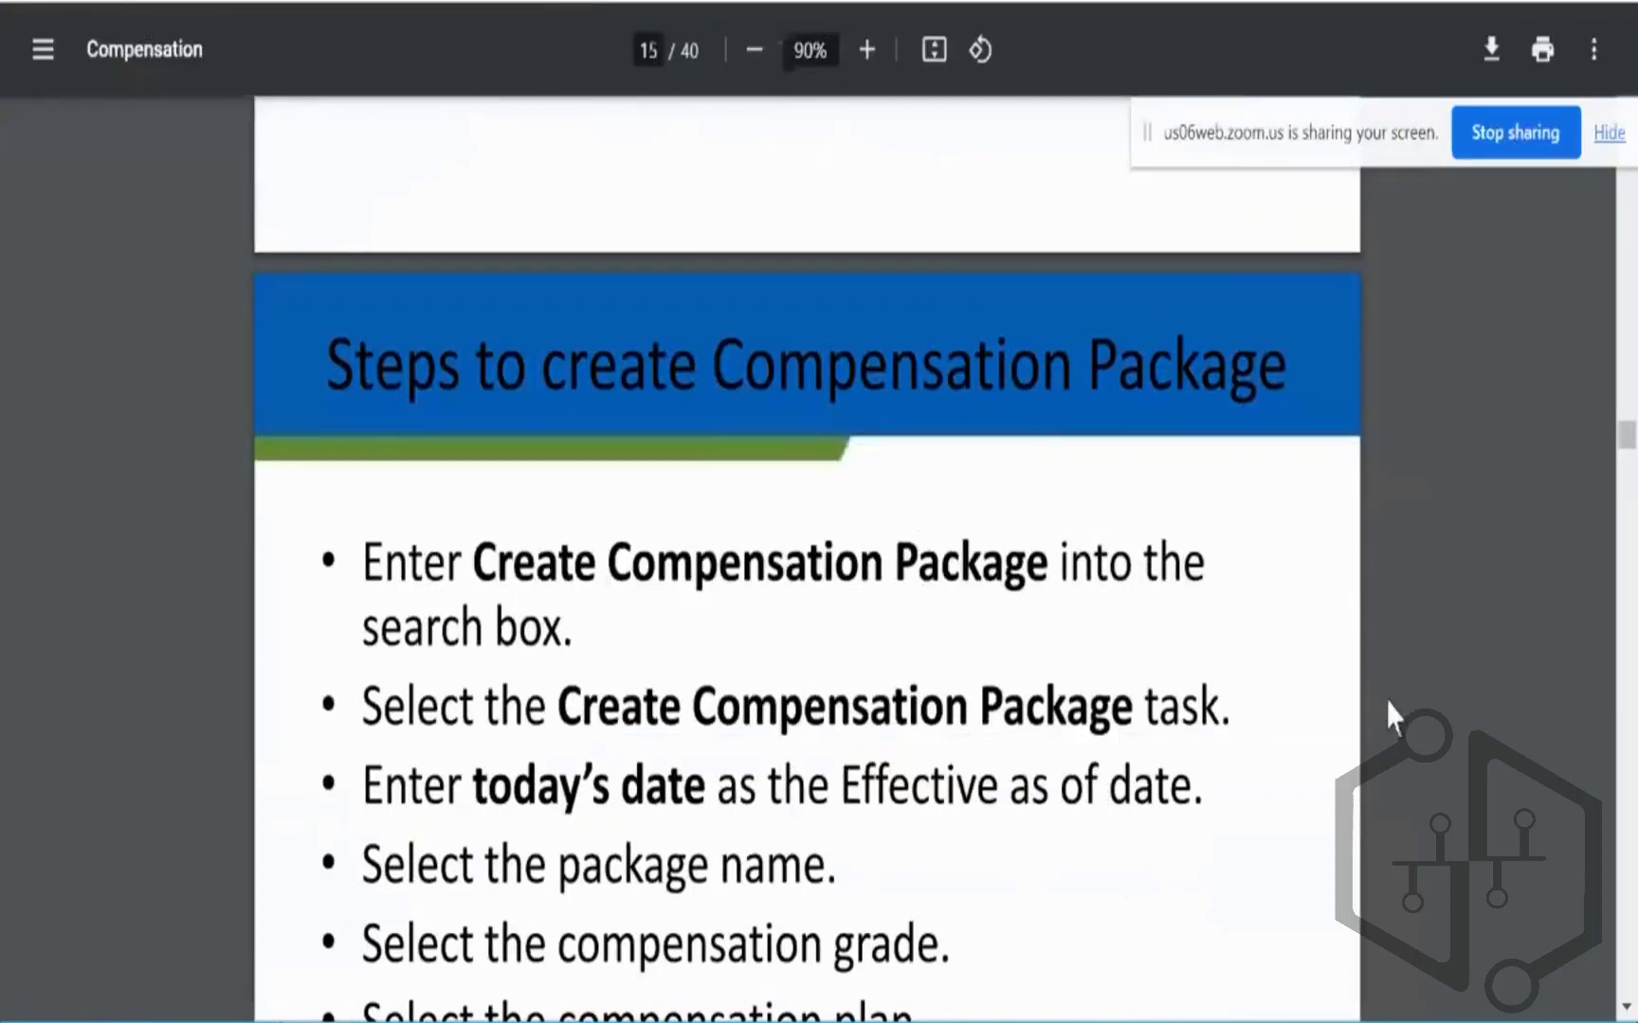
scroll(1393, 717, "down", 2)
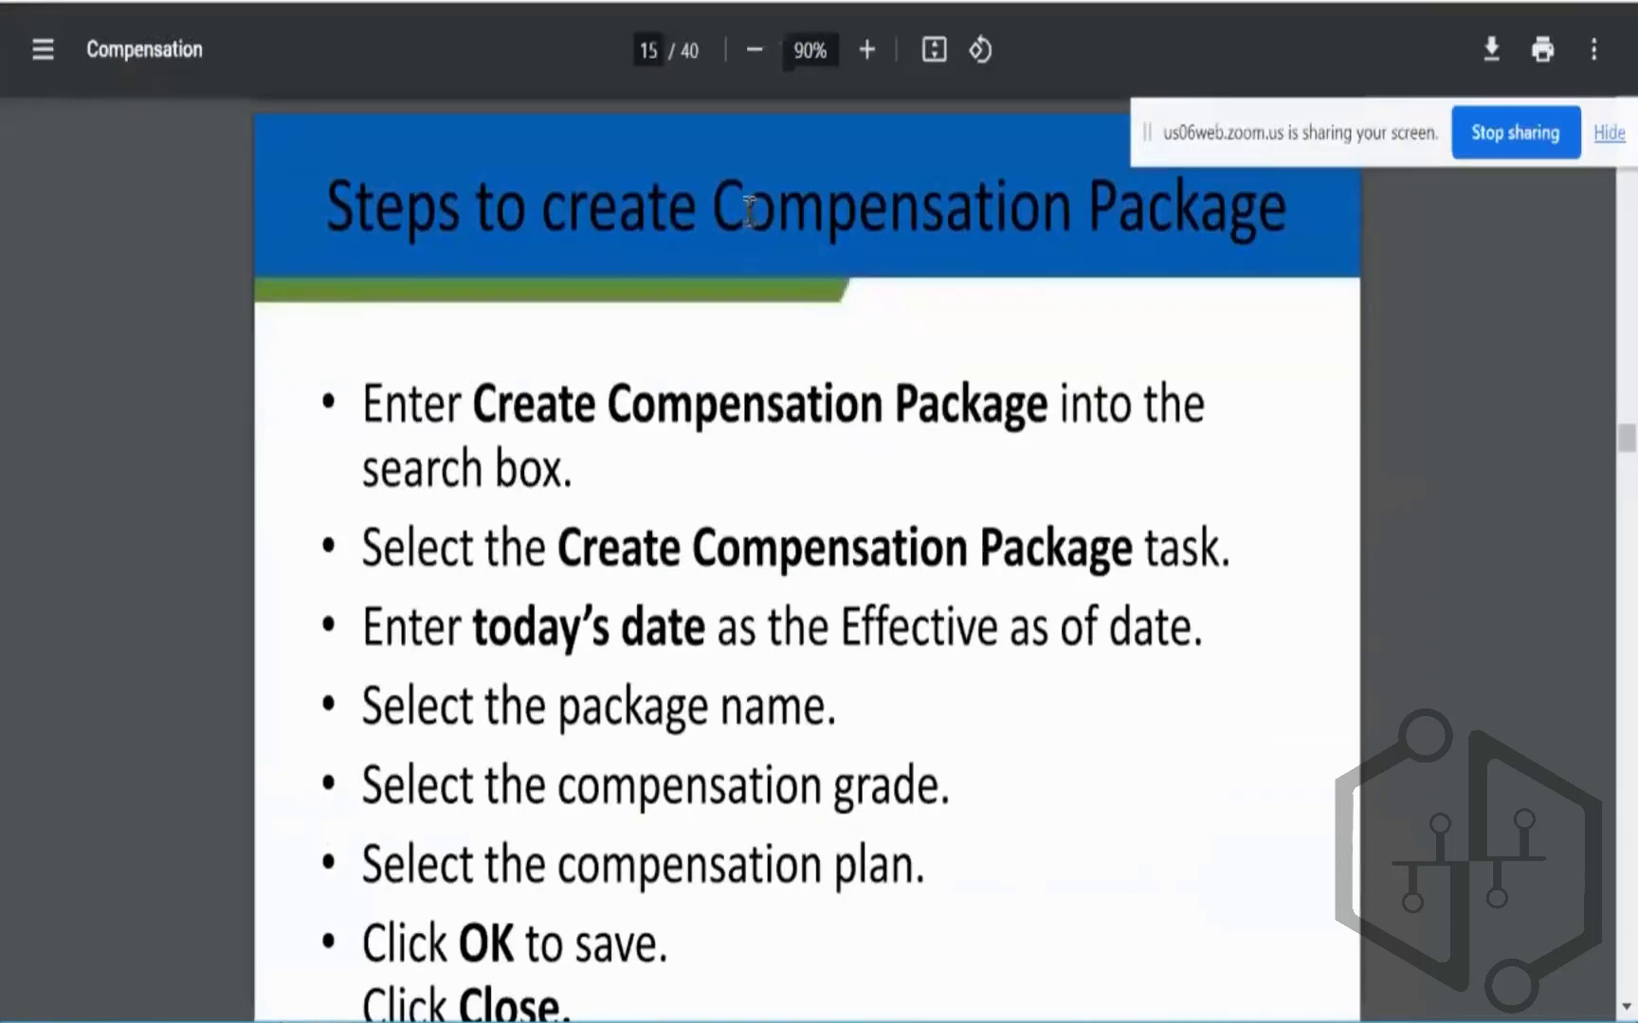
scroll(1454, 690, "down", 8)
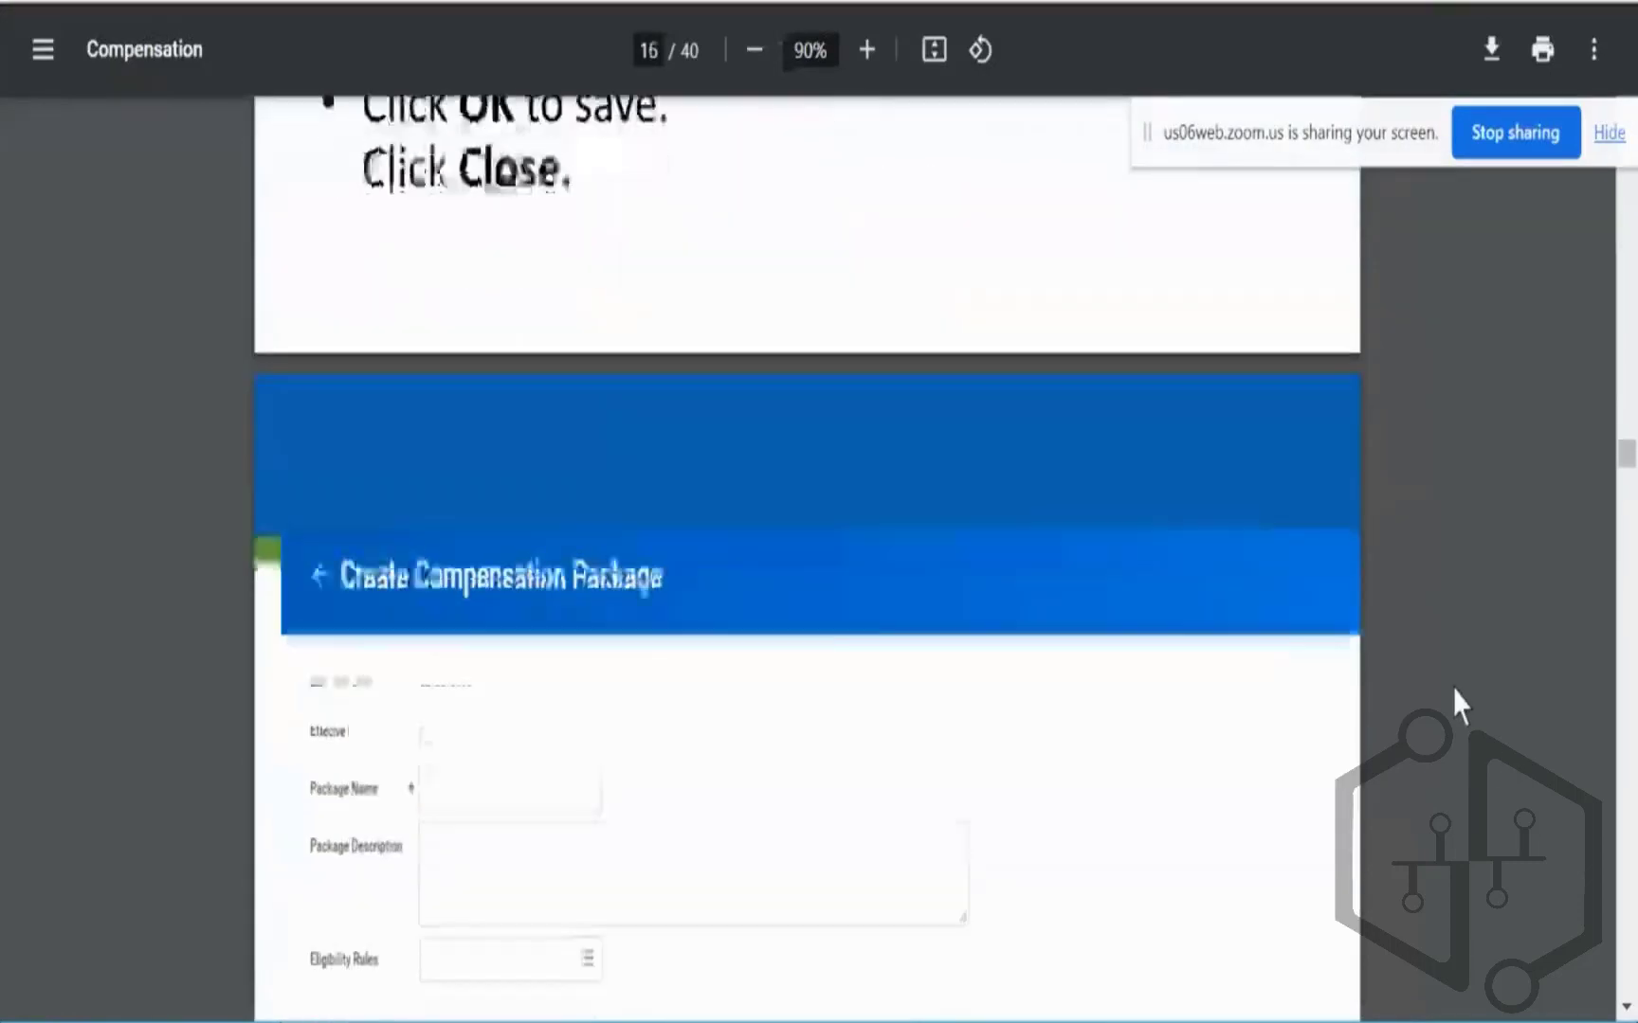
scroll(1454, 690, "down", 2)
scroll(1453, 690, "down", 3)
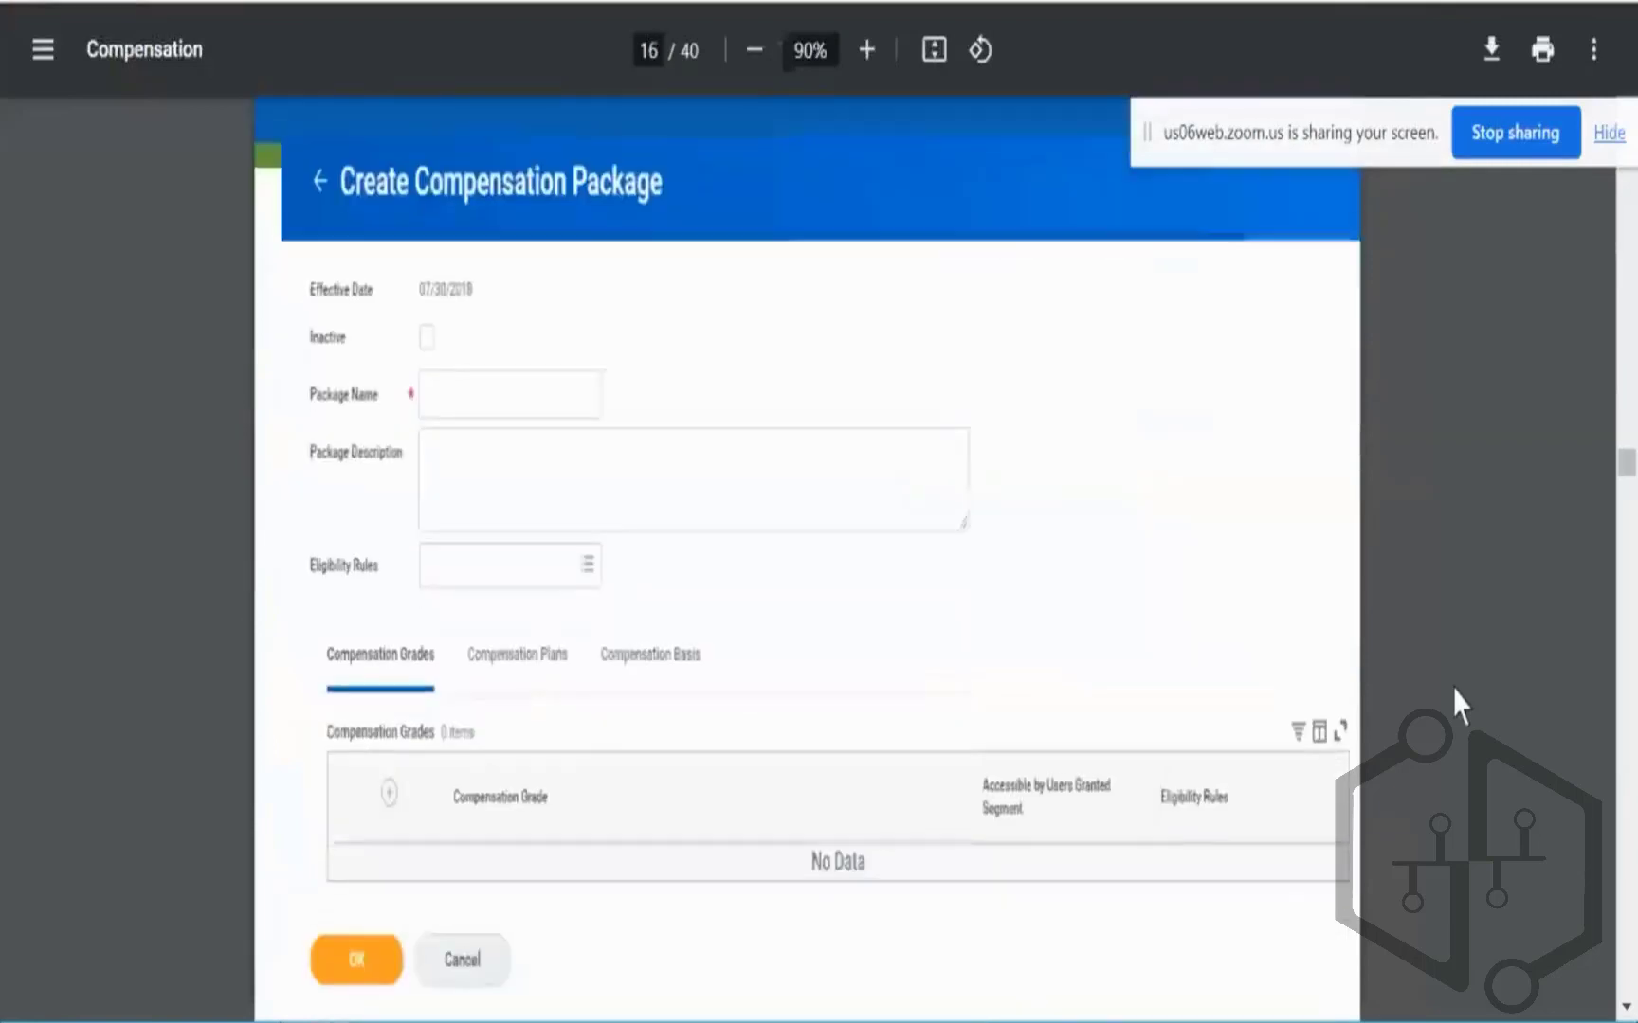
scroll(1454, 689, "down", 6)
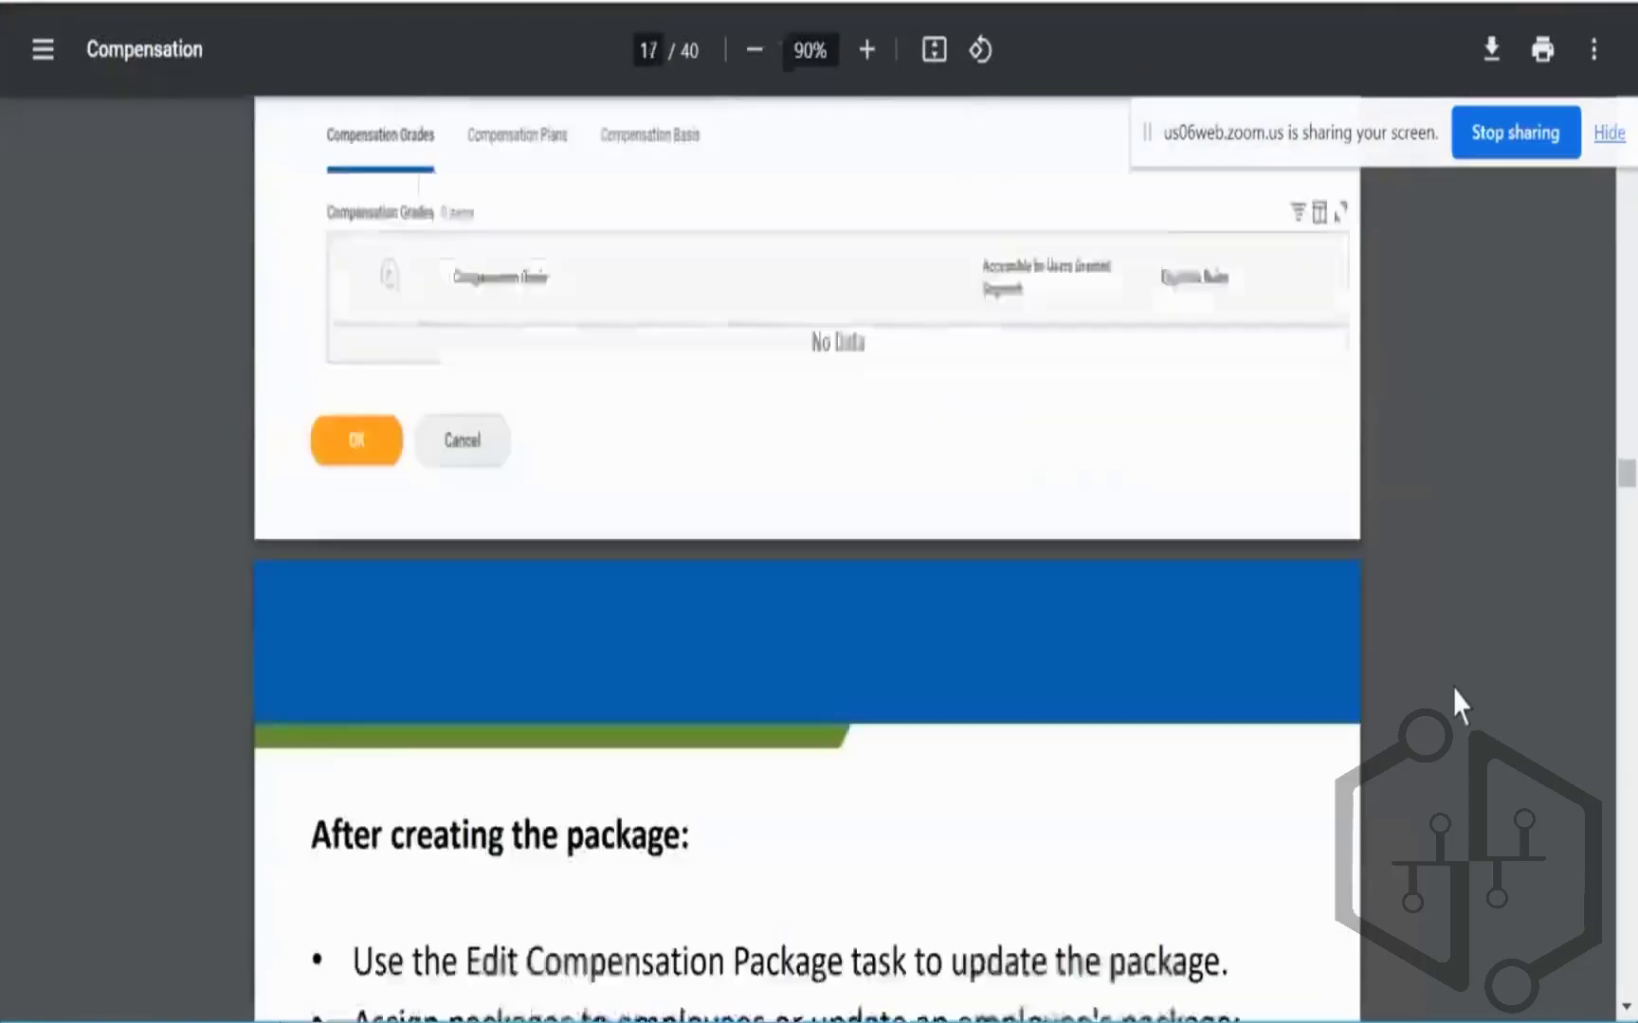
scroll(1454, 689, "down", 3)
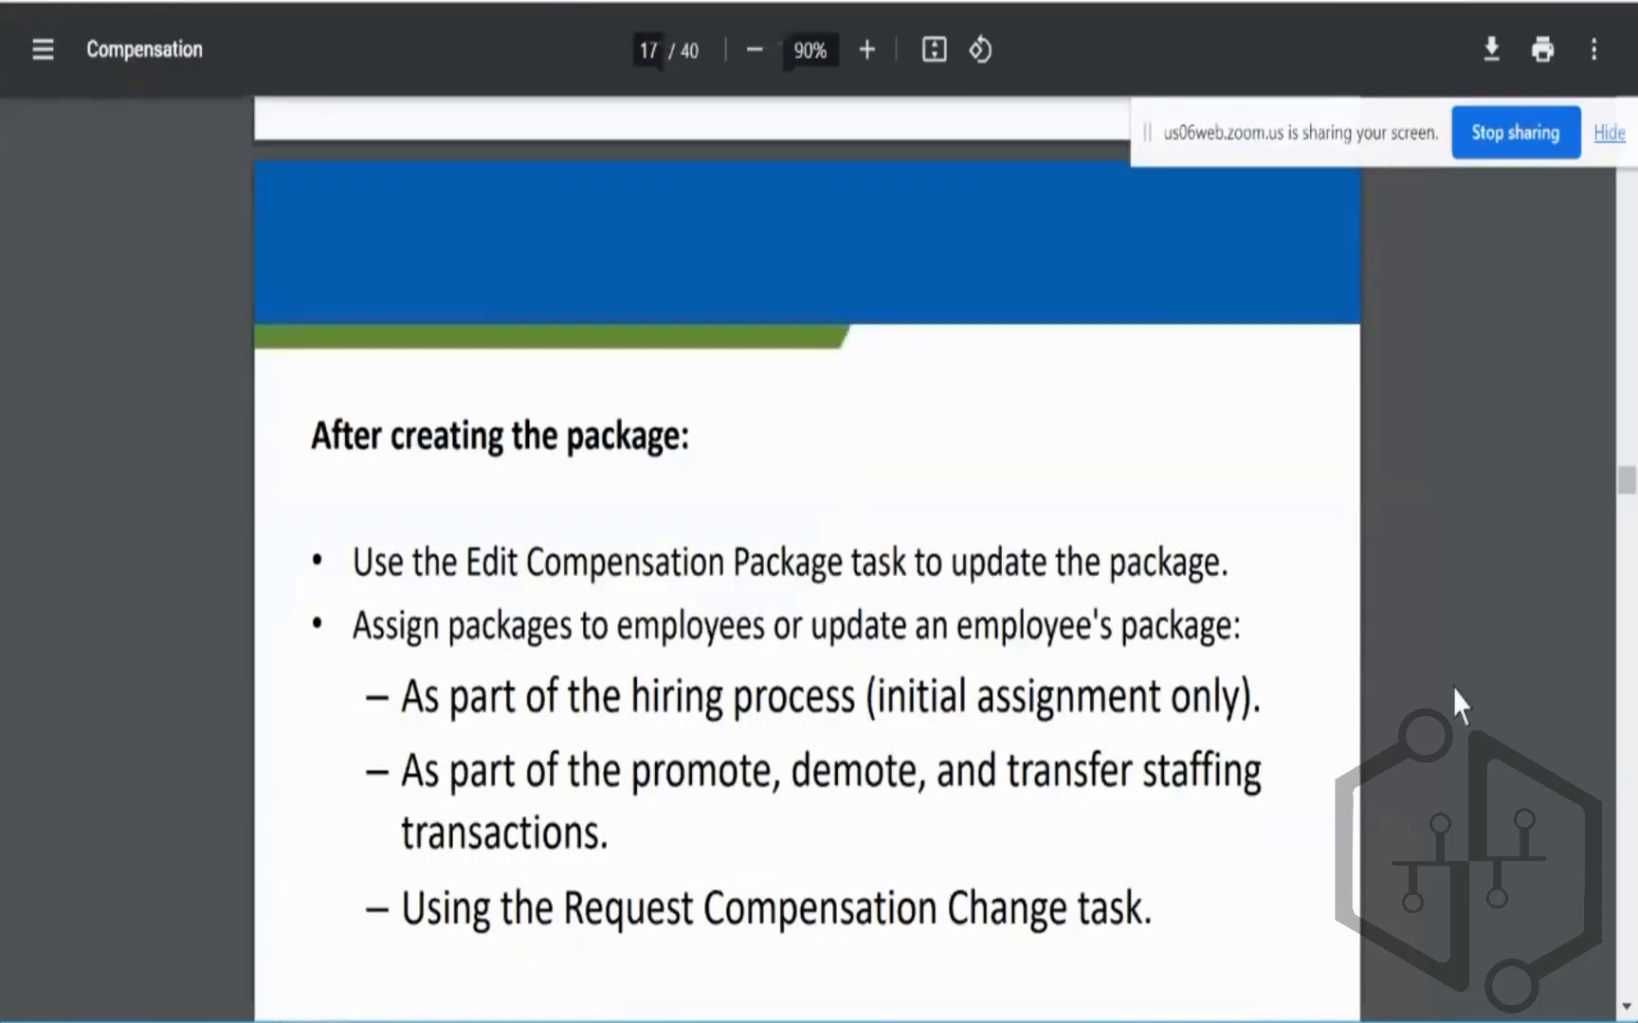
scroll(1453, 689, "down", 2)
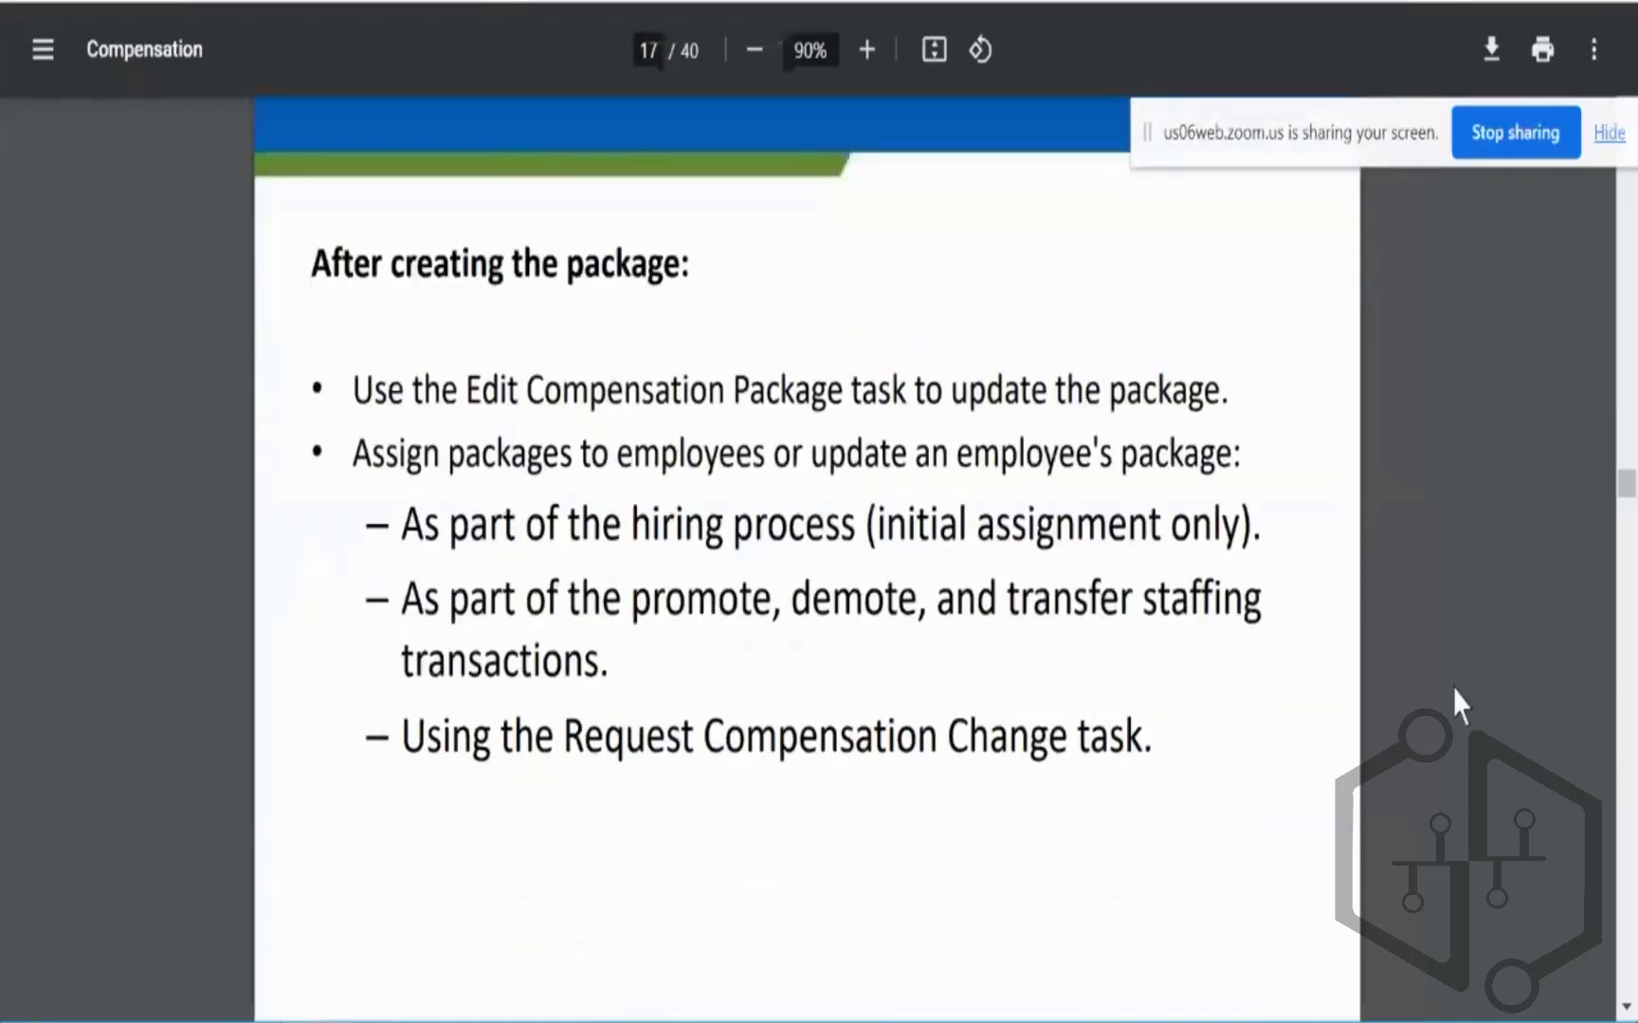
scroll(1454, 689, "down", 4)
scroll(1247, 521, "down", 1)
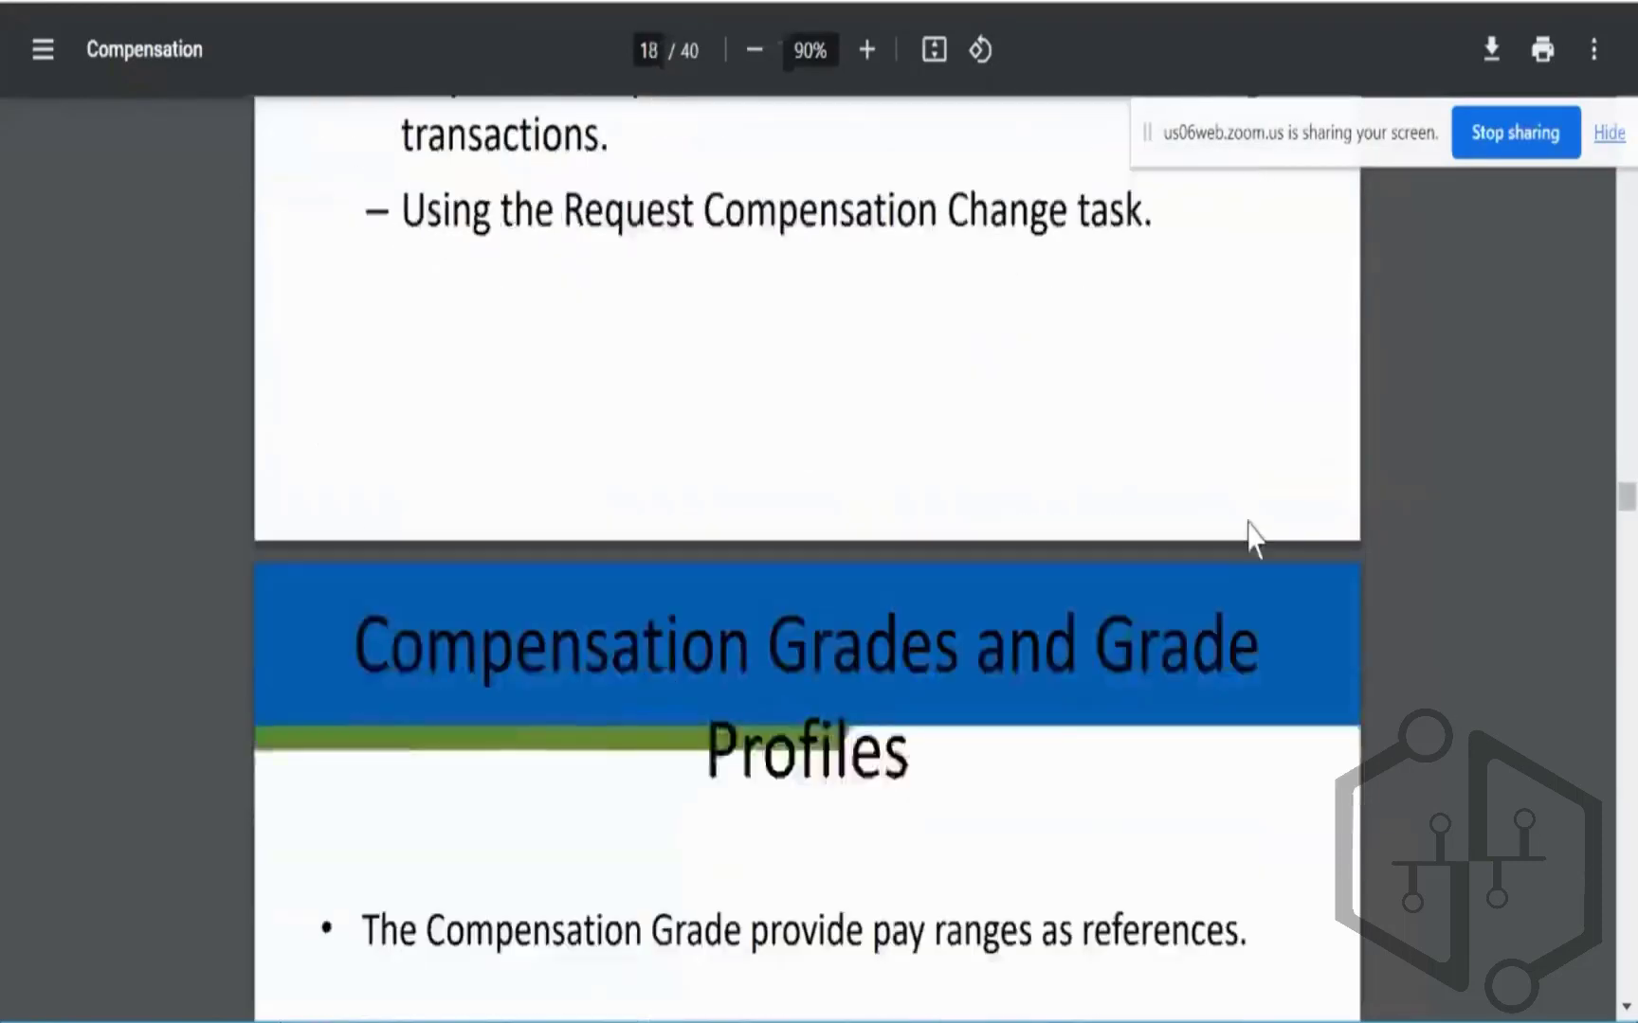
scroll(1247, 523, "down", 2)
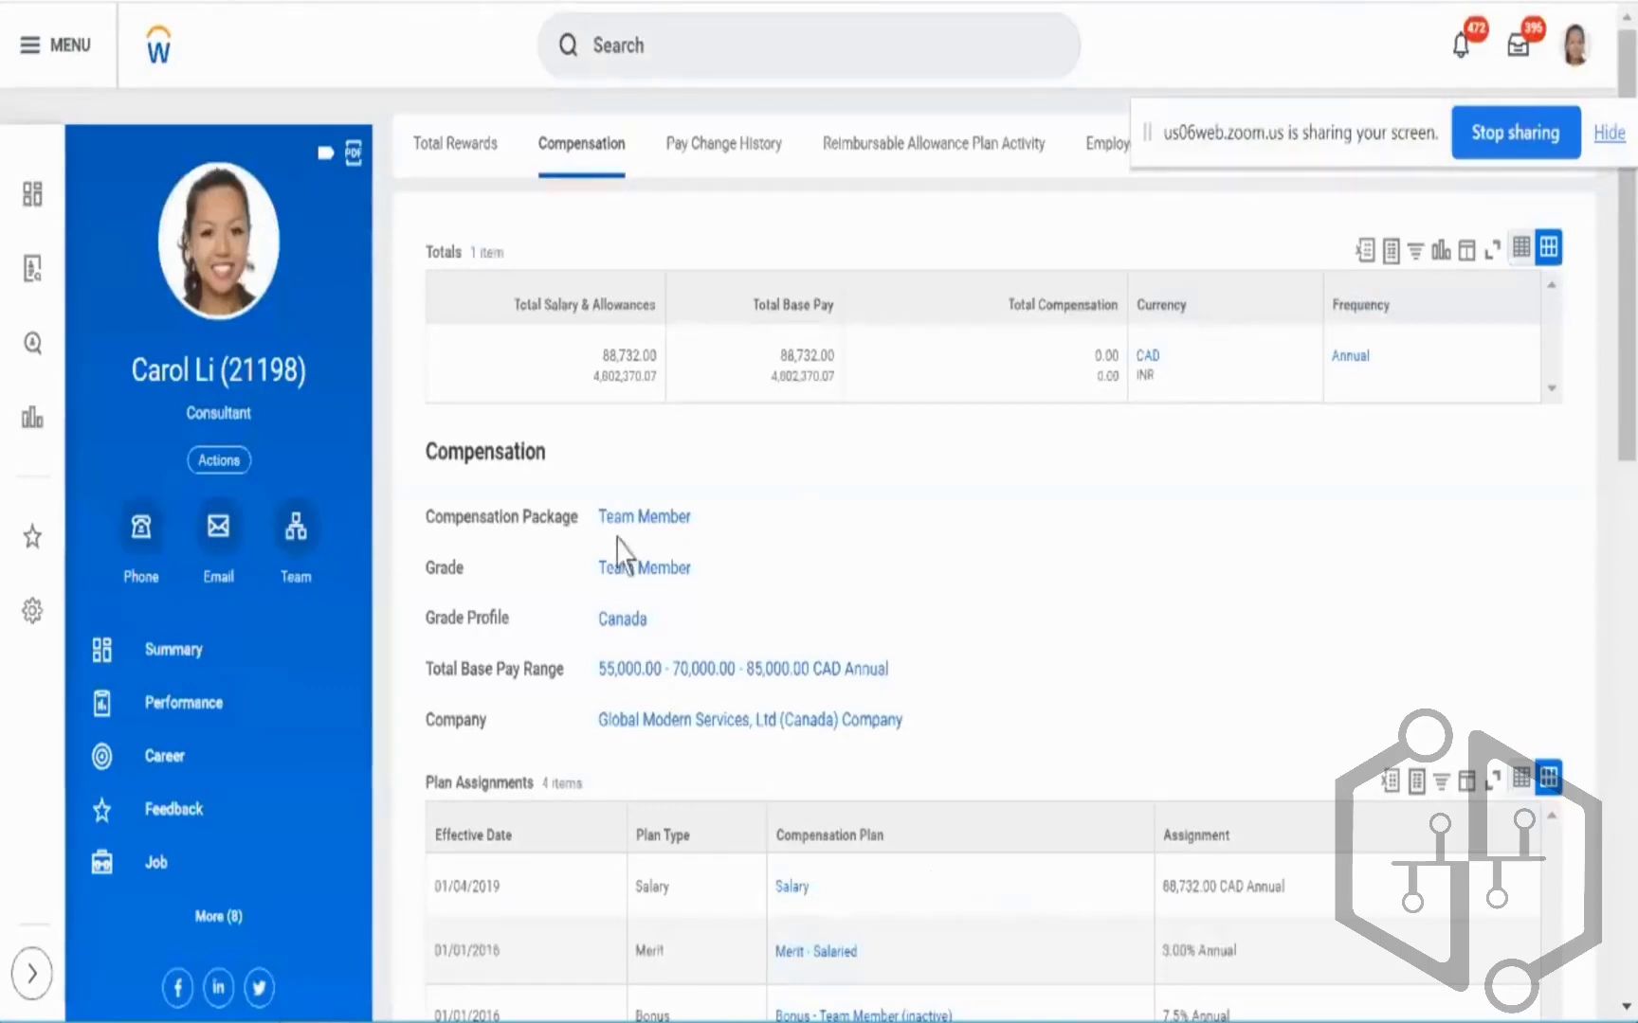
Switch to the worker's compensation profile and highlight the Compensation Package label to examine the assigned package
double_click(489, 519)
triple_click(489, 518)
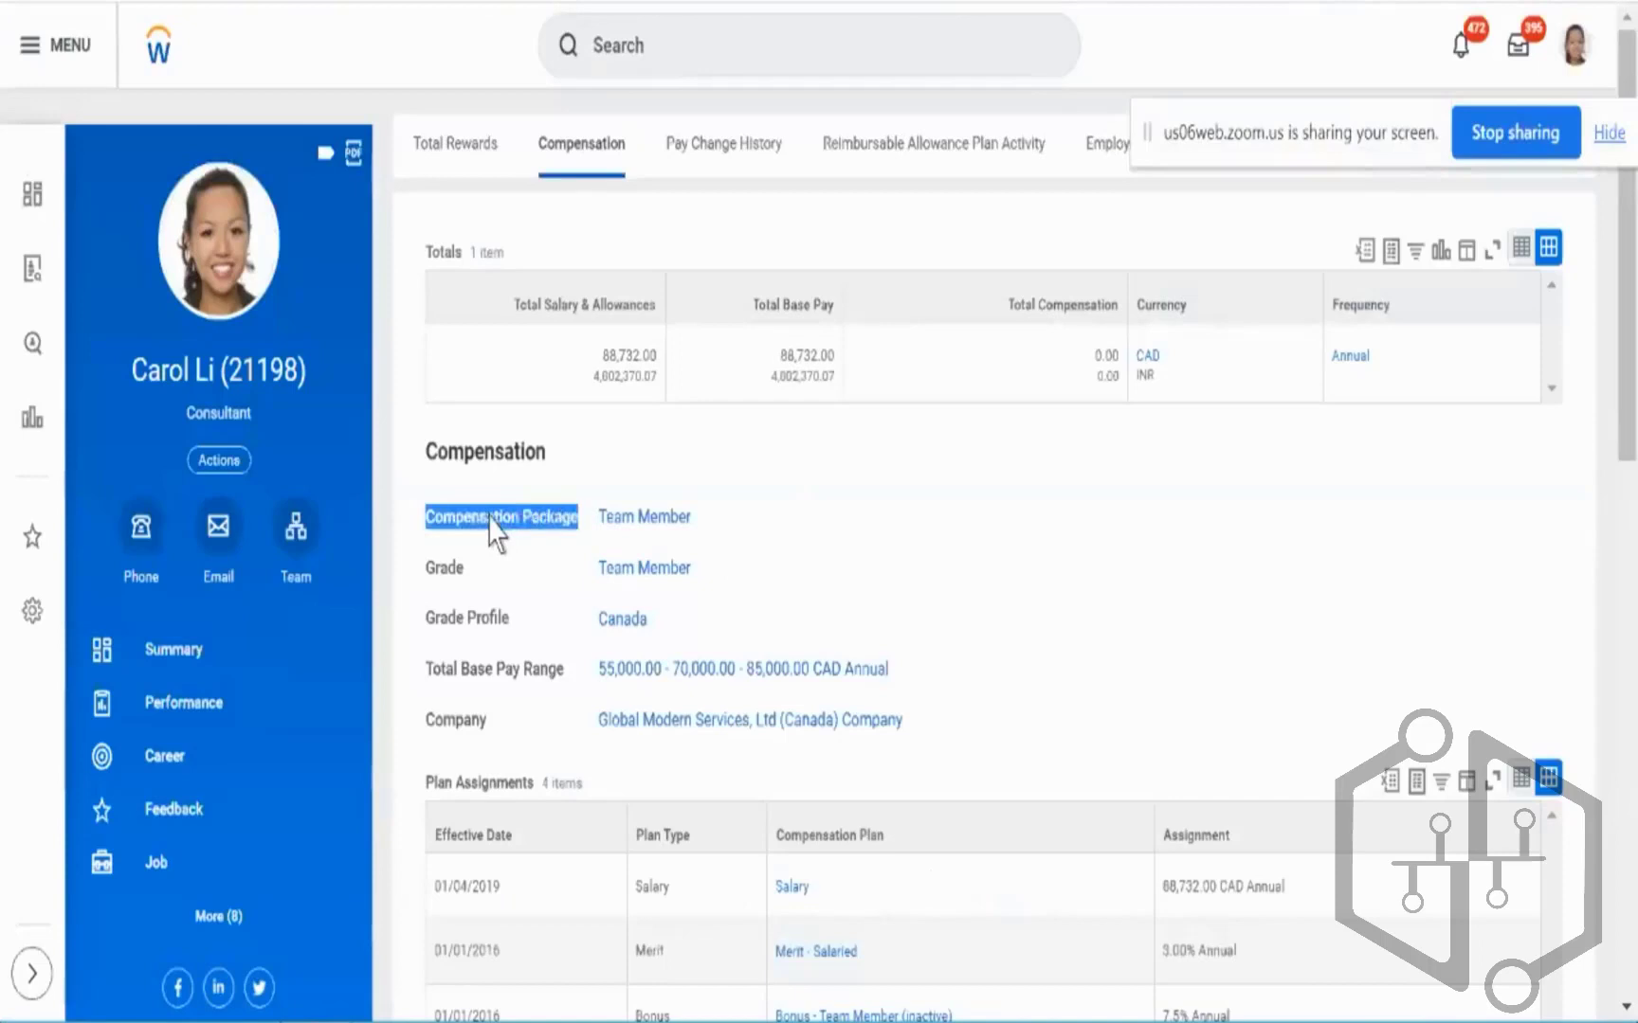